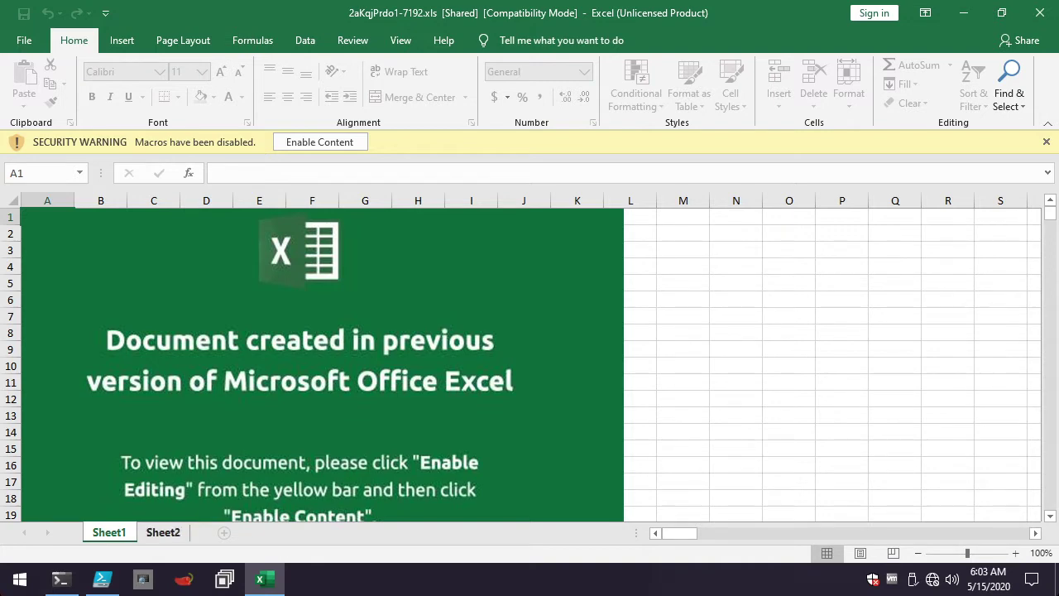
Inspect Sheet2 of the workbook for cell content and check whether macros can be viewed
left_click(163, 532)
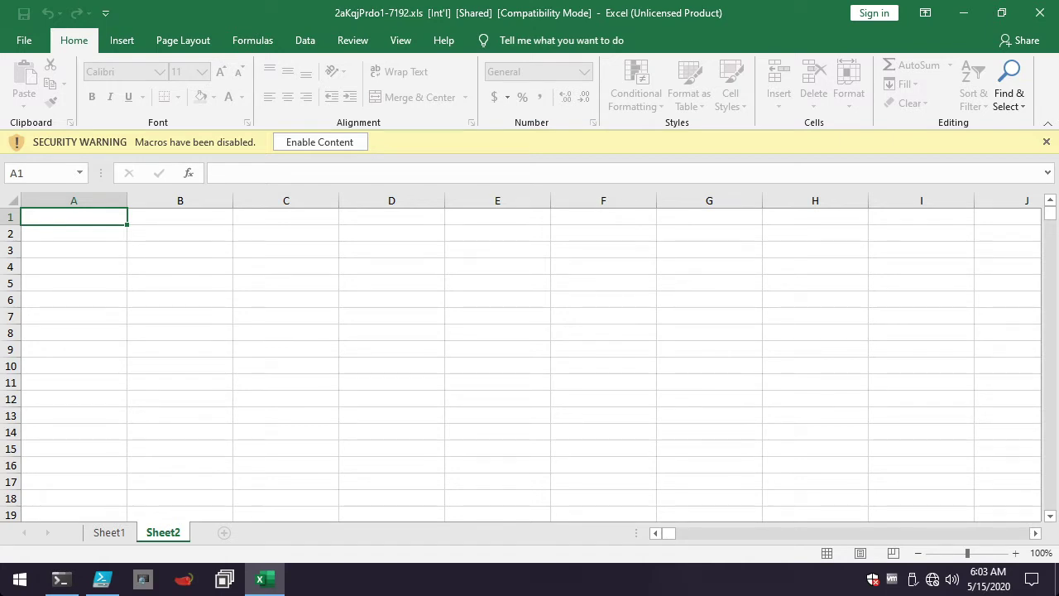
scroll(529, 364, "down", 4)
scroll(530, 364, "up", 4)
left_click(401, 40)
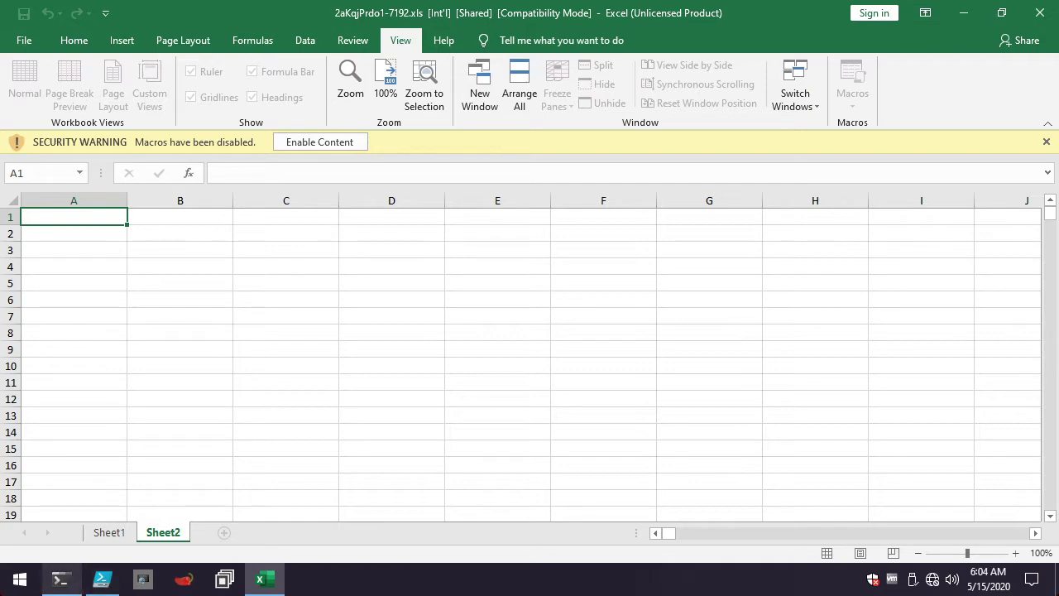
Switch to PowerShell ISE and review the script lines that set the spreadsheet path, load the Excel COM object and open the workbook
mouse_move(60, 580)
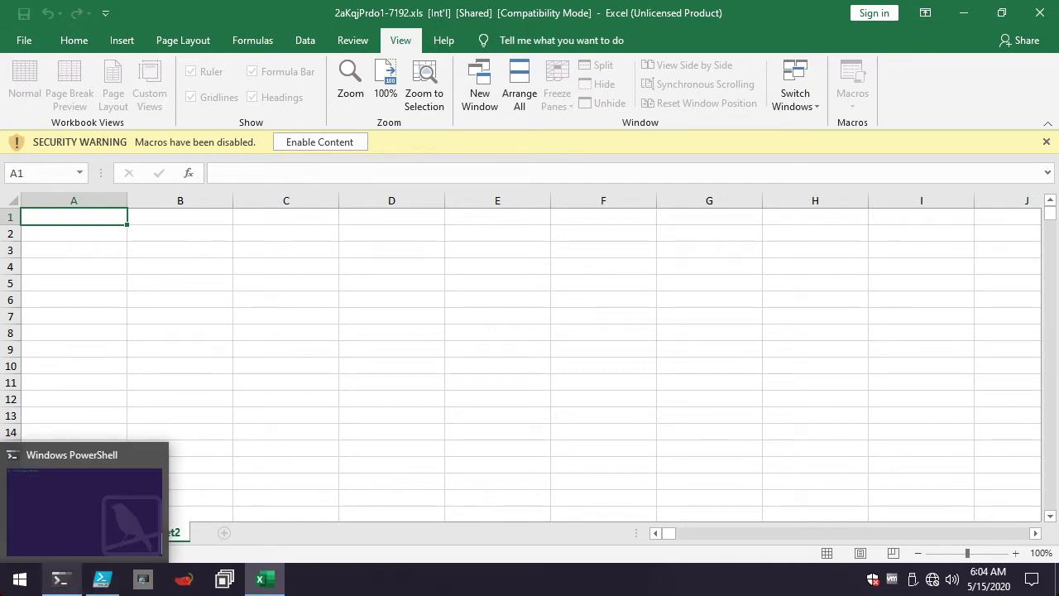
left_click(101, 579)
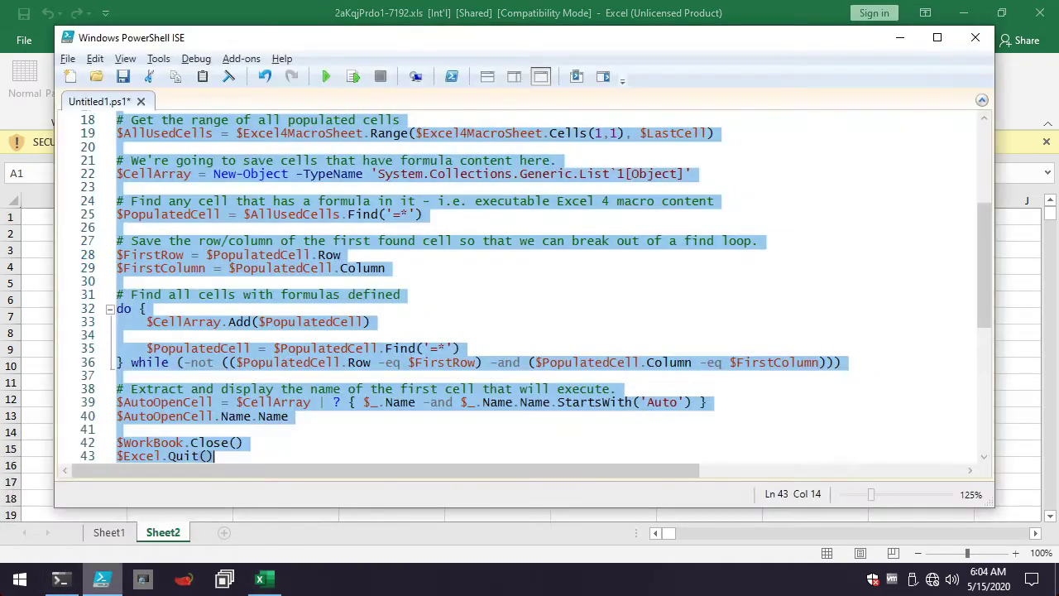
left_click(733, 222)
scroll(737, 228, "up", 6)
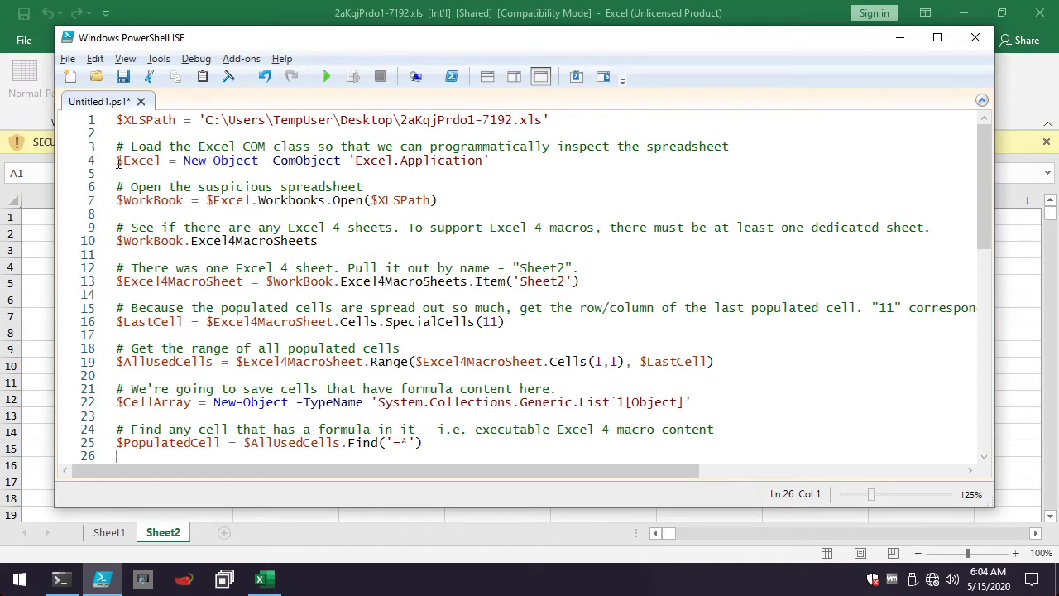
left_click_drag(117, 162, 539, 163)
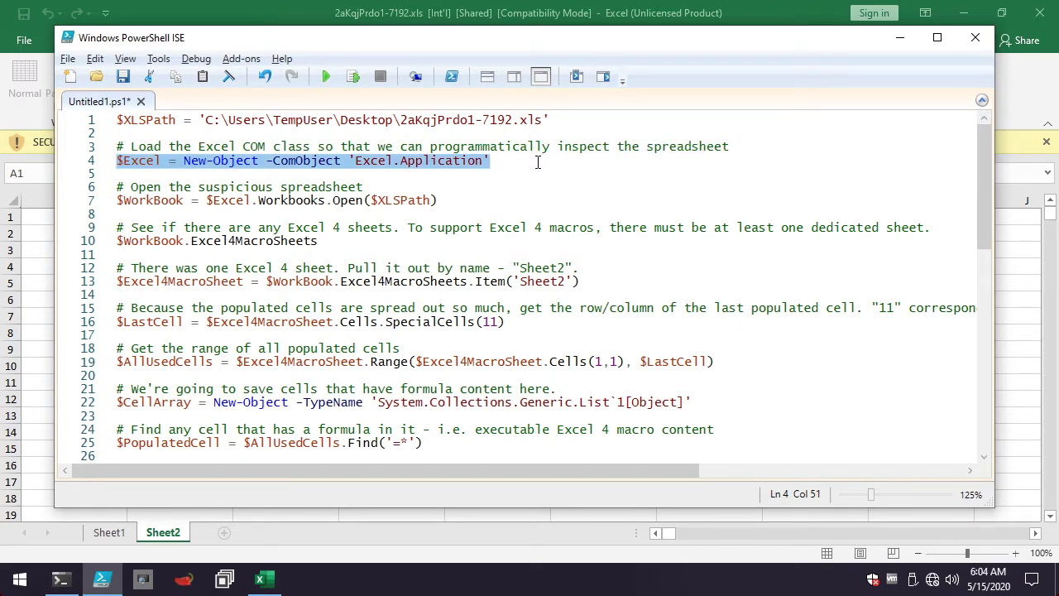
left_click(575, 172)
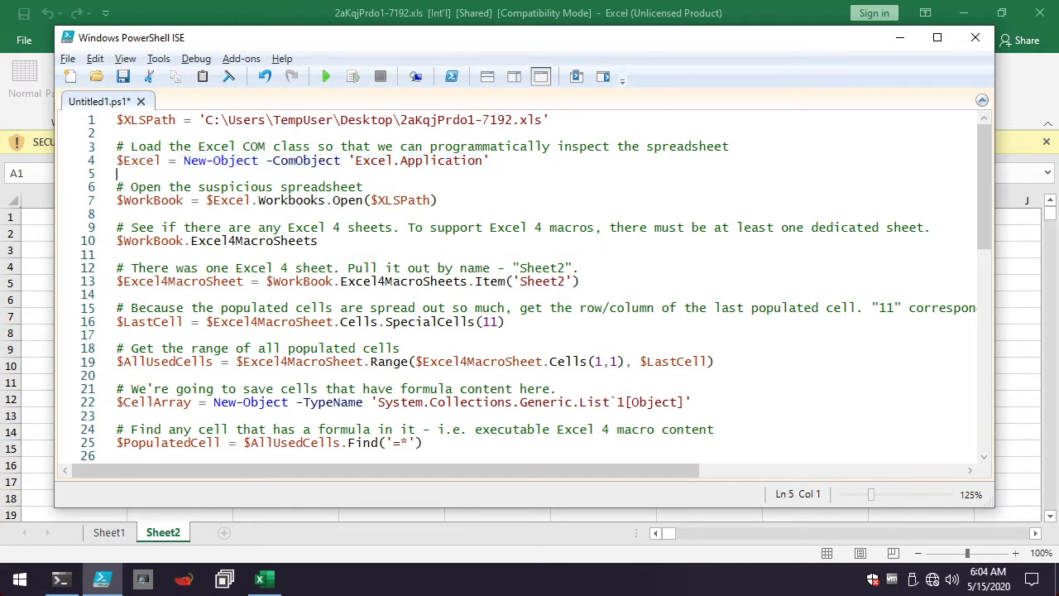
left_click_drag(201, 120, 591, 117)
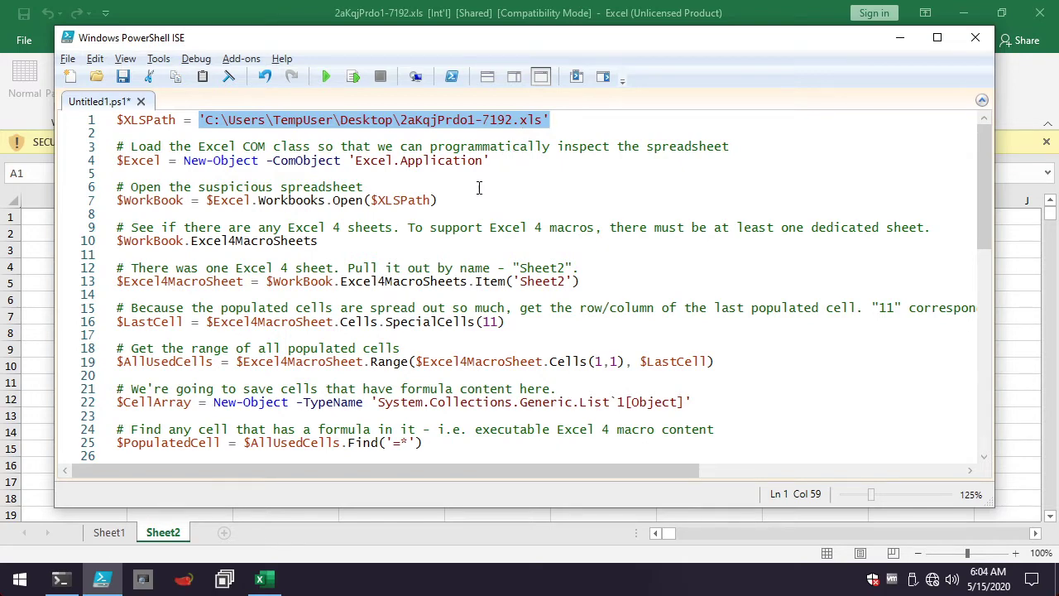
left_click_drag(542, 160, 93, 162)
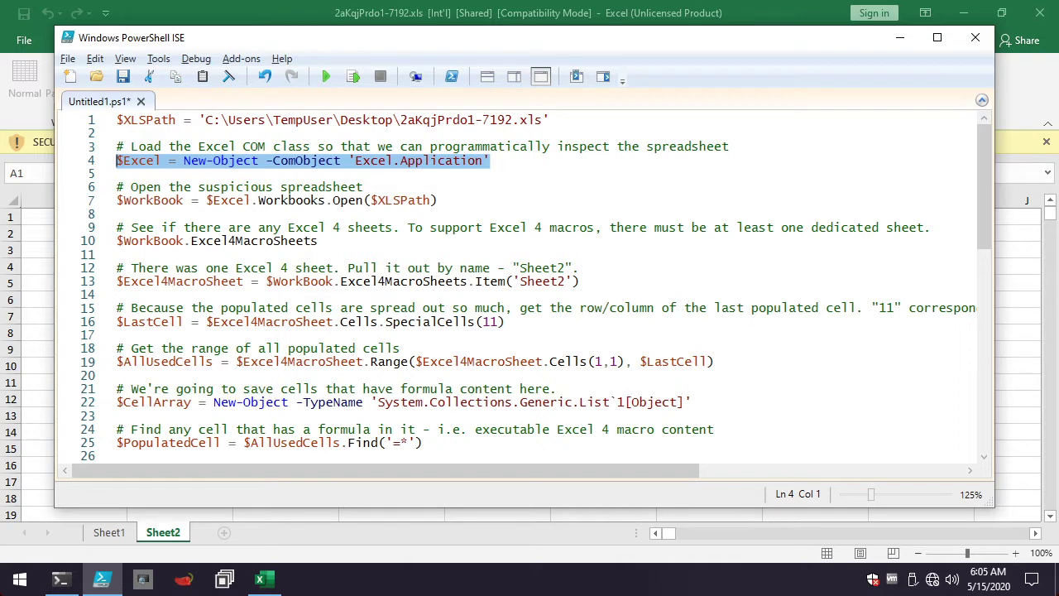
left_click(224, 173)
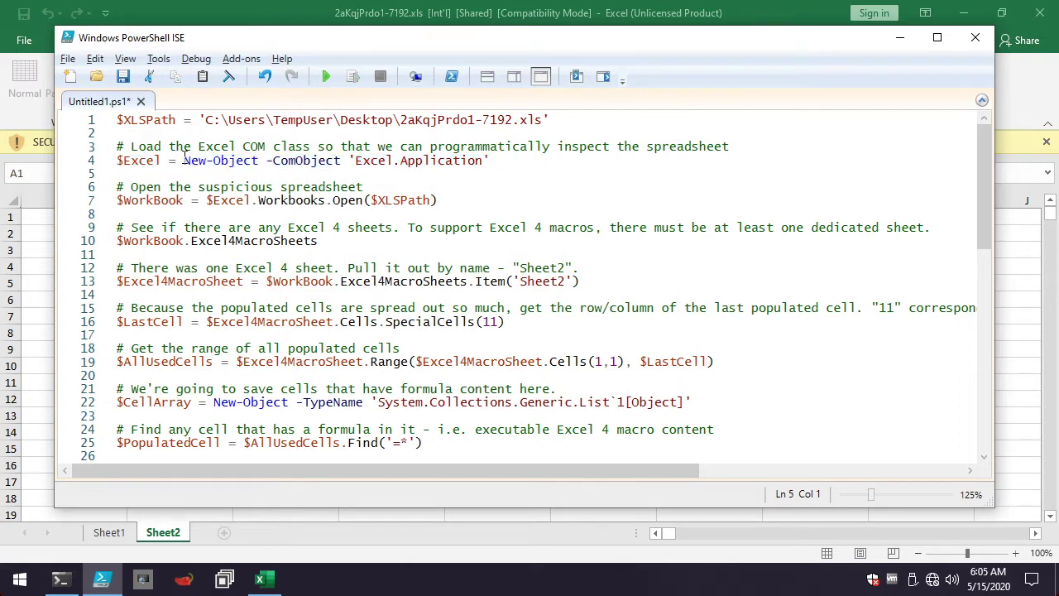
left_click_drag(183, 158, 483, 161)
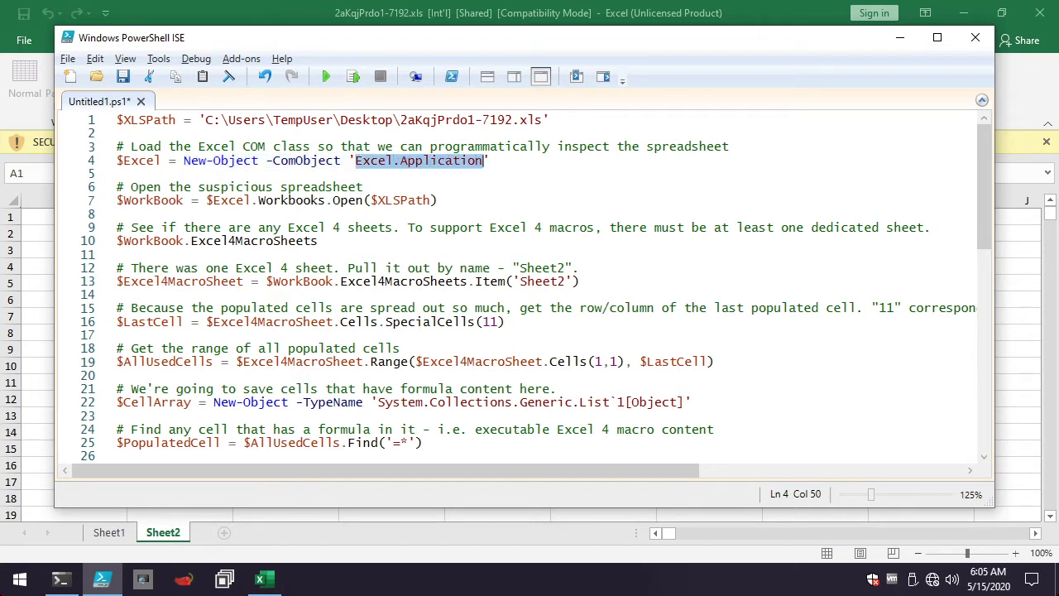
left_click(426, 173)
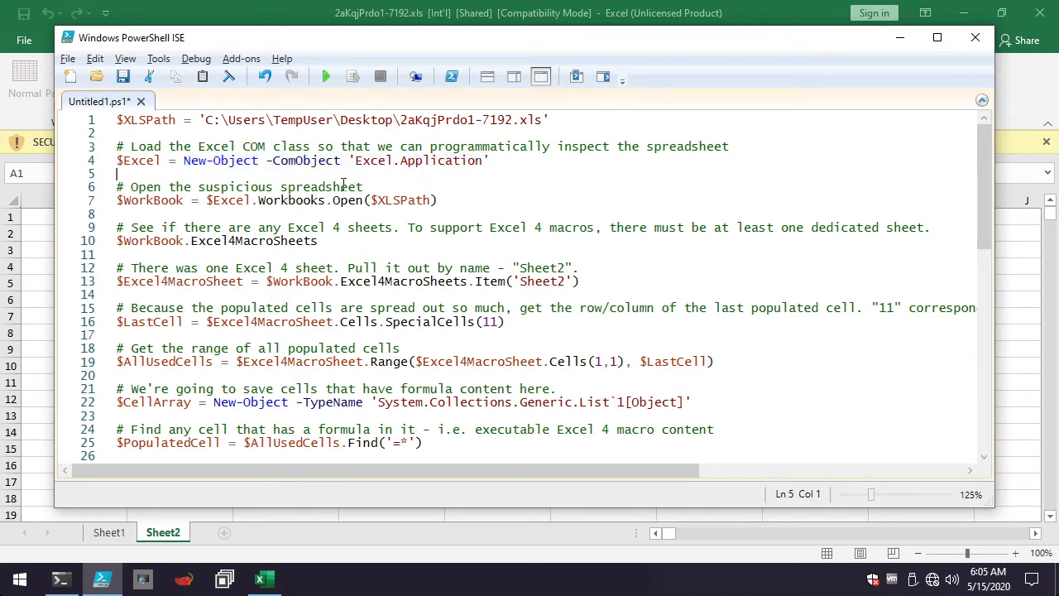
left_click_drag(438, 202, 87, 188)
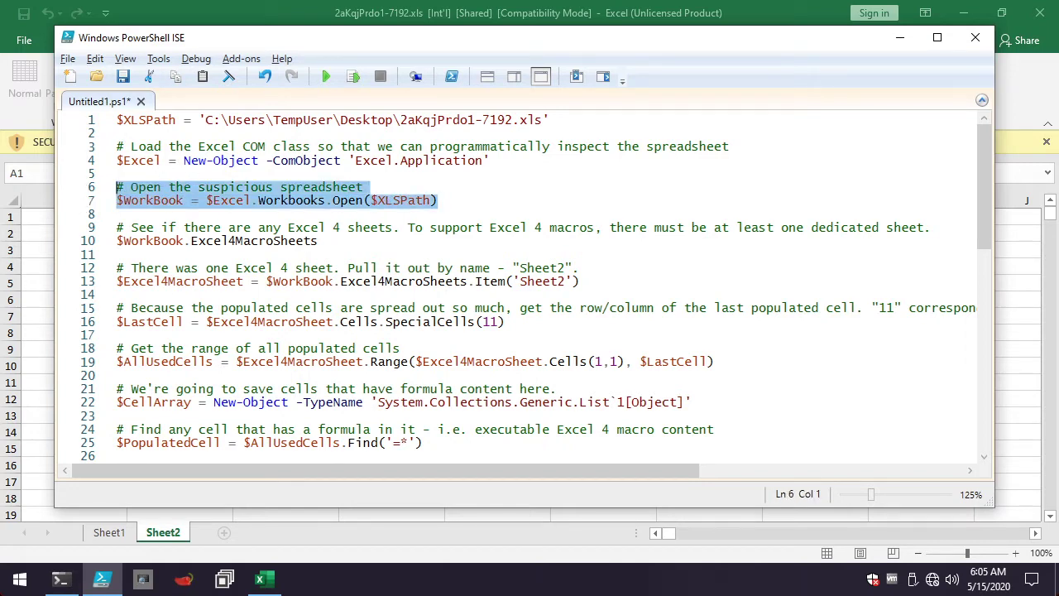
left_click(194, 214)
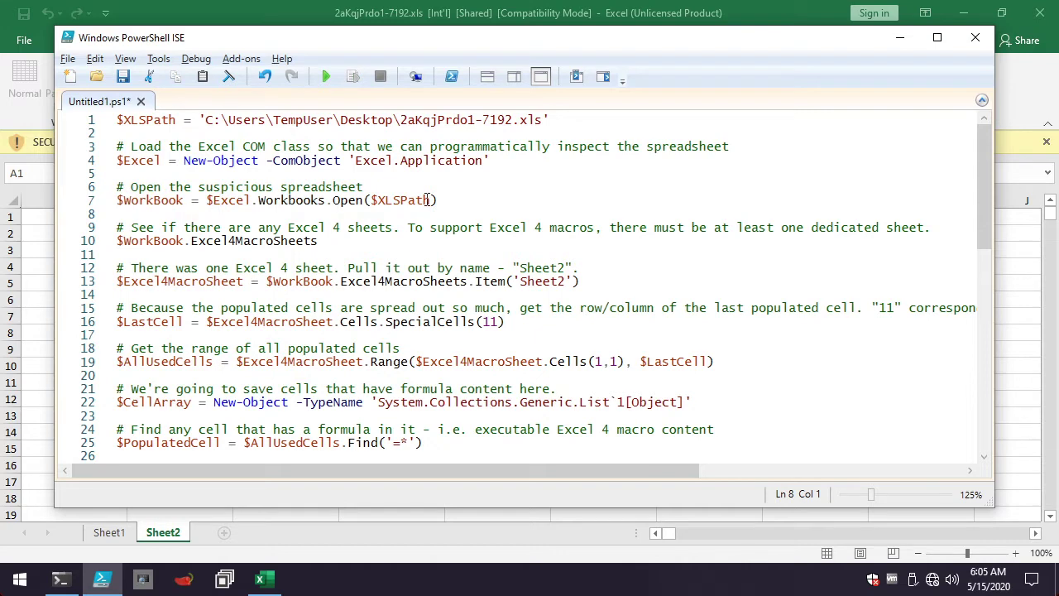
left_click_drag(549, 120, 169, 120)
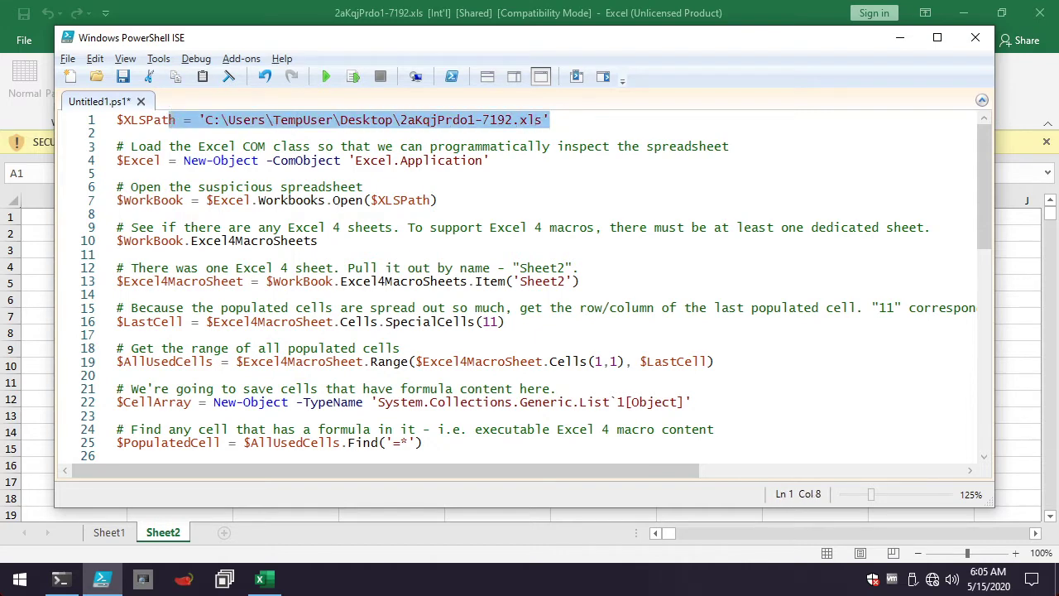
Copy script lines 1 to 7, from $XLSPath through $Excel.Workbooks.Open($XLSPath), and run them in the Windows PowerShell console
left_click_drag(313, 213, 116, 120)
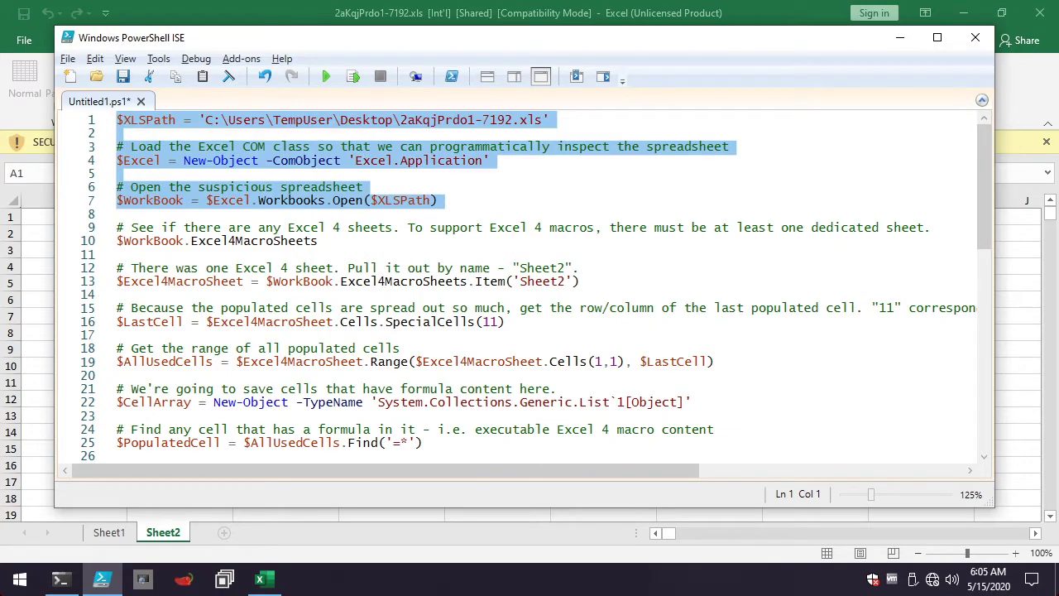
key("ctrl+c")
key("alt+Tab")
key("ctrl+v")
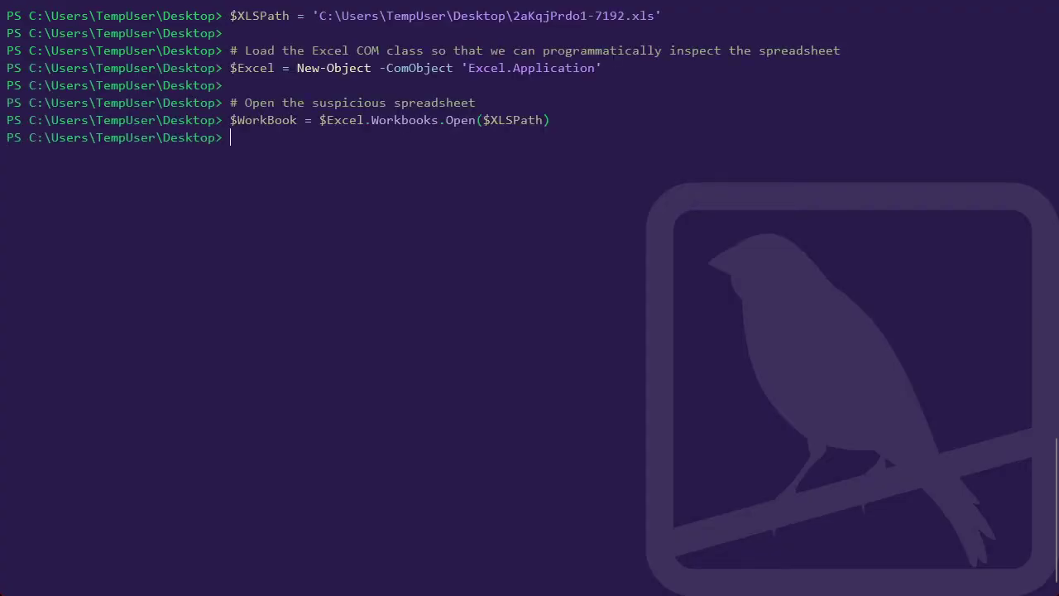
List the workbook object's members with "$WorkBook | gm" and locate the VBProject and Excel4MacroSheets properties
type("$WorkBook | gm")
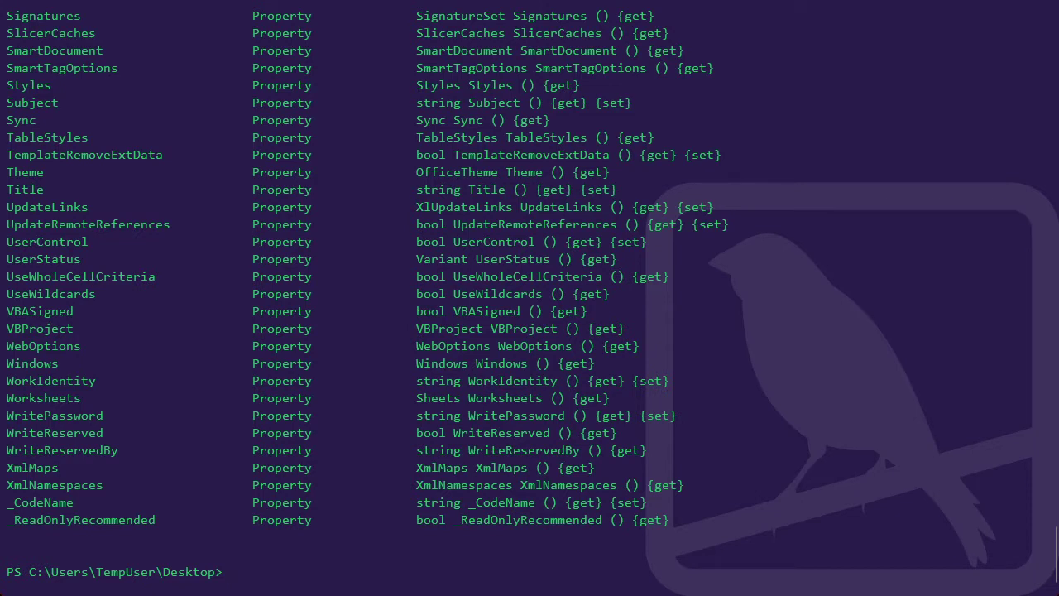
left_click_drag(7, 329, 73, 328)
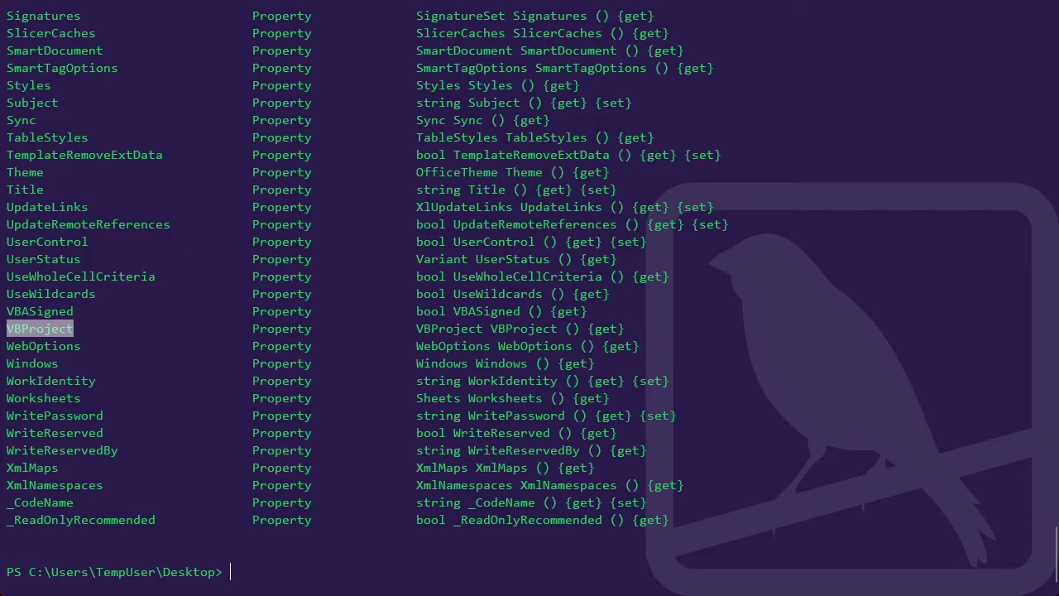
scroll(530, 298, "up", 10)
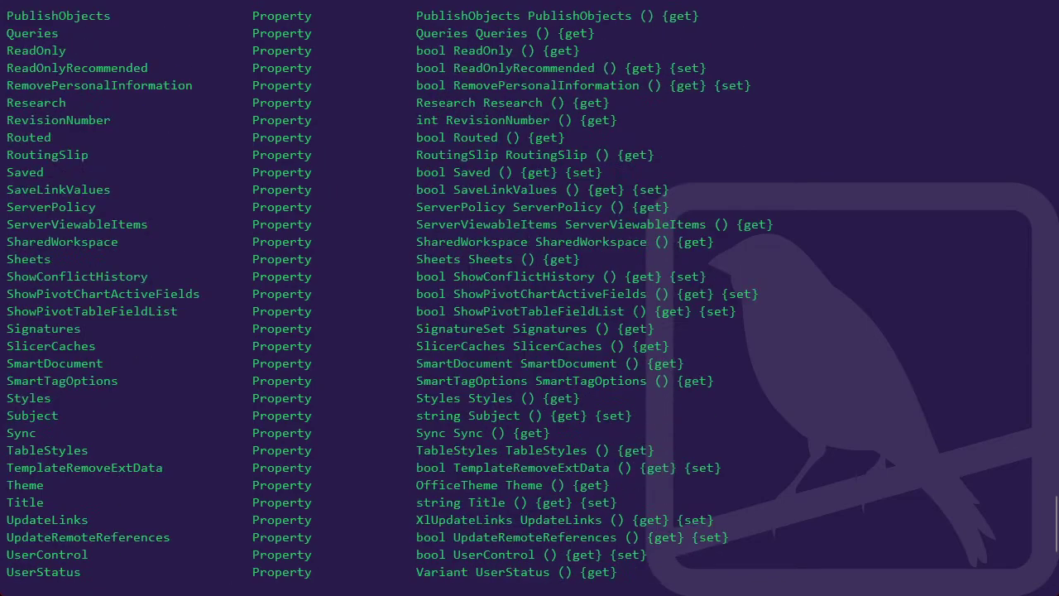
scroll(530, 298, "up", 13)
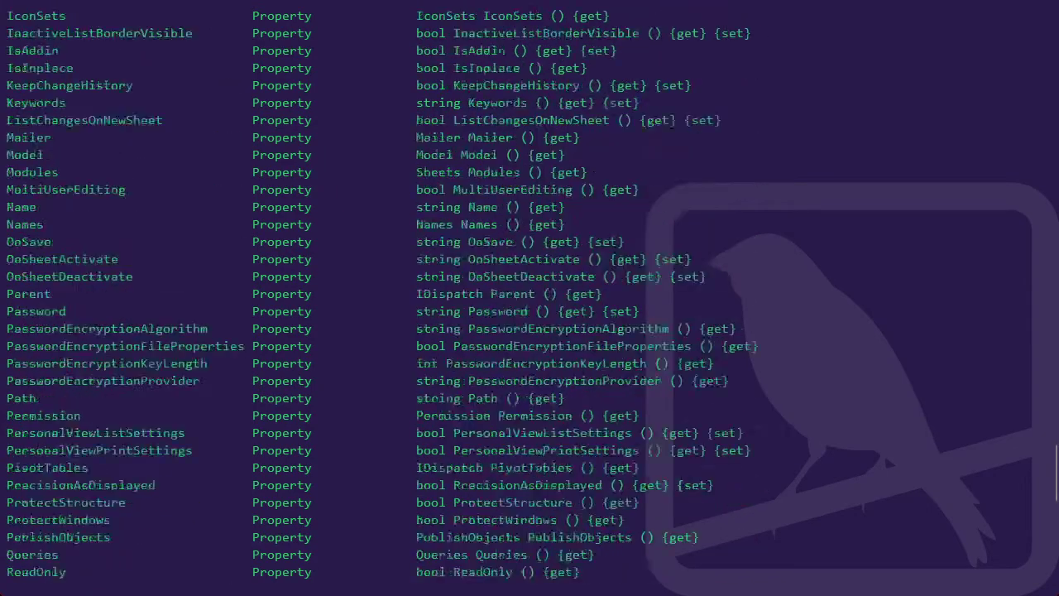
scroll(530, 298, "up", 4)
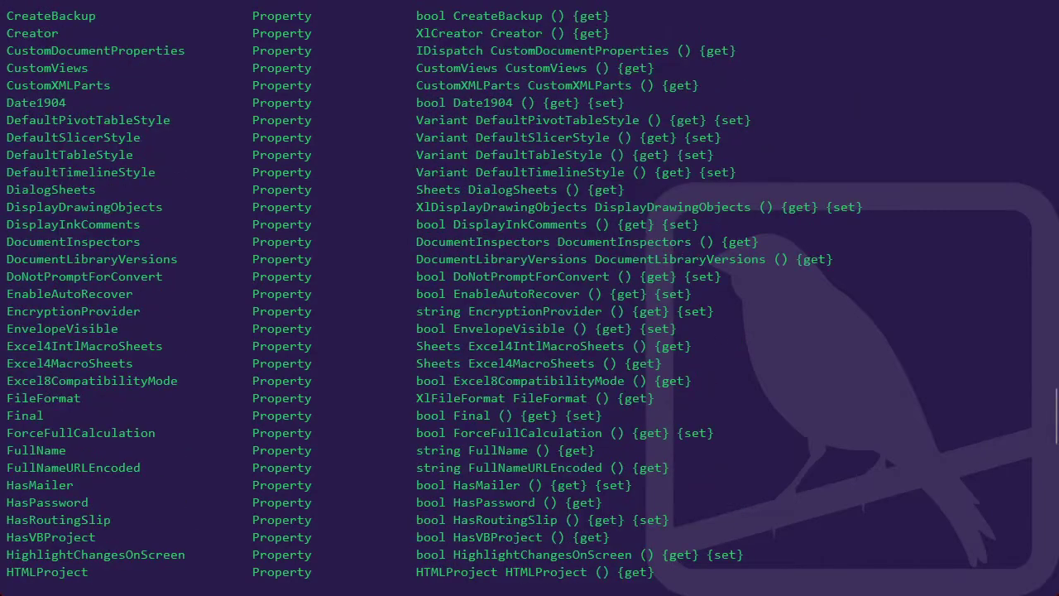
left_click_drag(7, 363, 133, 363)
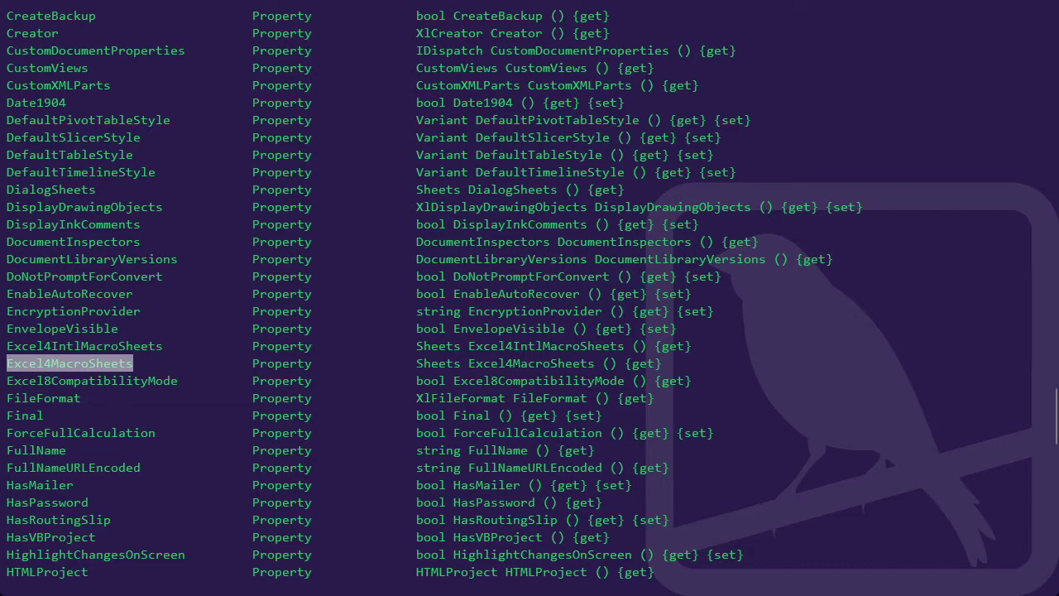
Output the workbook's Excel 4 macro sheets by running $WorkBook.Excel4MacroSheets
key("ctrl+c")
key("Up")
key("BackSpace")
key("BackSpace")
key("BackSpace")
key("BackSpace")
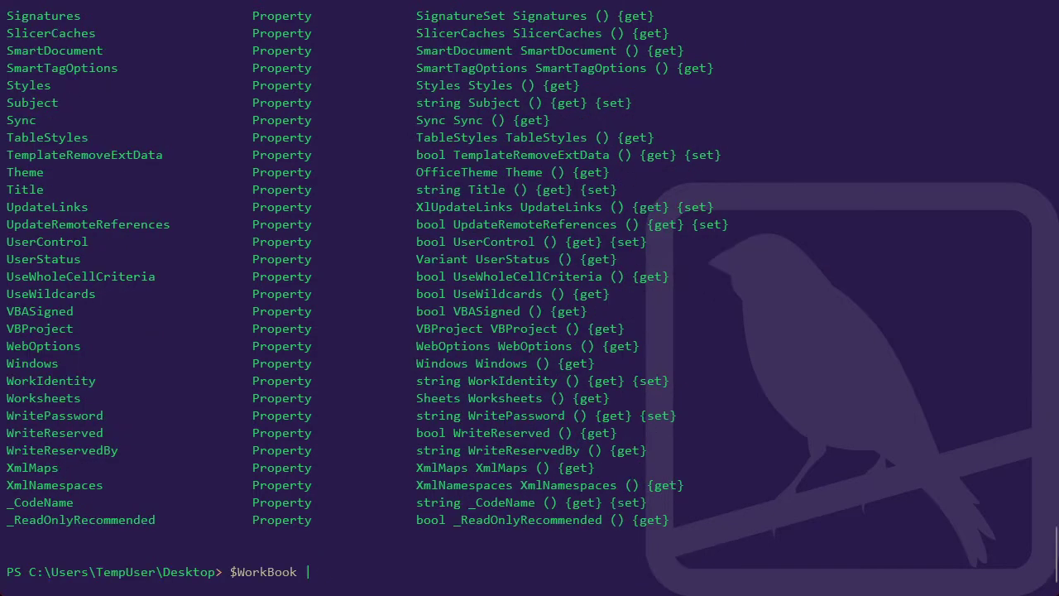
type(".Exce")
key("Tab")
key("Tab")
key("Return")
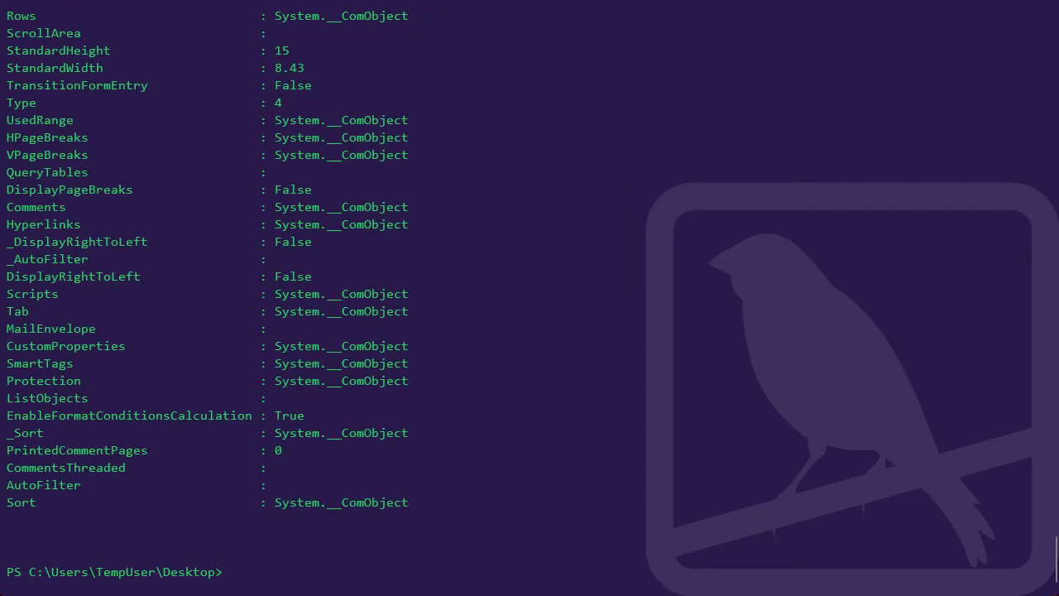
Examine the Excel4MacroSheets output for the macro sheet's name and other properties
scroll(530, 298, "up", 12)
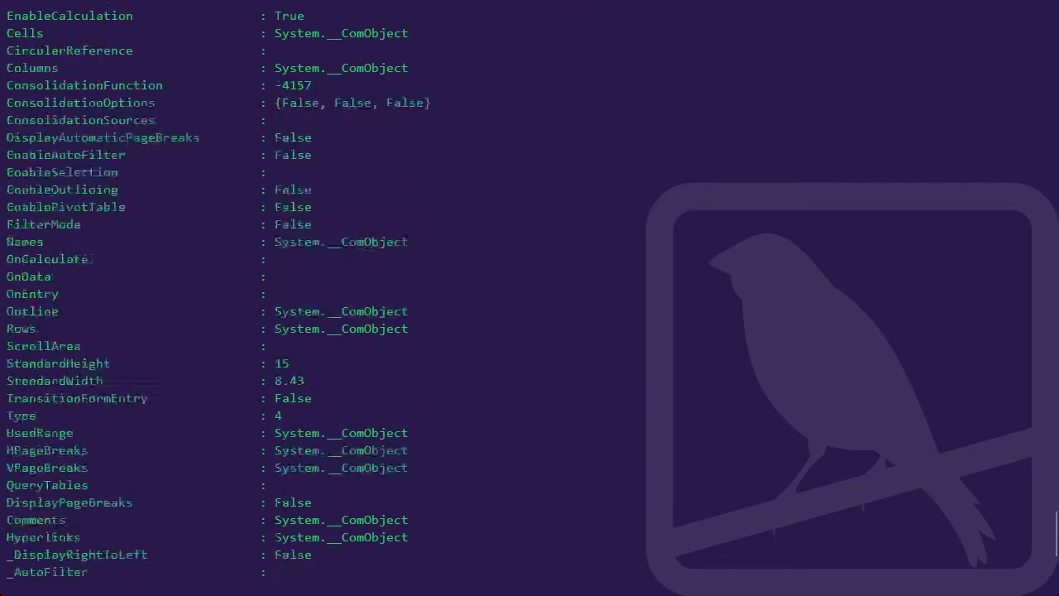
scroll(530, 298, "up", 5)
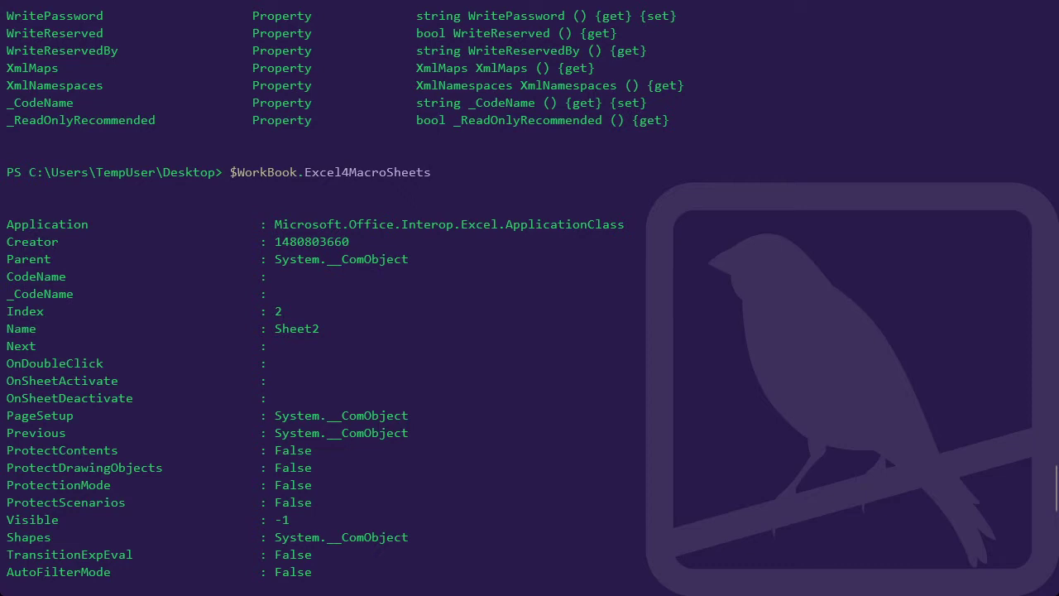
left_click_drag(24, 329, 320, 329)
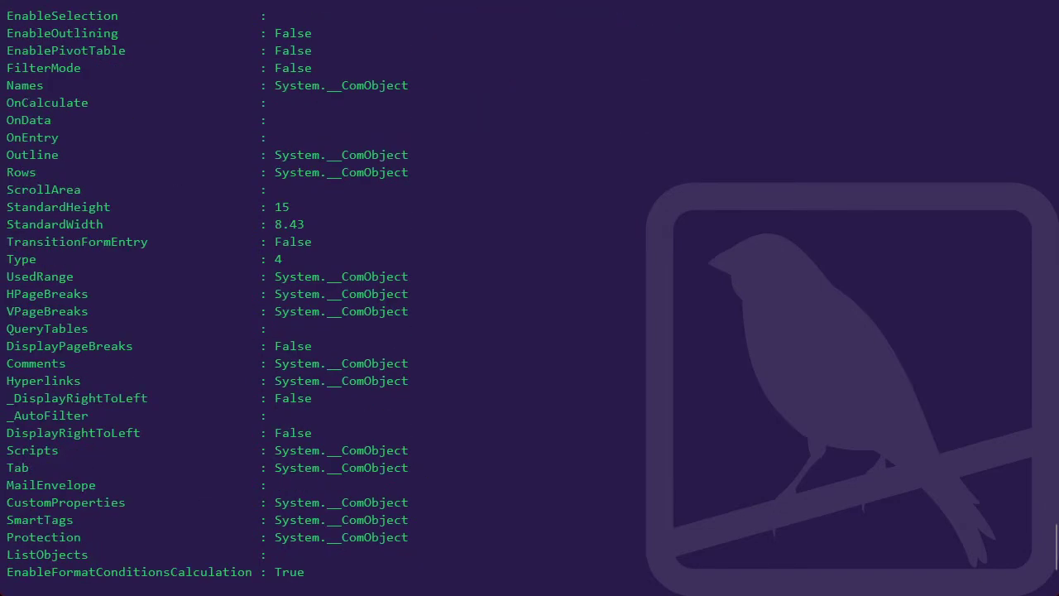
scroll(530, 298, "up", 10)
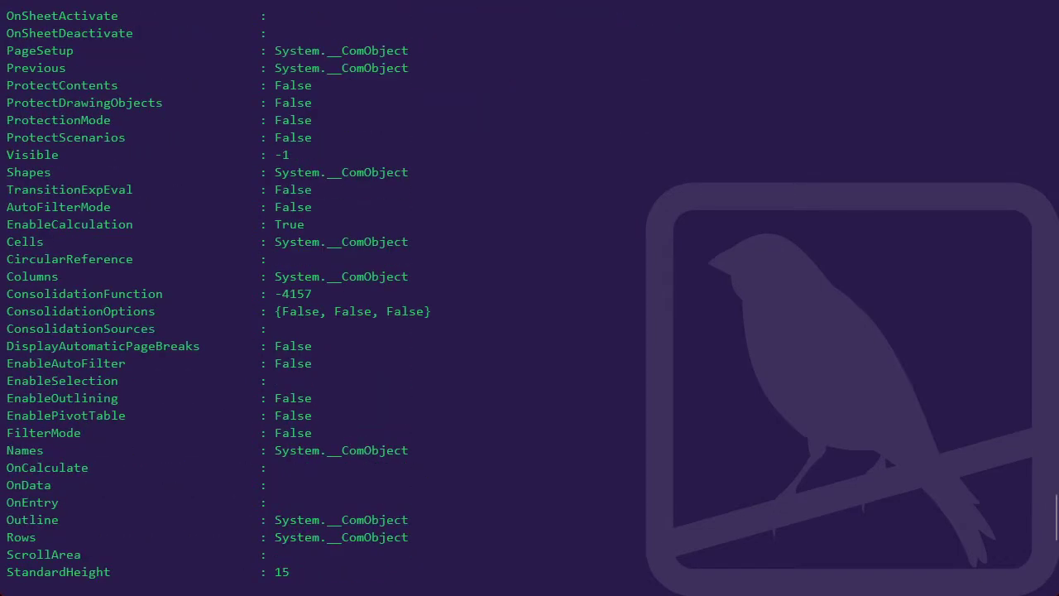
scroll(529, 298, "up", 5)
Switch to Excel and look through the rows of Sheet2 for any visible macro content
key("alt+Tab")
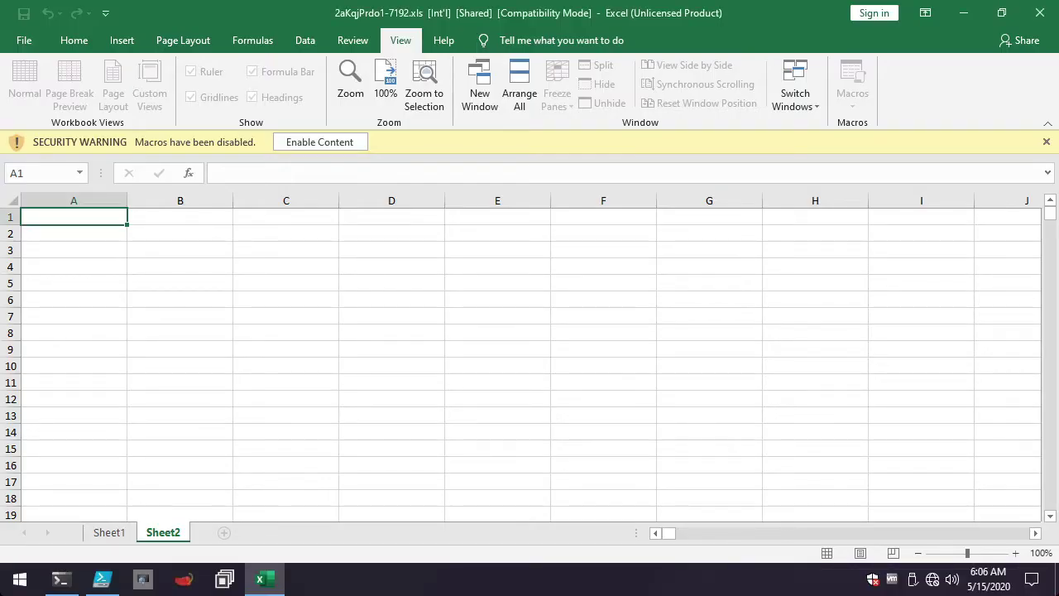
scroll(530, 364, "down", 8)
scroll(529, 364, "up", 8)
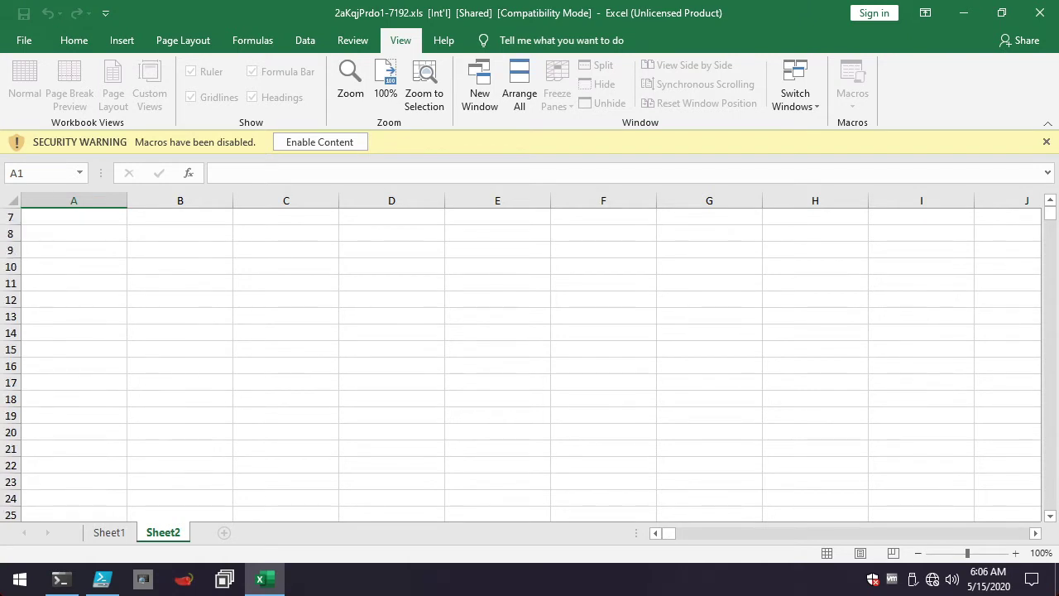
scroll(530, 364, "down", 1)
scroll(530, 365, "down", 7)
scroll(530, 364, "up", 7)
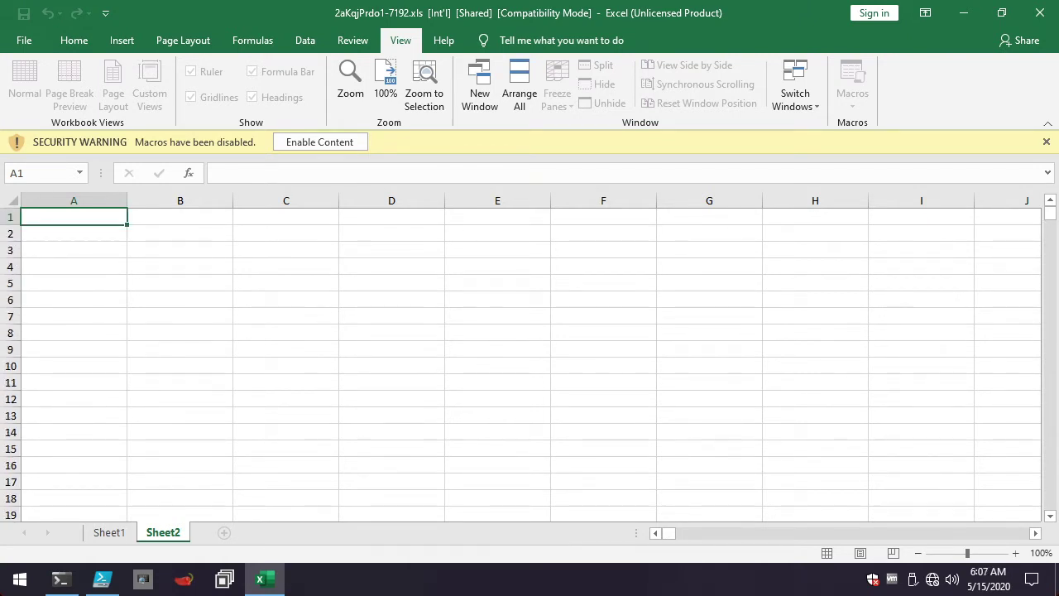
Recheck the macro sheet's name in the PowerShell output, and return to Excel to check which sheet commands Sheet2 offers
key("alt+Tab")
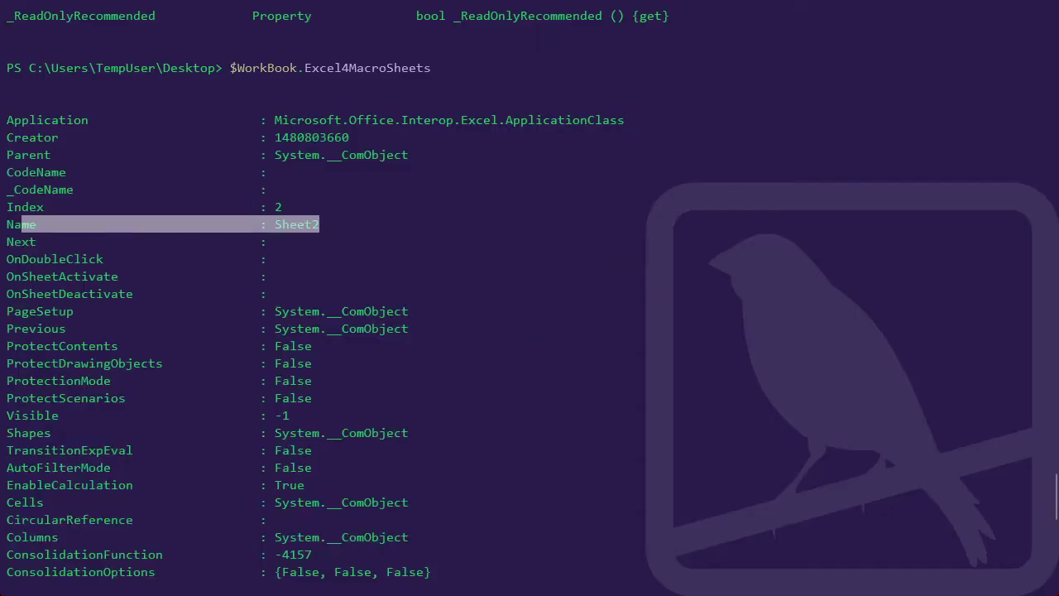
left_click(442, 241)
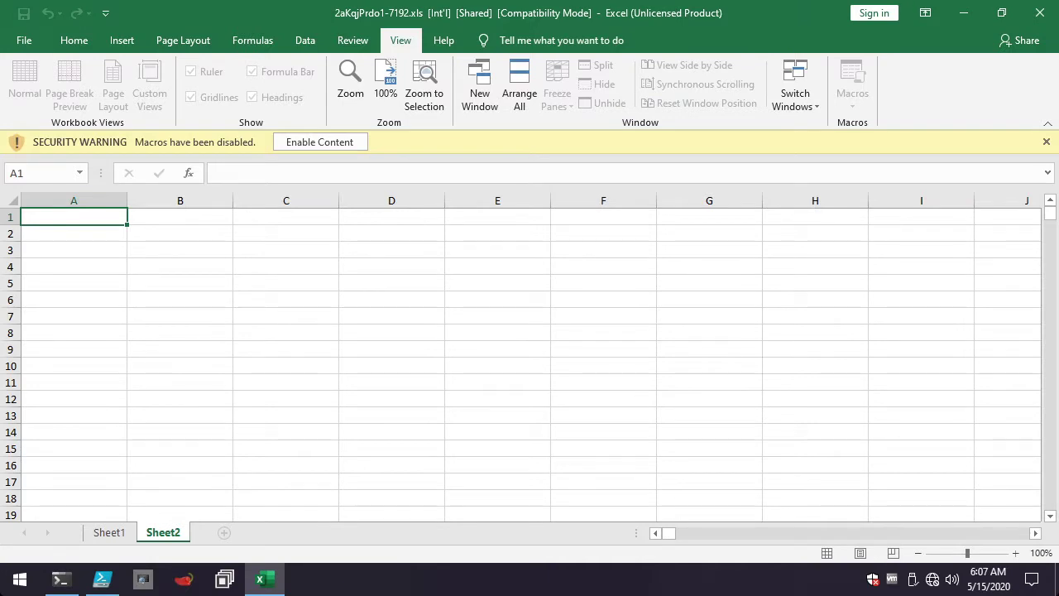
right_click(163, 532)
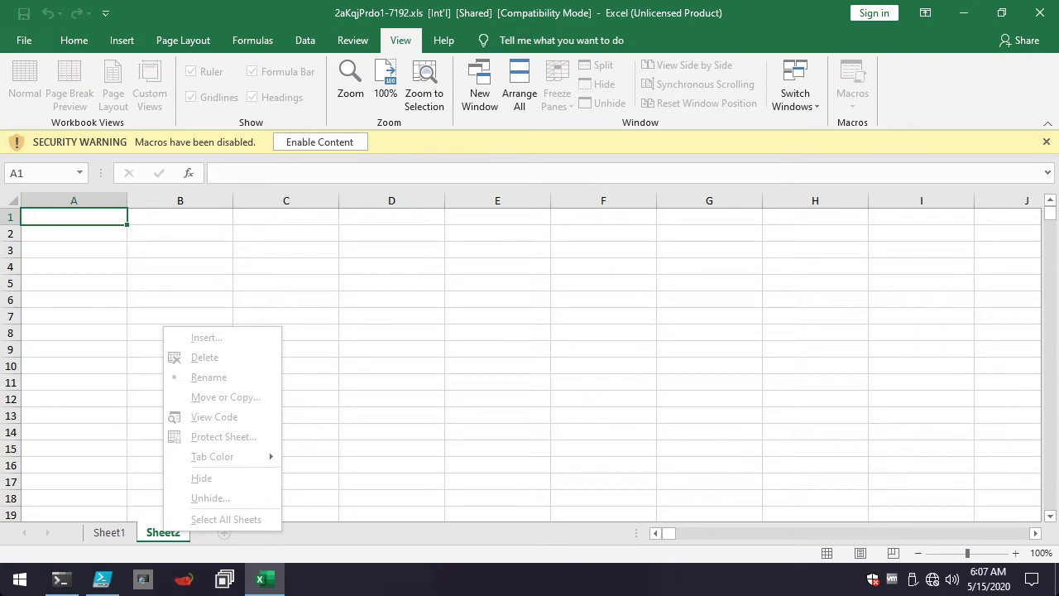
Return to PowerShell and check the macro sheet's Visible property in the Excel4MacroSheets output
key("Escape")
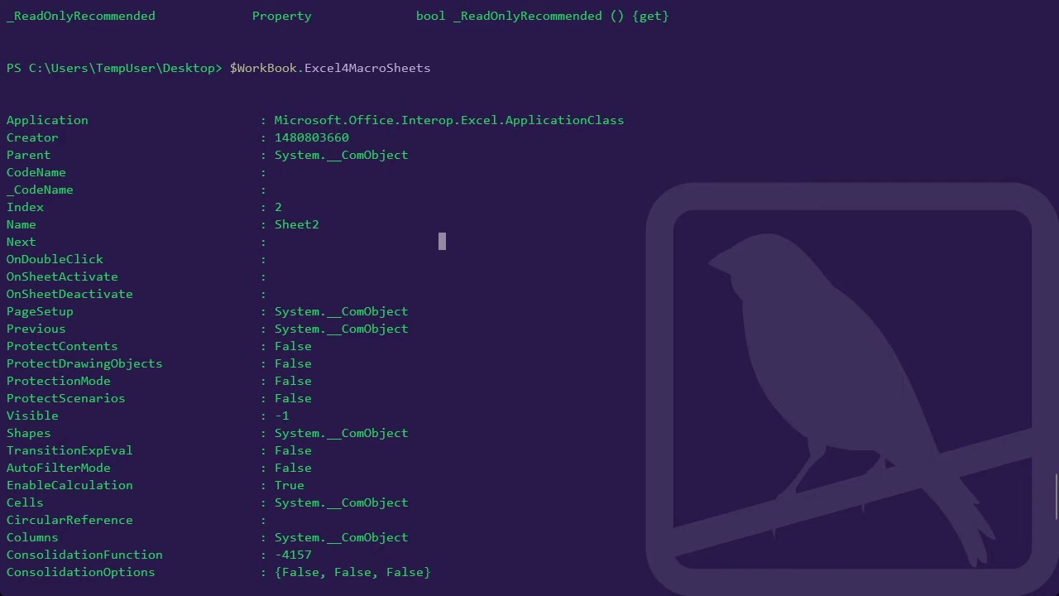
left_click_drag(8, 415, 58, 415)
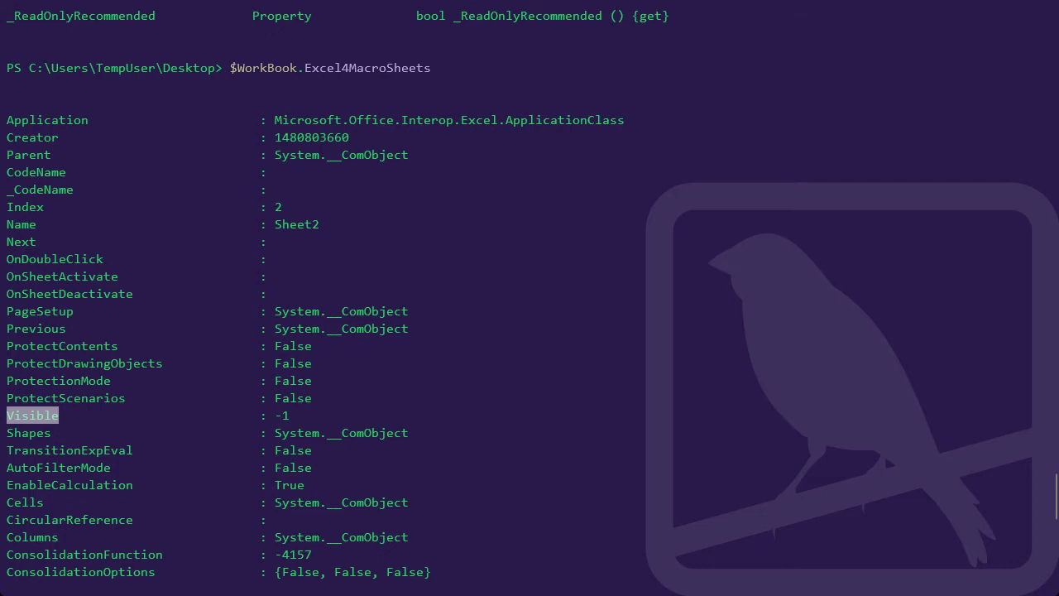
key("Escape")
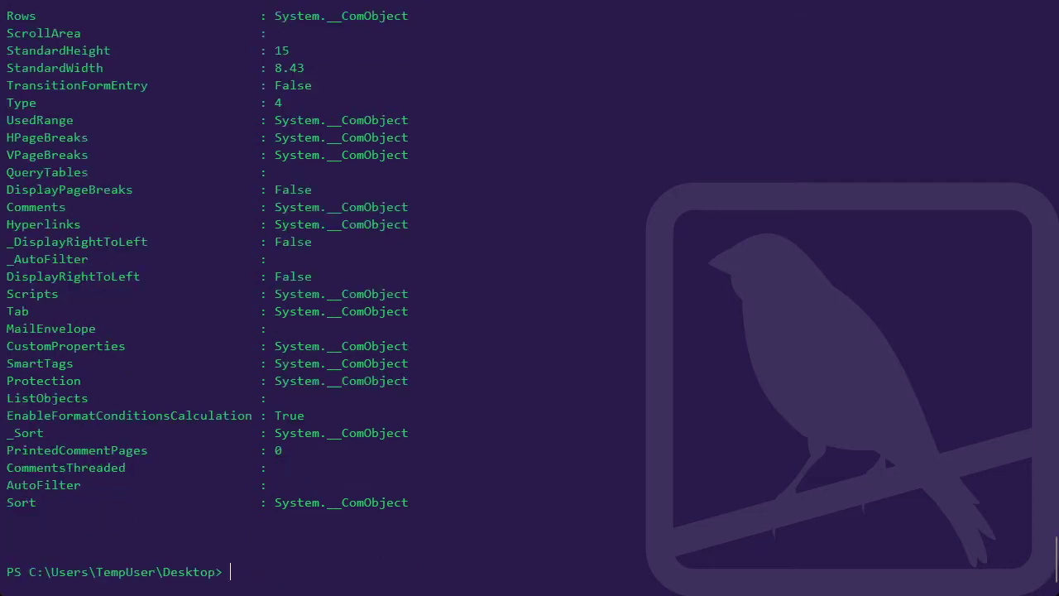
key("Up")
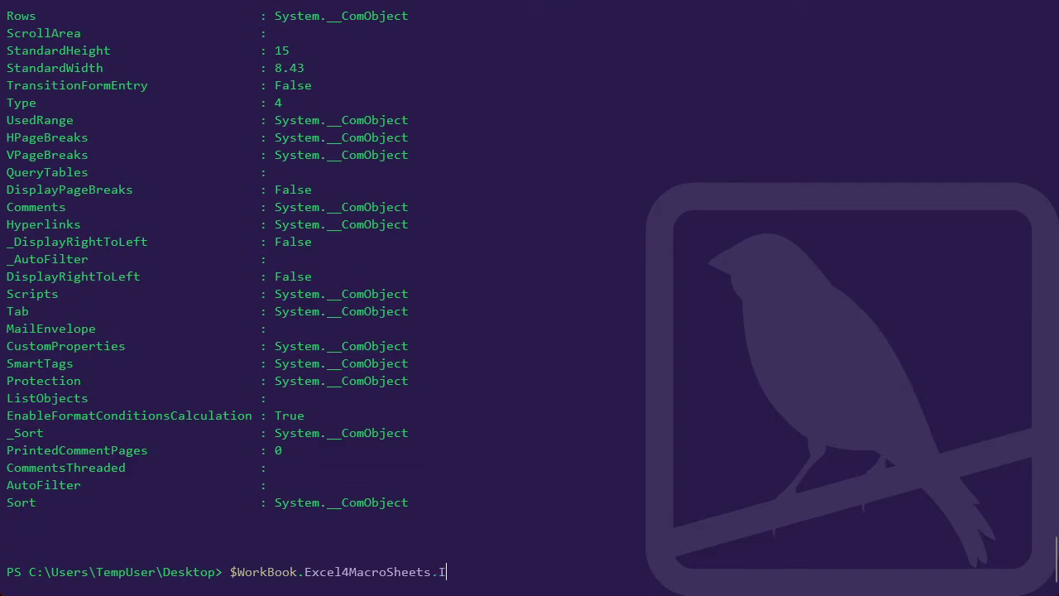
key("ctrl+c")
Copy the $Excel4MacroSheet = $WorkBook.Excel4MacroSheets.Item('Sheet2') line with its comment from the PowerShell ISE script and run it in the PowerShell console
key("alt+Tab")
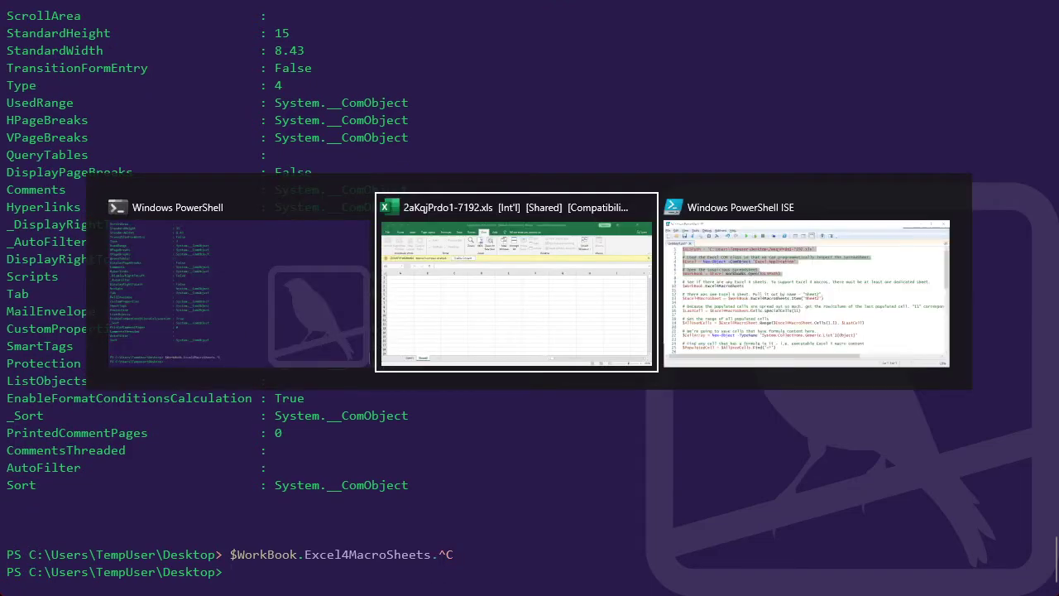
key("alt+Tab")
key("alt+Tab")
left_click(362, 246)
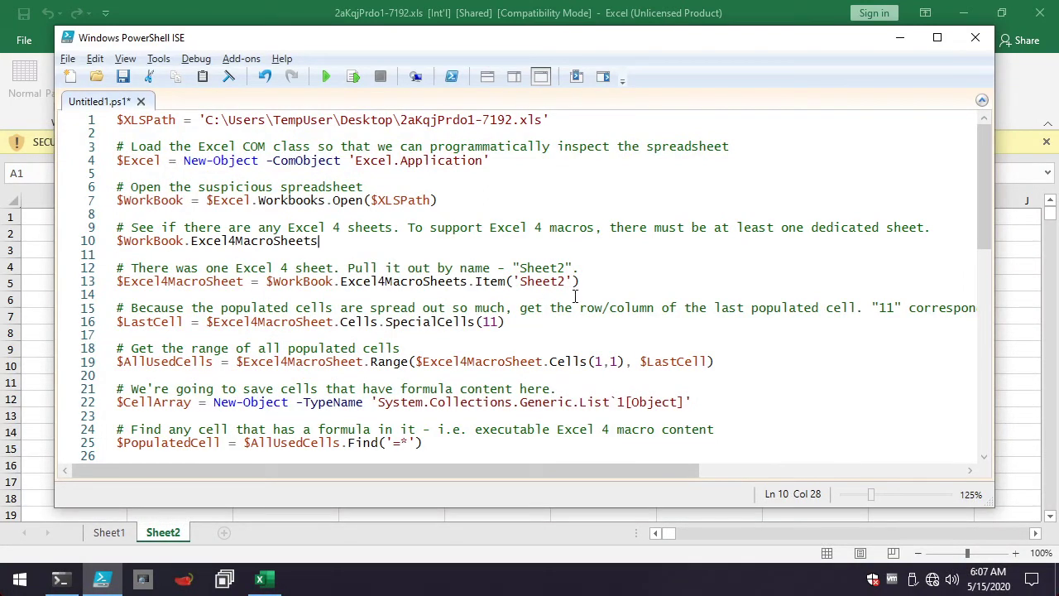
left_click_drag(573, 293, 52, 270)
key("ctrl+c")
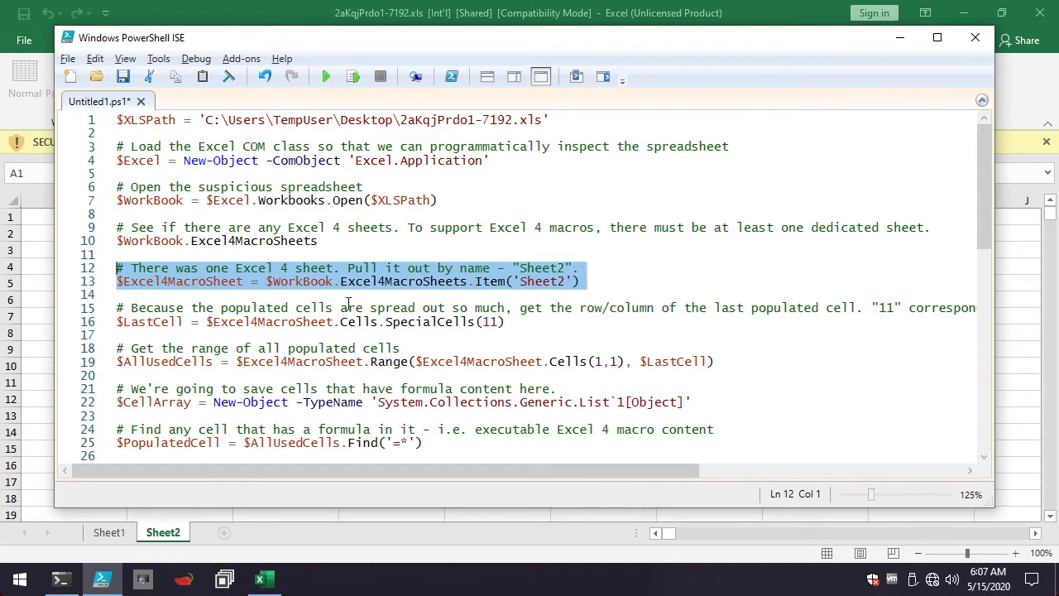
key("alt+Tab")
key("alt+Tab")
key("alt+Tab")
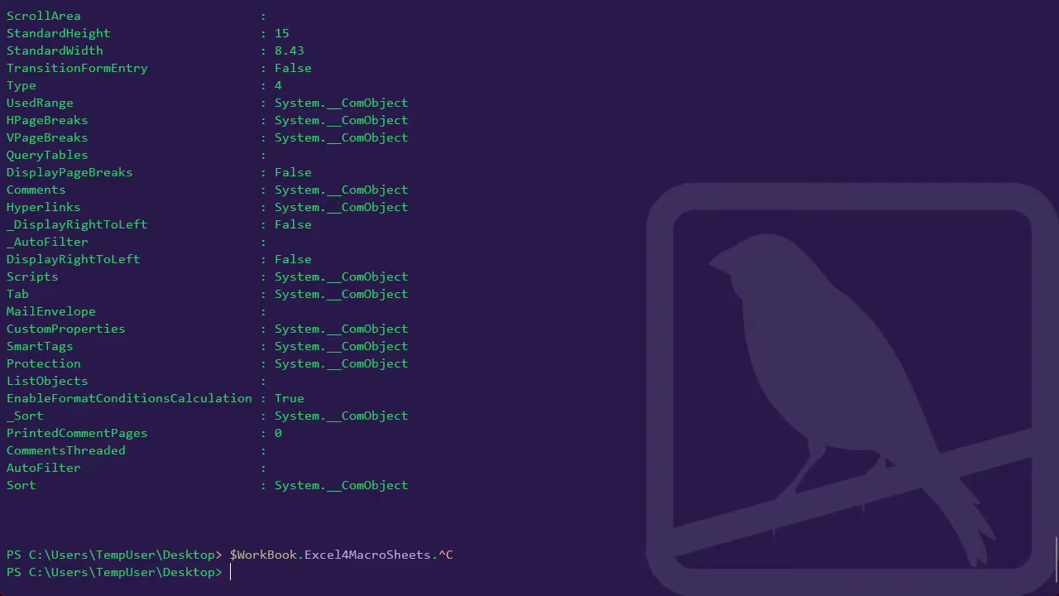
scroll(530, 298, "up", 20)
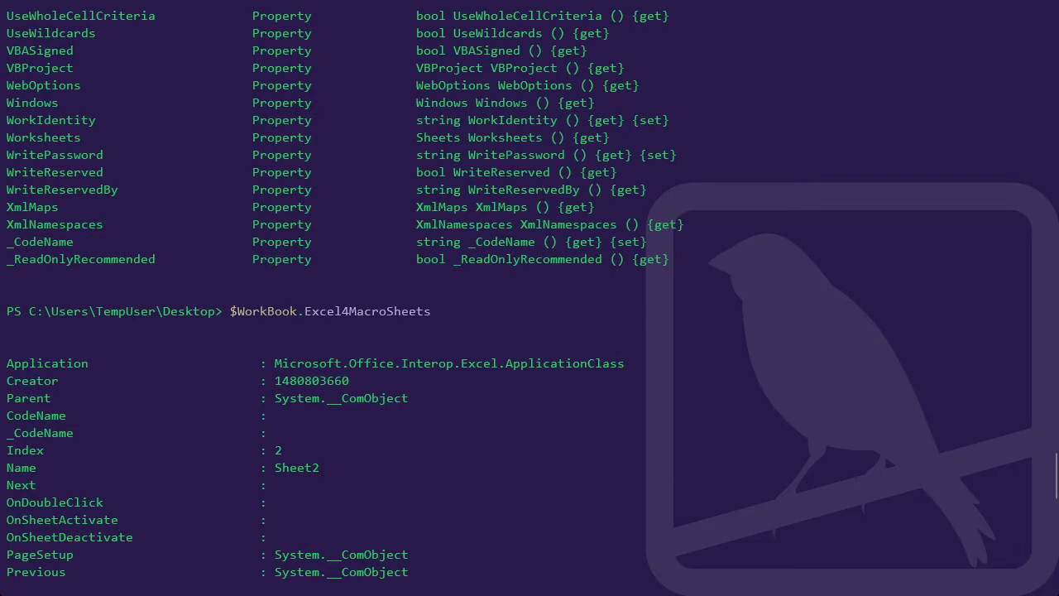
scroll(530, 298, "down", 20)
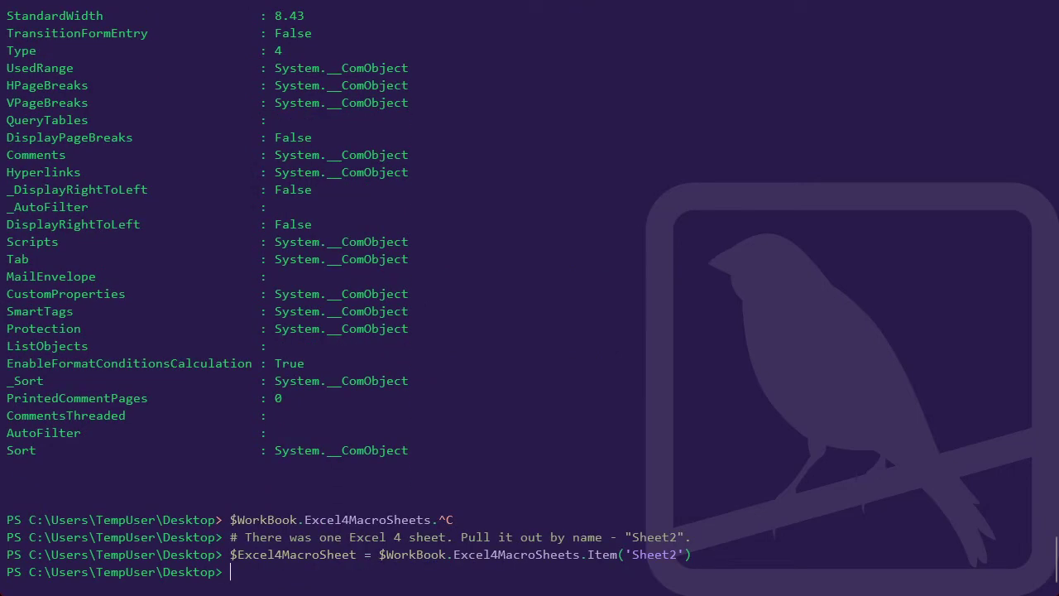
Review the executed $Excel4MacroSheet assignment, highlighting the Item method and its Sheet2 argument
left_click_drag(231, 554, 610, 555)
left_click_drag(588, 554, 617, 555)
left_click_drag(632, 554, 677, 555)
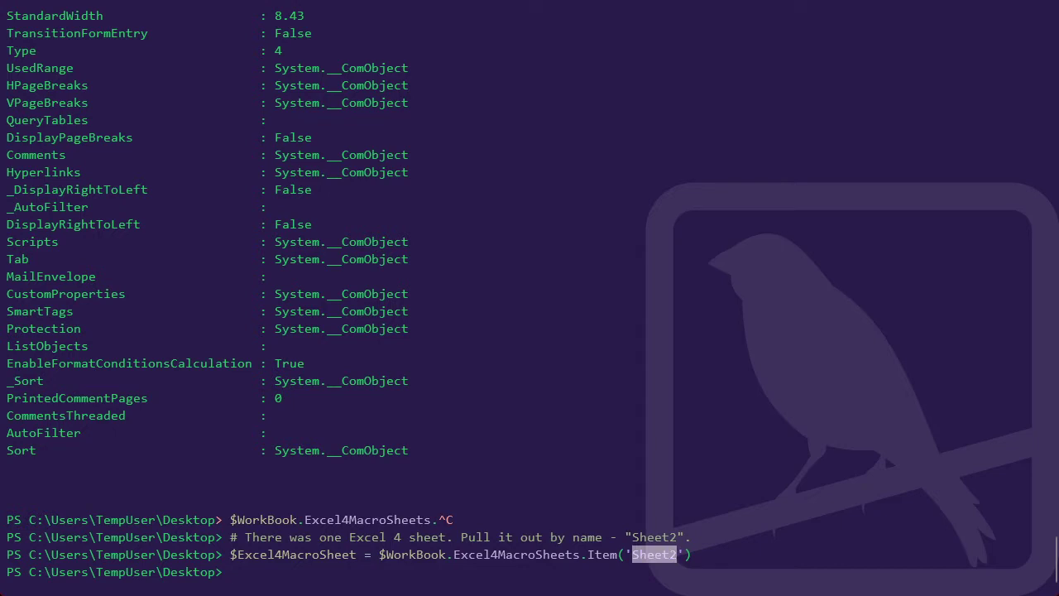
key("Escape")
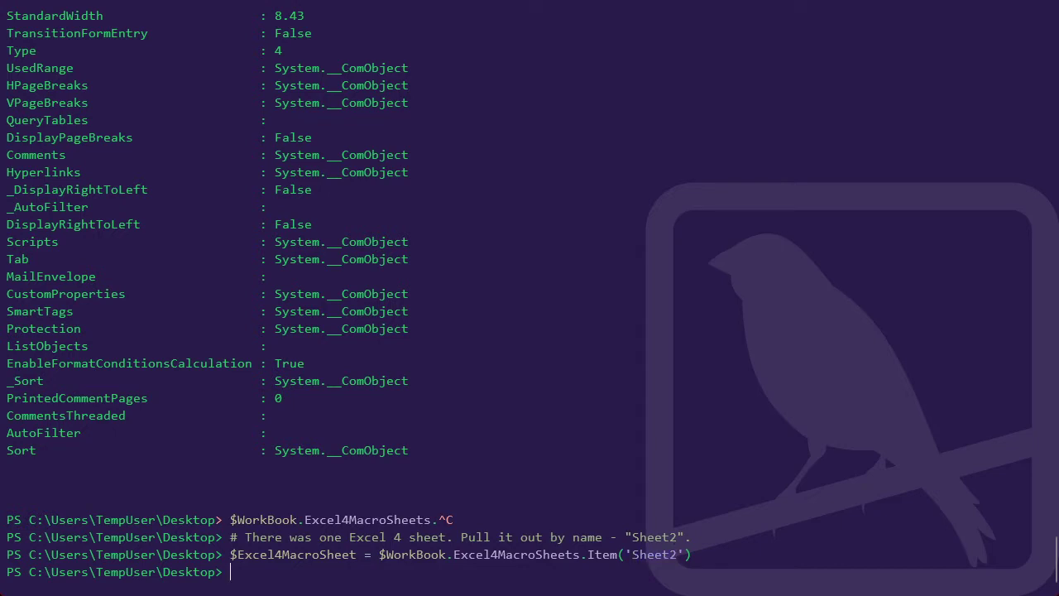
Output the macro sheet object by running $Excel4MacroSheet and look through its listed properties
type("$Excel4MacroSheet")
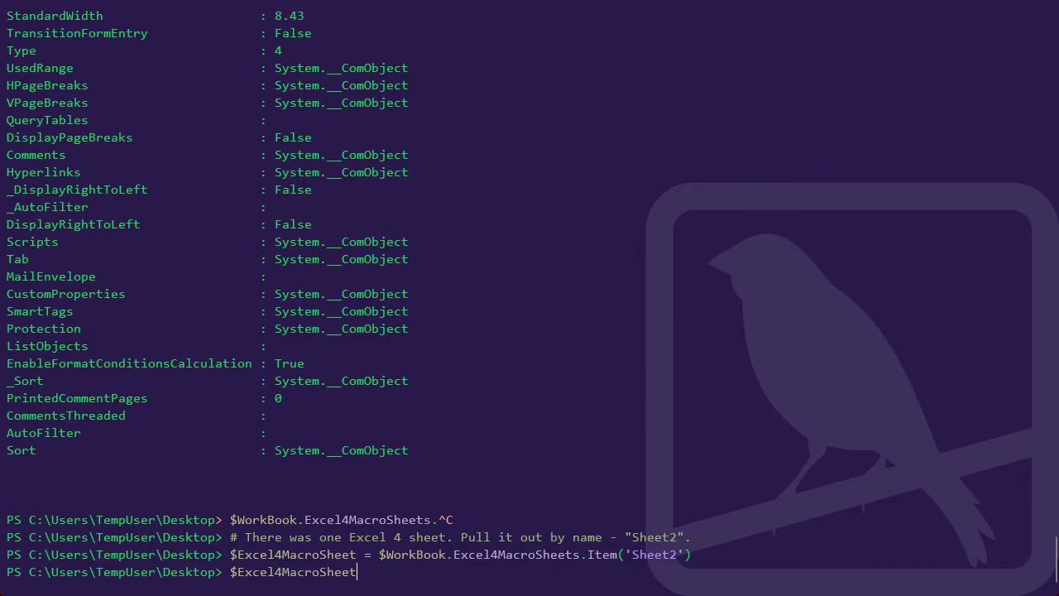
key("Return")
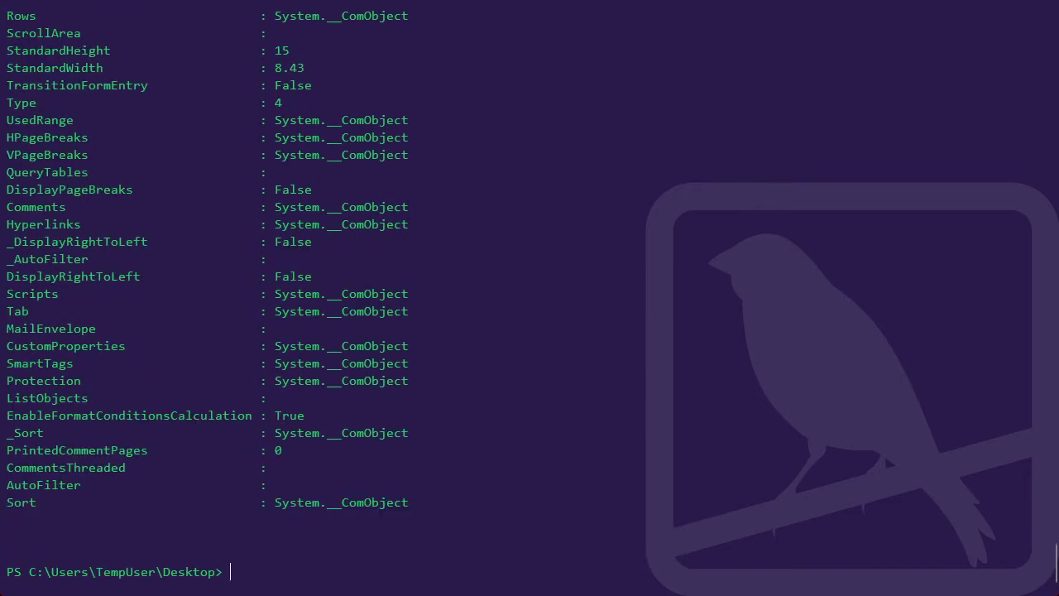
scroll(529, 298, "up", 16)
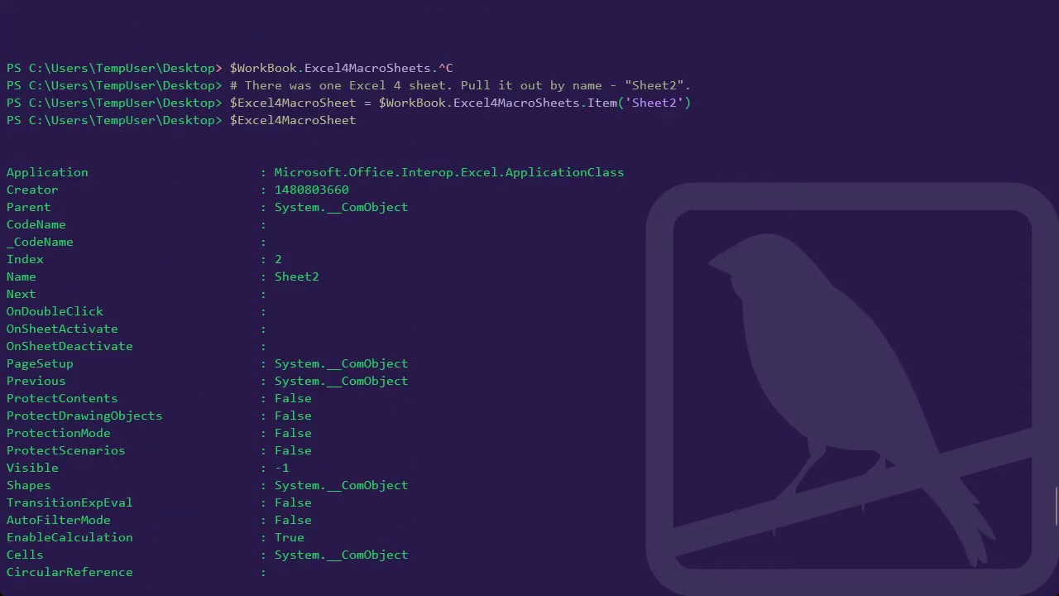
scroll(530, 298, "down", 15)
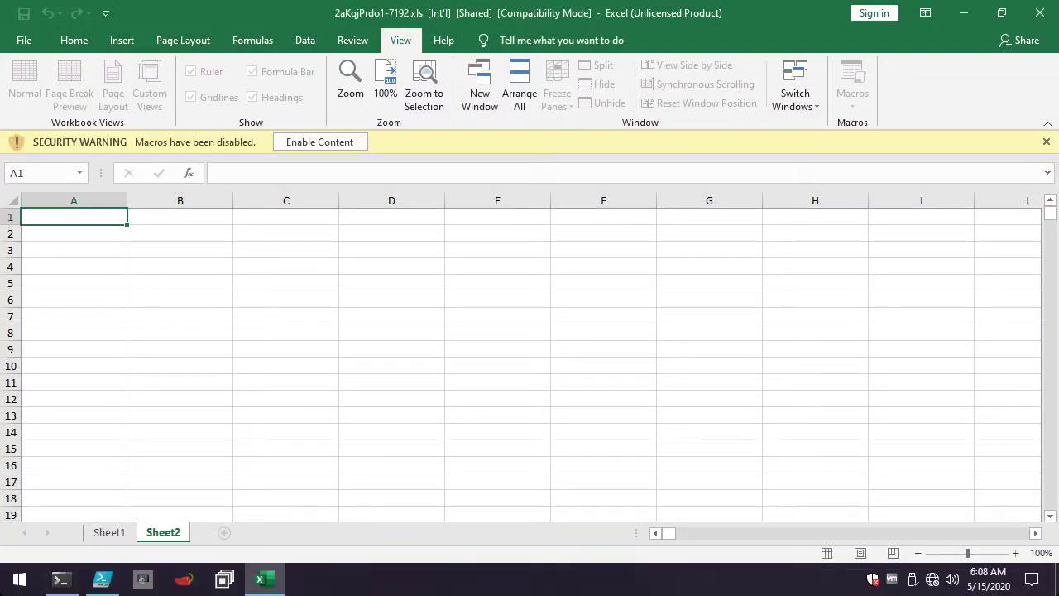
Switch to the PowerShell ISE script and read the section that gets the last populated cell with SpecialCells(11)
key("alt+Tab")
key("alt+Tab")
left_click(525, 296)
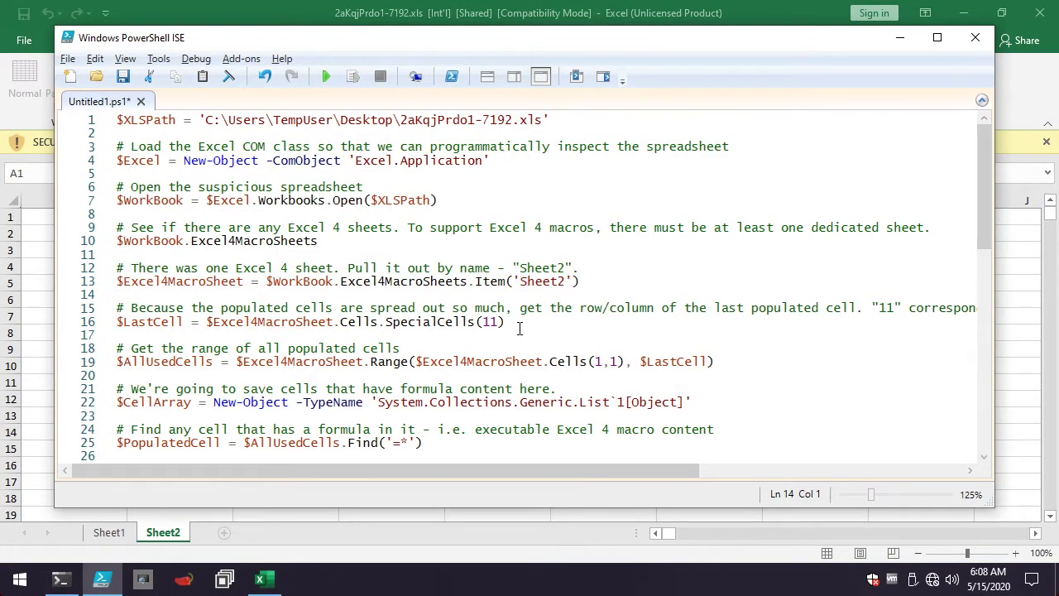
scroll(519, 328, "down", 2)
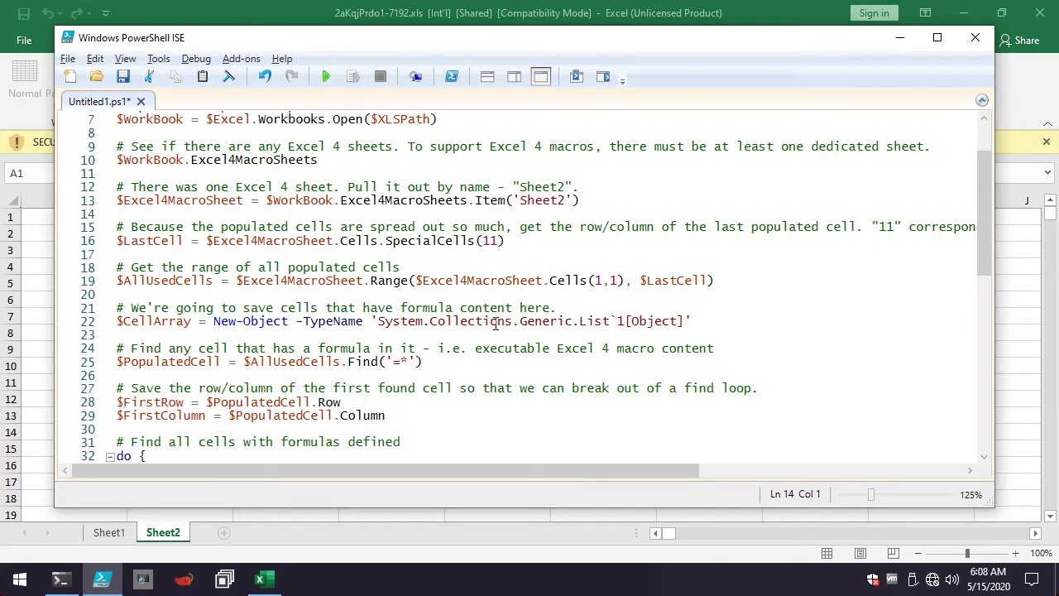
left_click(537, 242)
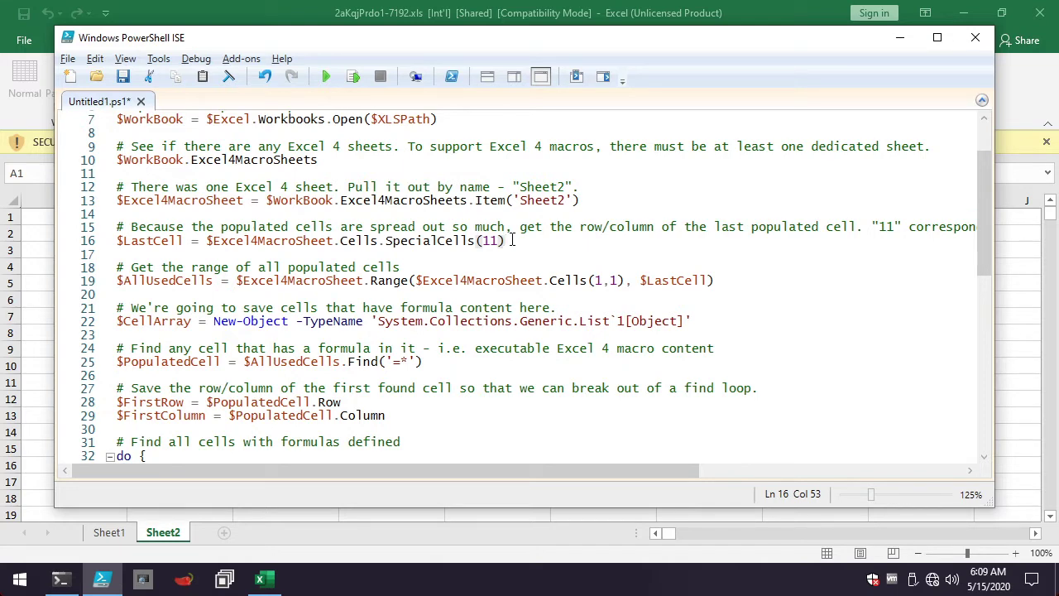
Query the macro sheet's total number of cells in the PowerShell console by running $Excel4MacroSheet.Cells.Count
key("alt+Tab")
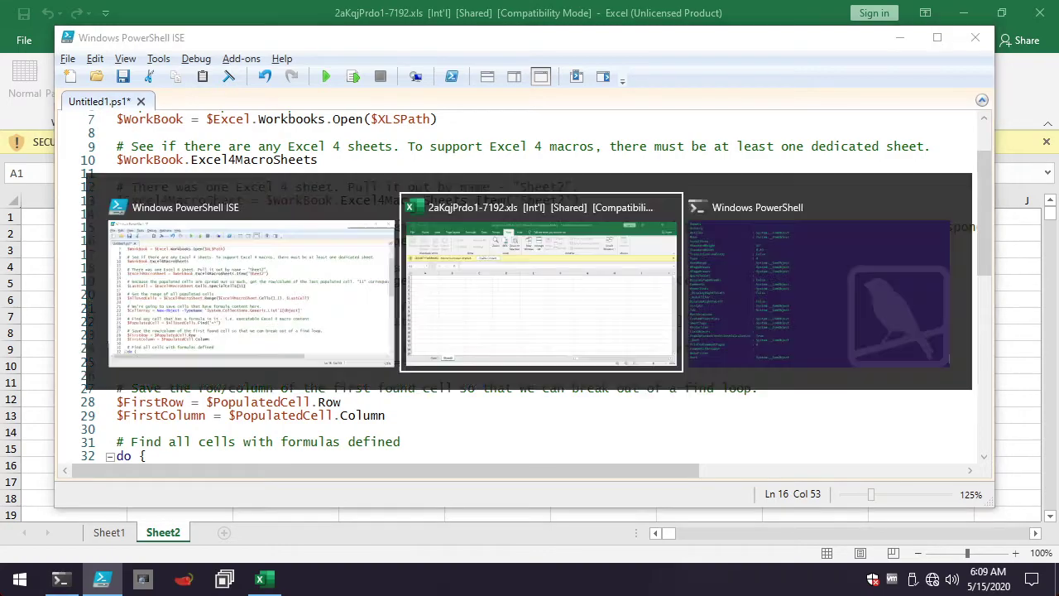
key("alt+Tab")
type("$Excel4MacroSheet")
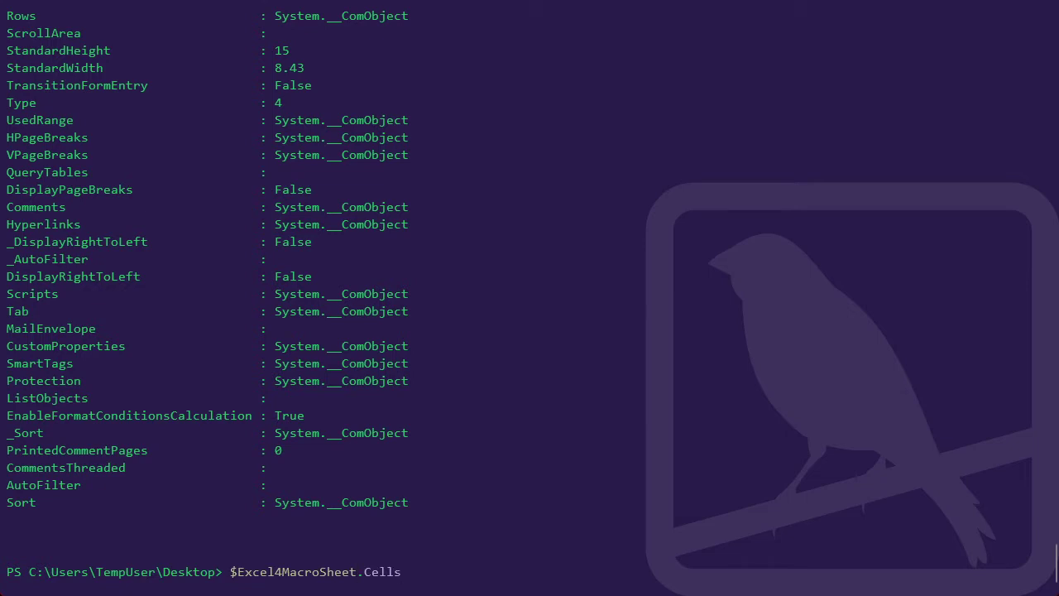
type(".Cells.Count")
key("Return")
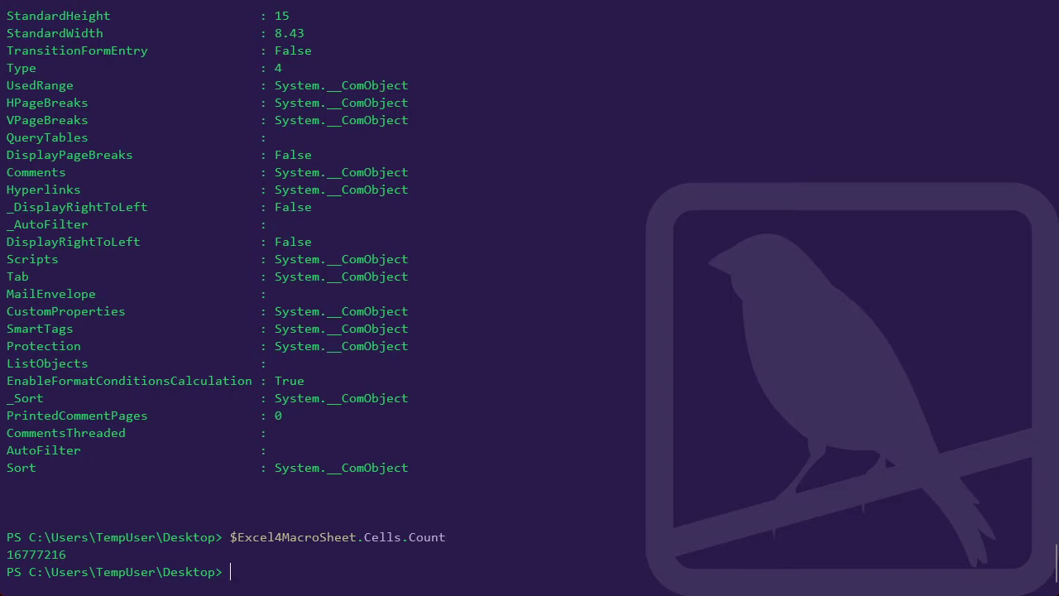
Copy the line $LastCell = $Excel4MacroSheet.Cells.SpecialCells(11) from the PowerShell ISE script and run it in the PowerShell console
key("alt+Tab")
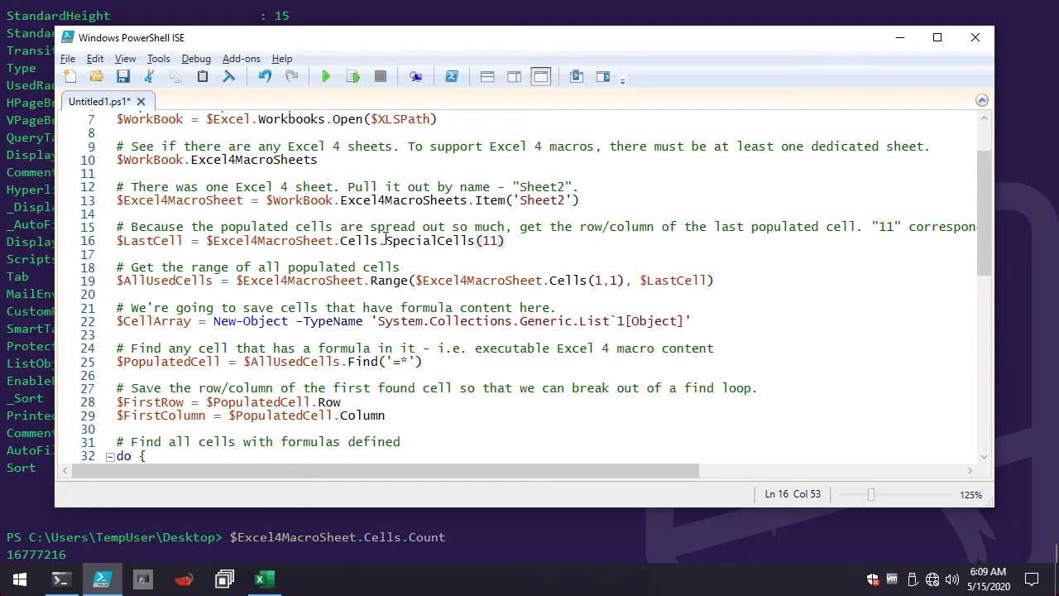
left_click_drag(385, 240, 499, 240)
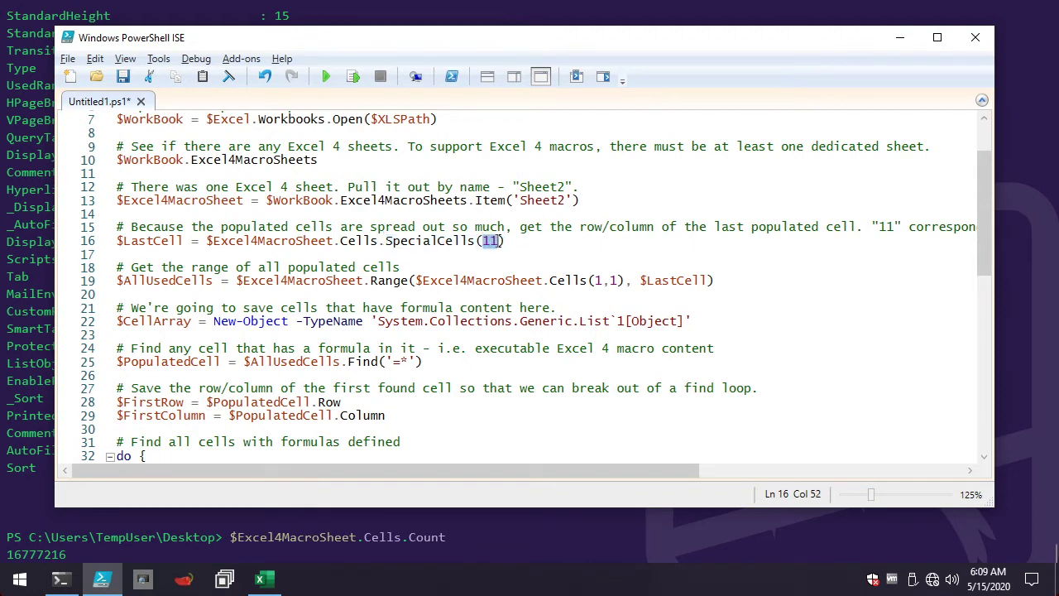
left_click(512, 240)
left_click_drag(512, 240, 91, 240)
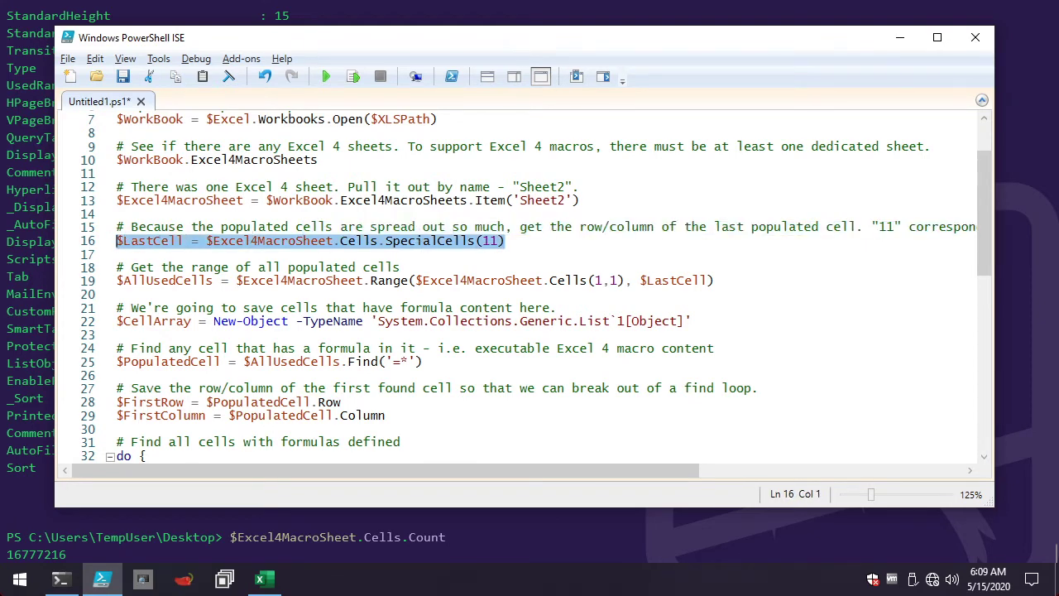
key("ctrl+c")
key("alt+Tab")
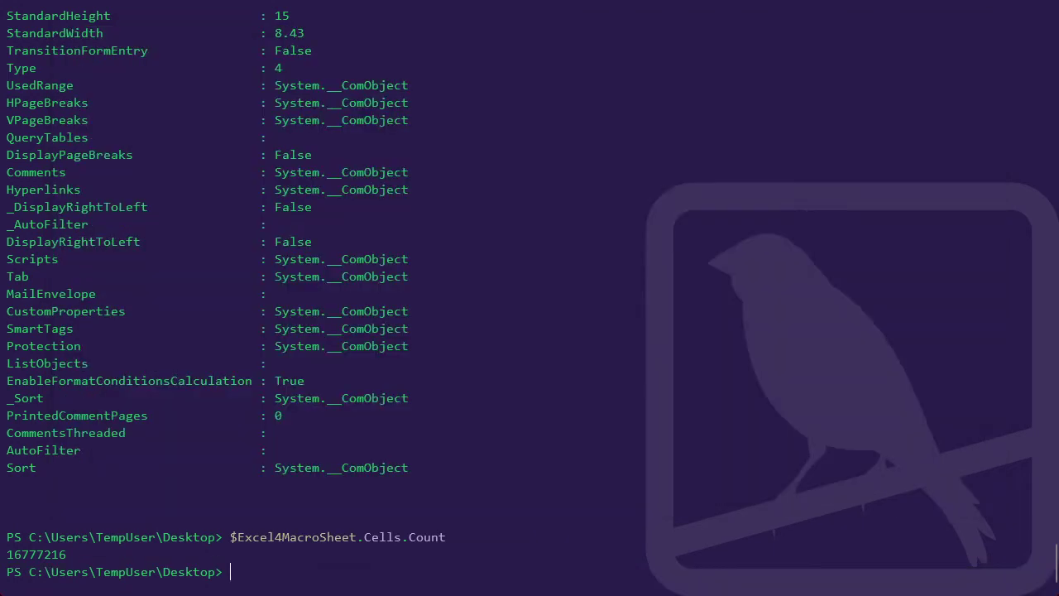
key("ctrl+v")
key("Return")
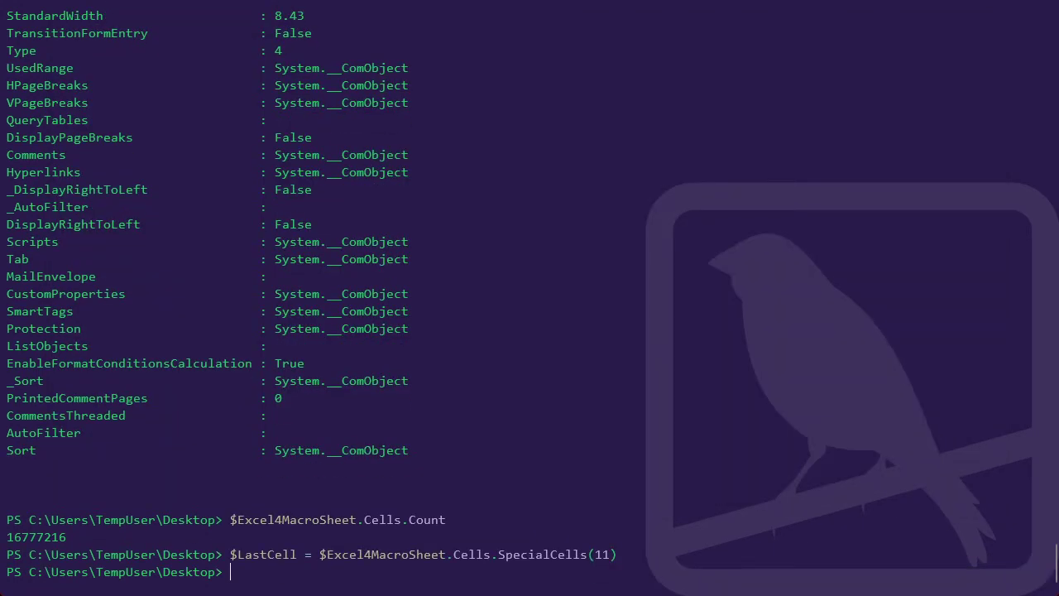
Output the last populated cell's properties by running $LastCell
type("$LastCell")
key("Return")
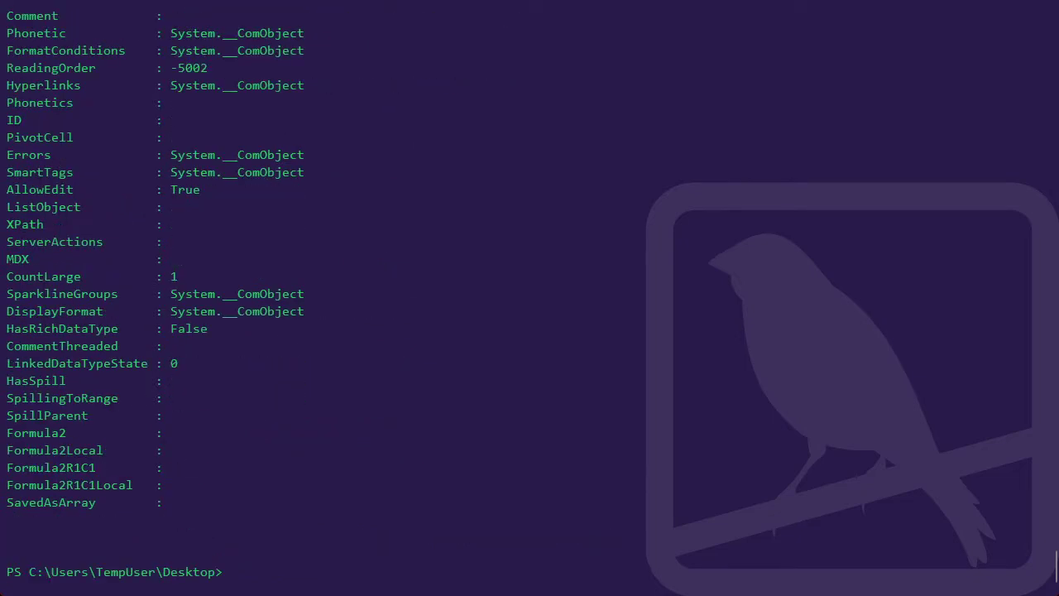
scroll(529, 298, "up", 3)
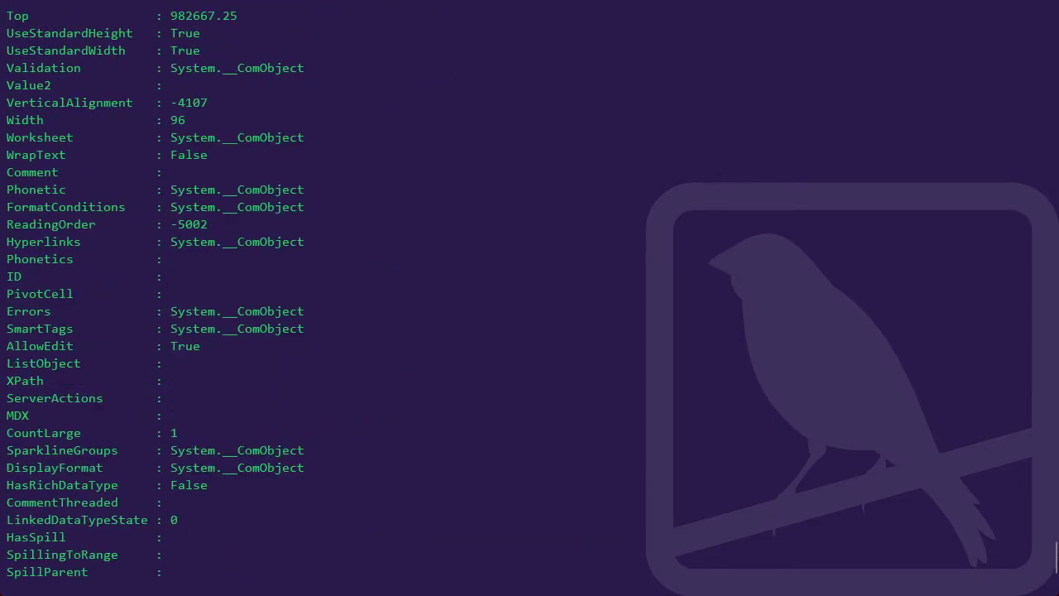
scroll(530, 298, "down", 3)
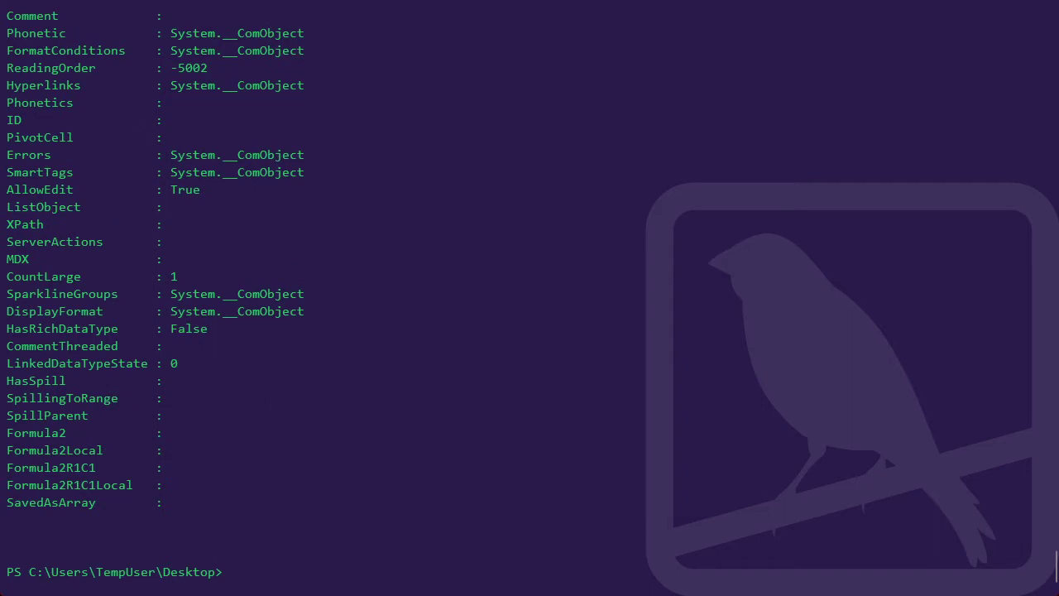
Examine the $LastCell output for the cell's Formula2, Value2 and Row properties
left_click_drag(7, 433, 275, 433)
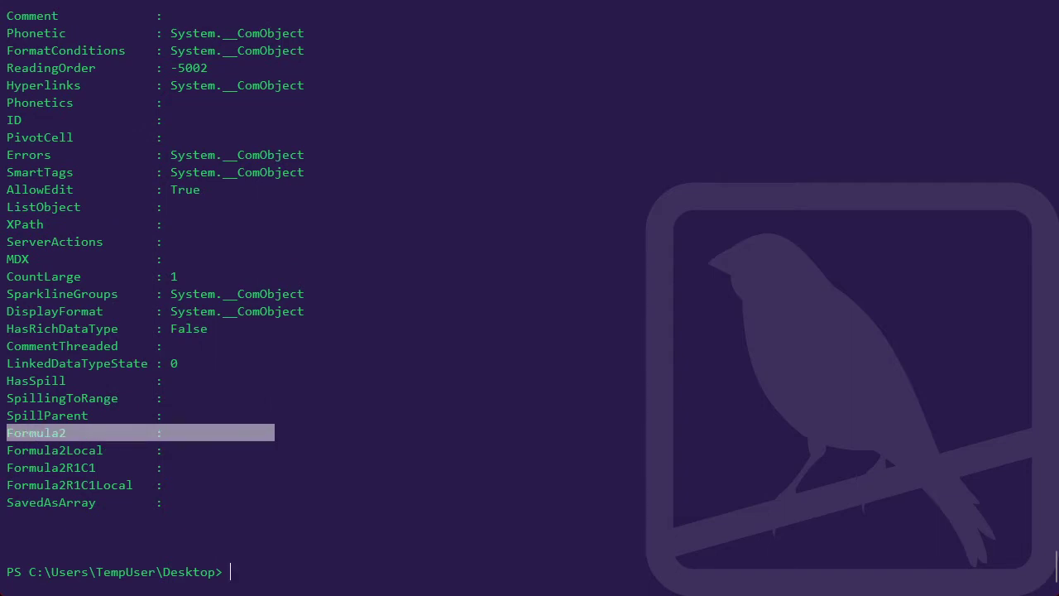
scroll(530, 298, "up", 1)
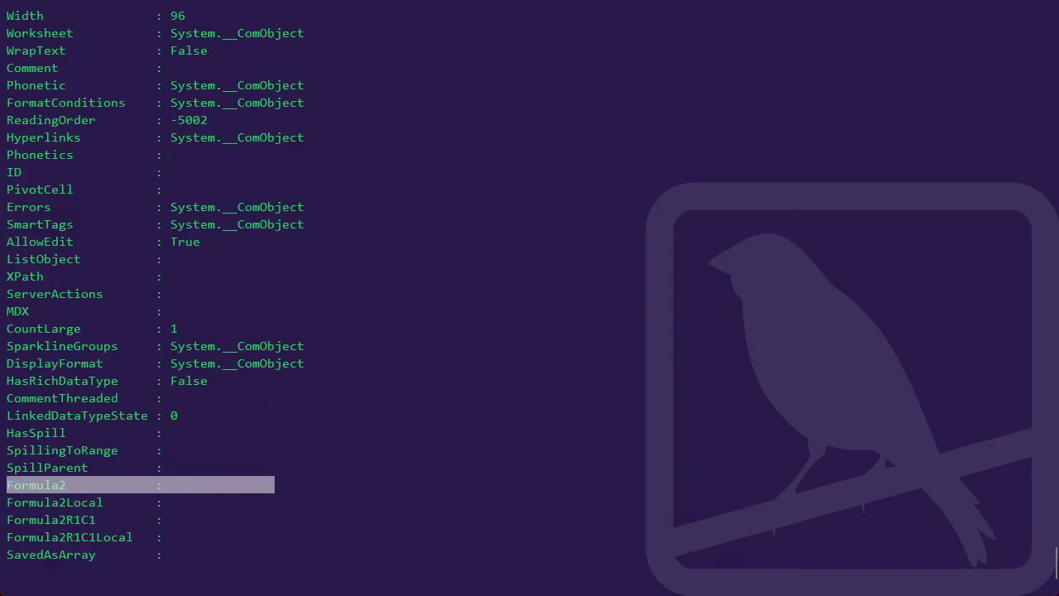
scroll(529, 298, "up", 3)
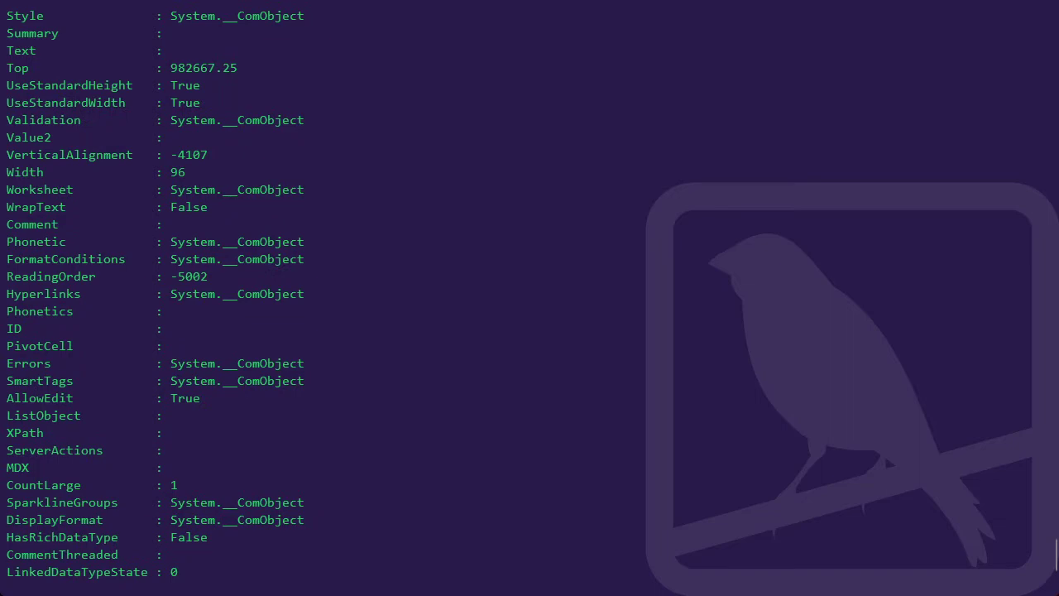
left_click_drag(6, 136, 230, 136)
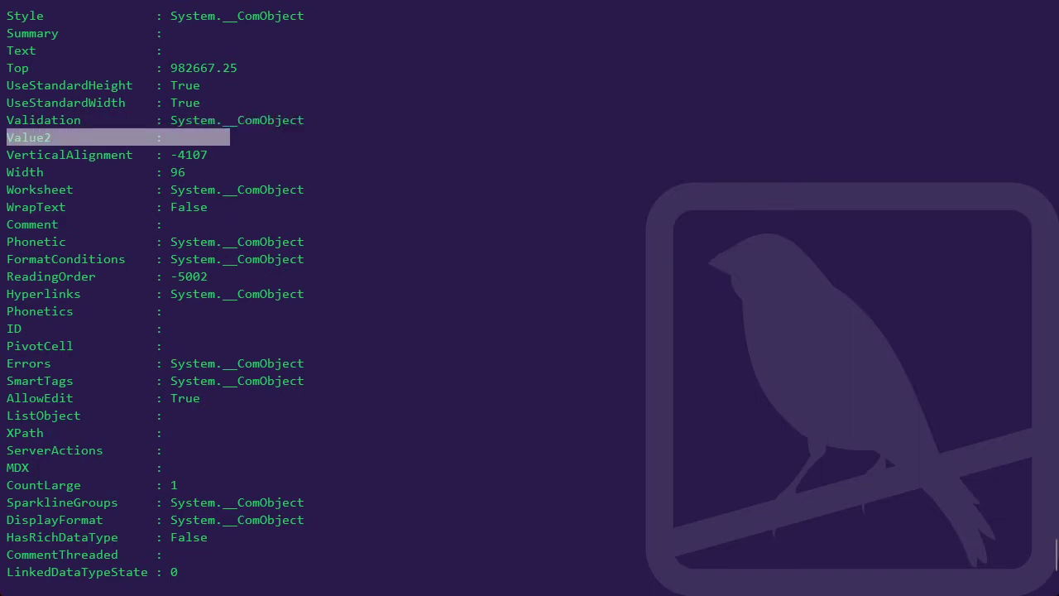
scroll(529, 298, "up", 5)
scroll(530, 298, "up", 9)
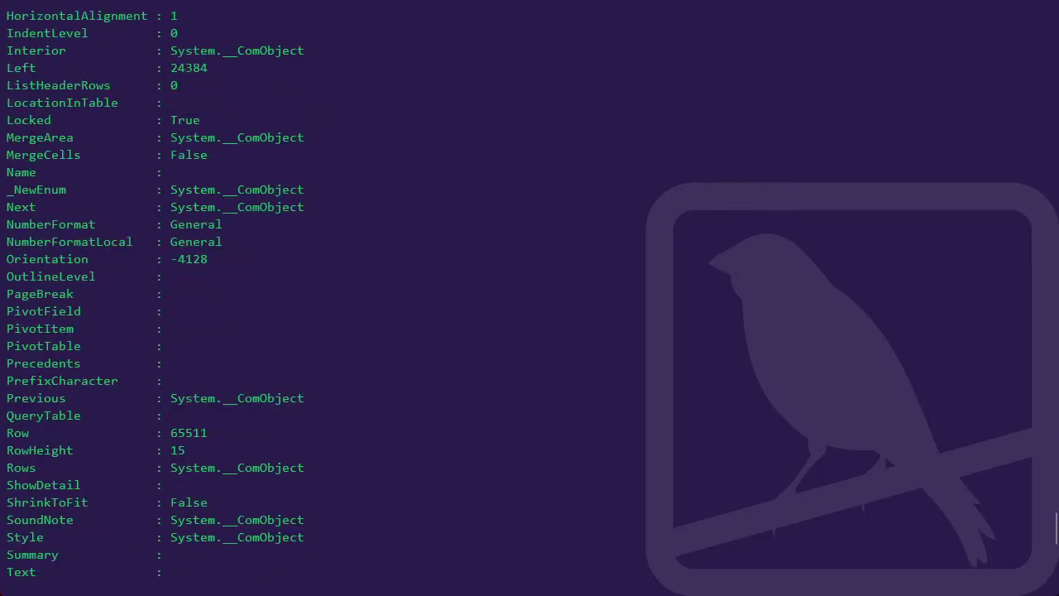
Select the comment and $AllUsedCells range assignment on lines 18–19 of the PowerShell ISE script for copying
scroll(530, 298, "down", 10)
key("alt+Tab")
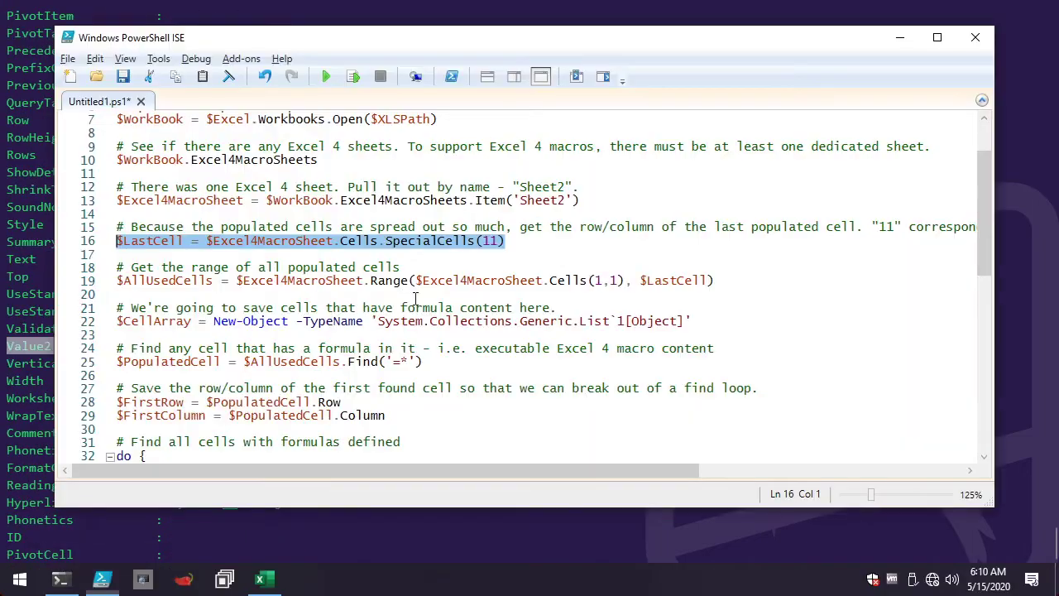
left_click(320, 253)
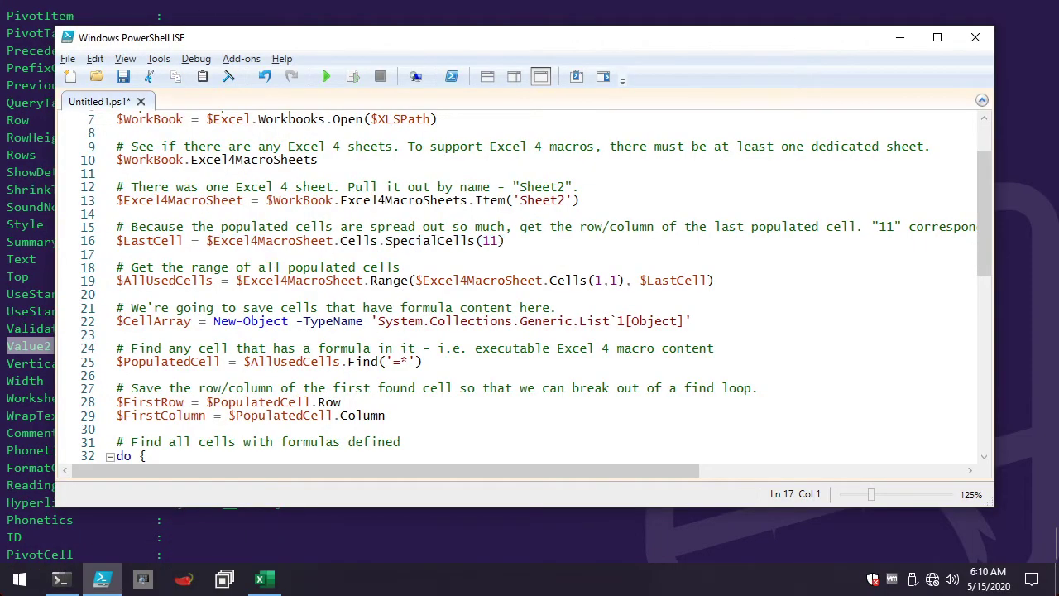
left_click(146, 294)
left_click_drag(415, 281, 63, 268)
left_click(725, 281)
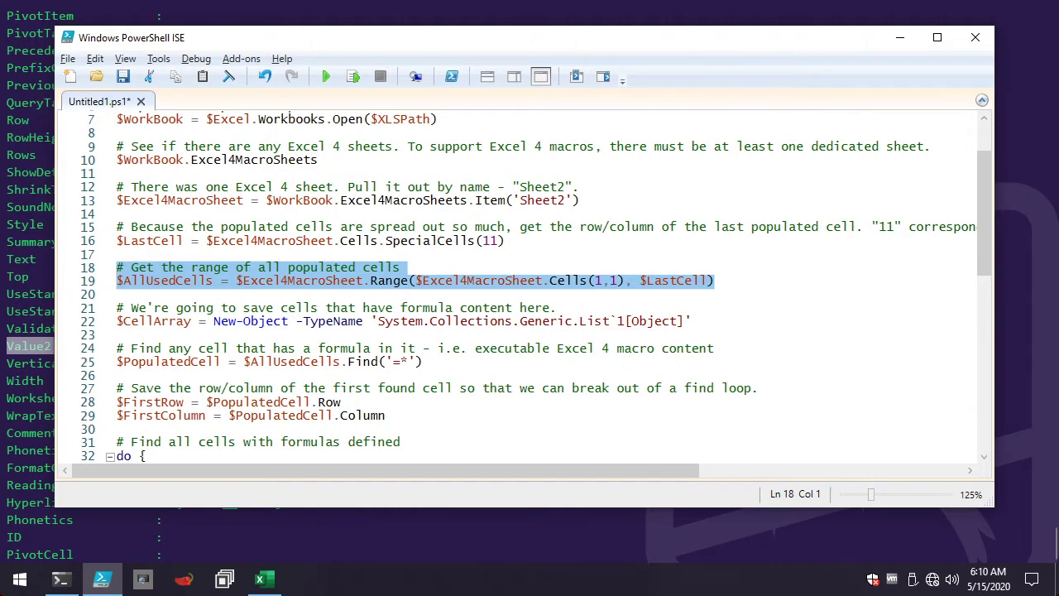
Run the copied $AllUsedCells assignment in the PowerShell console and query the range's cell count with $AllUsedCells.Count
key("alt+Tab")
key("Return")
key("Return")
key("Return")
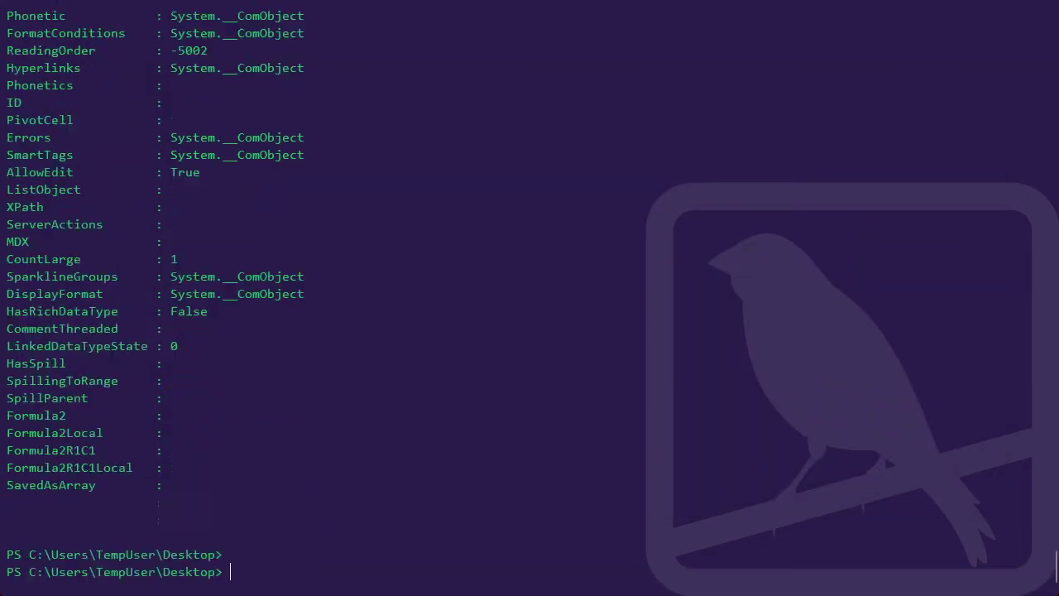
key("alt+Tab")
key("alt+Tab")
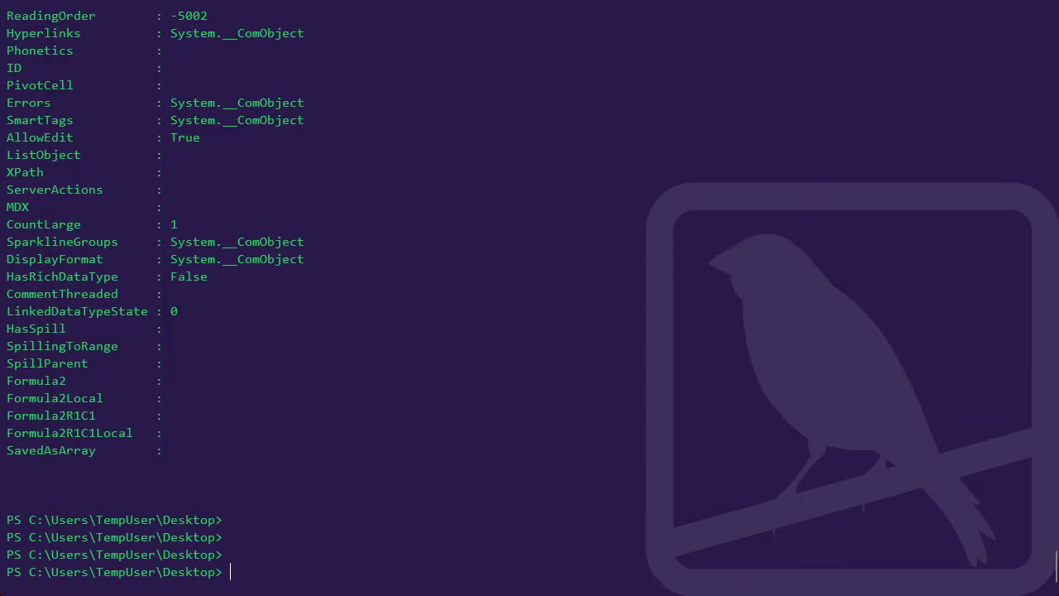
key("ctrl+v")
key("Return")
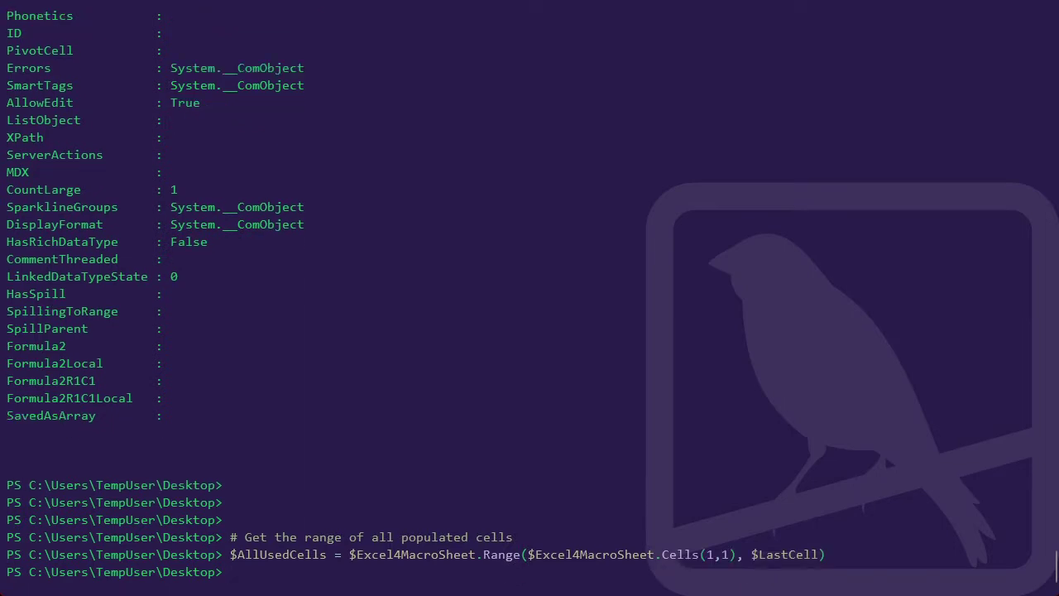
type("$AllUsedCells.Count")
key("Return")
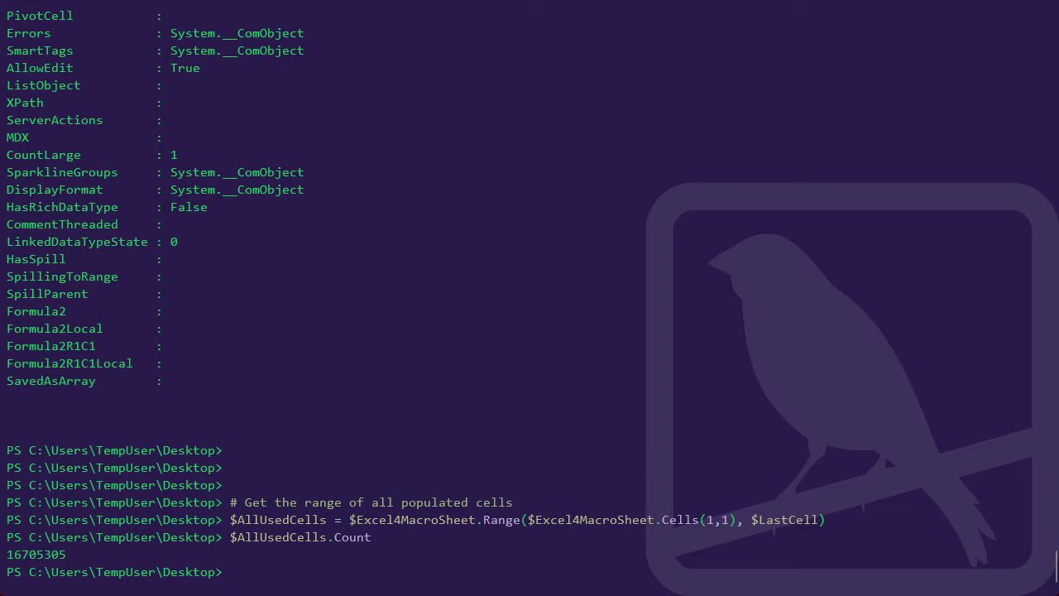
Examine the SpecialCells(11), Range and Find('=*') calls in the PowerShell ISE script
key("alt+Tab")
left_click(460, 321)
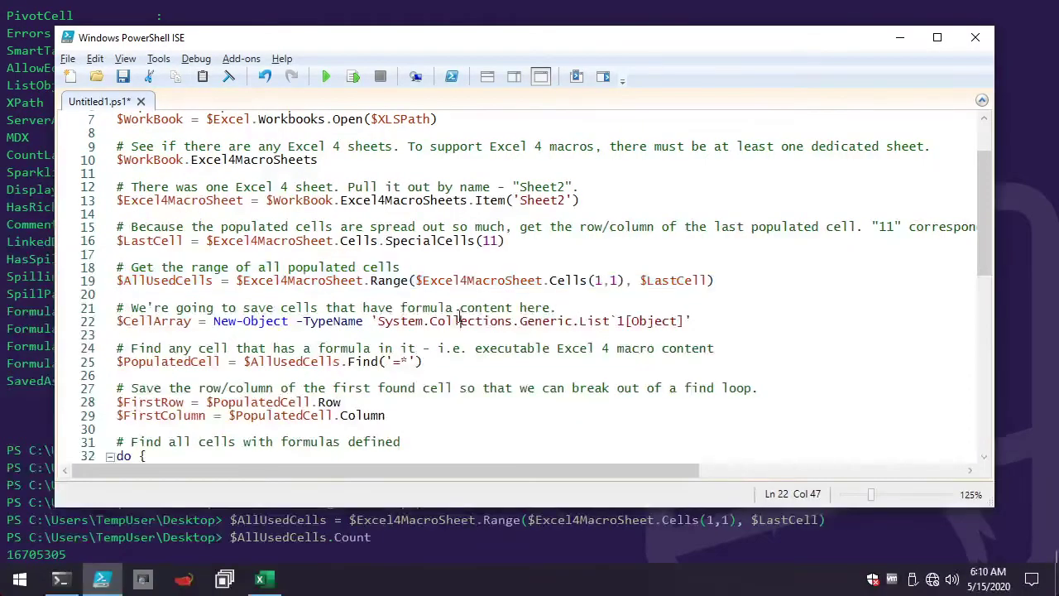
left_click_drag(386, 241, 559, 243)
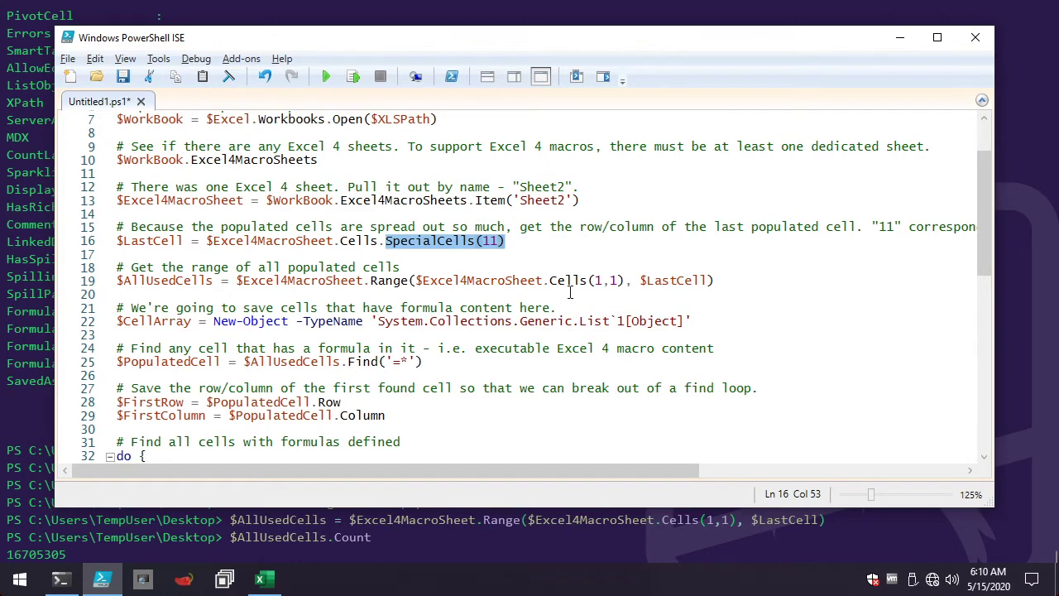
left_click(455, 255)
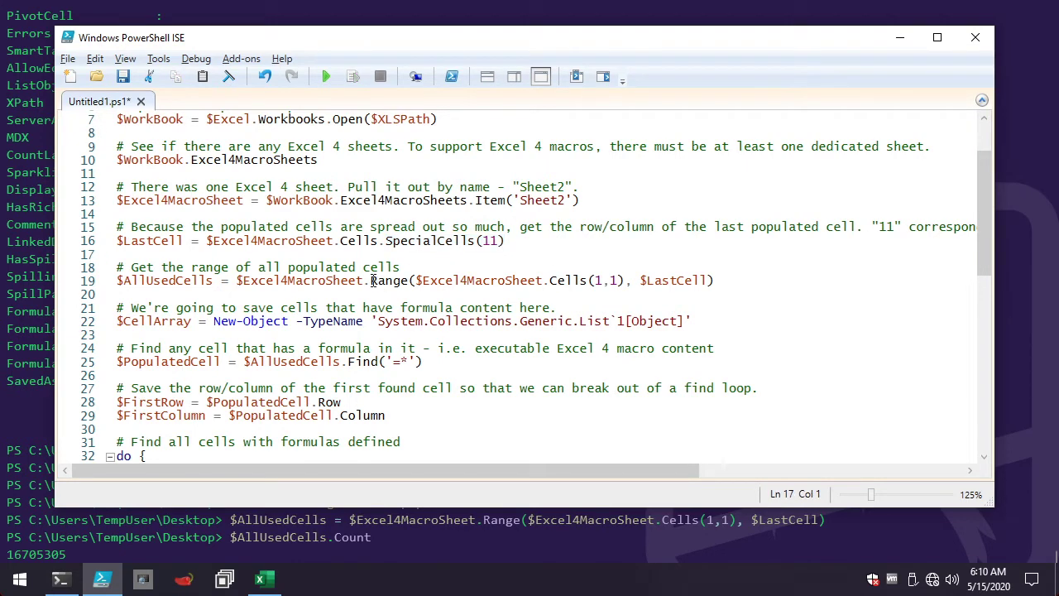
left_click_drag(369, 281, 787, 283)
left_click(293, 292)
left_click(349, 362)
left_click_drag(349, 362, 424, 362)
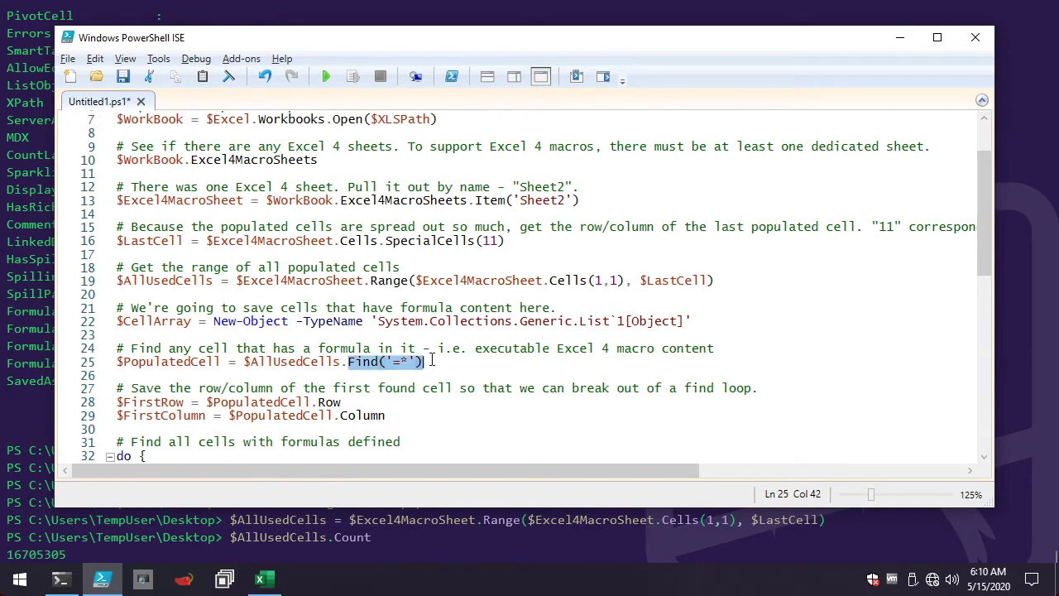
left_click(435, 352)
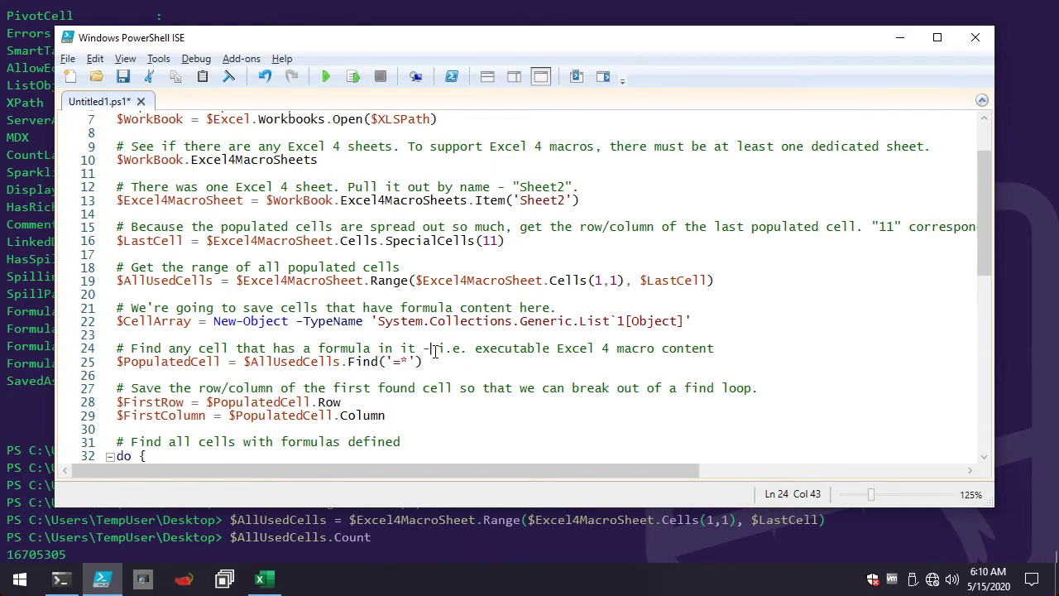
Examine the $CellArray list declaration and the '=*' search pattern used to assign $PopulatedCell in the script
scroll(435, 352, "down", 2)
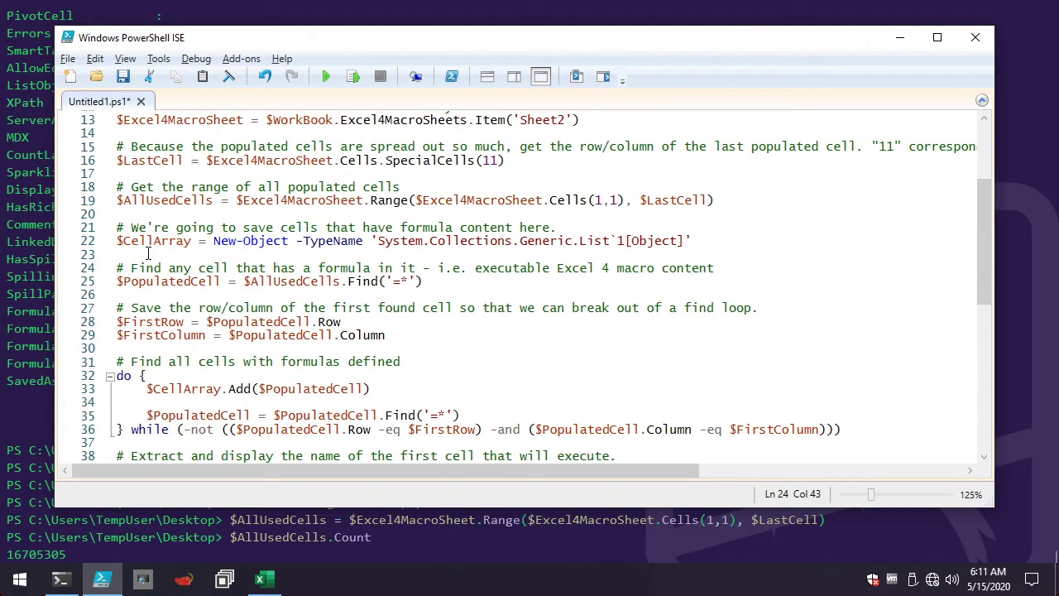
left_click(391, 281)
left_click_drag(392, 283, 400, 284)
left_click_drag(117, 254, 108, 231)
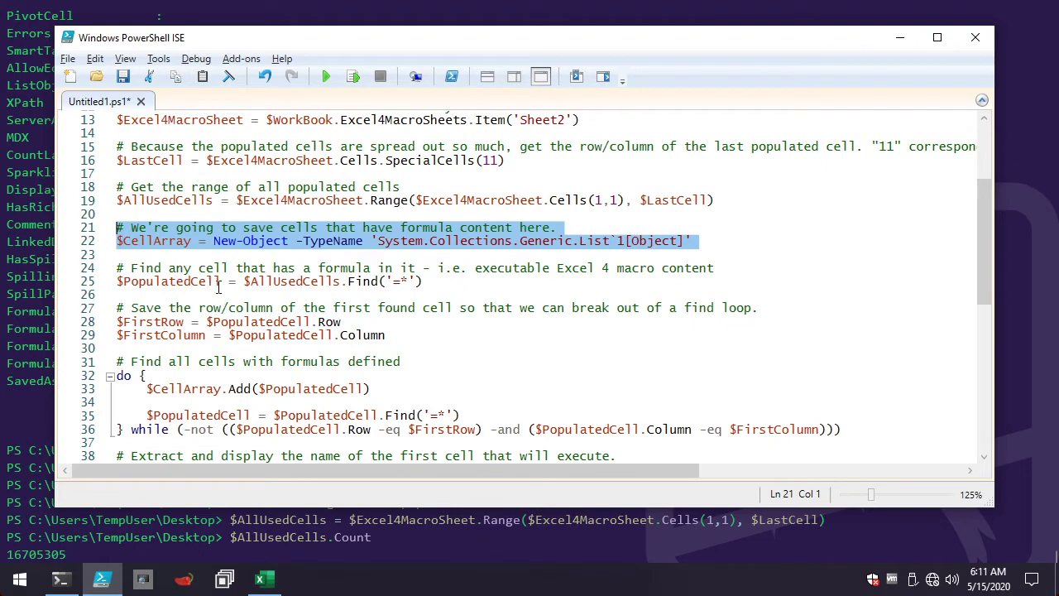
left_click(247, 267)
scroll(437, 255, "down", 1)
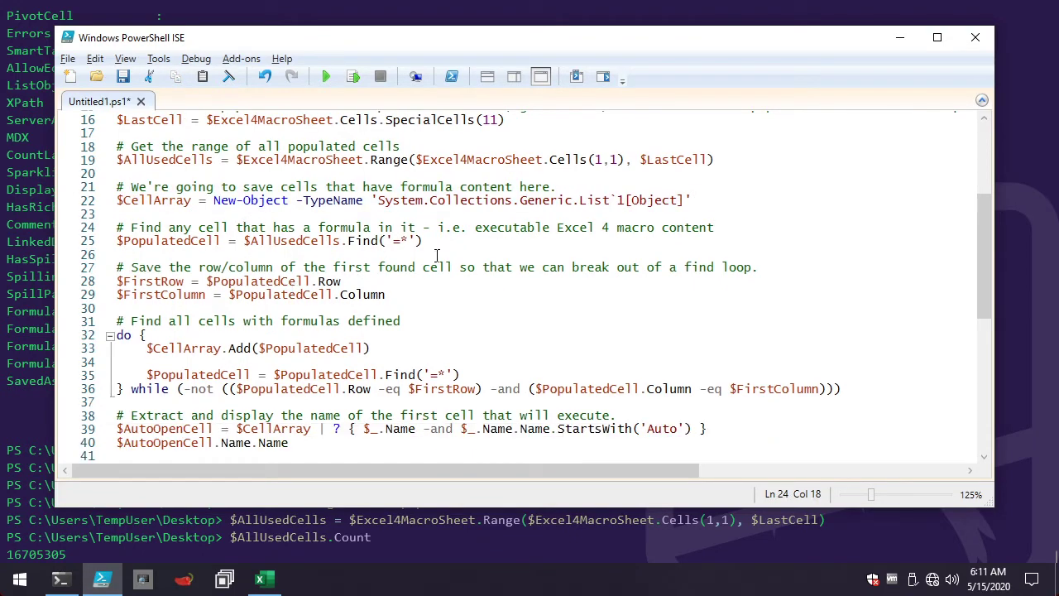
left_click(430, 241)
left_click_drag(430, 241, 235, 242)
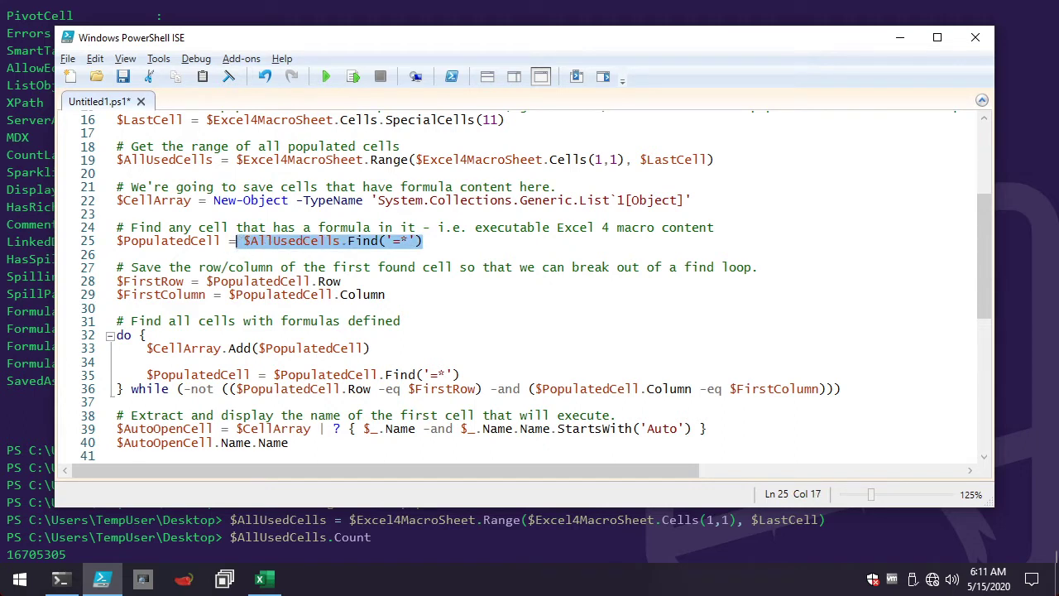
key("ctrl+c")
left_click(398, 240)
double_click(398, 241)
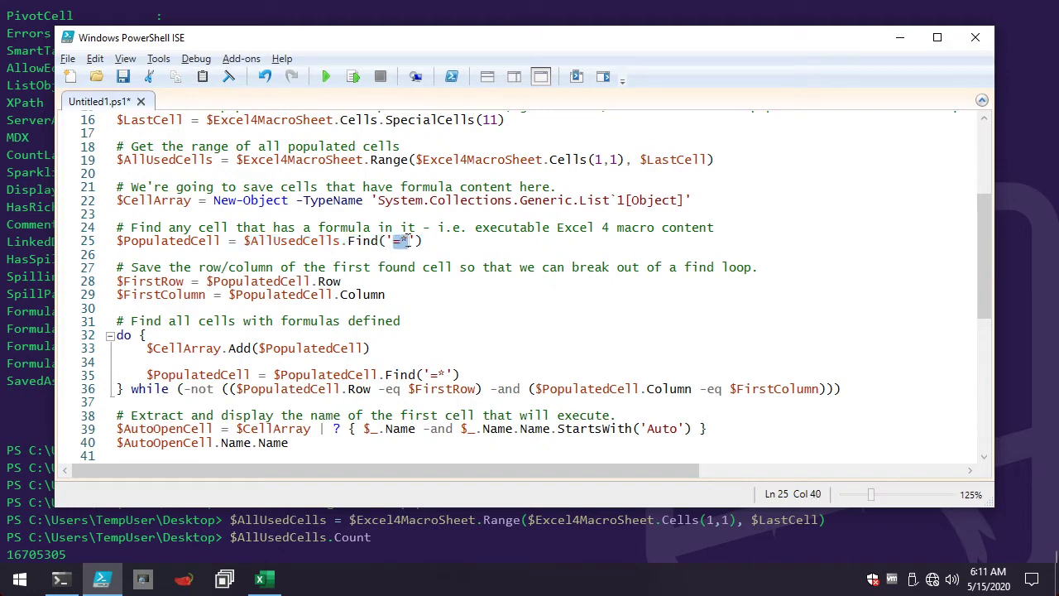
Copy script lines 22–25 with the $CellArray and $PopulatedCell assignments, run them in the PowerShell console, and output $PopulatedCell
left_click(212, 241)
left_click_drag(222, 240, 108, 206)
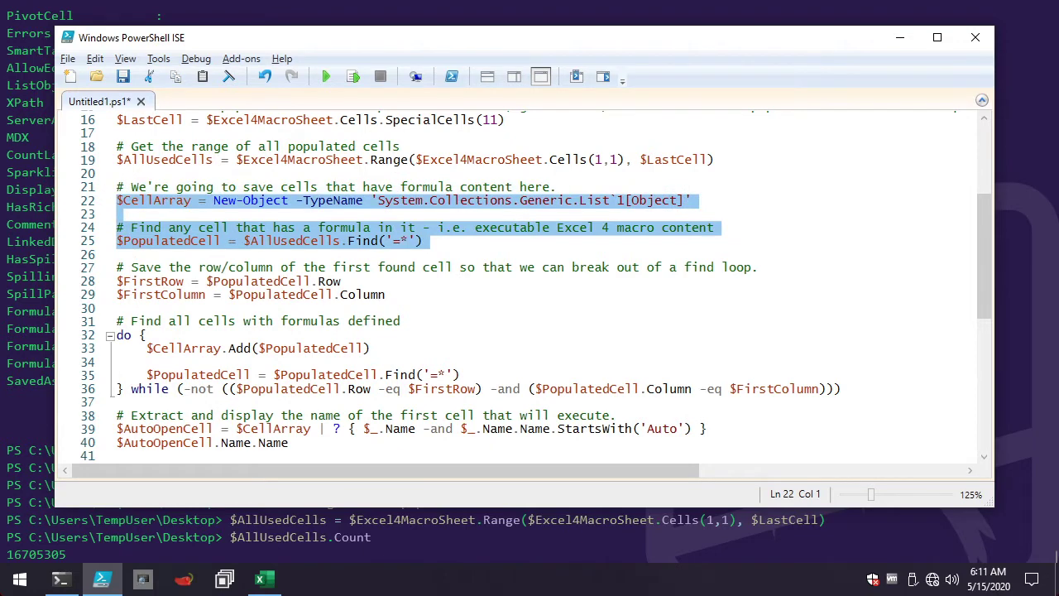
key("alt+Tab")
key("ctrl+v")
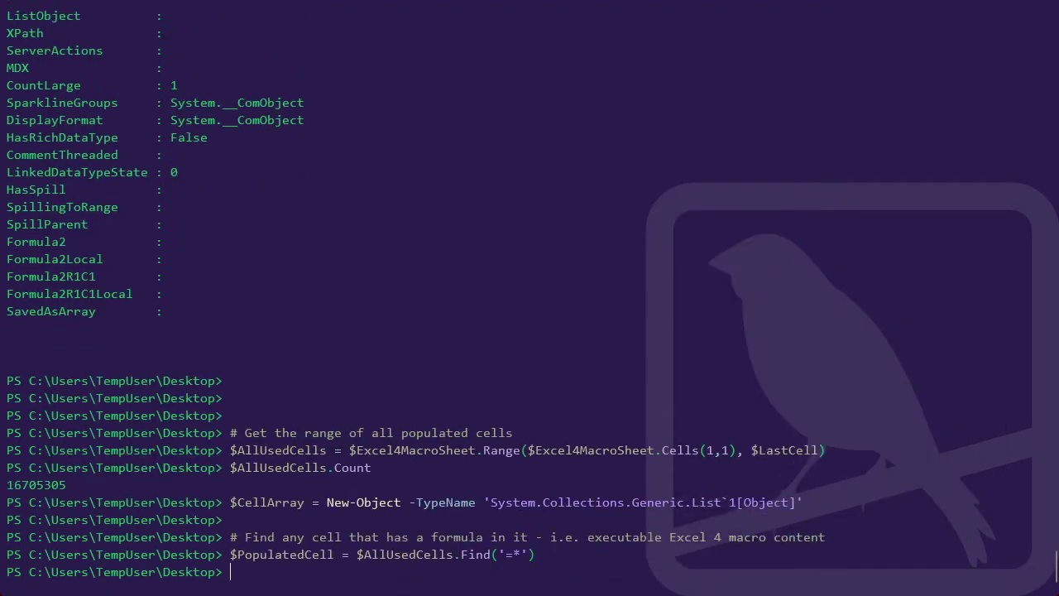
type("$PopulatedCell")
key("Return")
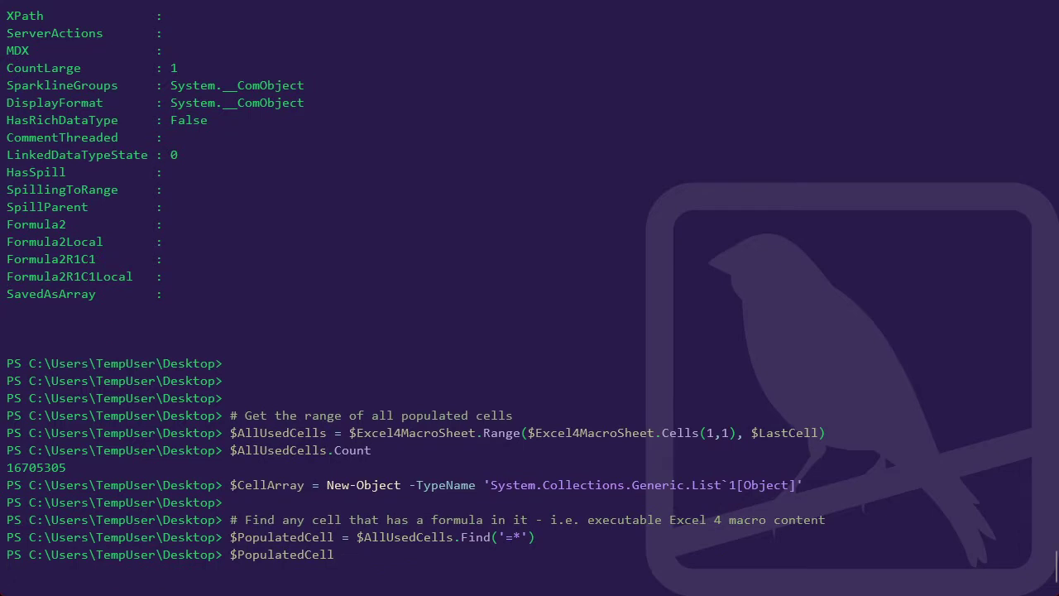
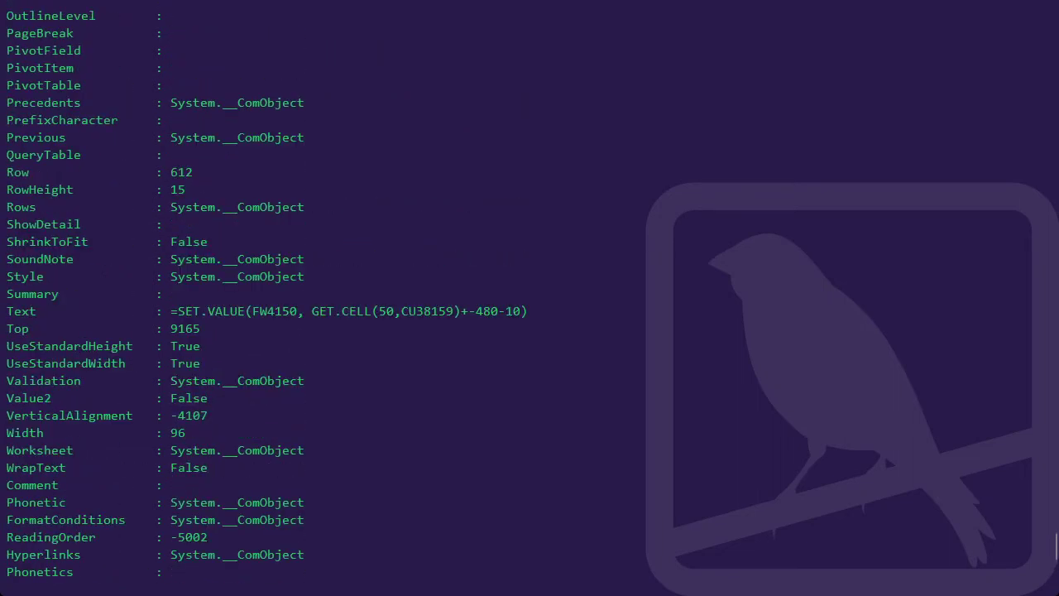
Examine the $PopulatedCell output for the Text and Formula properties, including the formula's functions, target cell and value expression
scroll(529, 298, "up", 3)
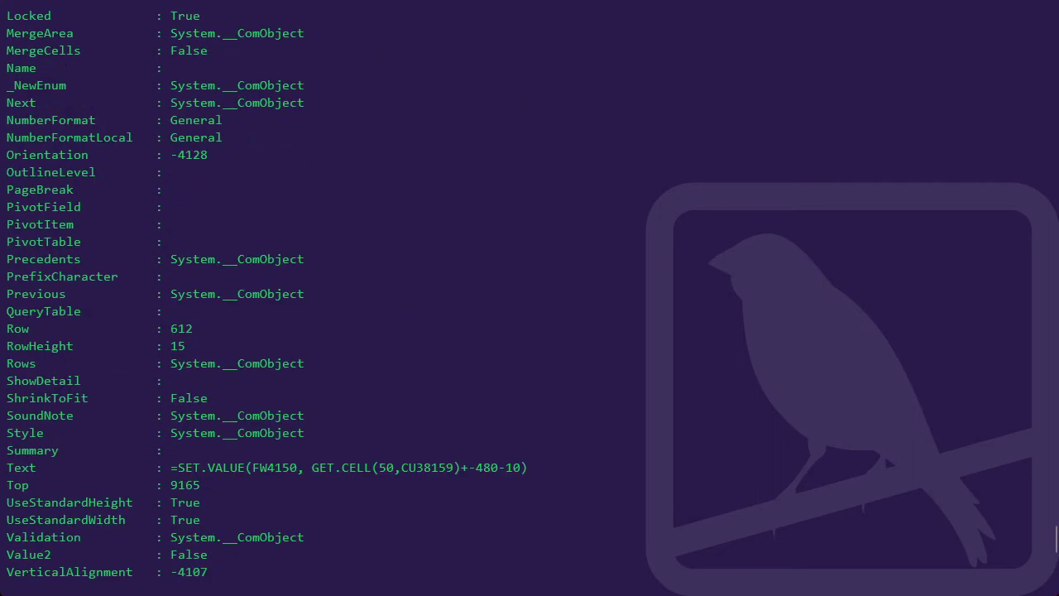
left_click_drag(170, 467, 528, 468)
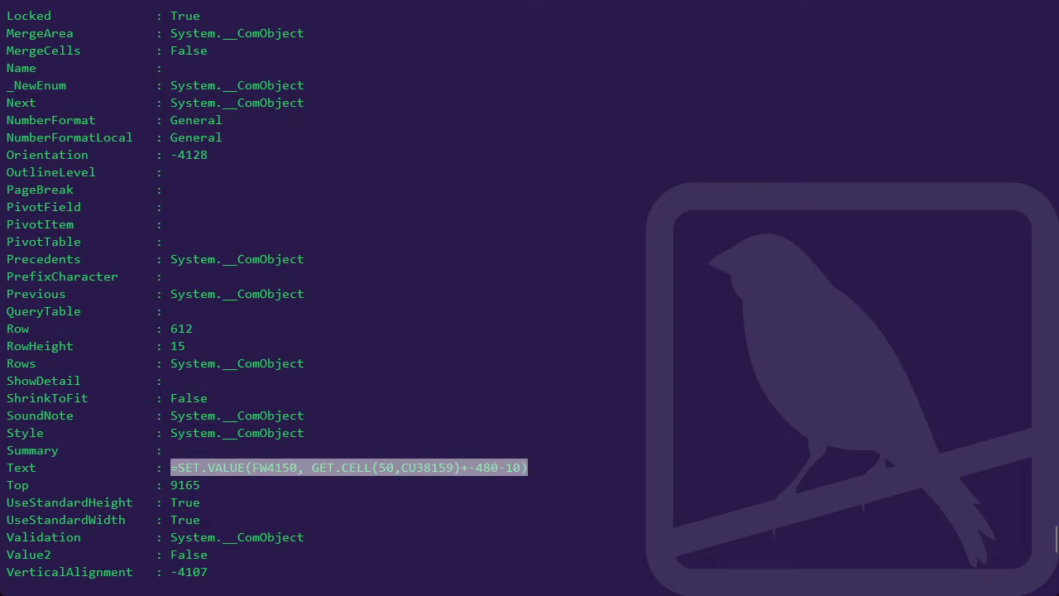
scroll(530, 298, "up", 5)
scroll(530, 298, "up", 1)
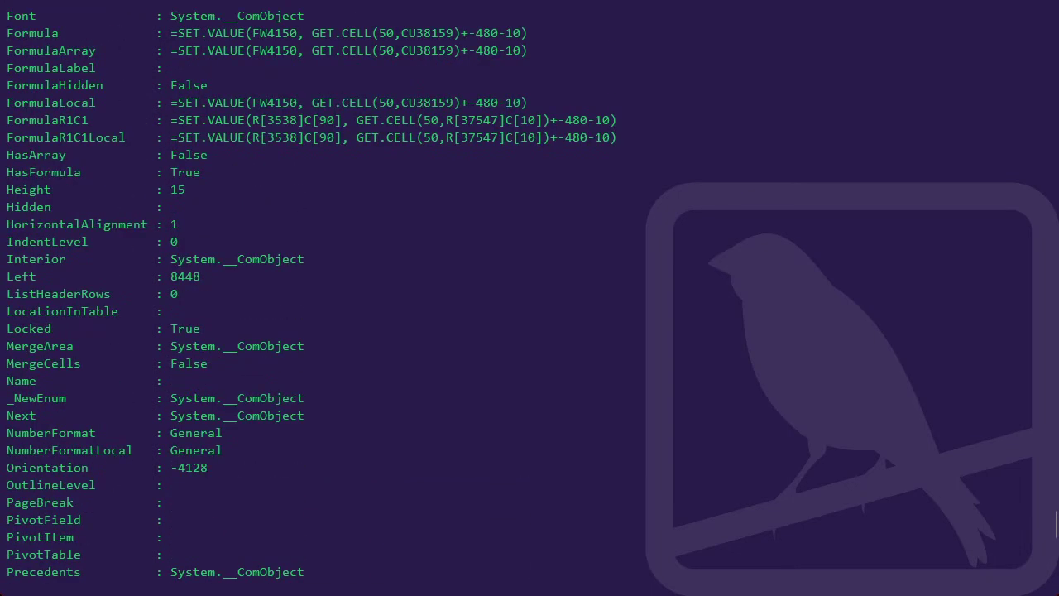
scroll(529, 298, "up", 2)
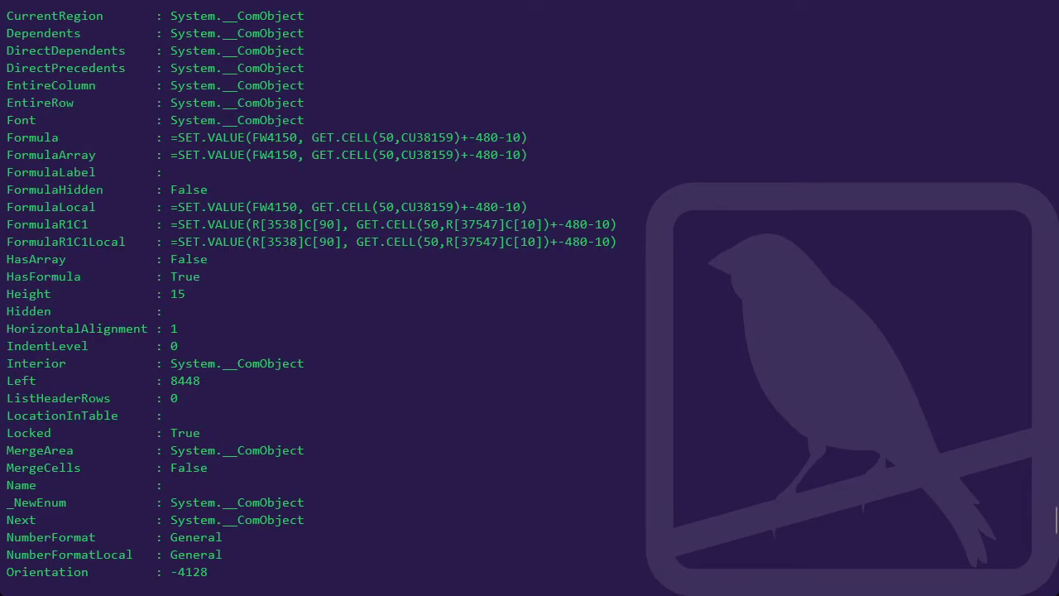
left_click_drag(6, 136, 528, 136)
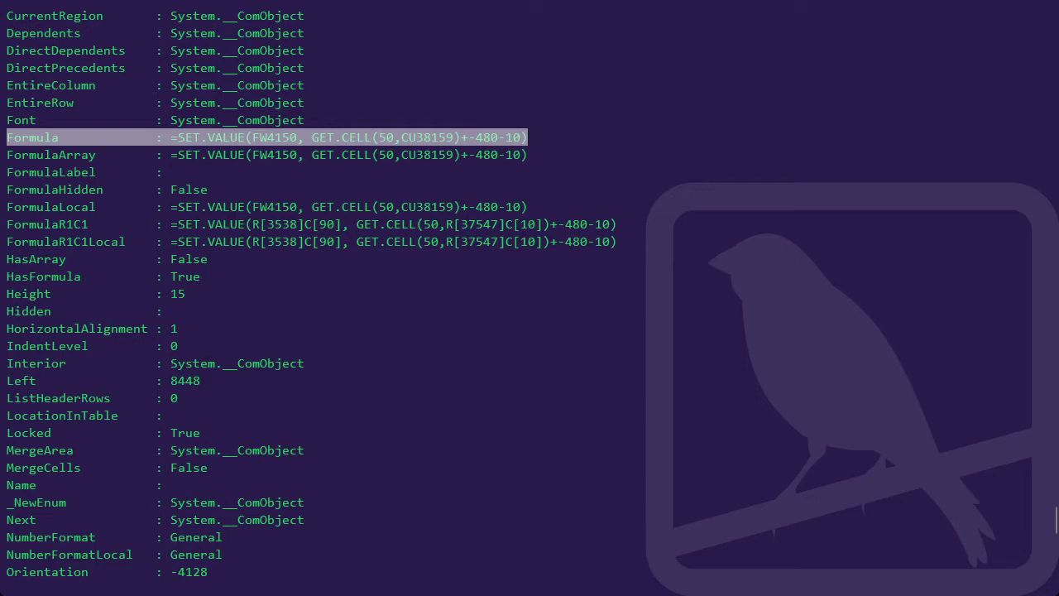
left_click_drag(178, 137, 245, 137)
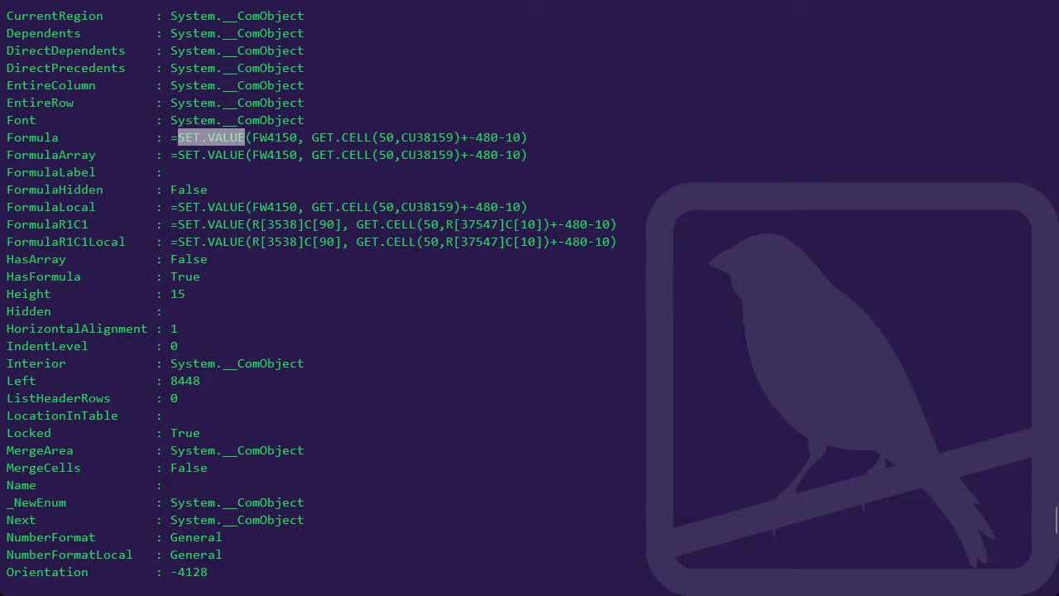
left_click_drag(312, 137, 521, 138)
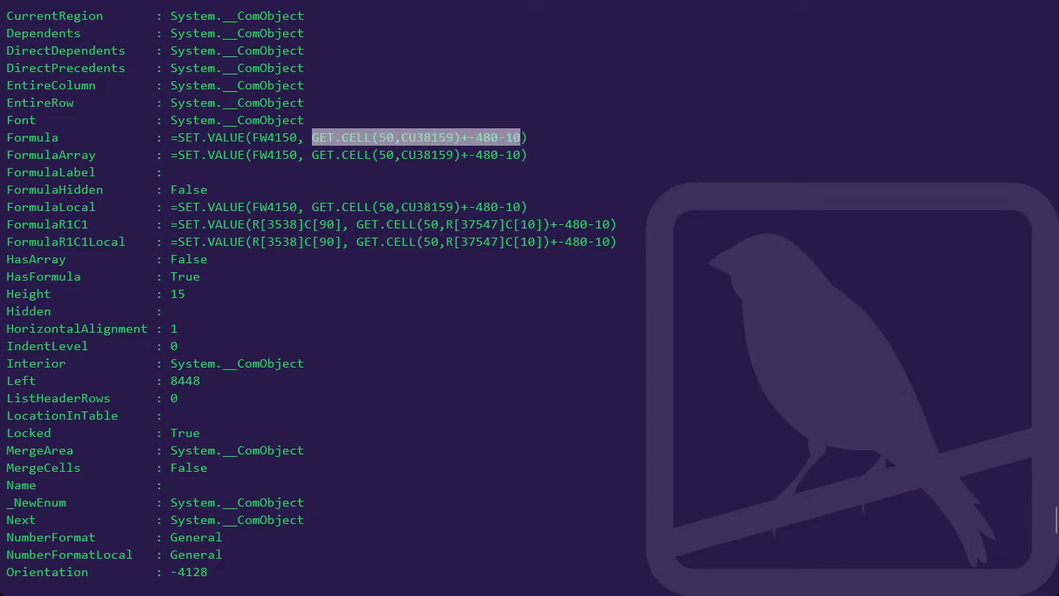
left_click_drag(252, 137, 297, 138)
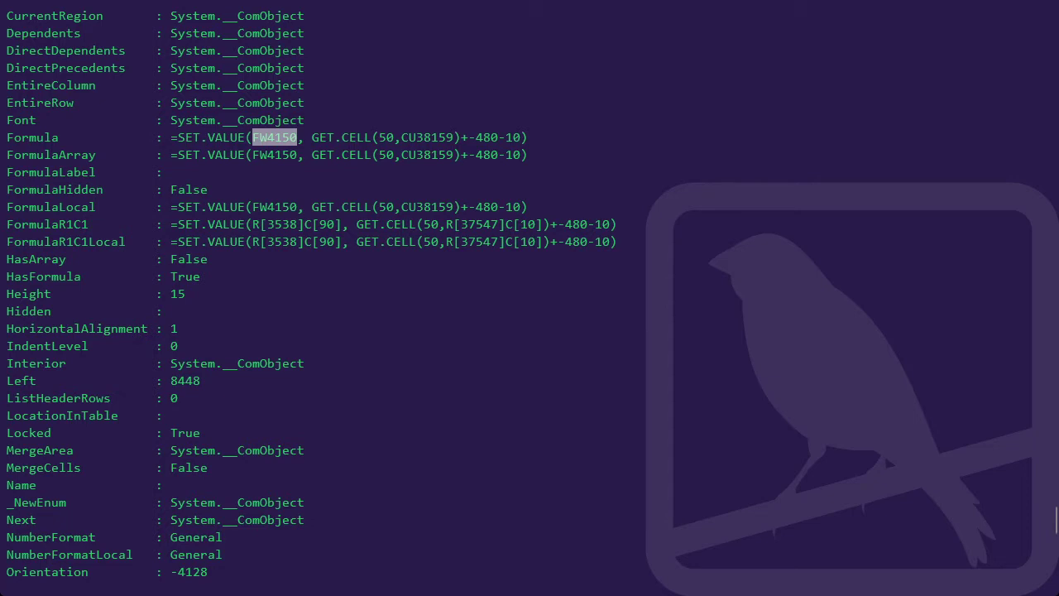
key("Return")
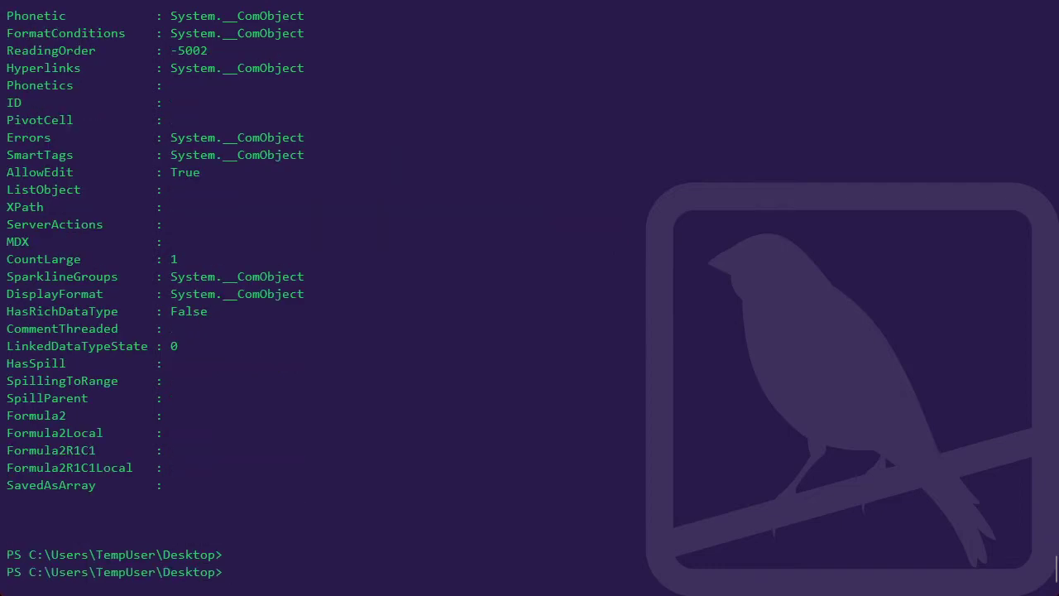
Switch to the PowerShell ISE script and examine the $FirstRow and $FirstColumn assignments and the initial Find('=*') call
key("alt+Tab")
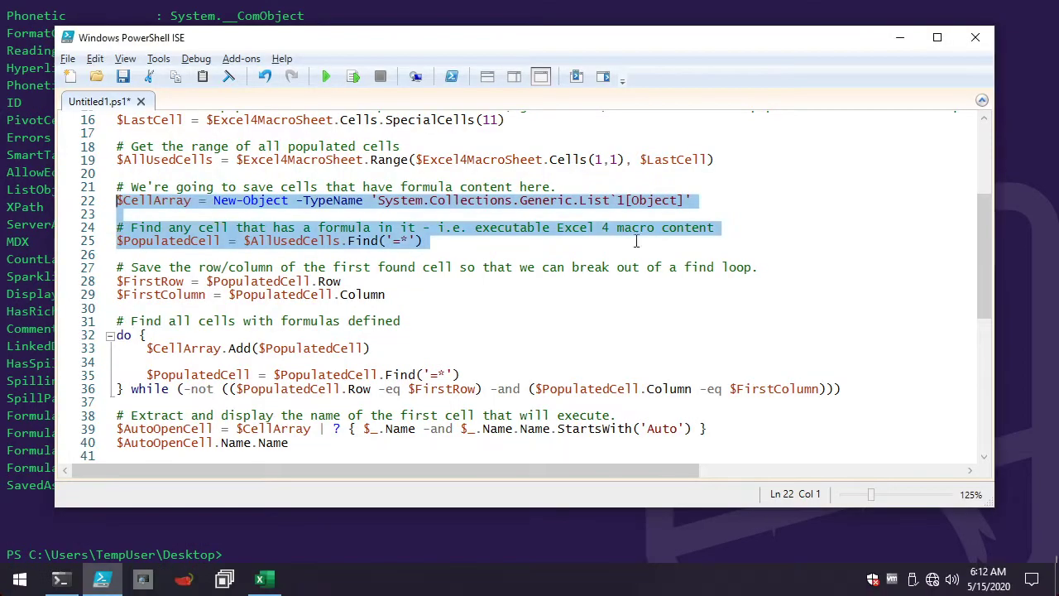
left_click(465, 280)
scroll(432, 281, "down", 1)
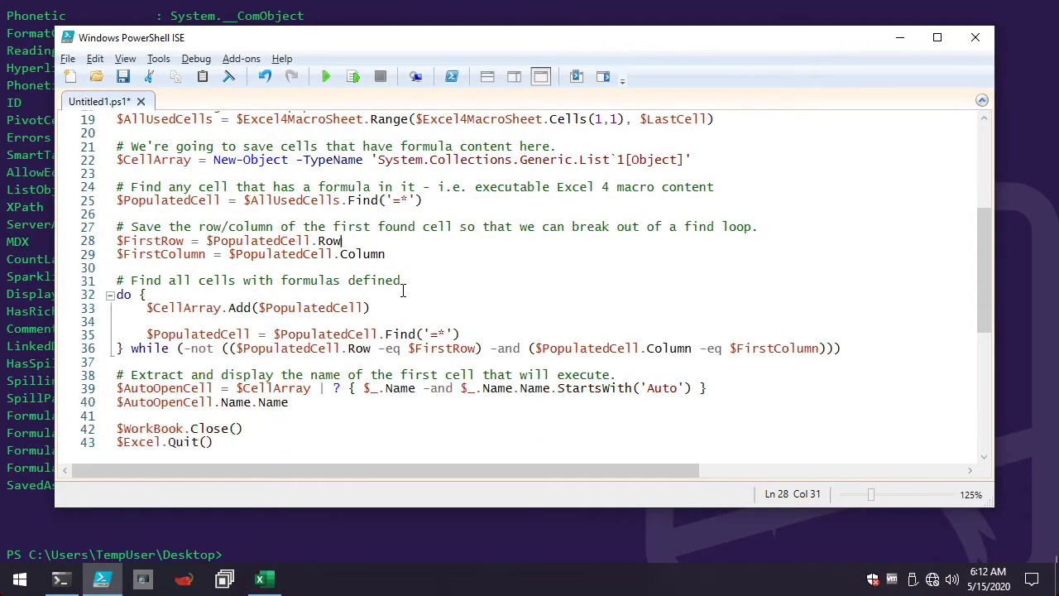
left_click(322, 266)
left_click_drag(323, 266, 76, 245)
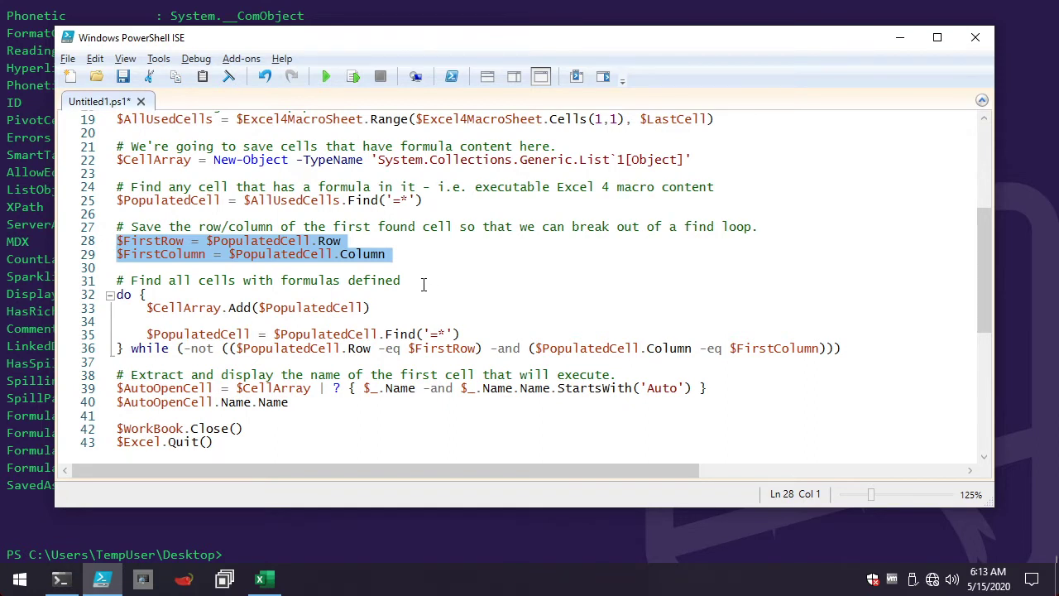
left_click(379, 201)
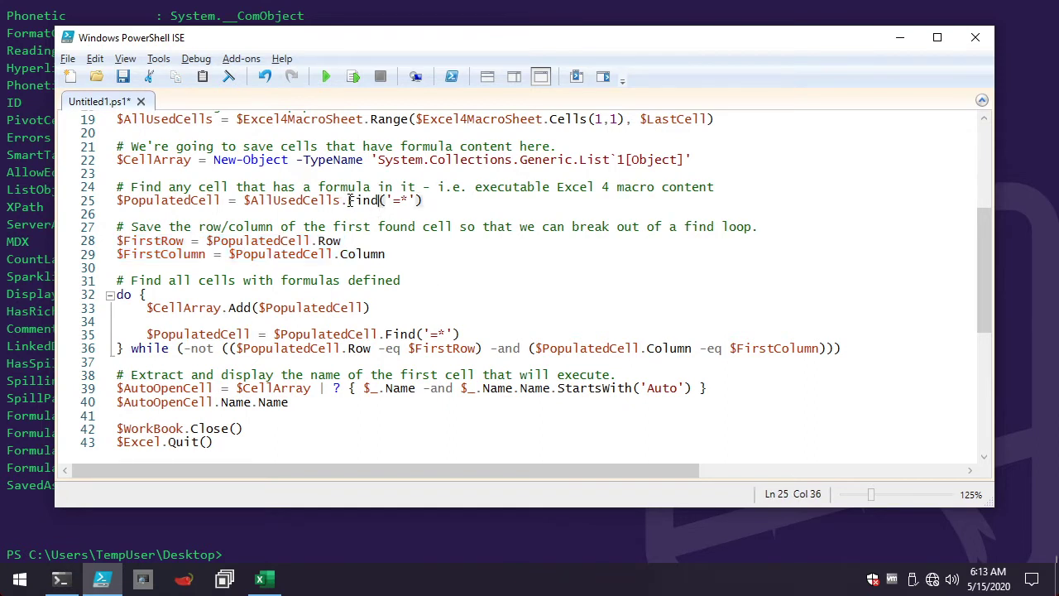
left_click_drag(349, 201, 425, 210)
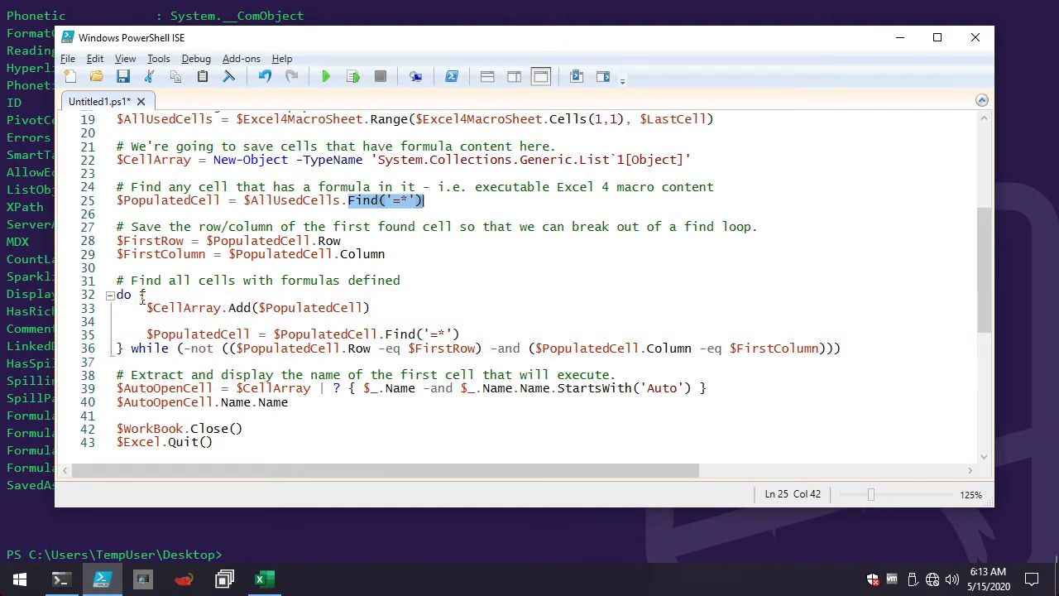
Examine the do-while loop's $CellArray.Add call, repeated Find('=*') search and exit condition against the first $PopulatedCell assignment
left_click_drag(146, 307, 398, 312)
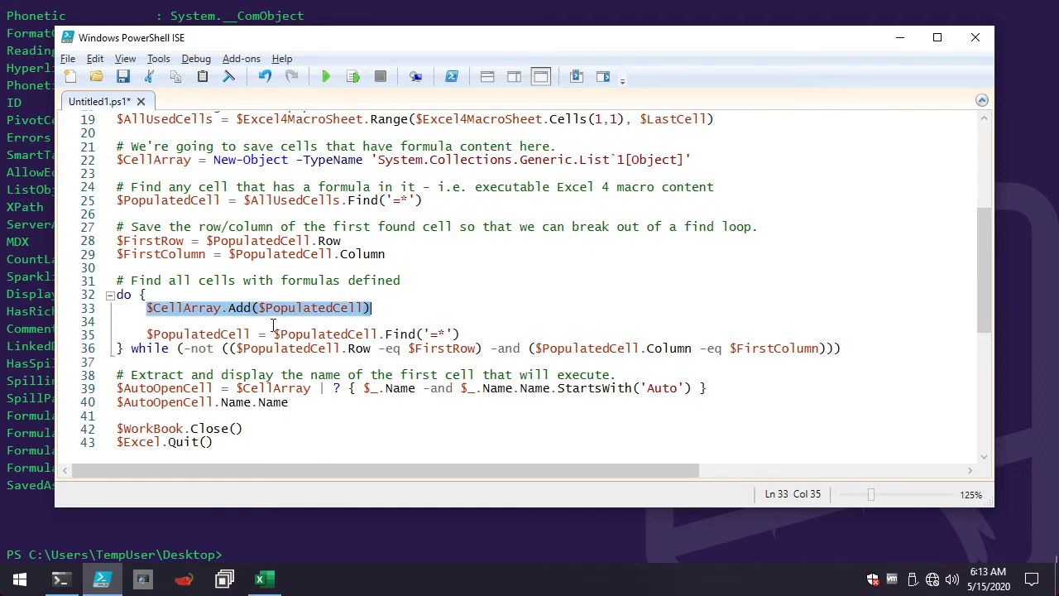
left_click_drag(147, 334, 524, 334)
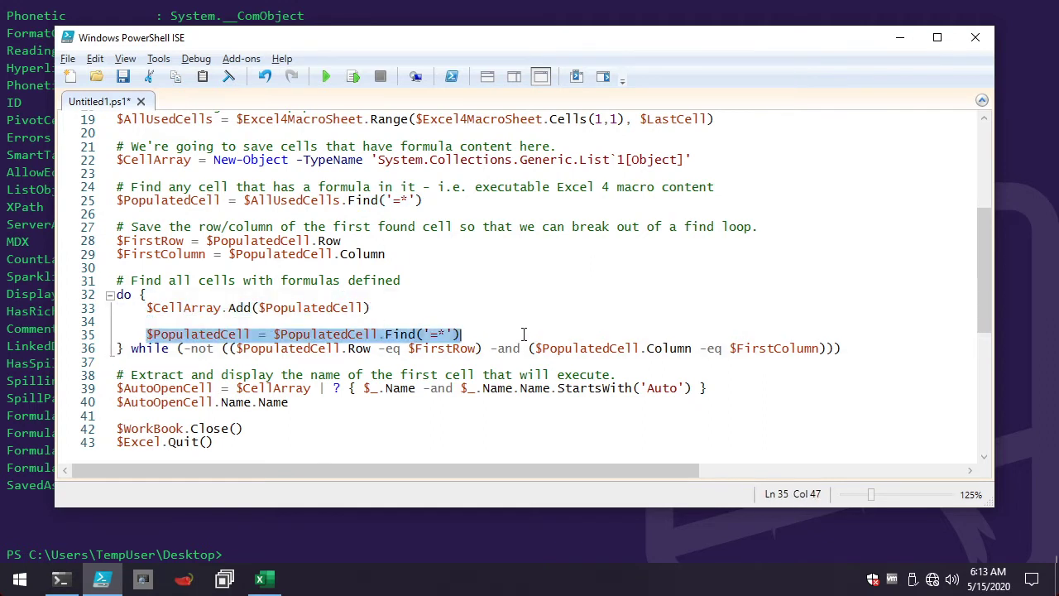
left_click(210, 365)
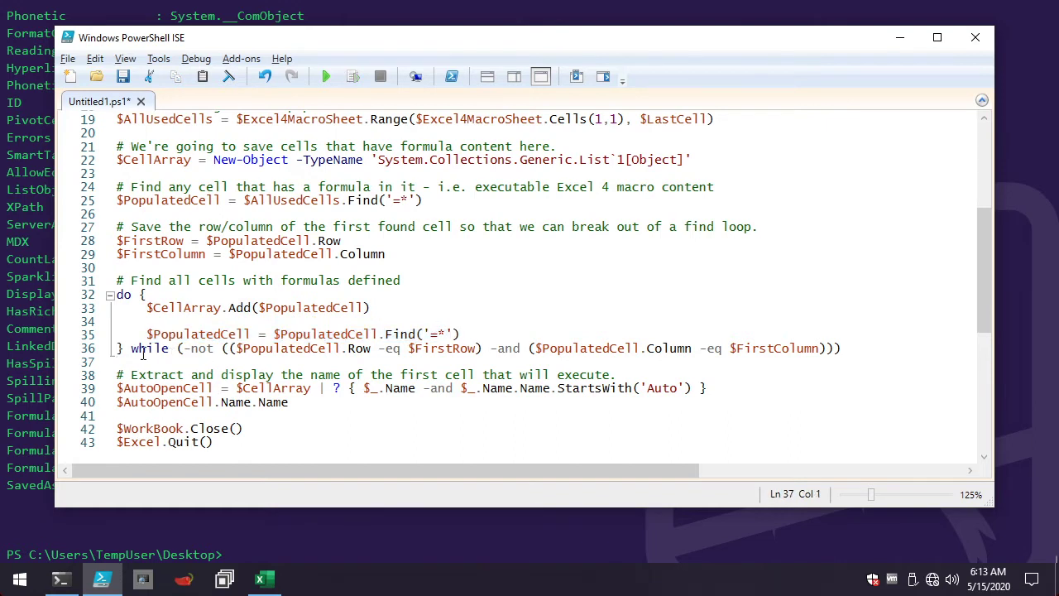
left_click_drag(142, 352, 480, 349)
left_click(257, 348)
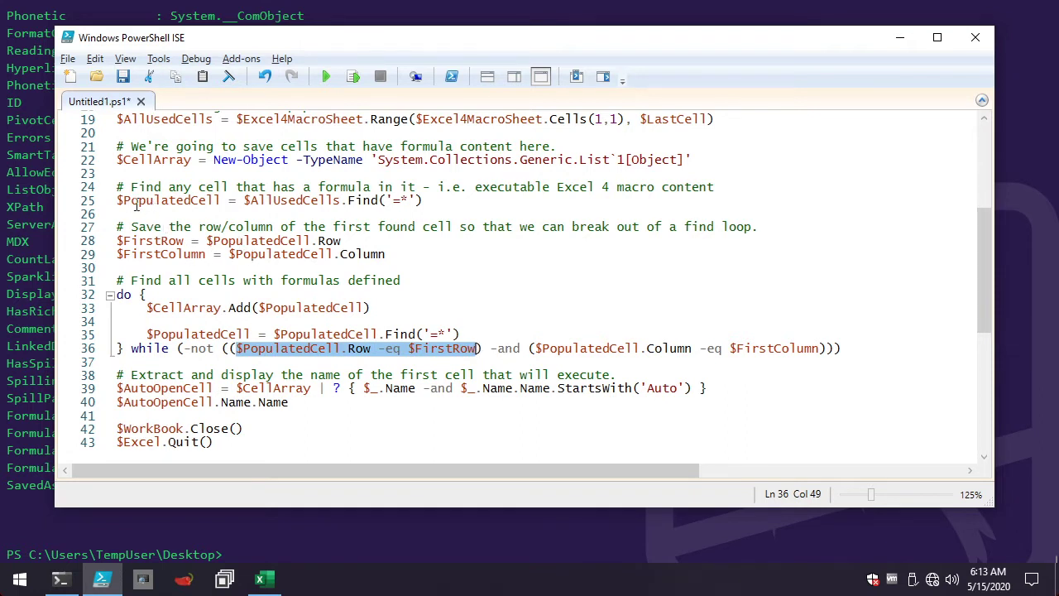
left_click_drag(117, 200, 478, 195)
triple_click(476, 205)
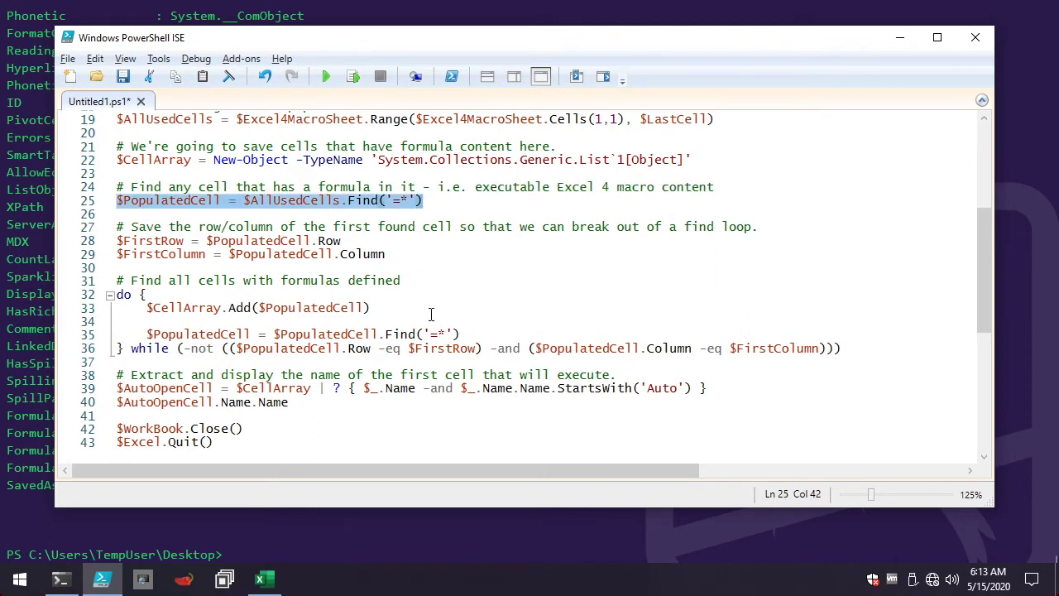
left_click(417, 364)
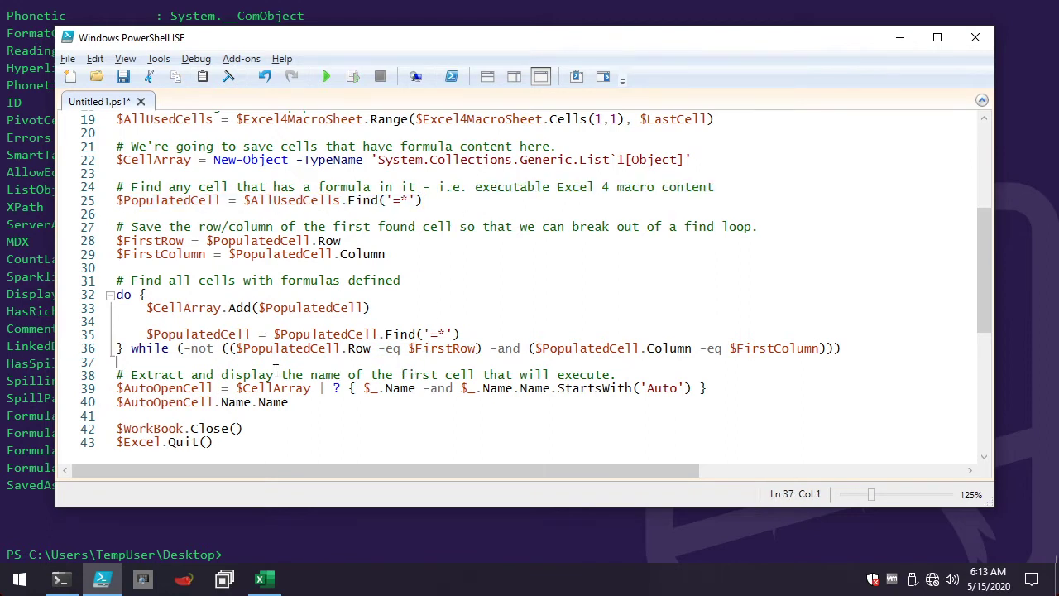
Copy script lines 28–36 with the $FirstRow and $FirstColumn assignments and the do-while loop, and run them in the PowerShell console
left_click_drag(130, 361, 111, 243)
key("ctrl+c")
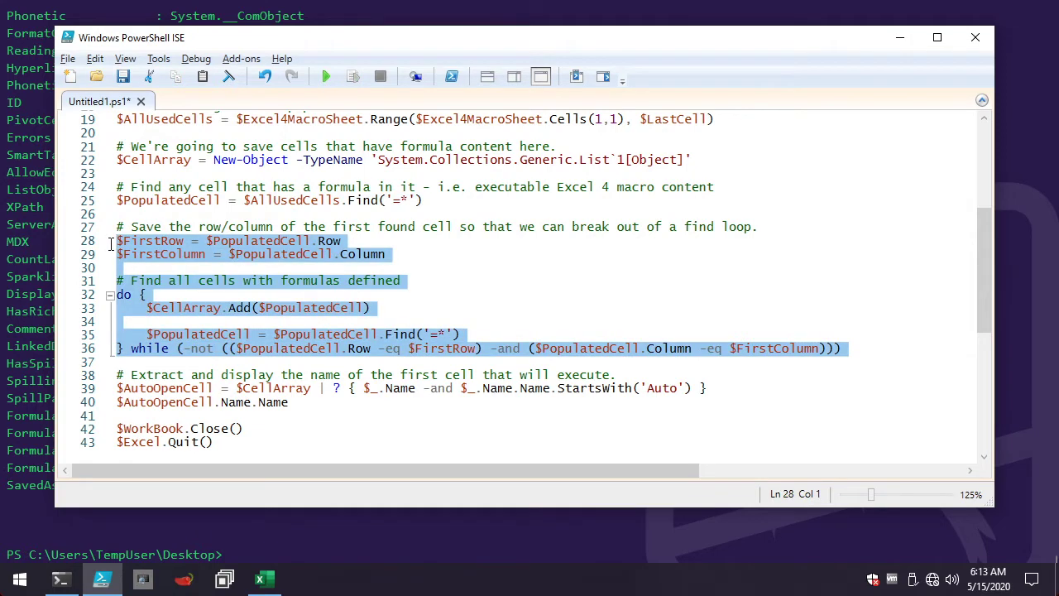
key("alt+Tab")
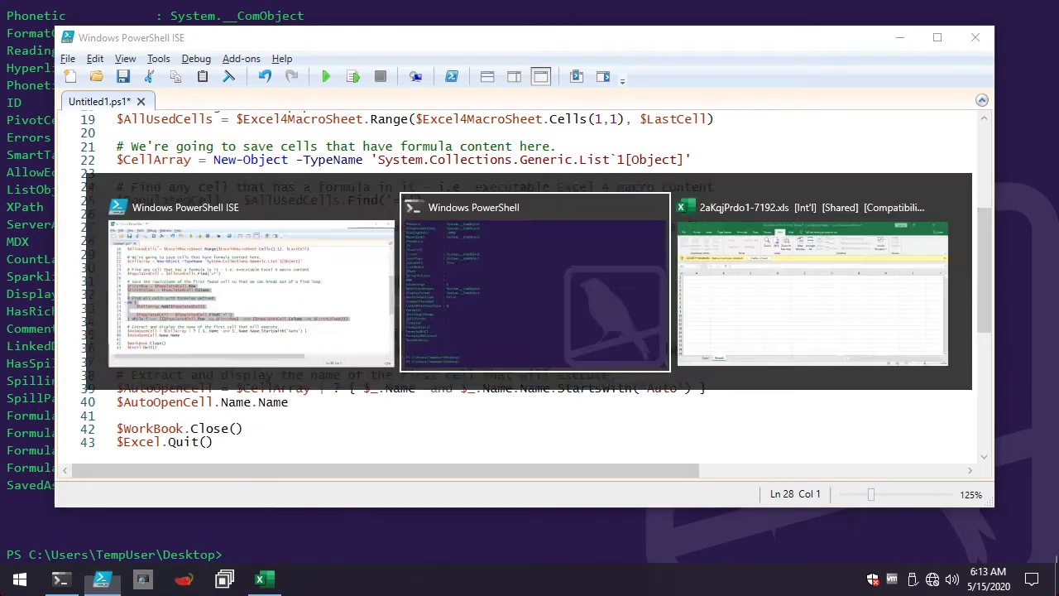
key("ctrl+v")
key("Return")
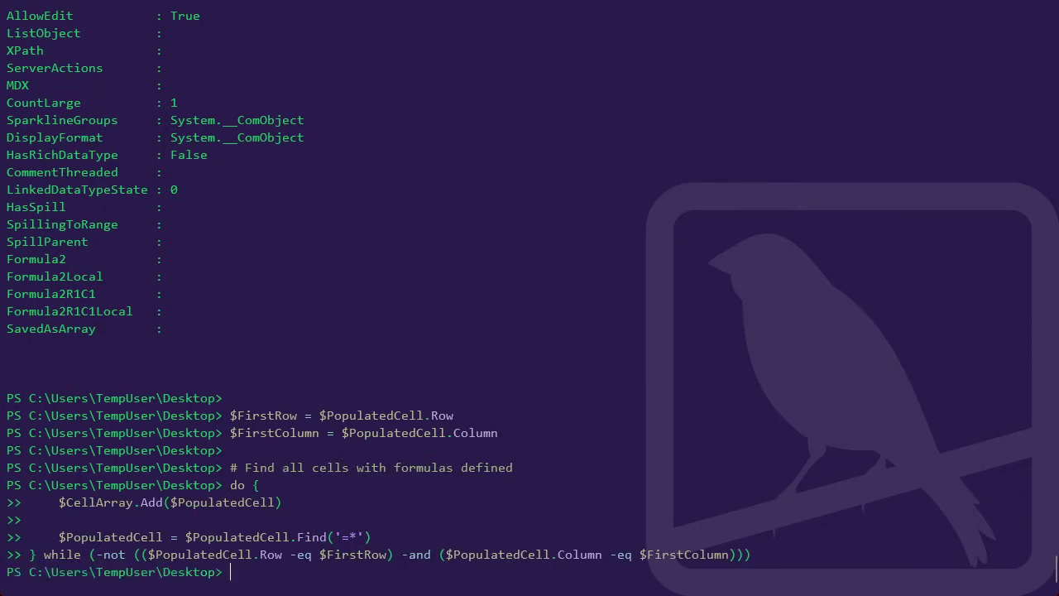
Output $PopulatedCell.Count and $CellArray.Count in the console
type("$PopulatedCell.Count")
key("Return")
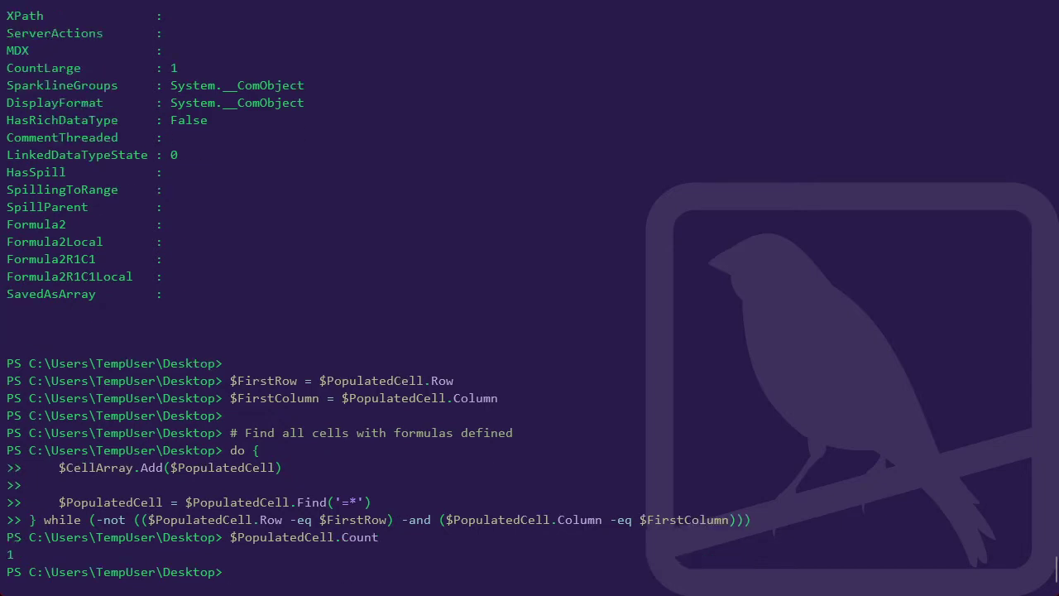
type("$CellArray.Count")
key("Return")
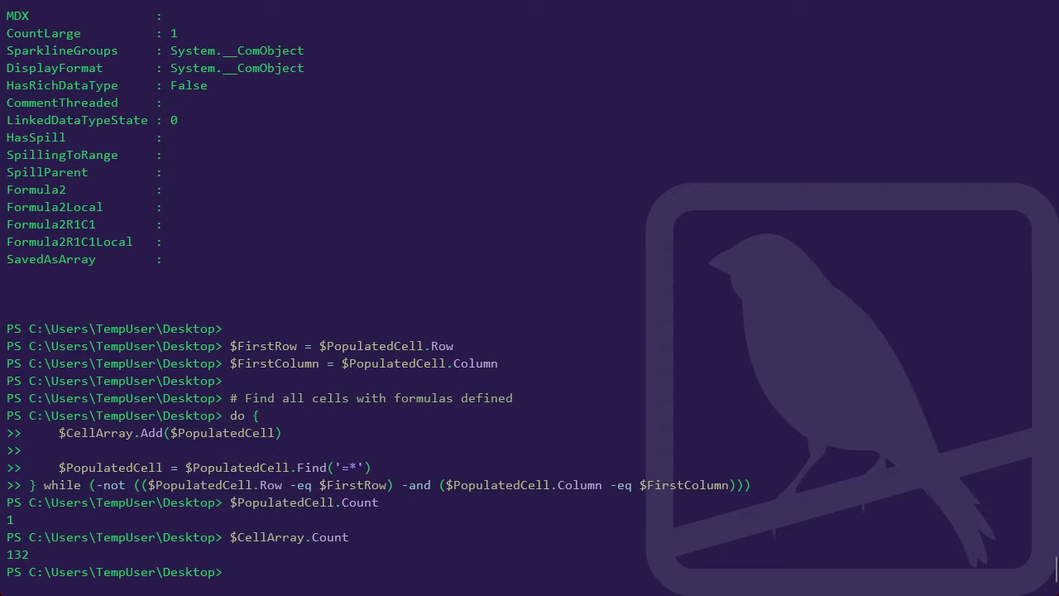
List the distinct formulas of the collected cells by running $CellArray.Formula | Sort -Unique
key("Up")
key("BackSpace")
key("BackSpace")
key("BackSpace")
key("BackSpace")
key("BackSpace")
key("BackSpace")
type(".Formula")
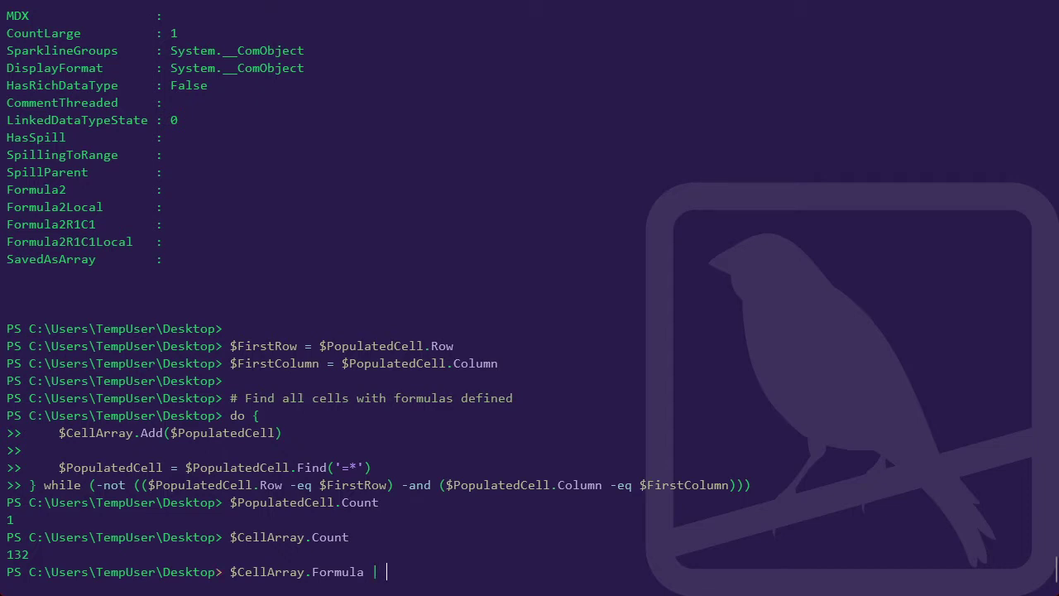
type("| Sort -Uni")
key("BackSpace")
key("BackSpace")
key("Tab")
key("Return")
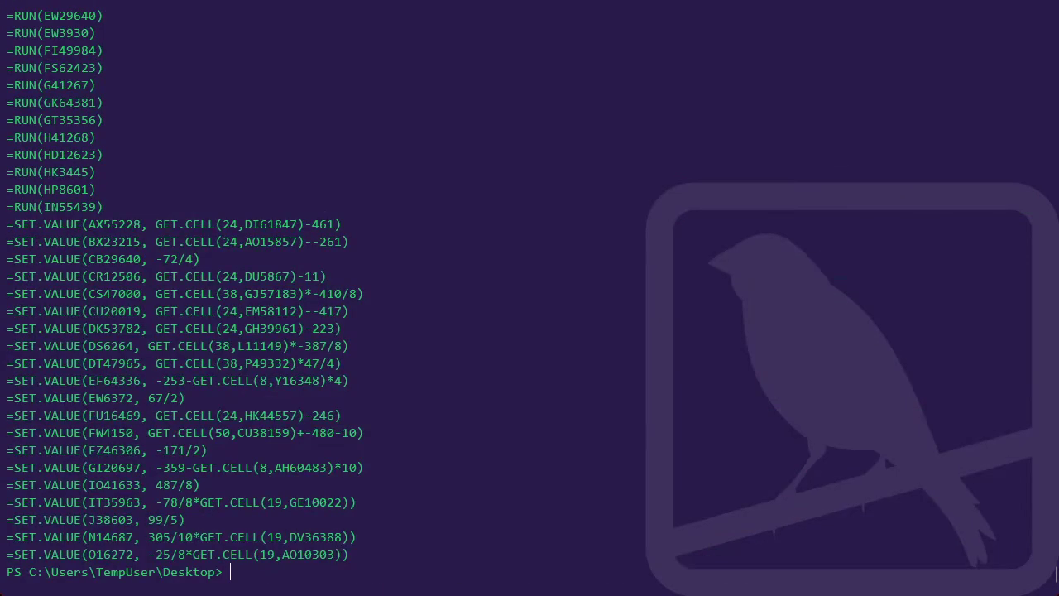
Save the sorted unique formulas to excel4commands.txt by adding Out-File to the previous command
key("Up")
type("| O")
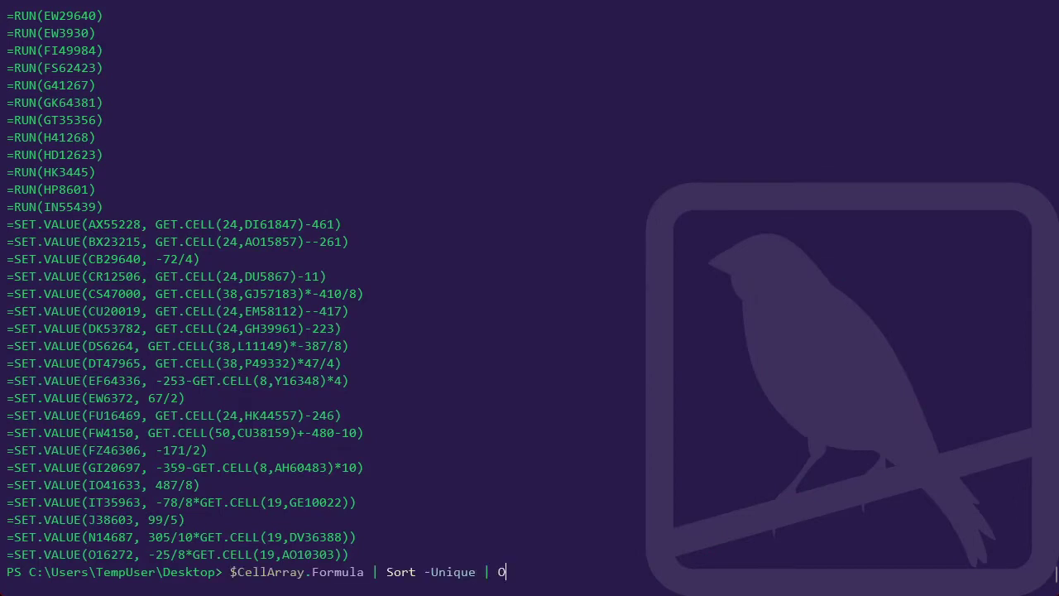
type("ut-File excel4comm")
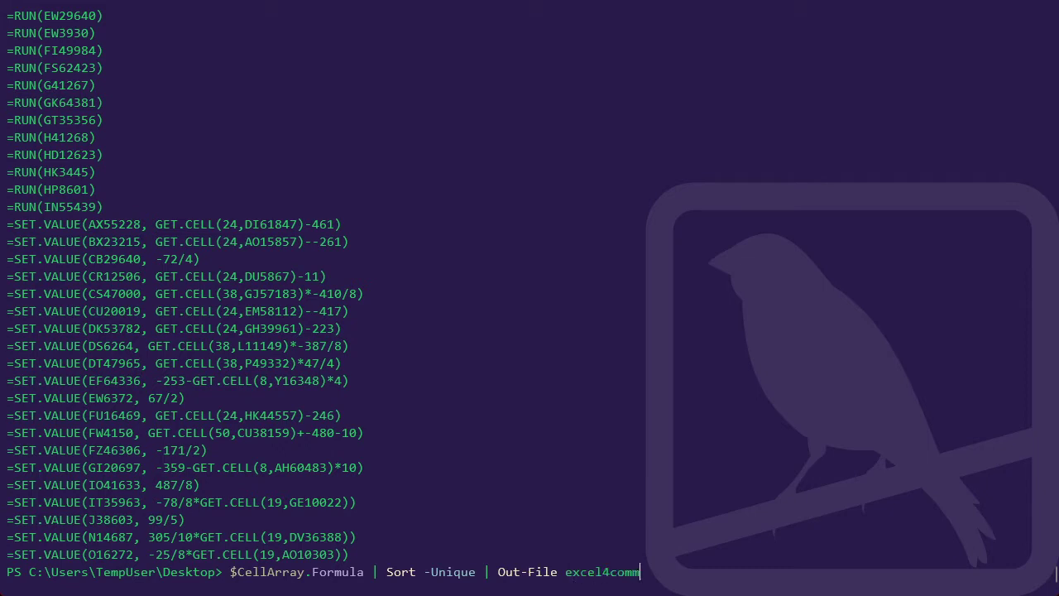
type("ands.txt")
key("Return")
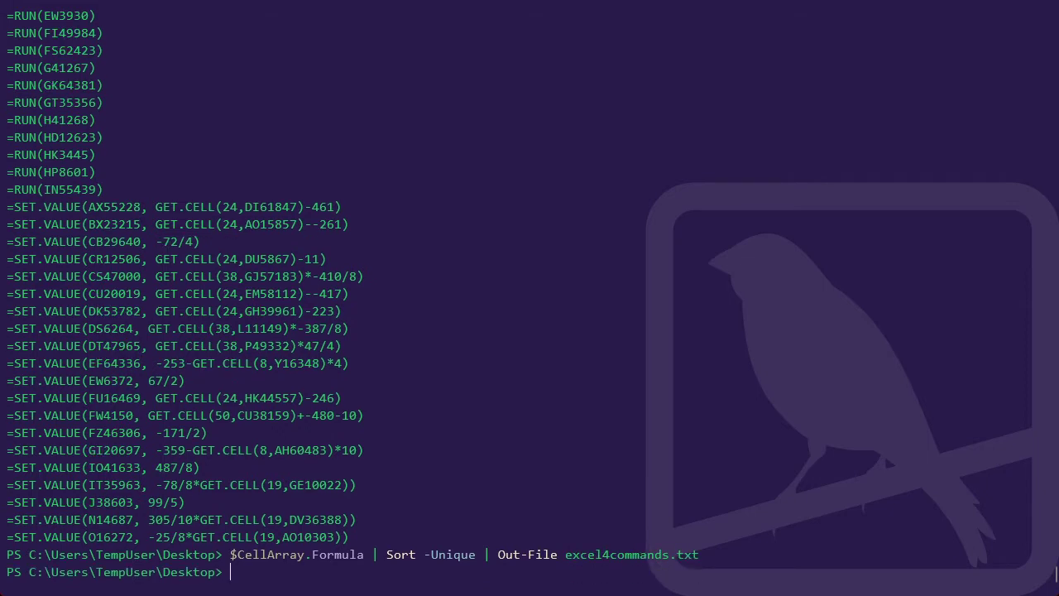
Open excel4commands.txt in Notepad from the console and maximize its window
type("notepad excel4")
key("Tab")
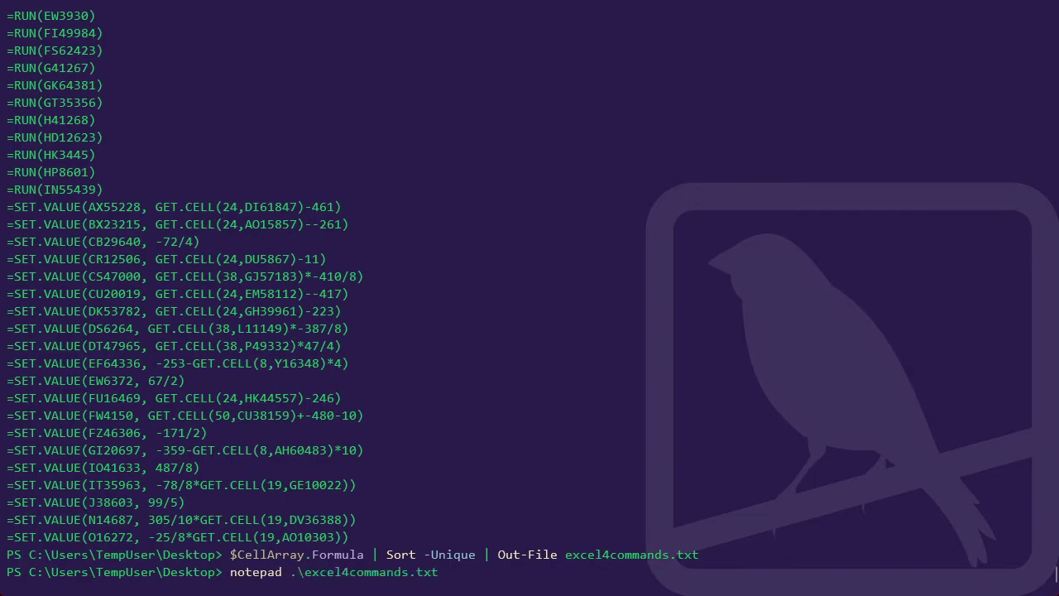
key("Return")
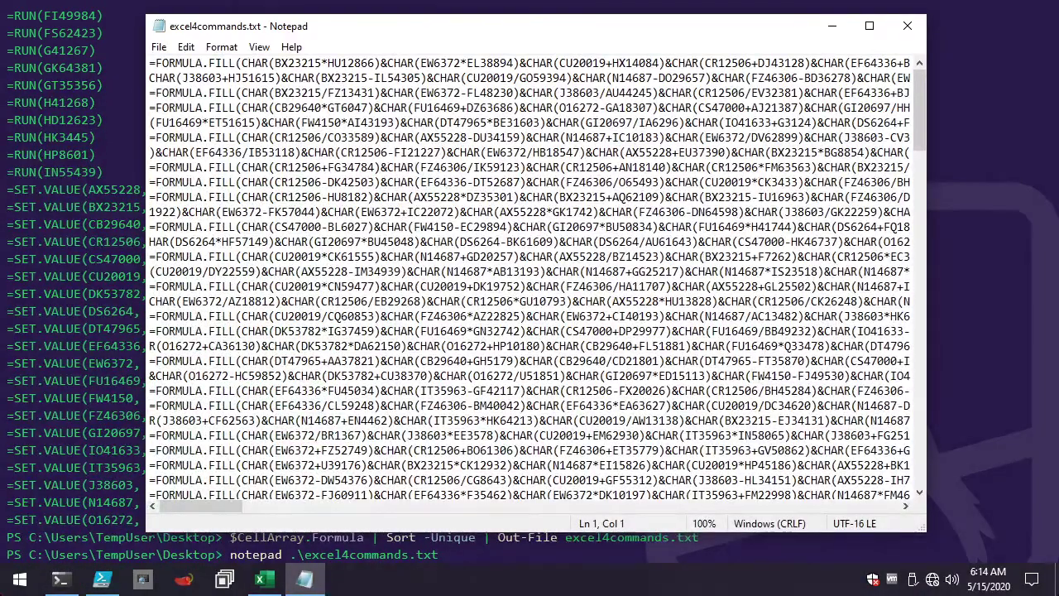
left_click(869, 25)
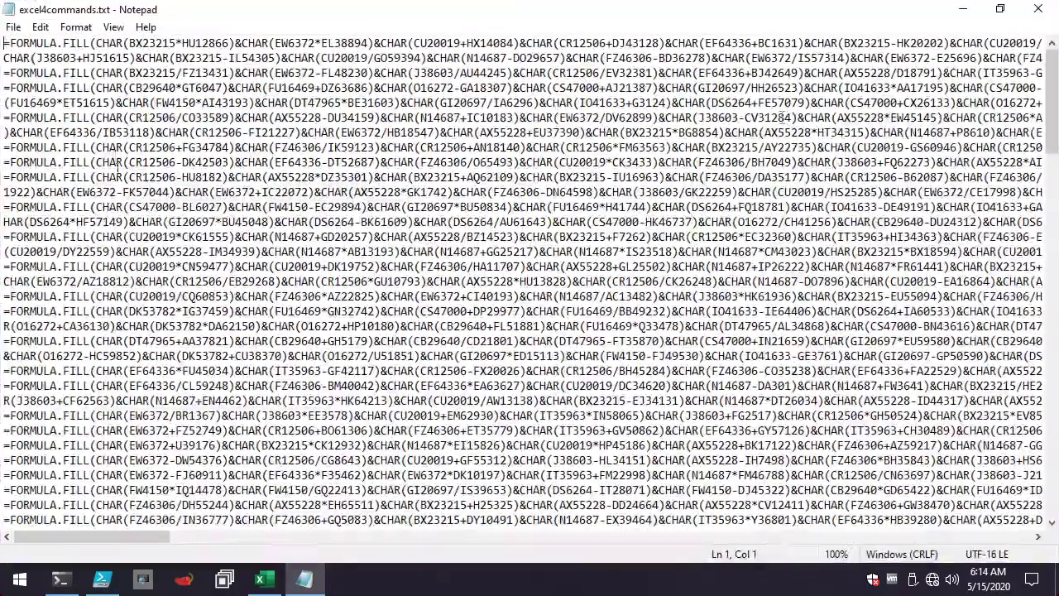
Look through excel4commands.txt for the kinds of macro functions used, from the first line to the end of the file
scroll(116, 174, "down", 7)
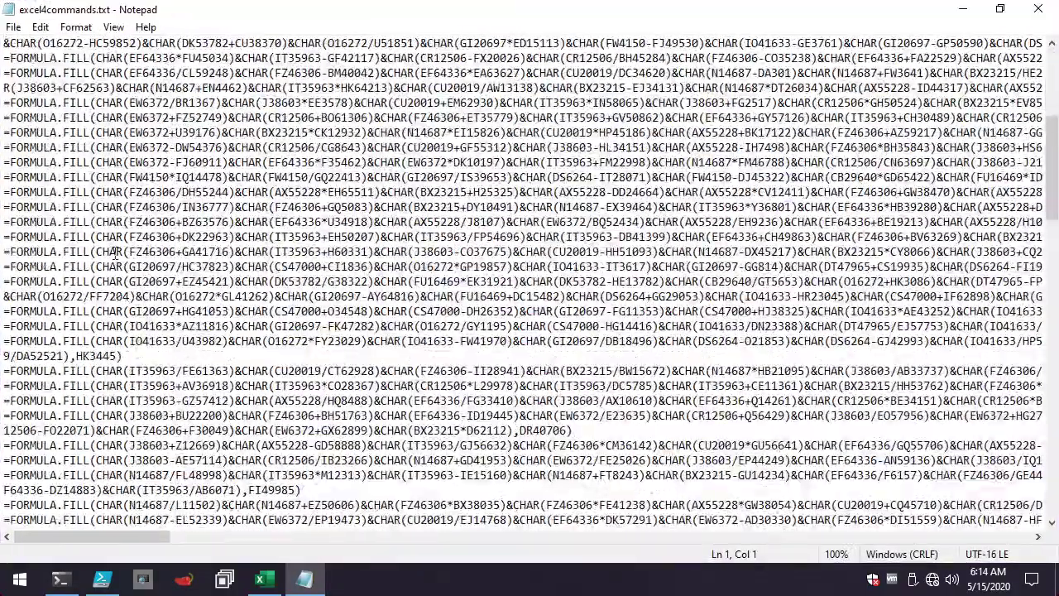
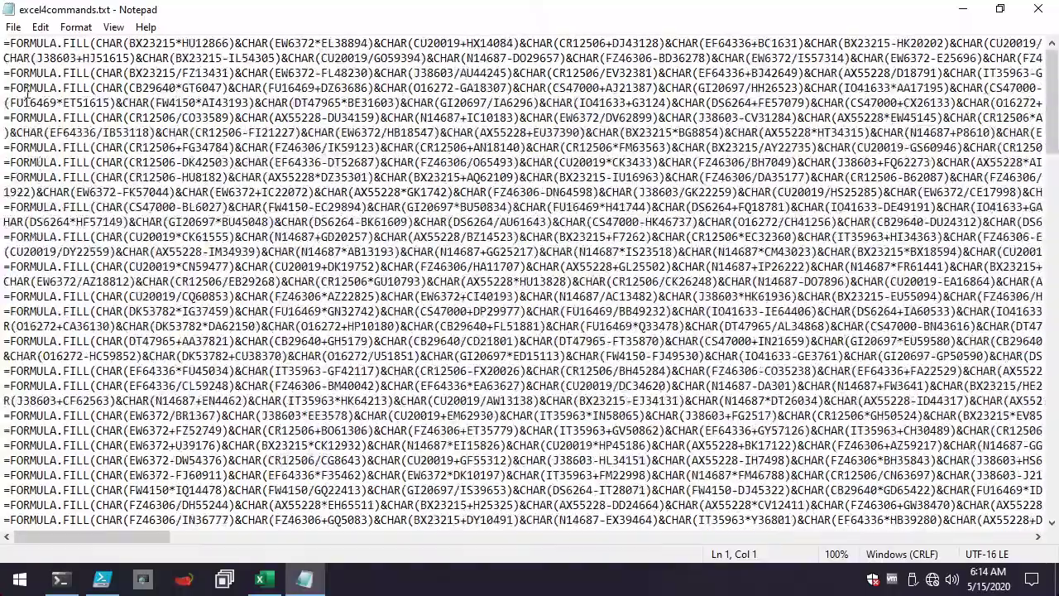
scroll(47, 412, "down", 5)
scroll(47, 412, "down", 15)
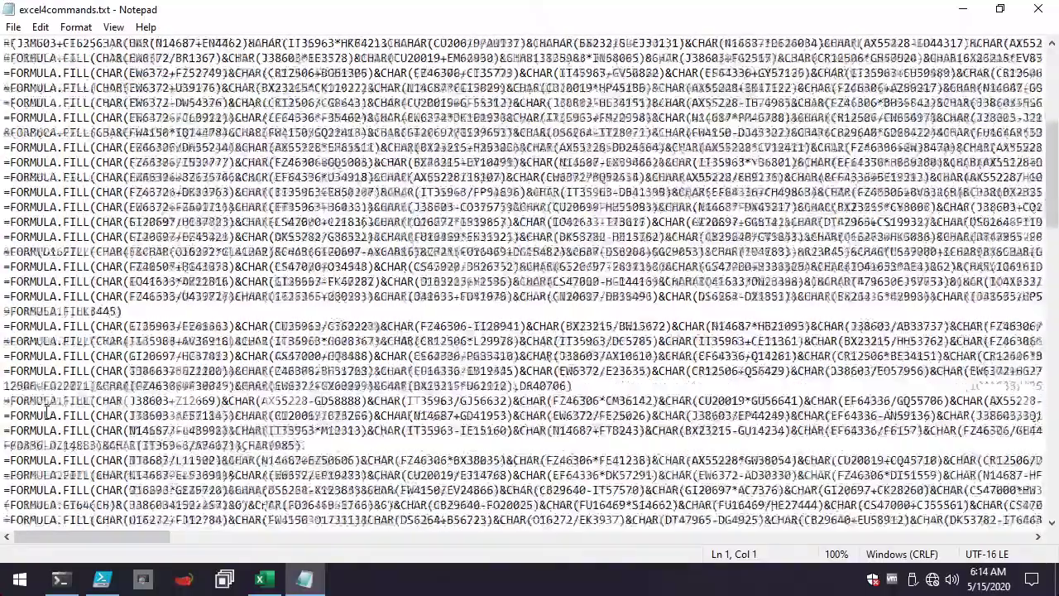
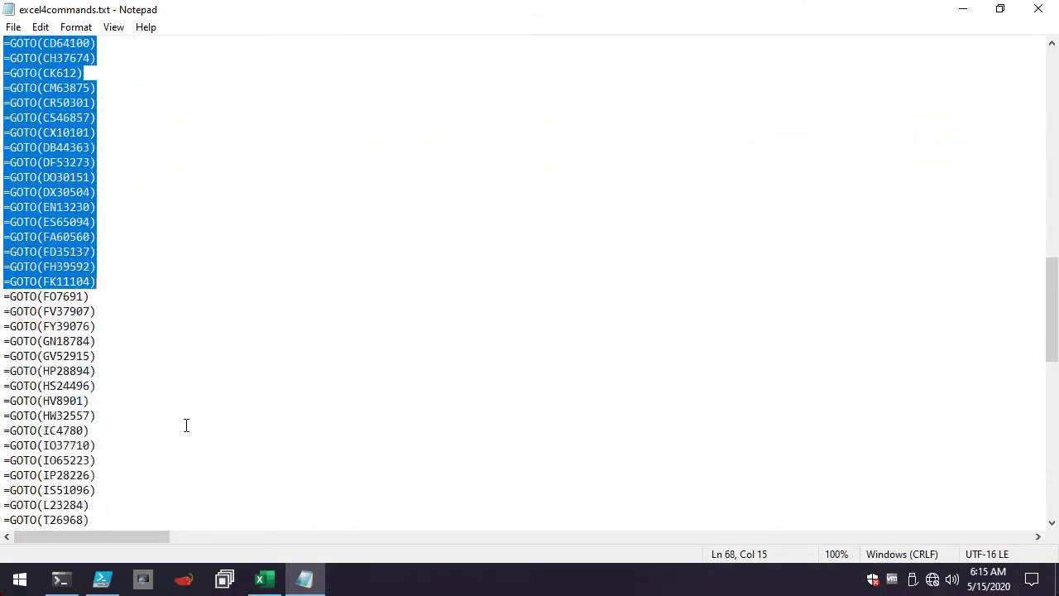
left_click_drag(11, 296, 260, 285)
scroll(259, 286, "down", 2)
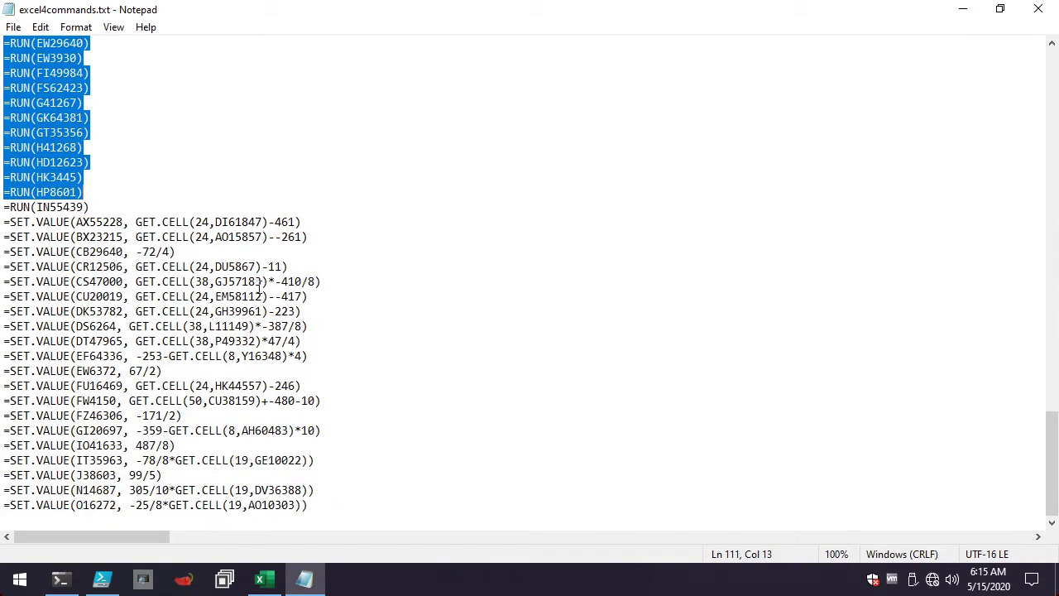
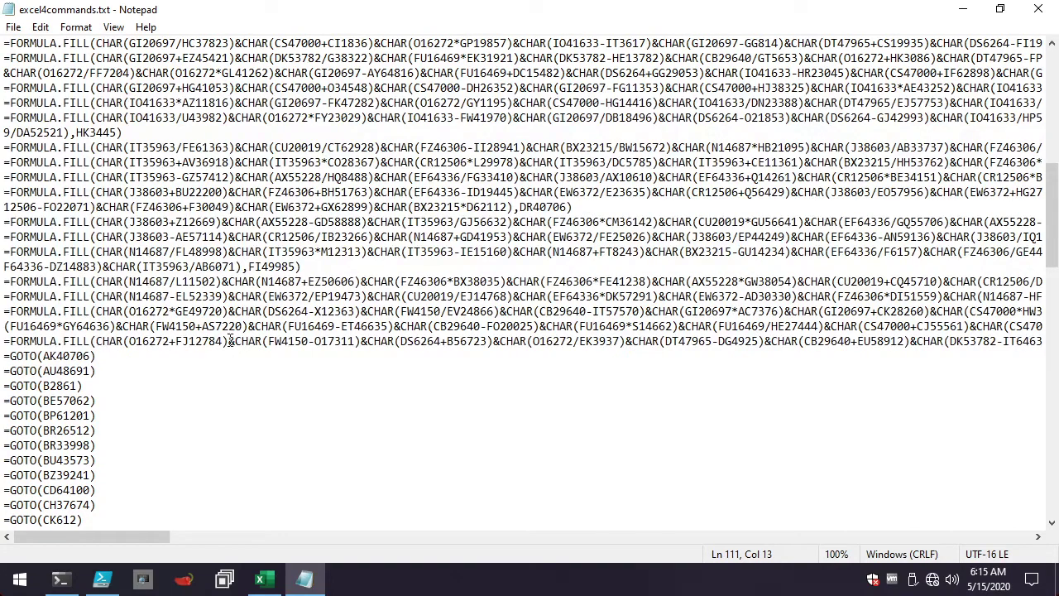
Examine the last FORMULA.FILL line, including its first CHAR expression and the cell reference O16272 inside it
left_click_drag(8, 341, 88, 341)
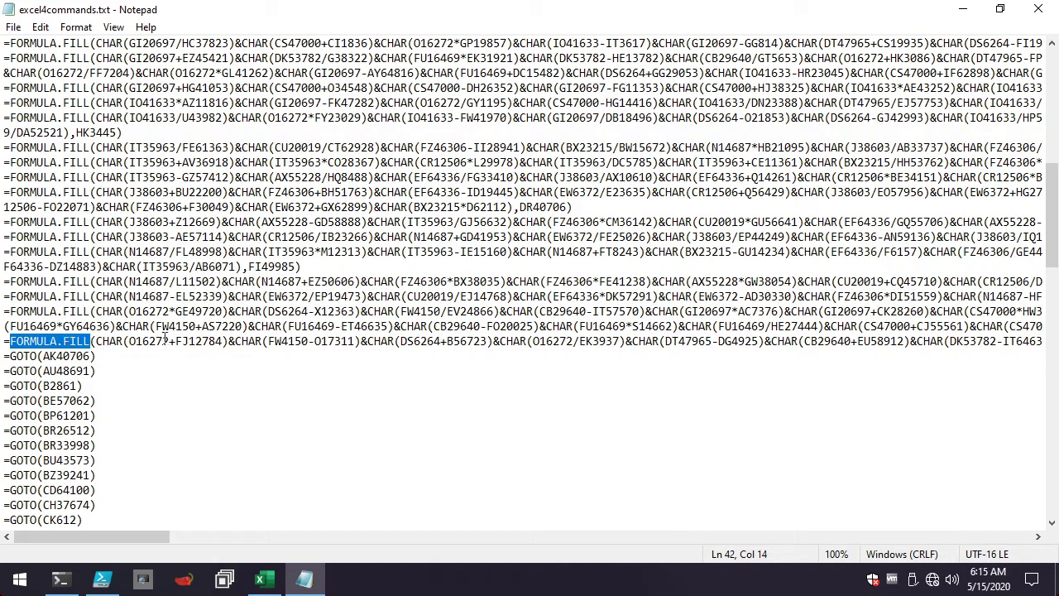
left_click(203, 341)
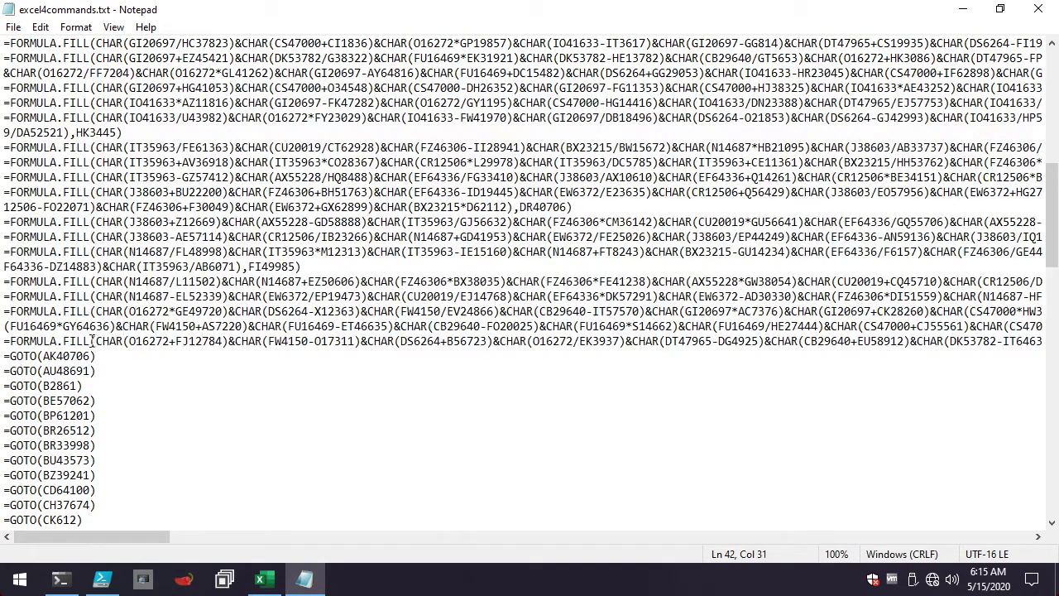
left_click_drag(96, 341, 228, 342)
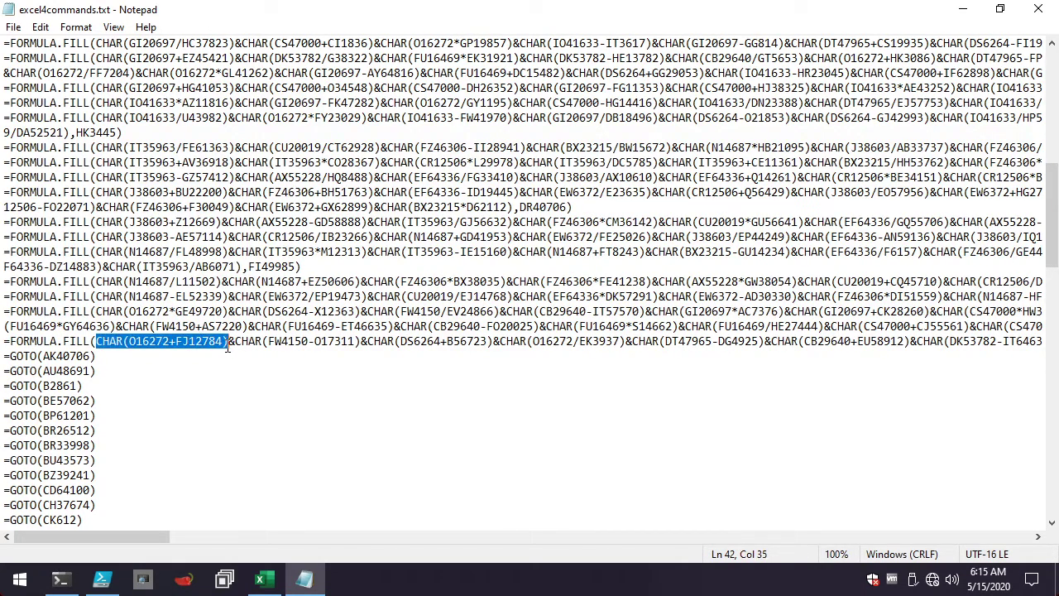
left_click(142, 343)
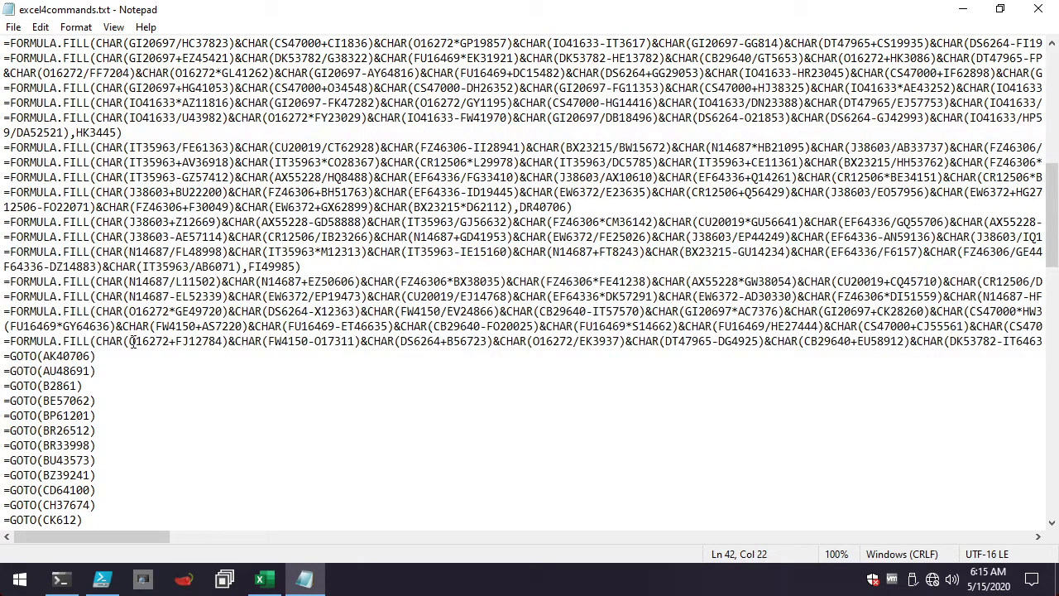
left_click_drag(130, 342, 172, 342)
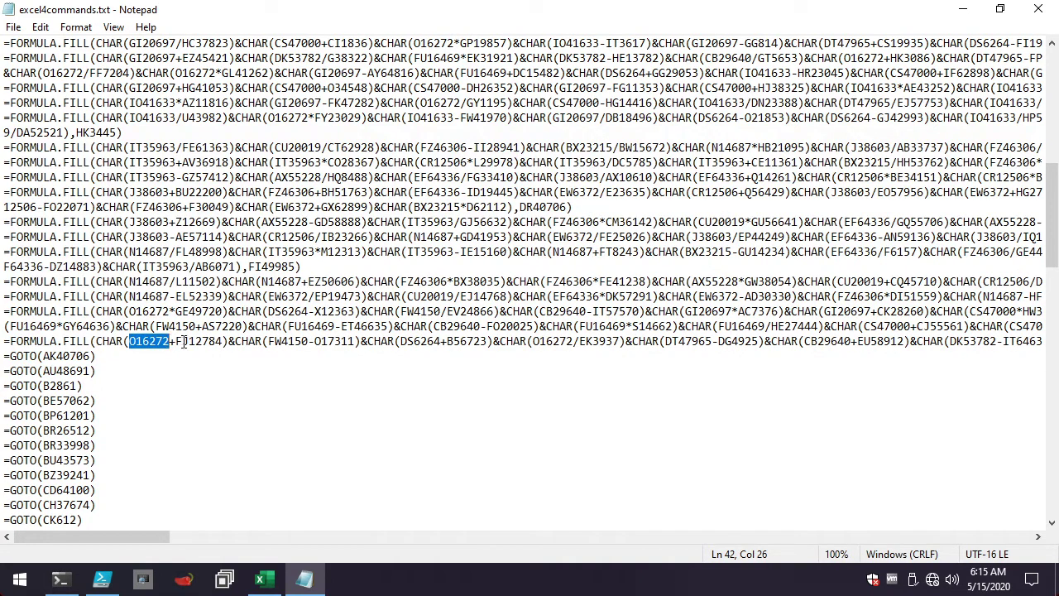
Examine the last FORMULA.FILL line's operand FJ12784, its second CHAR expression and the destination cell IO65223 at its end
left_click_drag(176, 342, 224, 342)
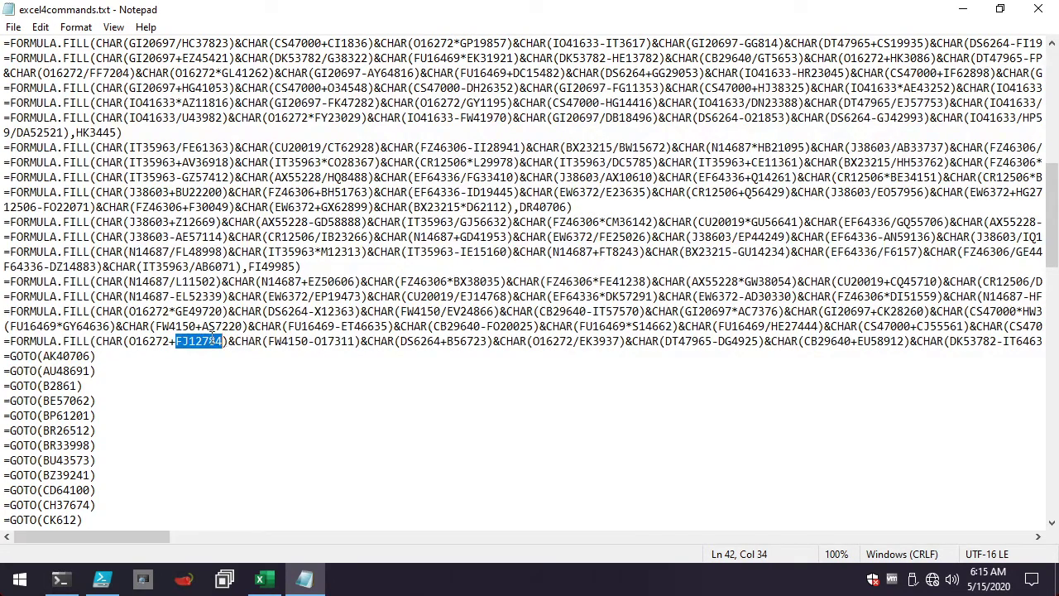
left_click_drag(96, 341, 362, 342)
left_click(231, 343)
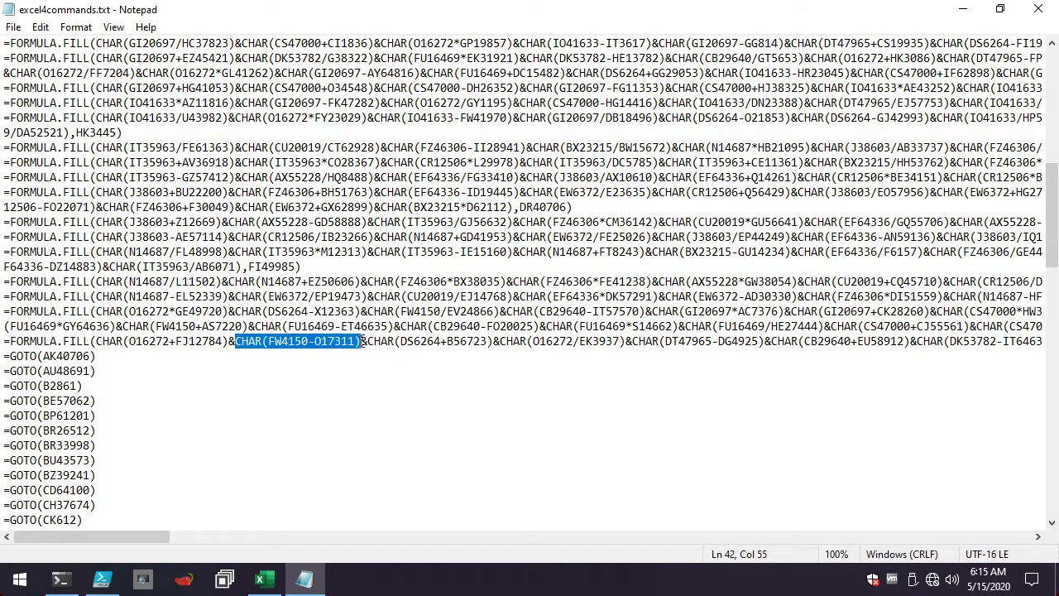
left_click_drag(92, 536, 528, 537)
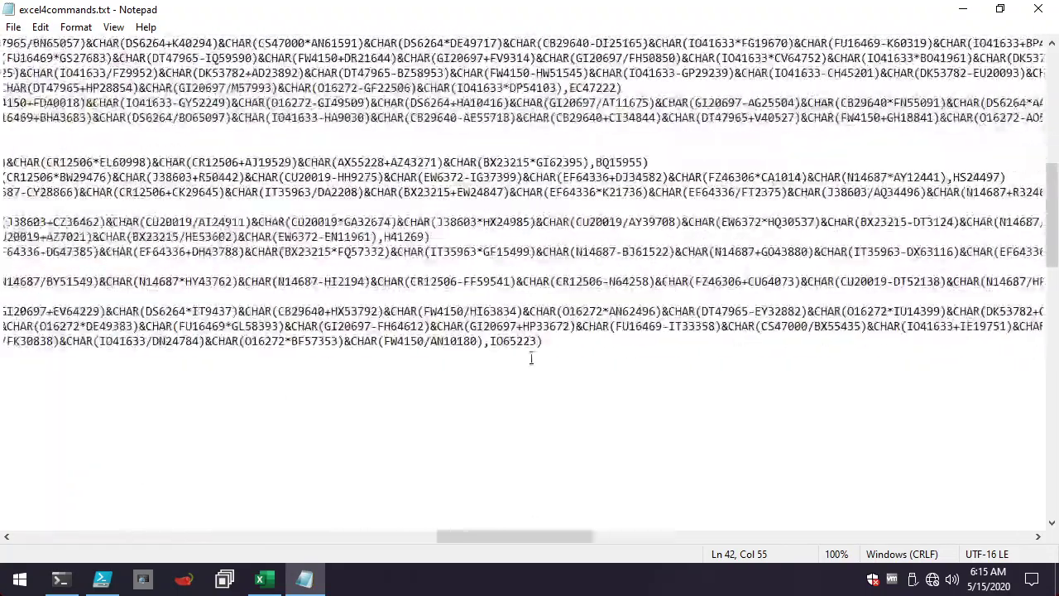
left_click_drag(490, 341, 536, 345)
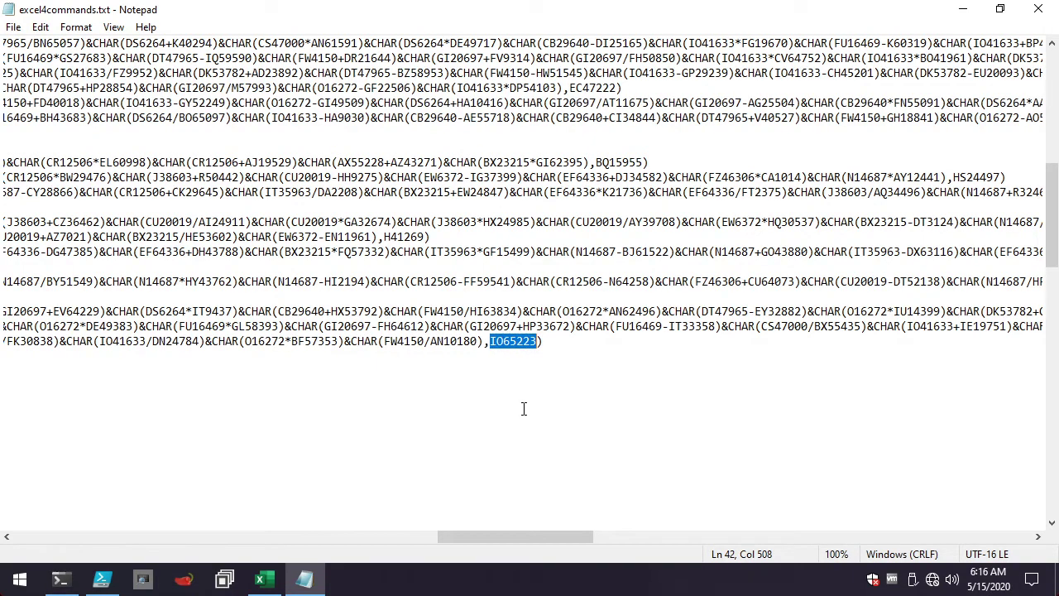
Examine the block of GOTO lines and the cell references in the first RUN lines
left_click_drag(515, 536, 91, 536)
scroll(102, 303, "down", 3)
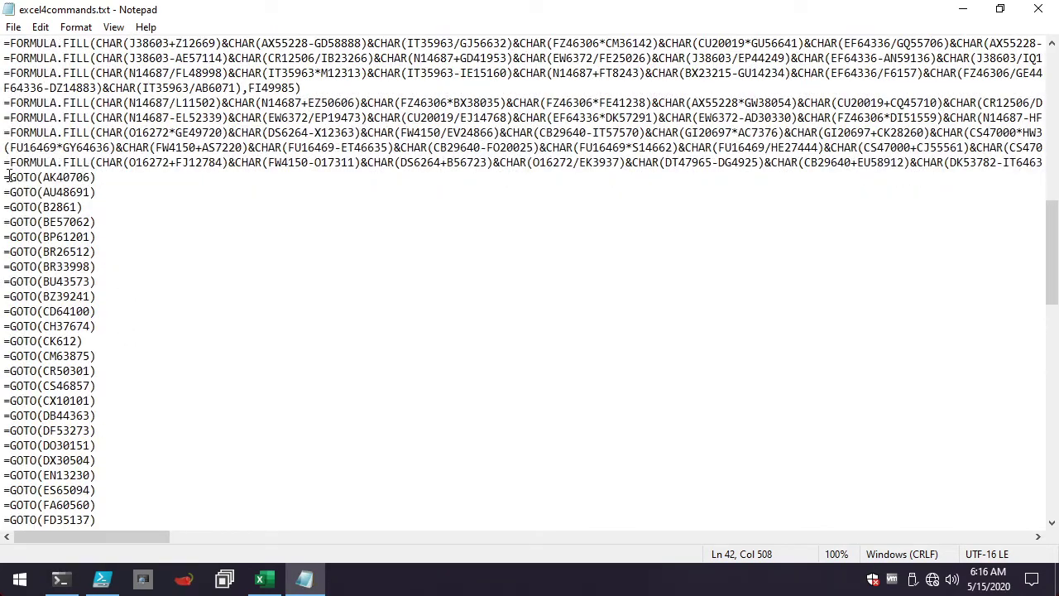
left_click_drag(4, 177, 209, 489)
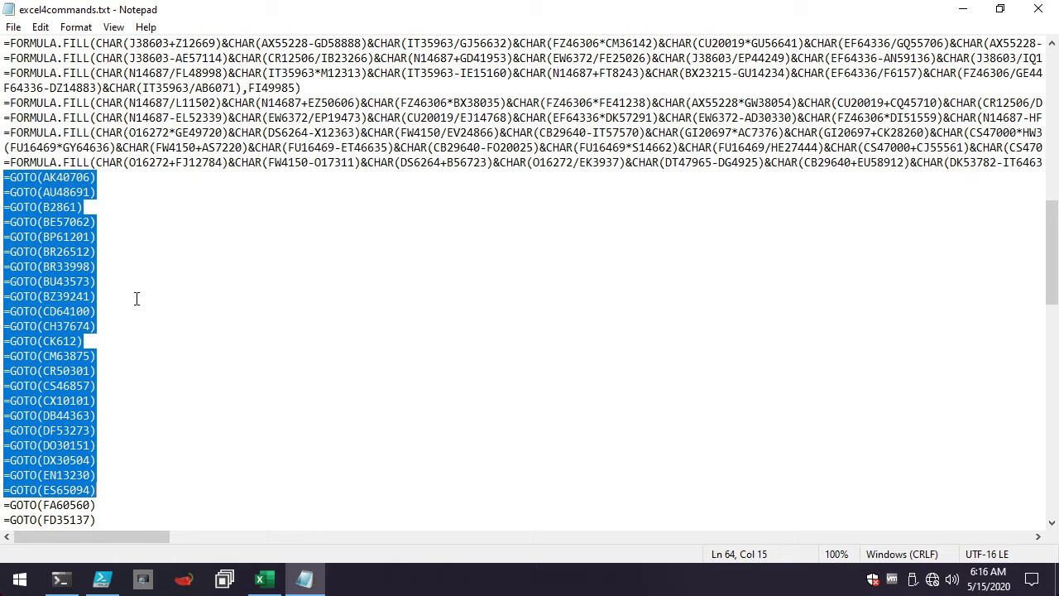
scroll(139, 369, "down", 5)
scroll(138, 369, "down", 5)
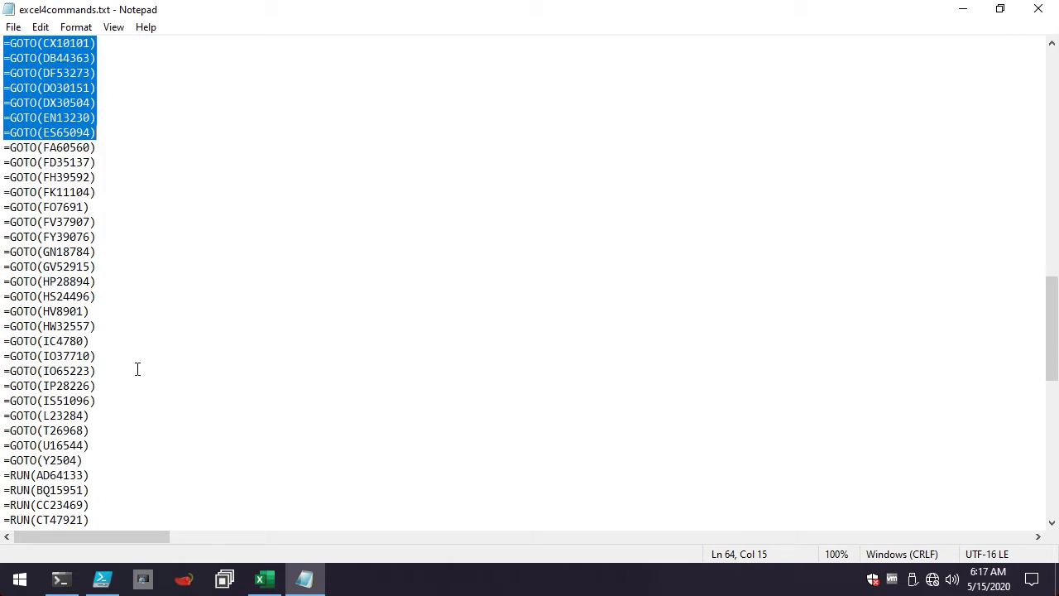
scroll(135, 385, "down", 1)
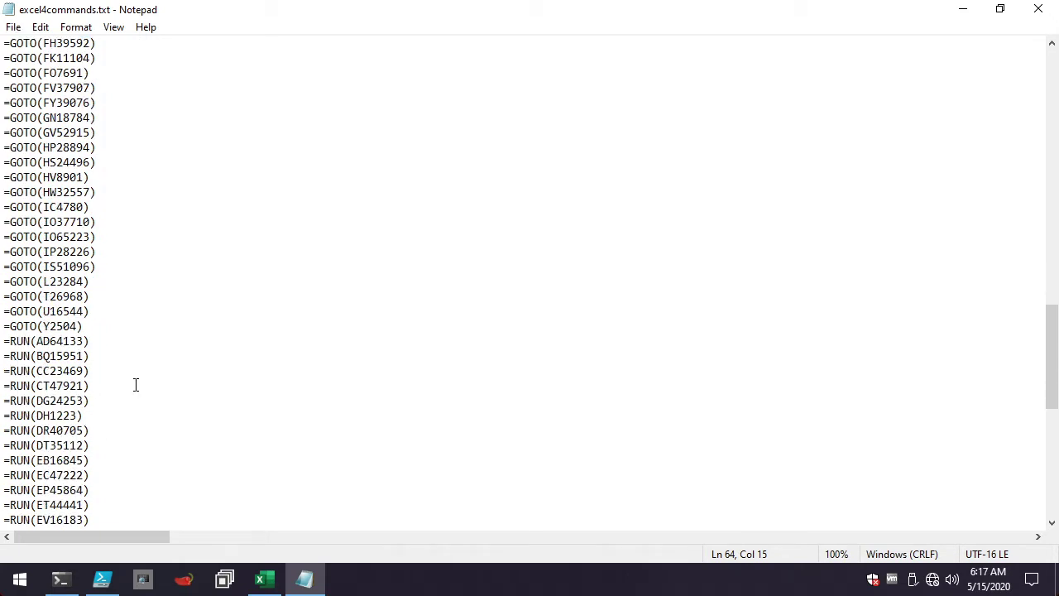
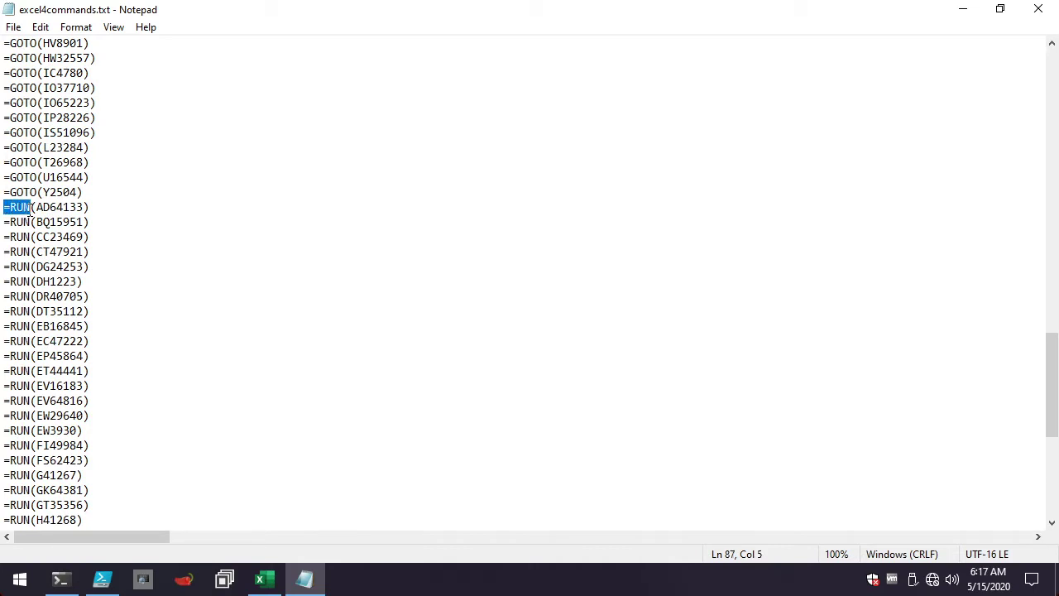
left_click_drag(37, 207, 83, 207)
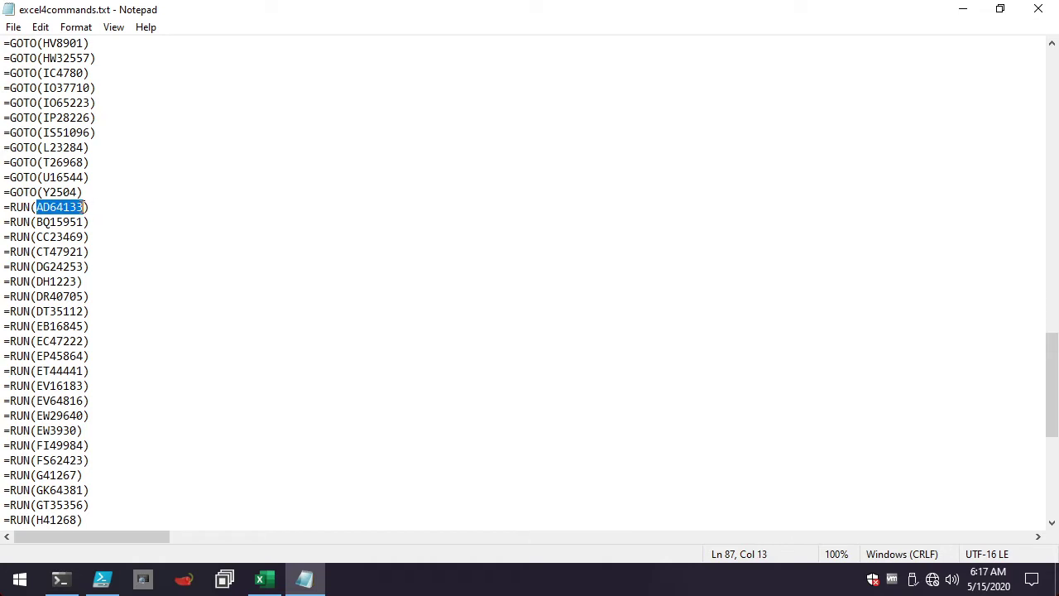
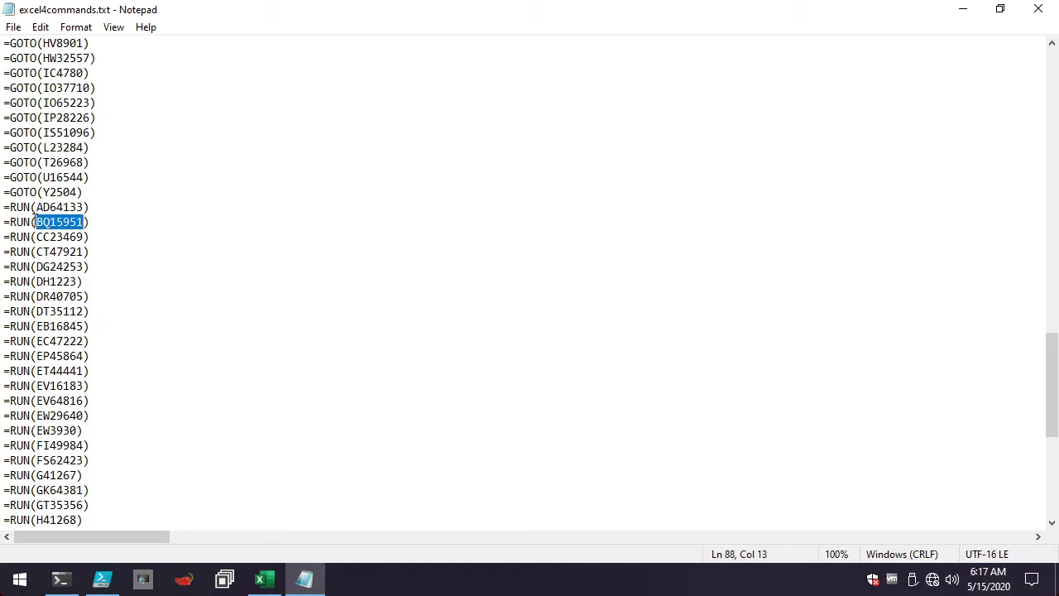
Review excel4commands.txt again, comparing the FORMULA.FILL, GOTO, RUN and SET.VALUE lines
scroll(128, 249, "up", 7)
scroll(132, 253, "up", 13)
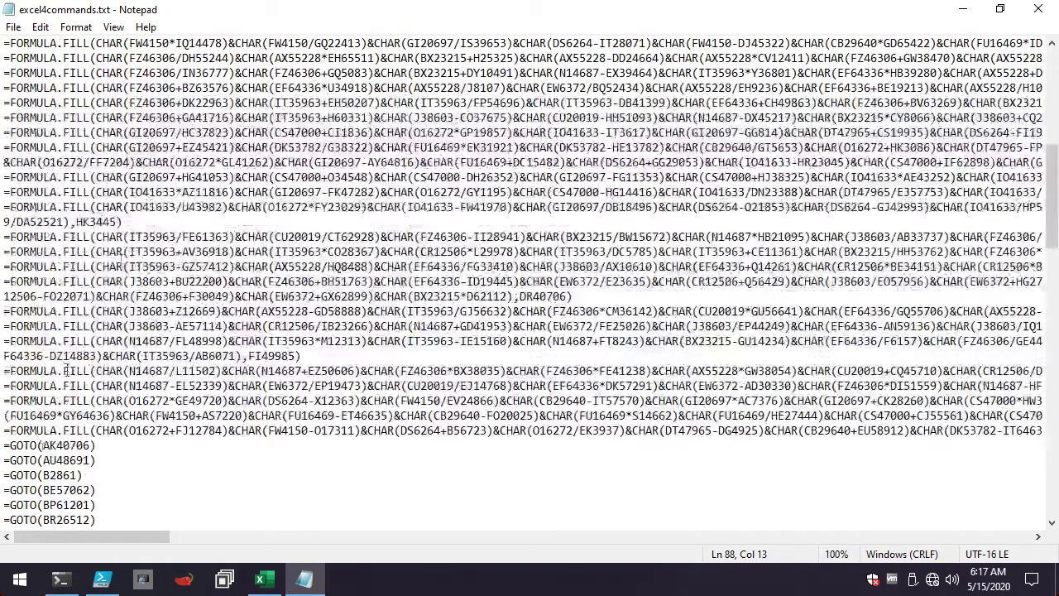
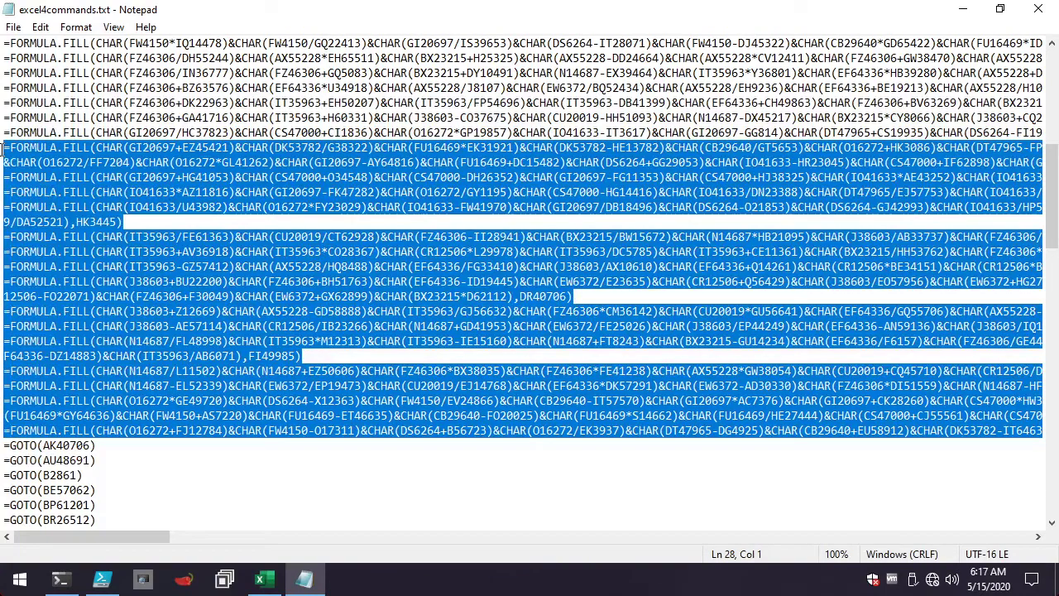
scroll(116, 383, "down", 13)
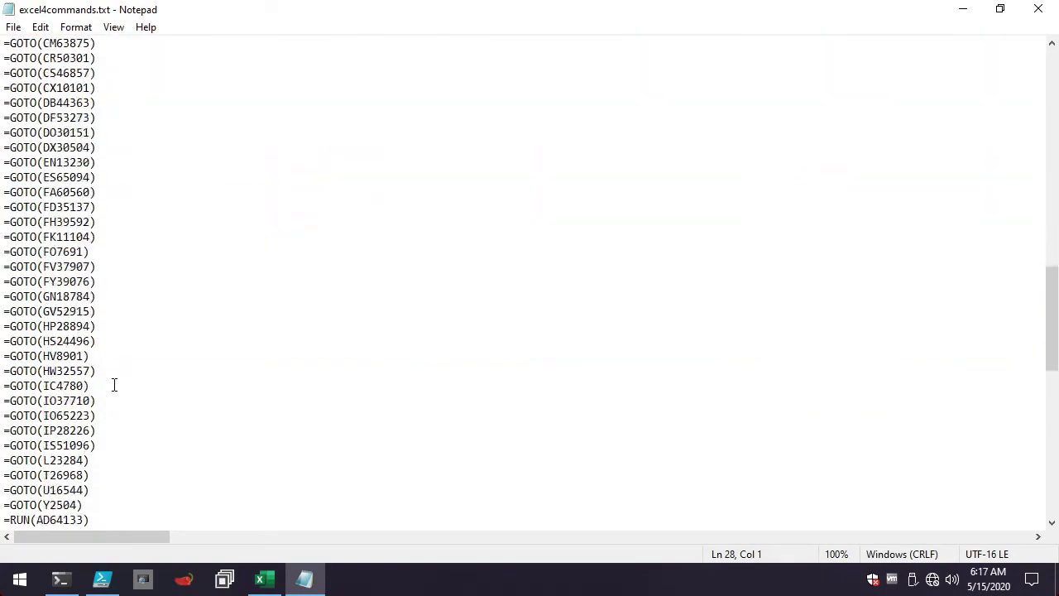
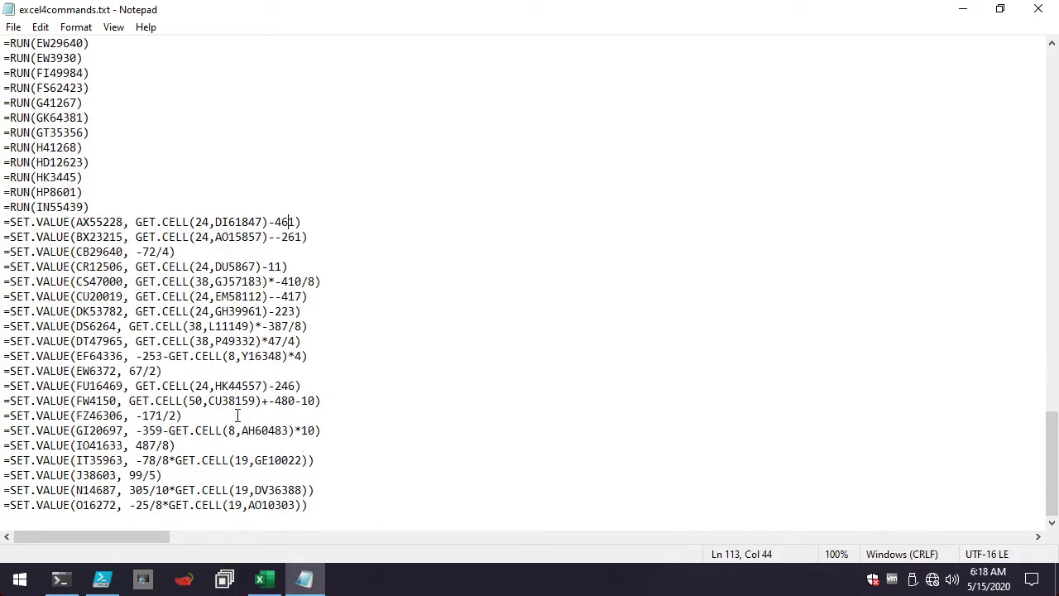
scroll(239, 415, "up", 11)
scroll(239, 414, "up", 15)
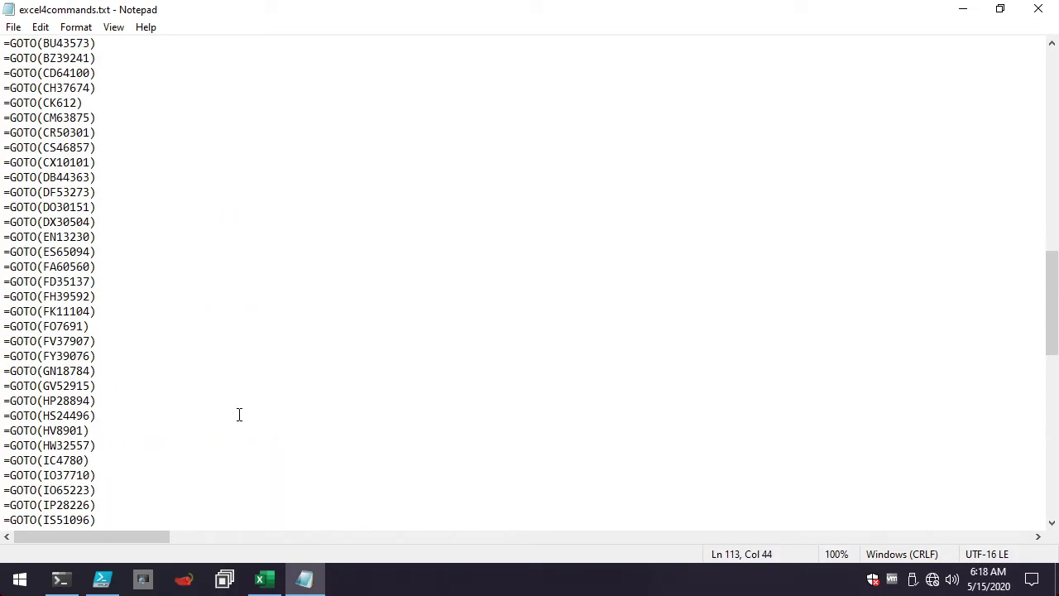
scroll(238, 415, "down", 15)
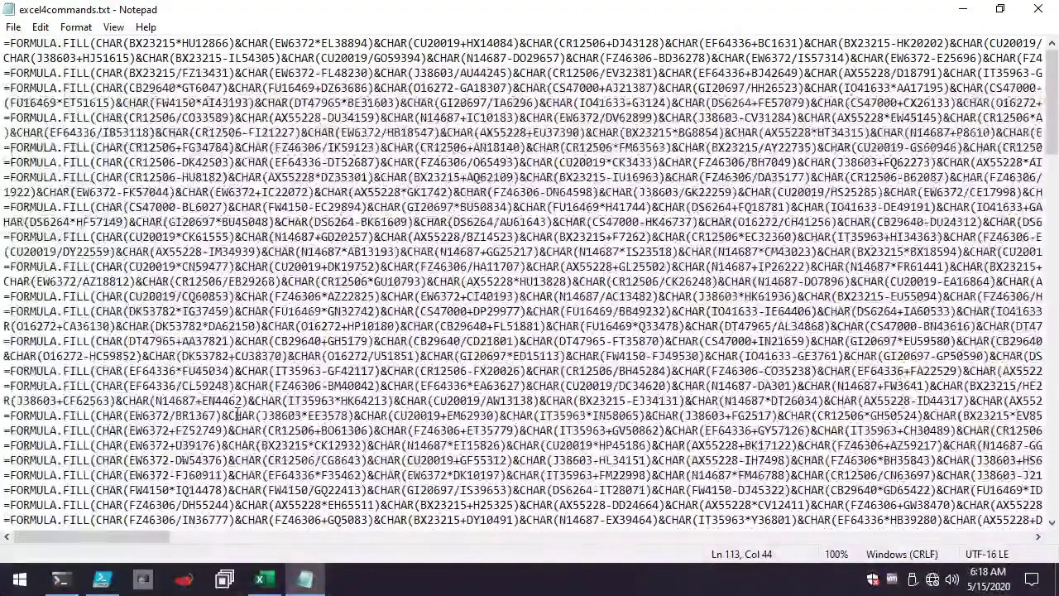
scroll(234, 412, "down", 2)
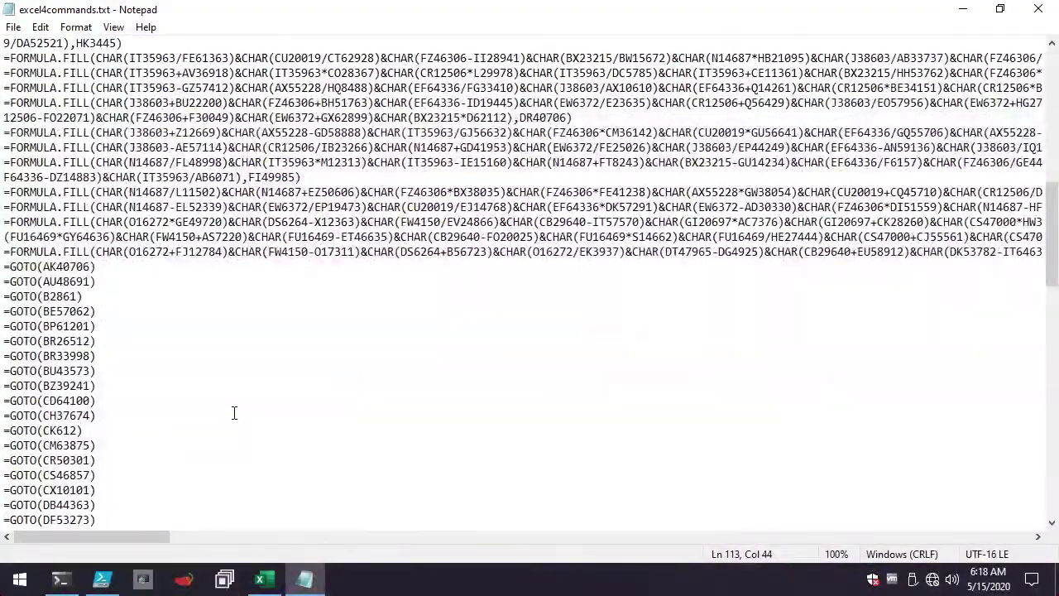
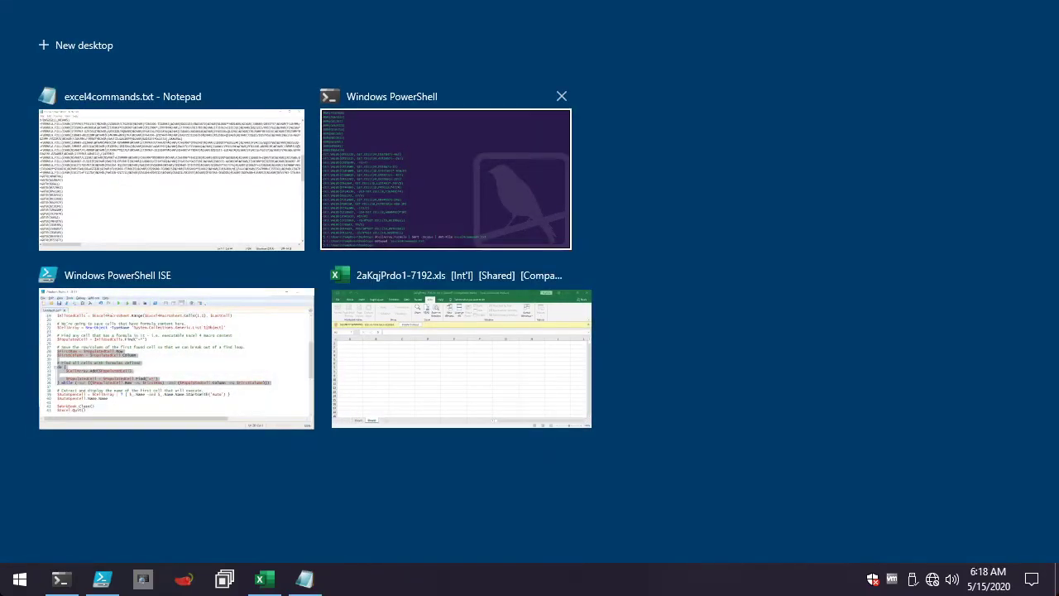
Switch to PowerShell ISE and copy the two $AutoOpenCell lines that extract and display the first executing cell's name
left_click(194, 402)
left_click(194, 402)
scroll(194, 405, "down", 1)
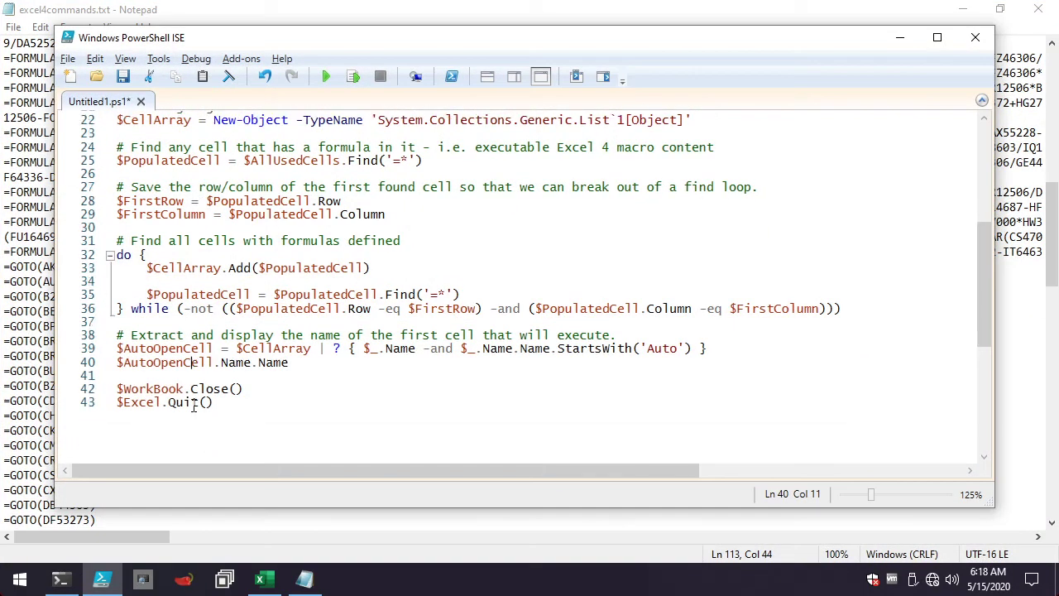
left_click(141, 377)
left_click_drag(141, 376, 104, 348)
key("ctrl+c")
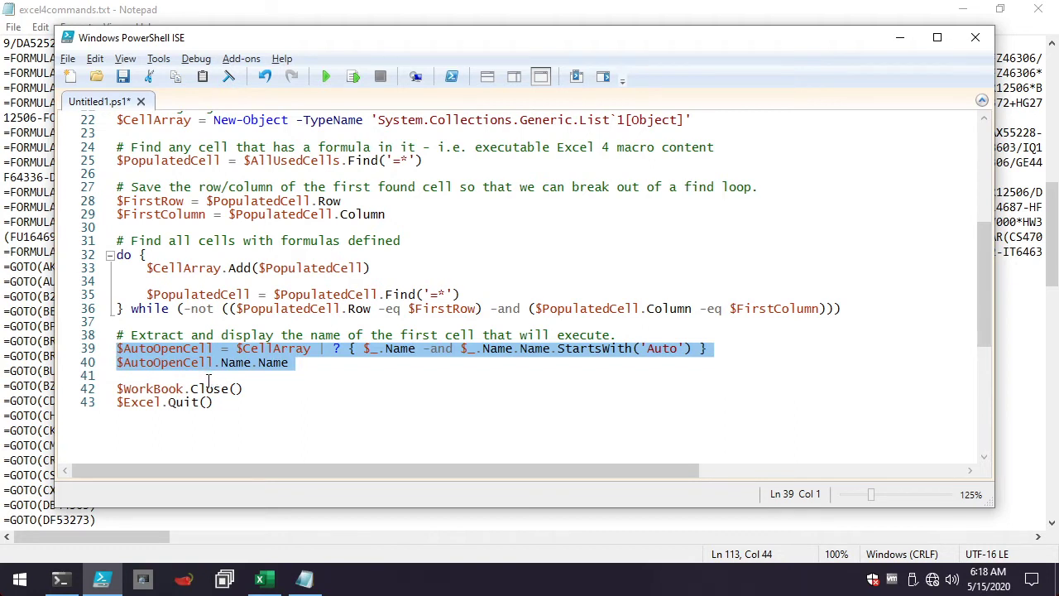
Run the copied $AutoOpenCell lines in the PowerShell console and examine the prefix and suffix of the returned cell name
key("alt+Tab")
key("alt+Tab")
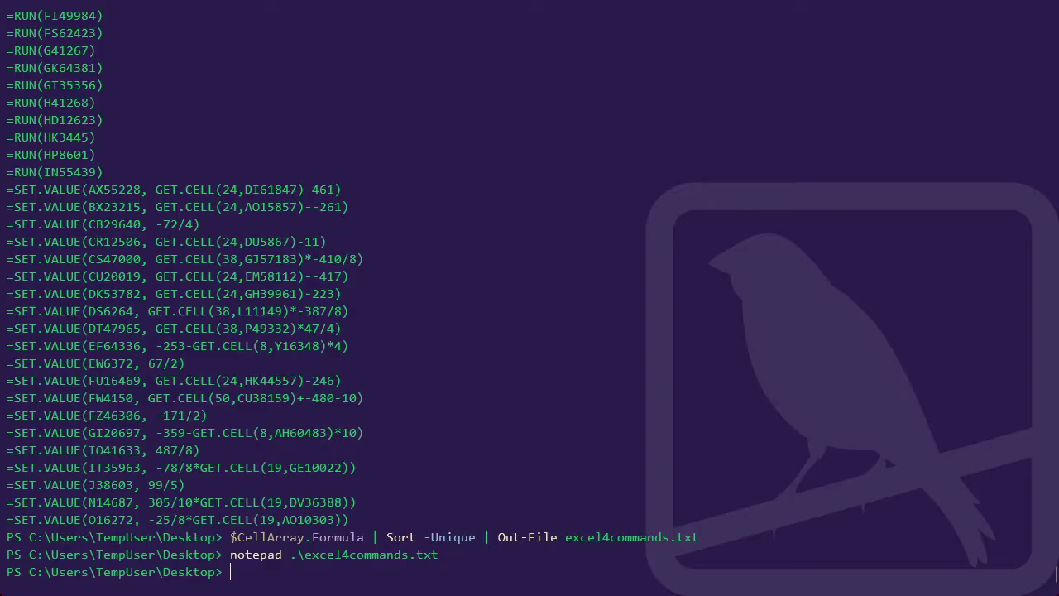
key("ctrl+v")
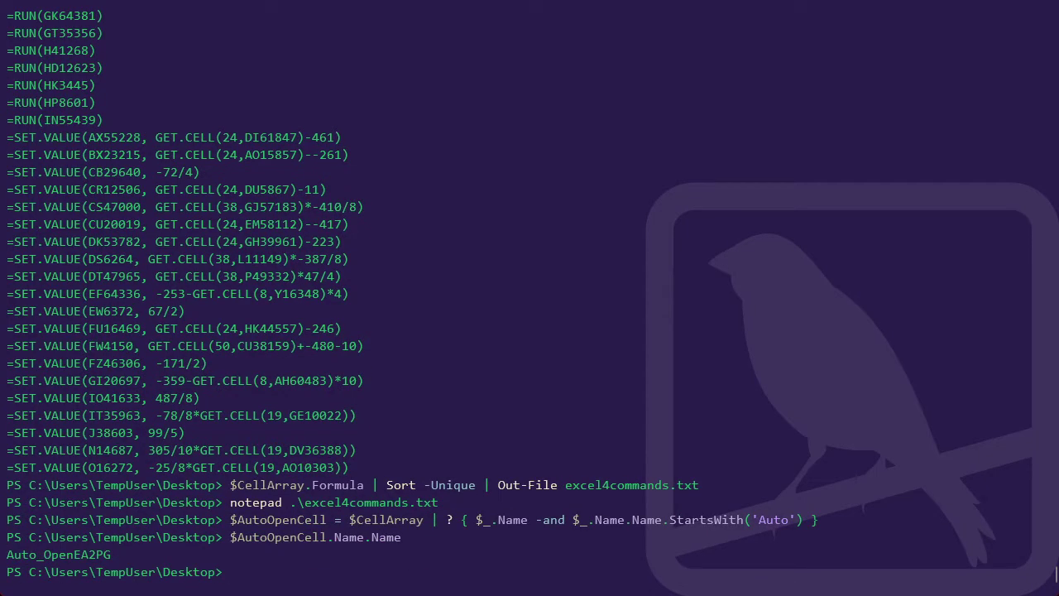
left_click_drag(7, 553, 74, 553)
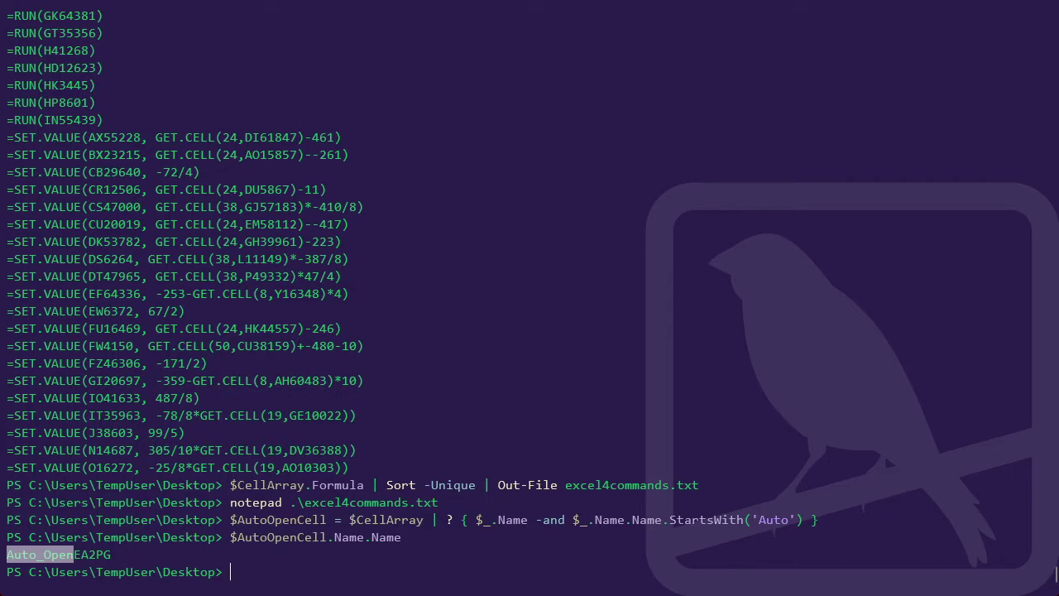
left_click_drag(75, 555, 111, 555)
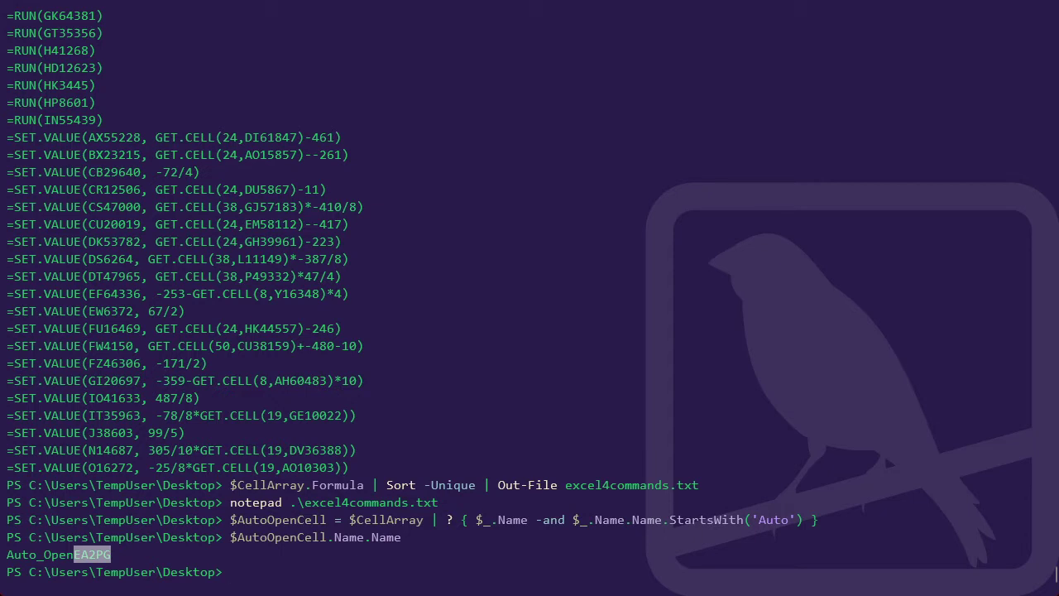
key("alt+Tab")
key("alt+Tab")
key("alt+Tab")
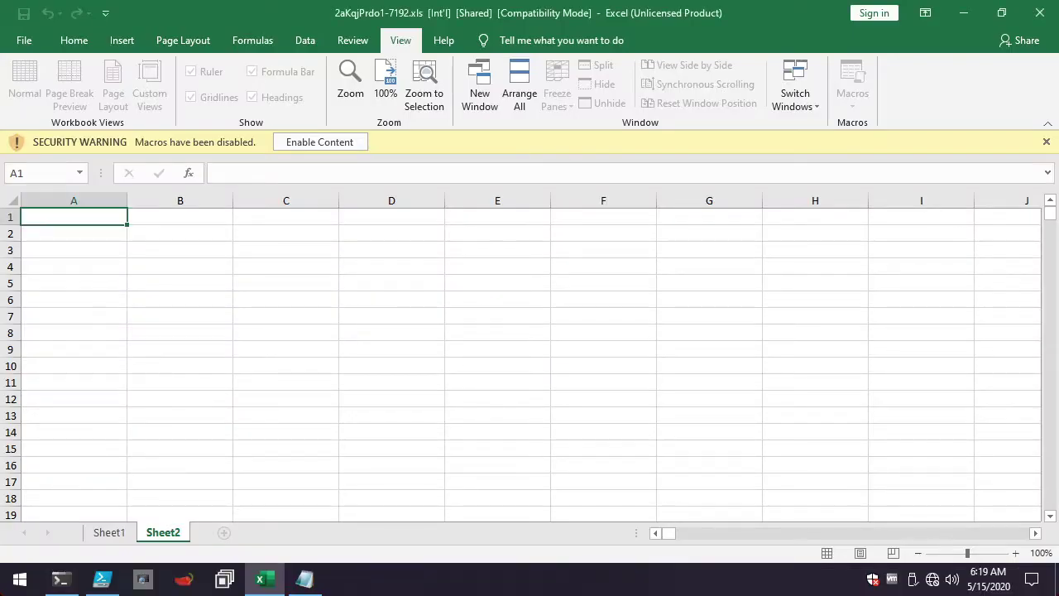
key("ctrl+f")
key("Tab")
key("Tab")
key("Tab")
key("Tab")
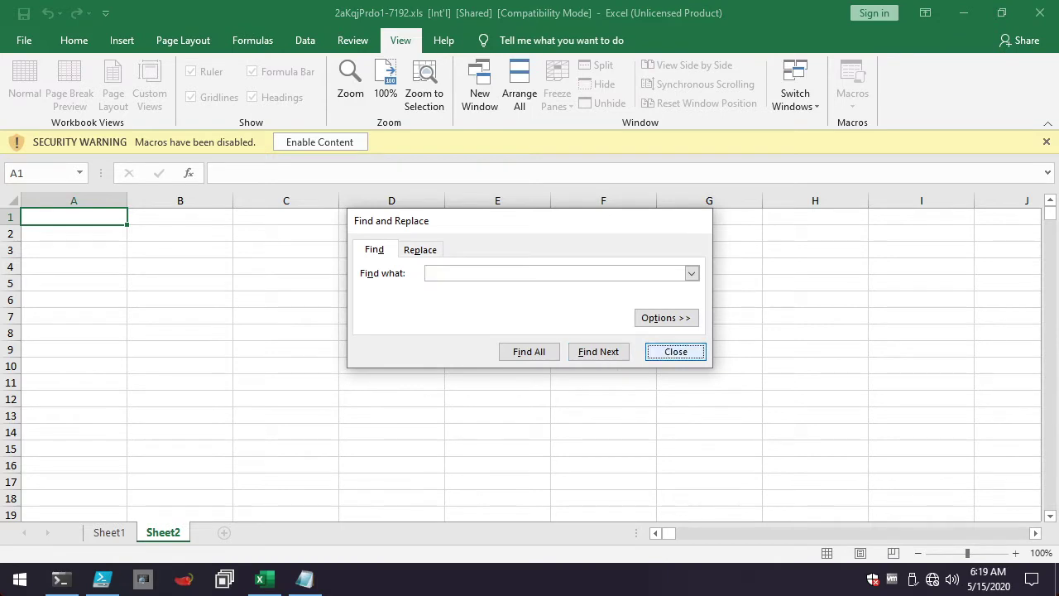
key("Return")
left_click(603, 315)
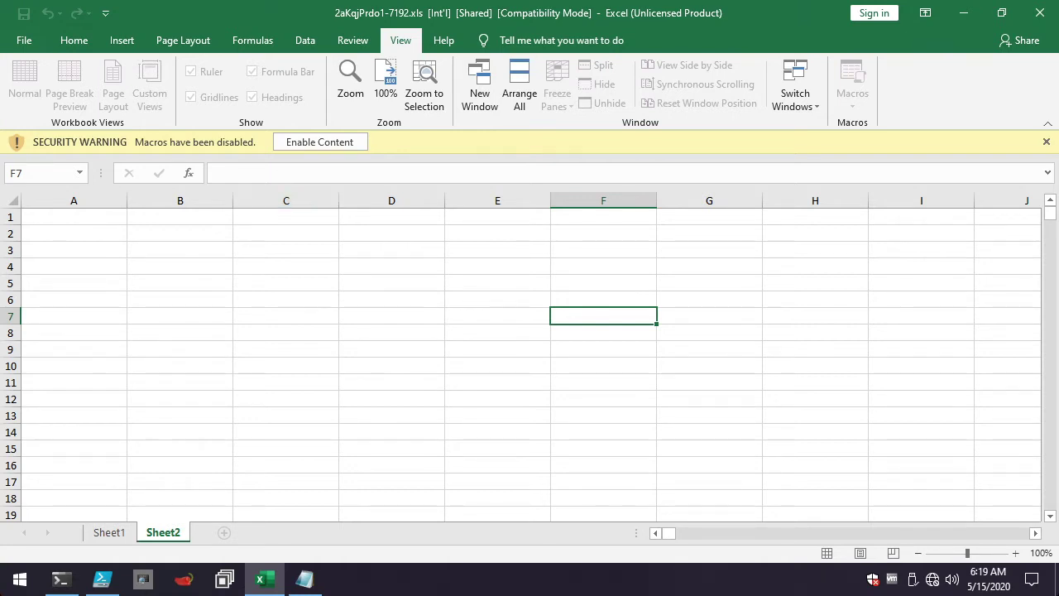
left_click(285, 315)
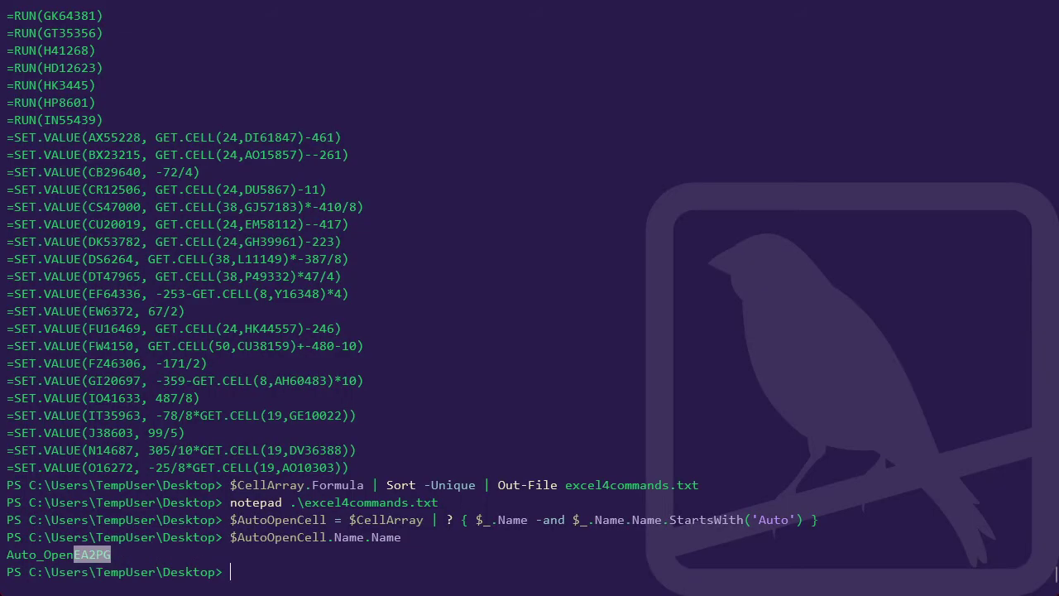
Query the row of the auto-open cell in the PowerShell console with $AutoOpenCell.Row
key("Up")
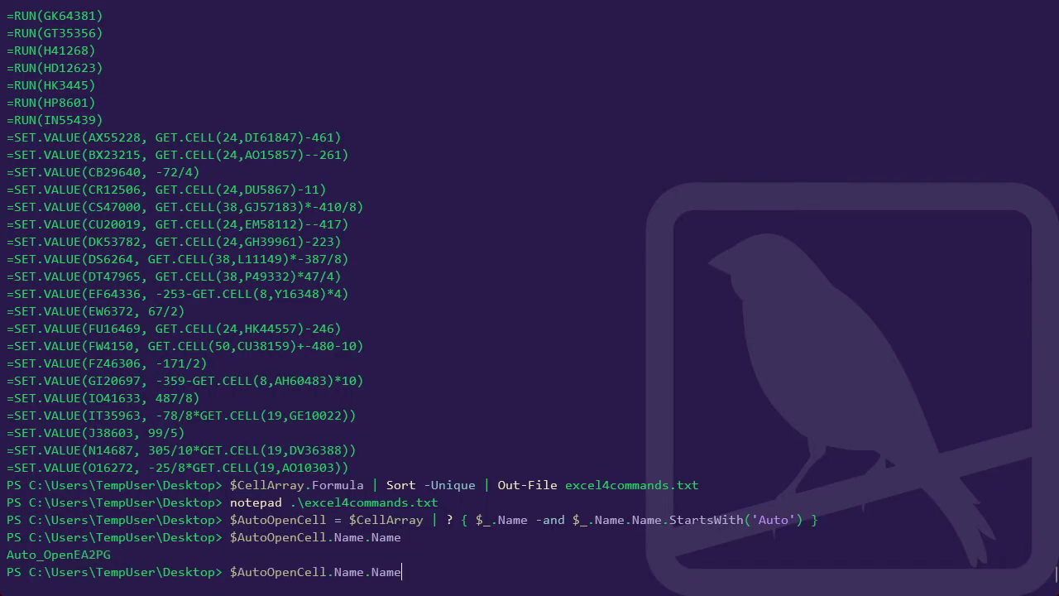
key("BackSpace")
key("BackSpace")
key("BackSpace")
key("BackSpace")
key("BackSpace")
key("BackSpace")
key("BackSpace")
key("BackSpace")
key("BackSpace")
type("Row")
key("Return")
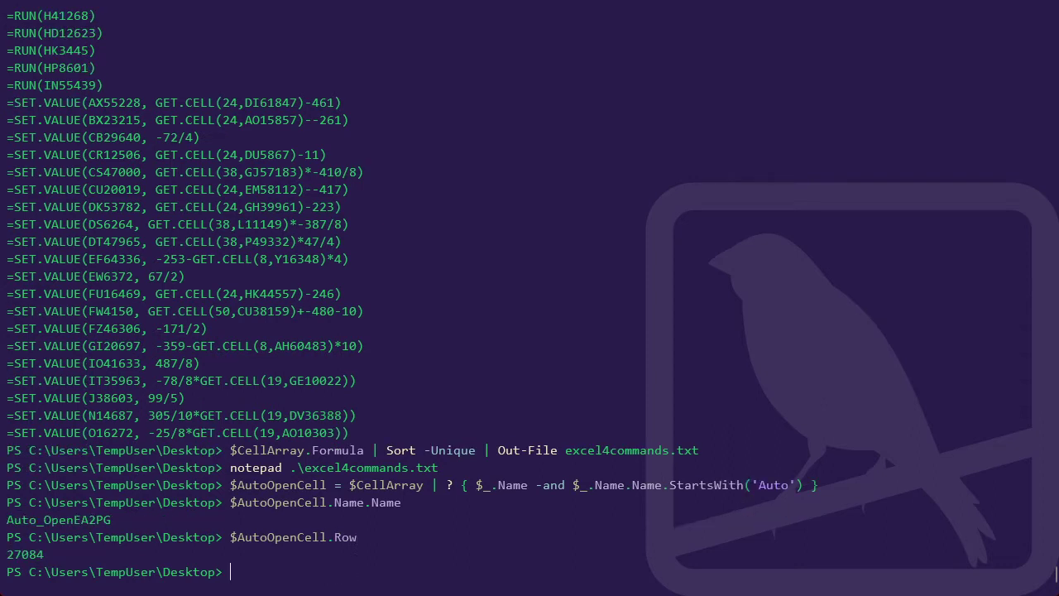
Query the auto-open cell's column with $AutoOpenCell.Column
key("Up")
key("BackSpace")
key("BackSpace")
key("BackSpace")
type("Column")
key("Return")
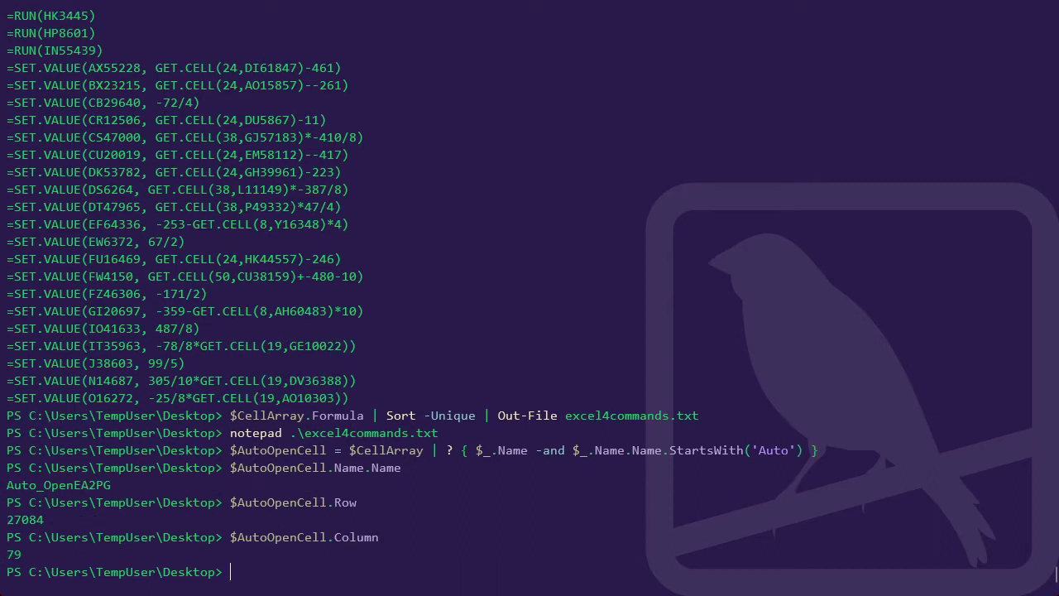
Switch to the workbook in Excel and find row 27084 on Sheet2, the auto-open cell's row
key("alt+Tab")
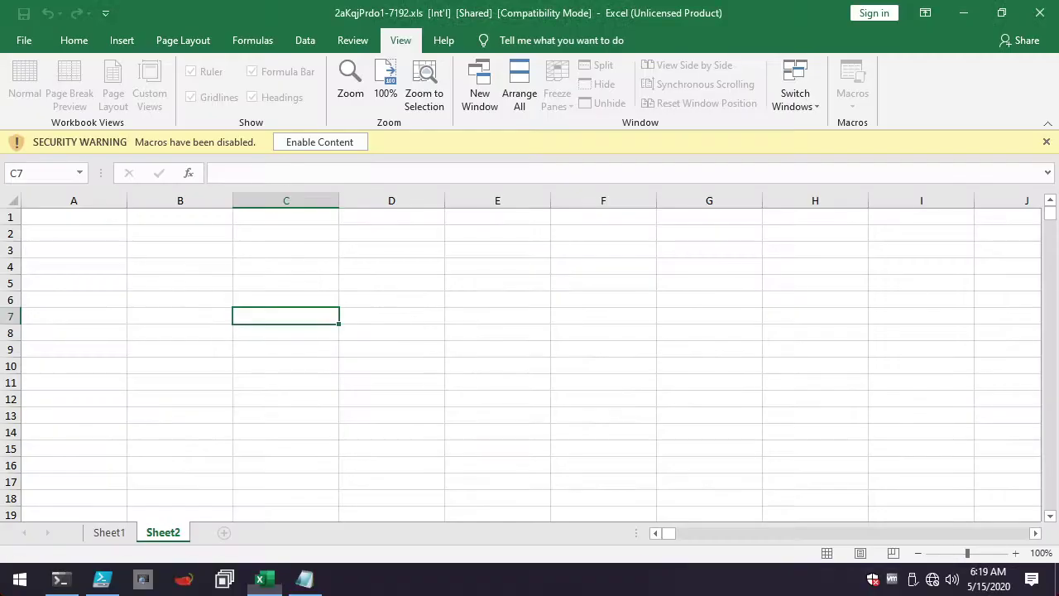
left_click_drag(1051, 213, 1050, 385)
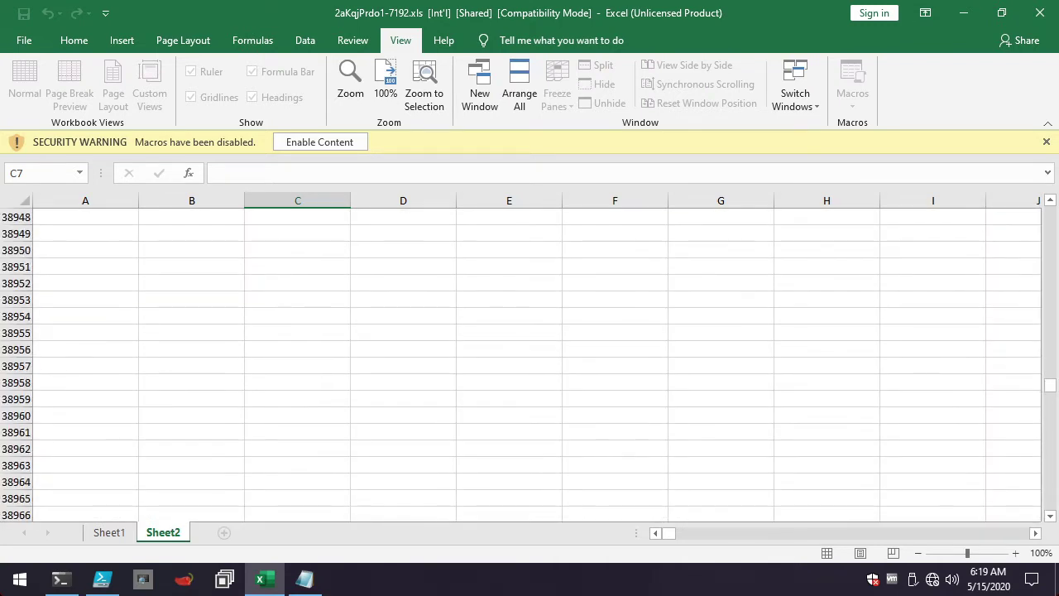
scroll(521, 364, "up", 20)
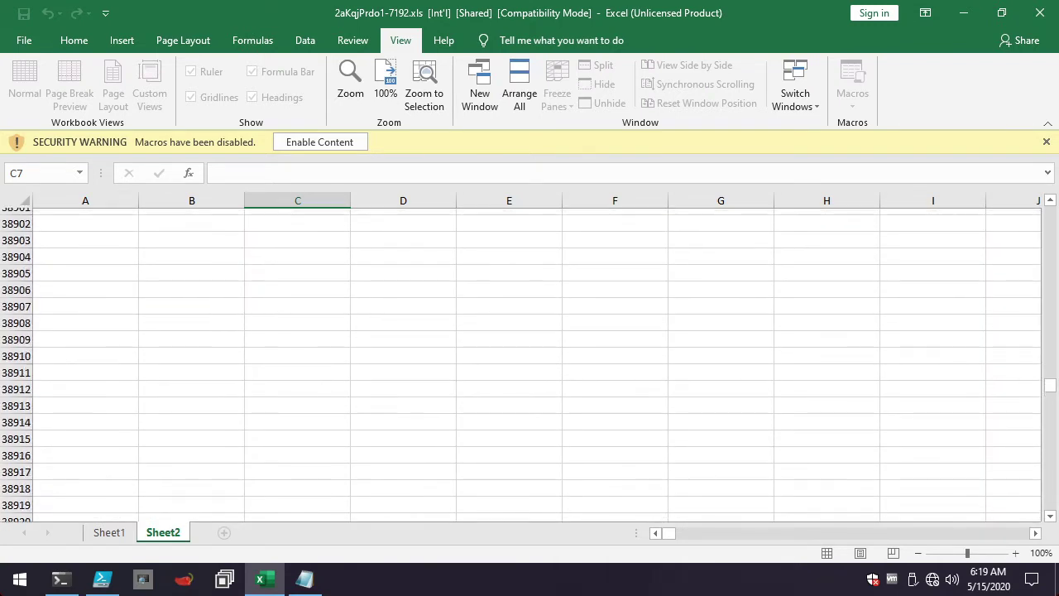
scroll(520, 364, "up", 12)
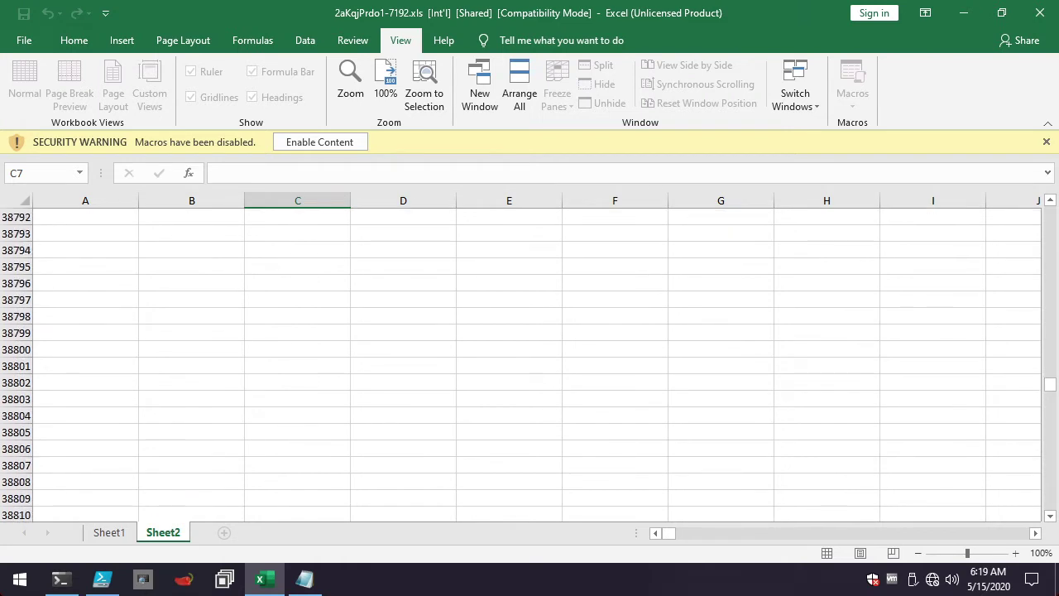
left_click_drag(1050, 383, 1050, 331)
scroll(520, 364, "down", 6)
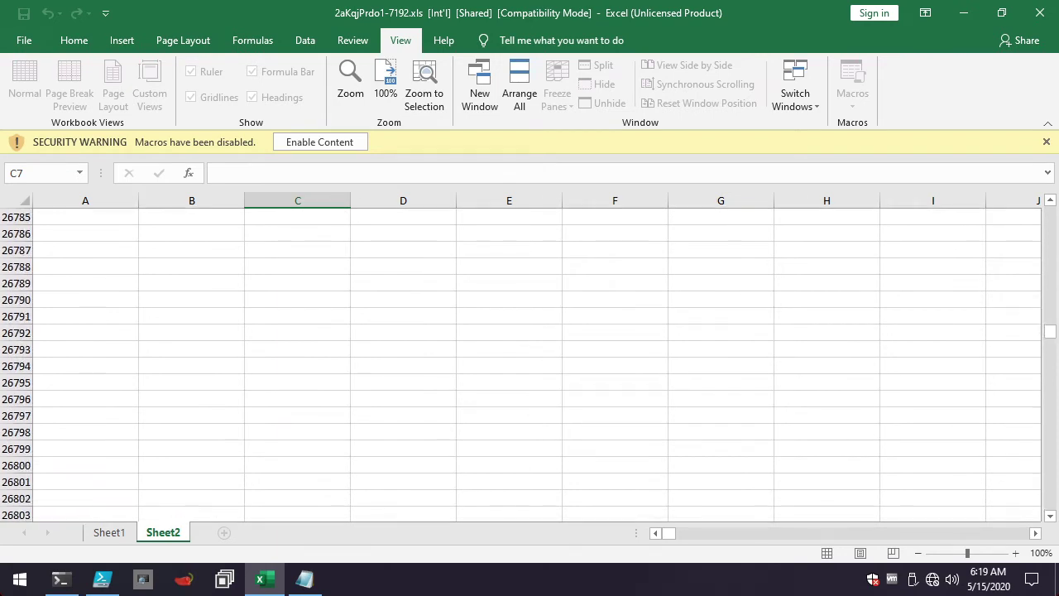
scroll(521, 364, "down", 10)
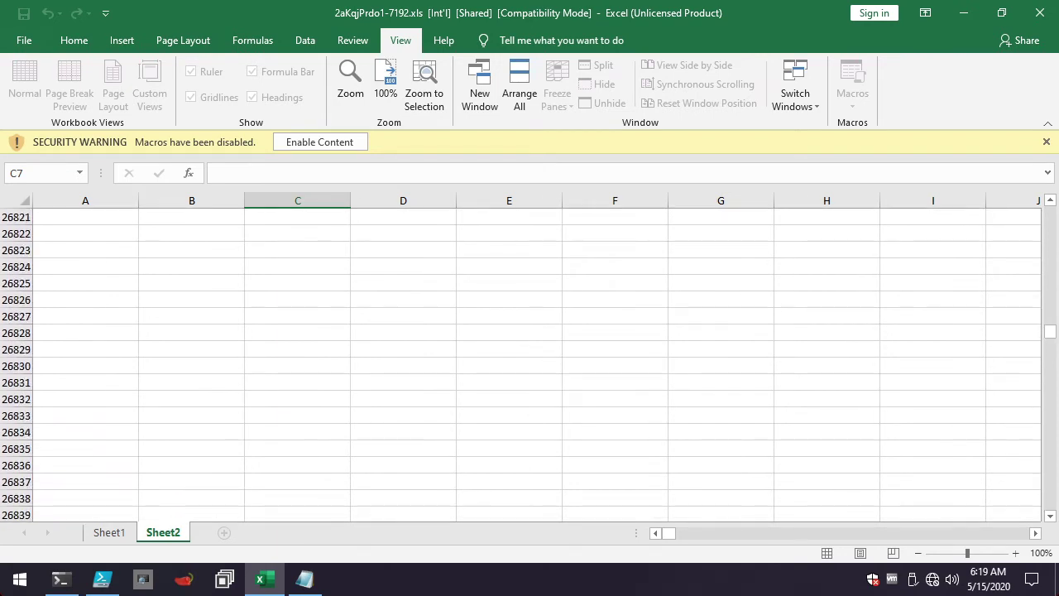
scroll(520, 364, "down", 12)
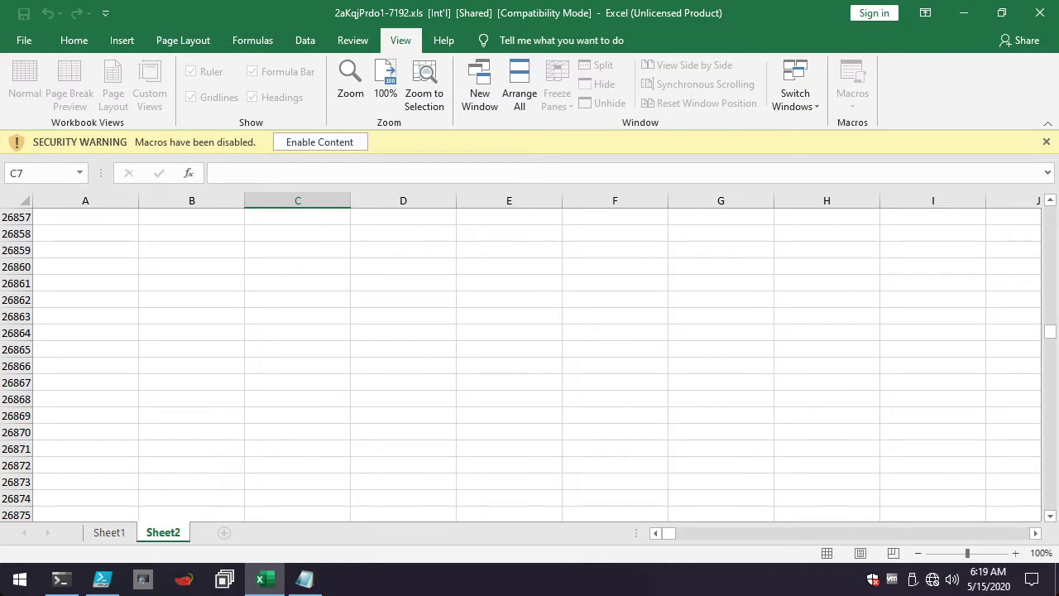
scroll(520, 364, "down", 20)
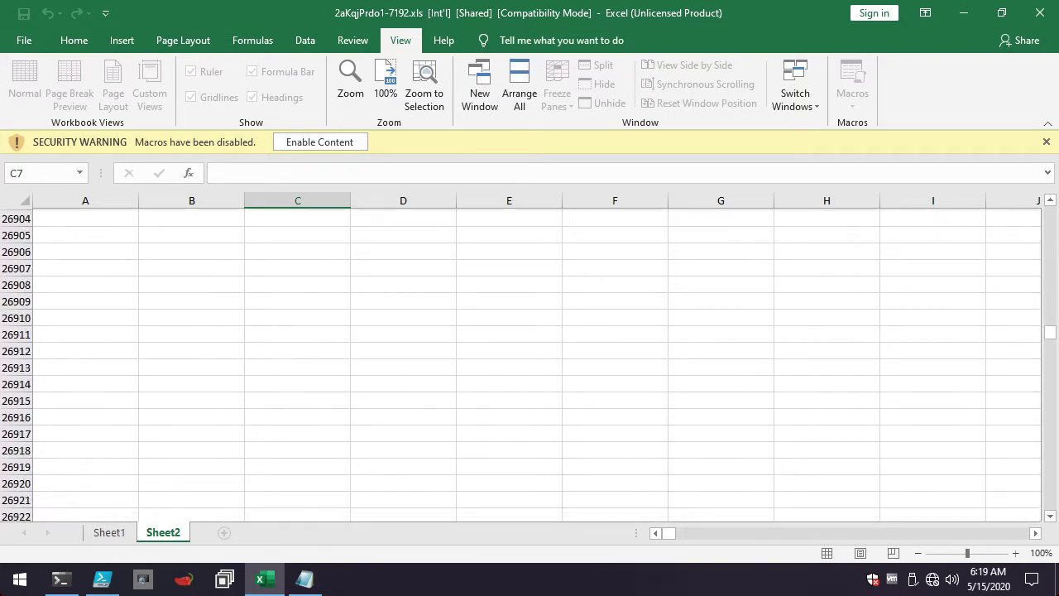
scroll(521, 364, "down", 19)
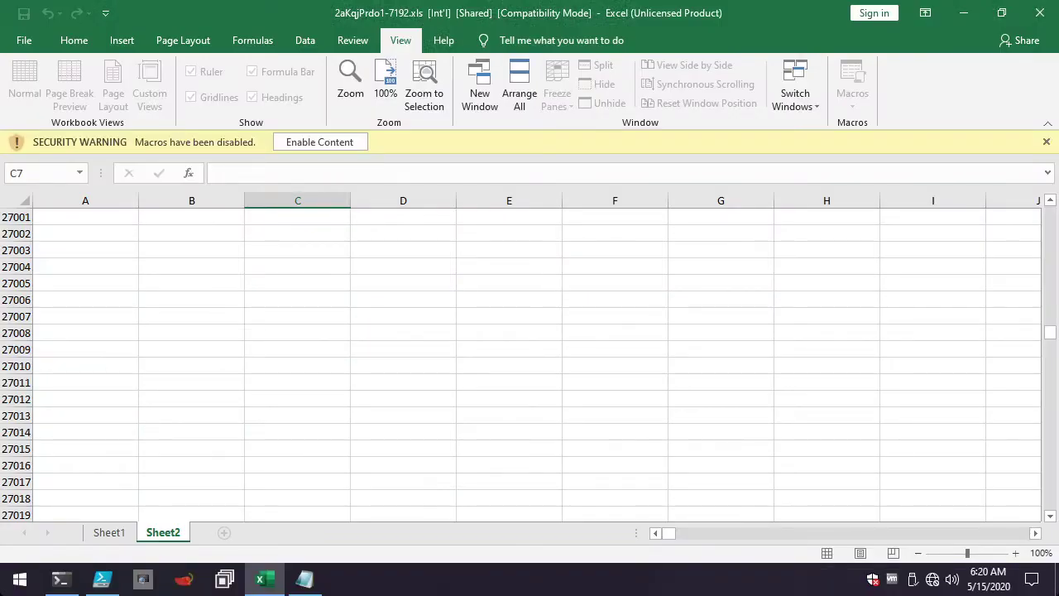
scroll(520, 364, "down", 18)
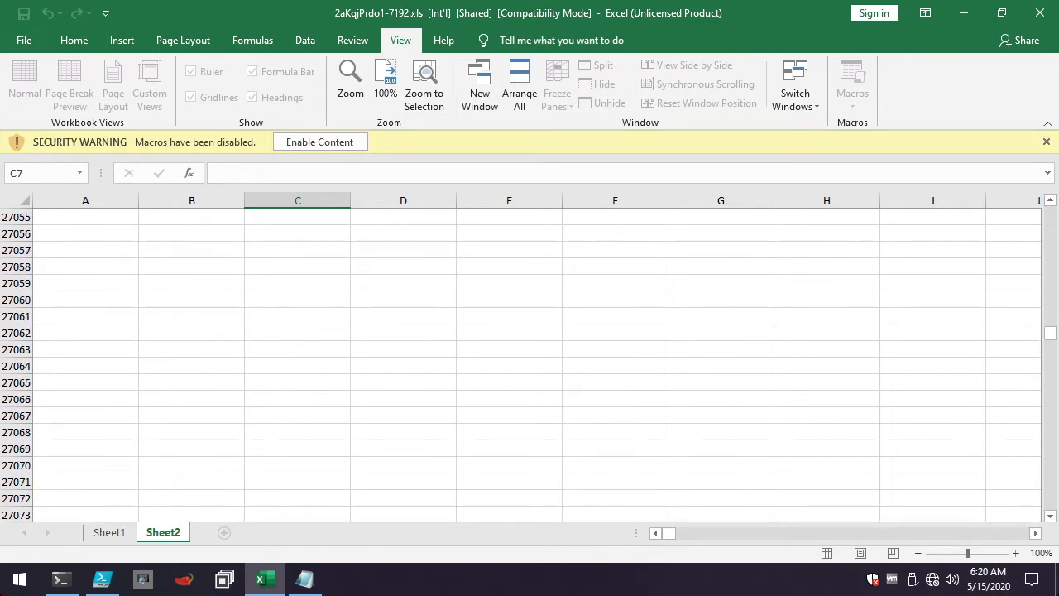
scroll(521, 364, "down", 6)
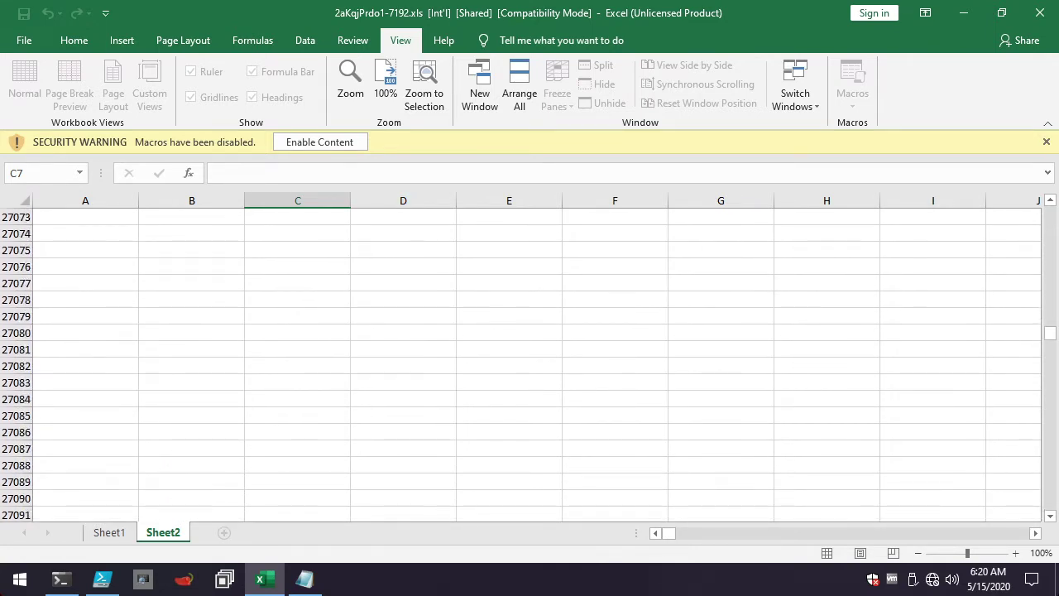
Recheck the auto-open cell's column in the PowerShell console, then return to Excel and select cell CA27084 on Sheet2
key("alt+Tab")
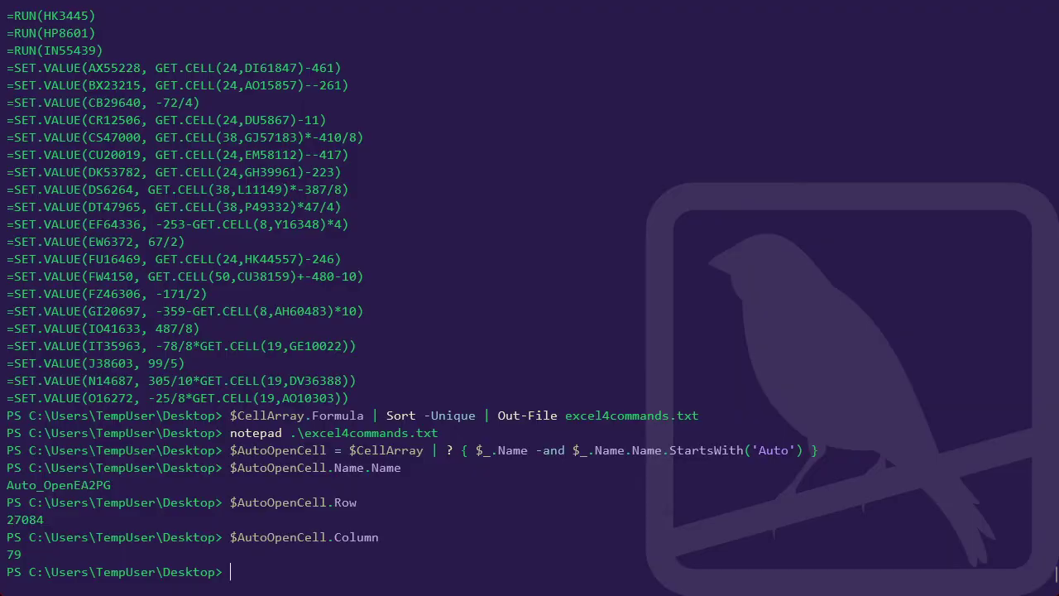
key("alt+Tab")
scroll(538, 364, "right", 12)
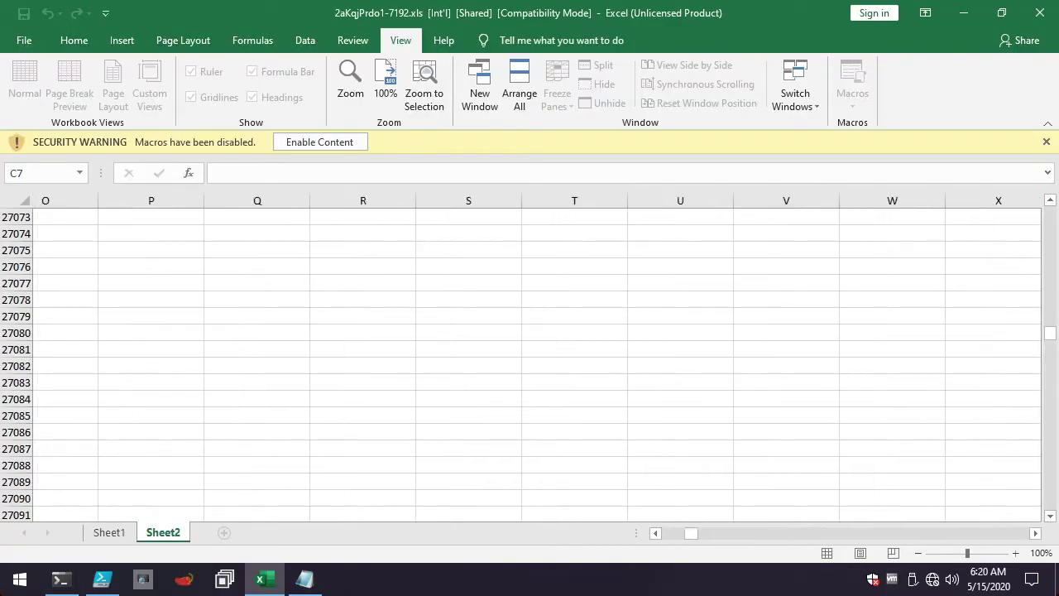
scroll(538, 365, "right", 10)
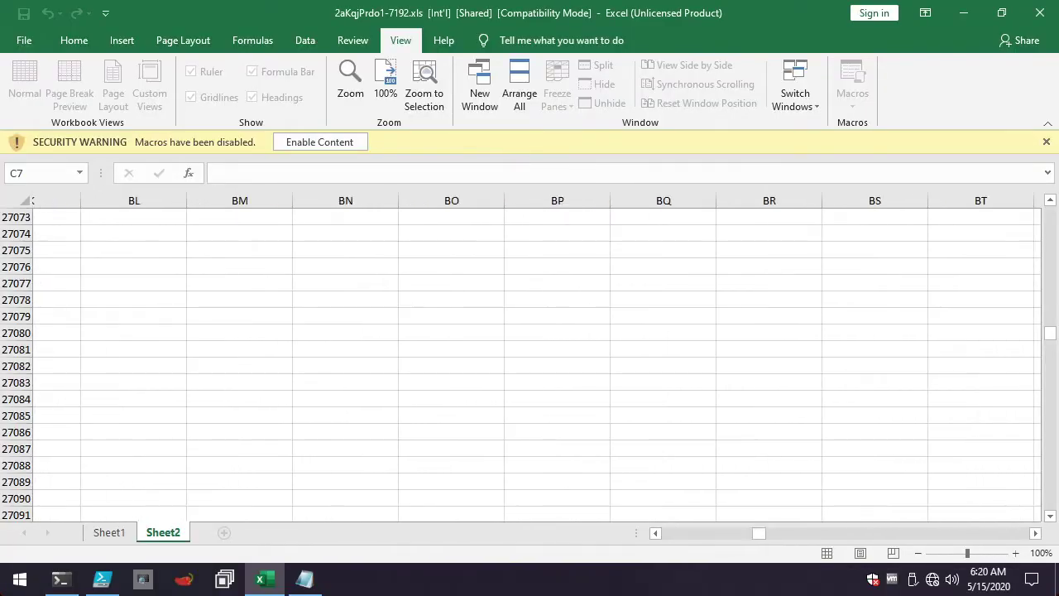
left_click(720, 399)
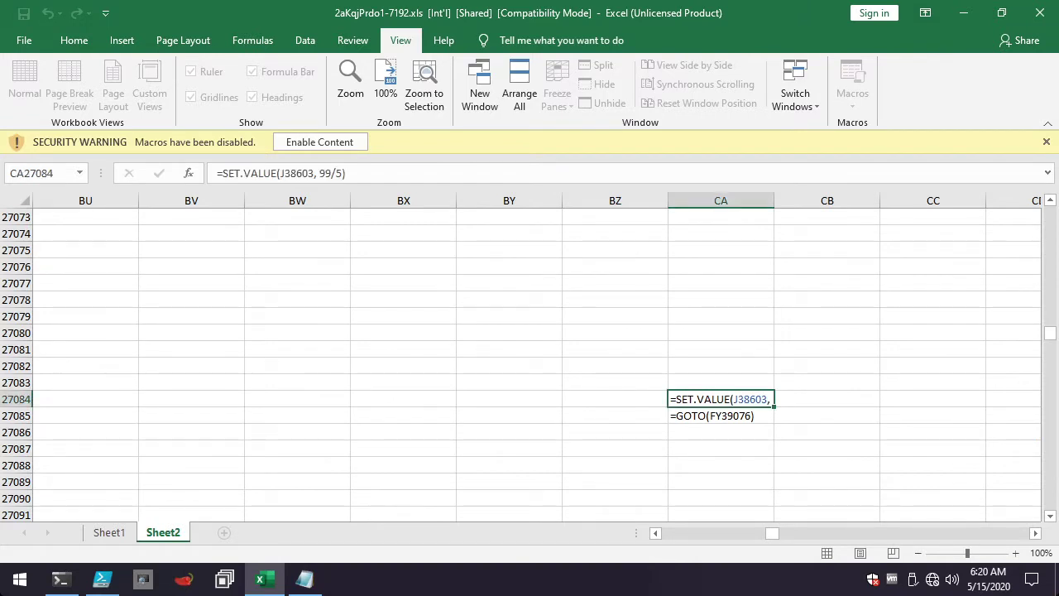
Check the available cell commands for CA27084 and examine the macro formulas in CA27084 and CA27085
right_click(701, 400)
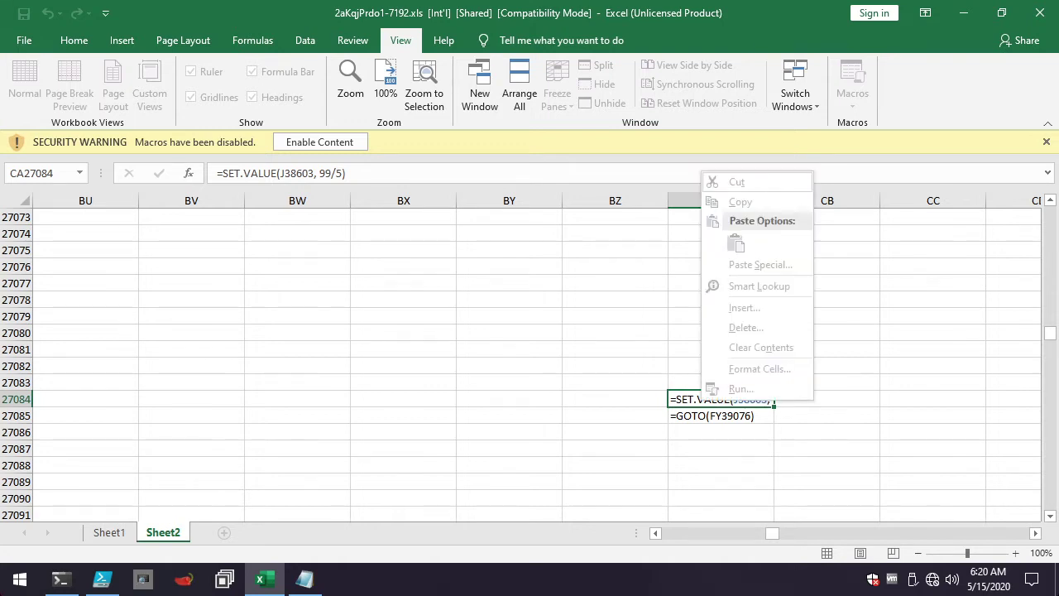
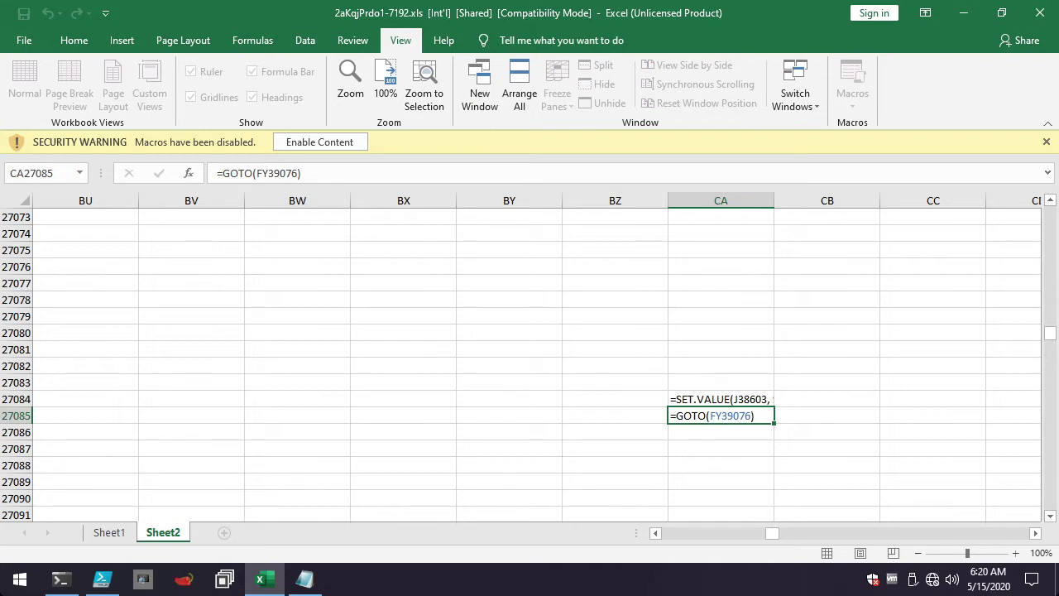
key("super+x")
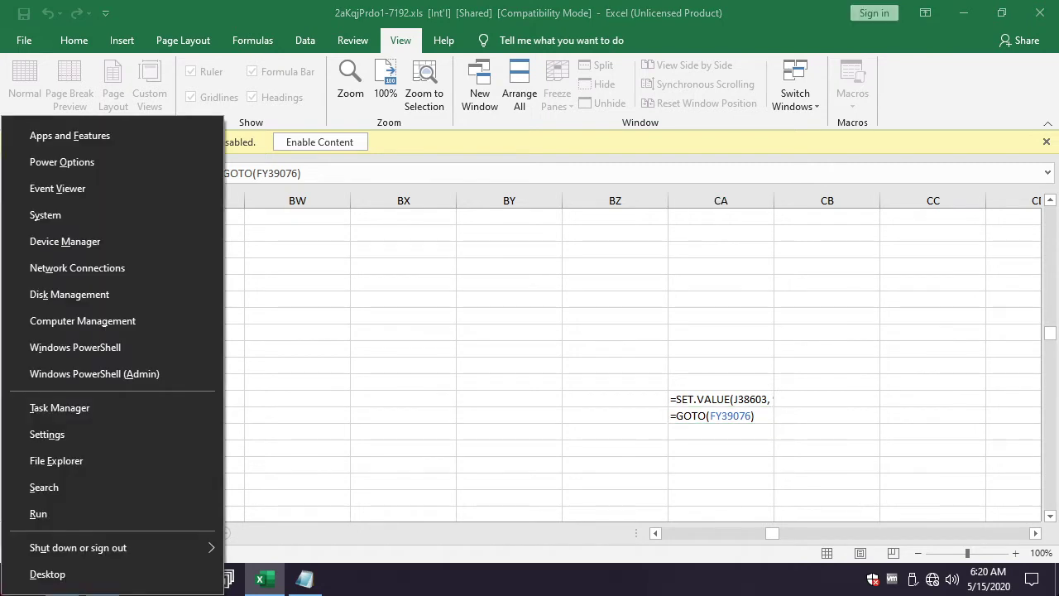
key("Escape")
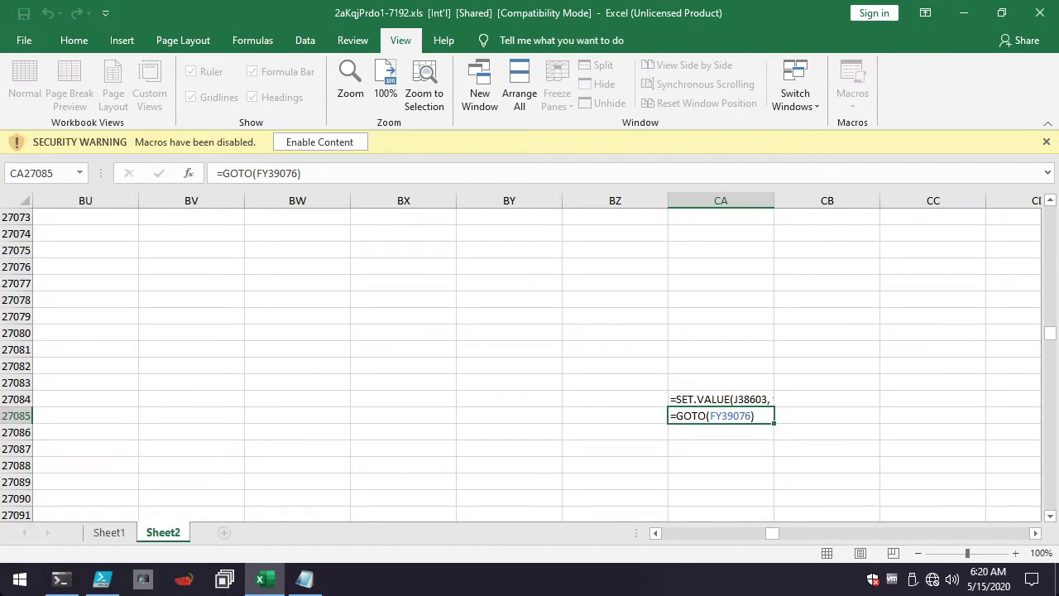
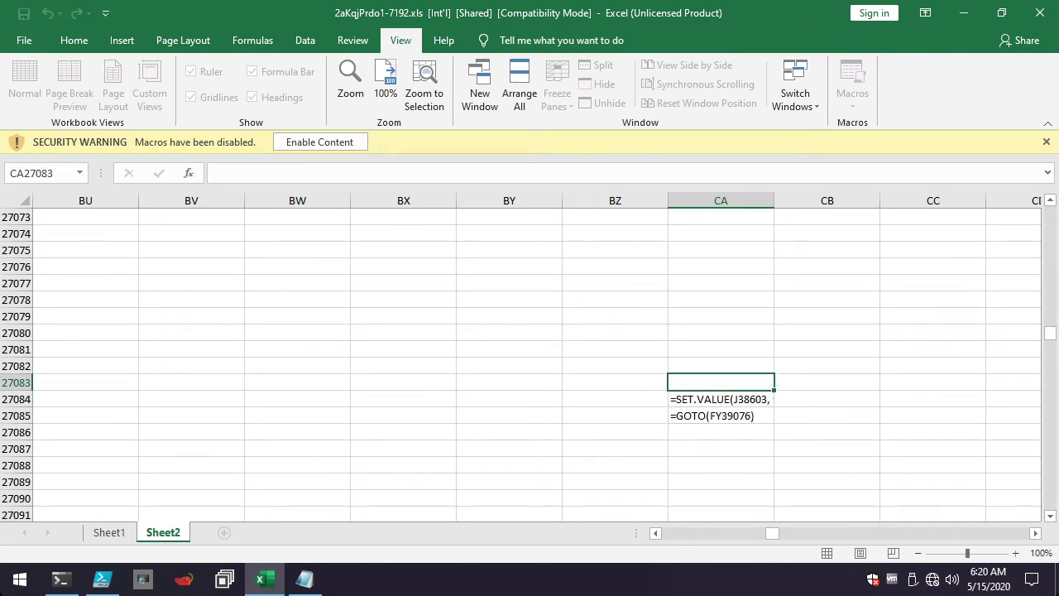
left_click(721, 399)
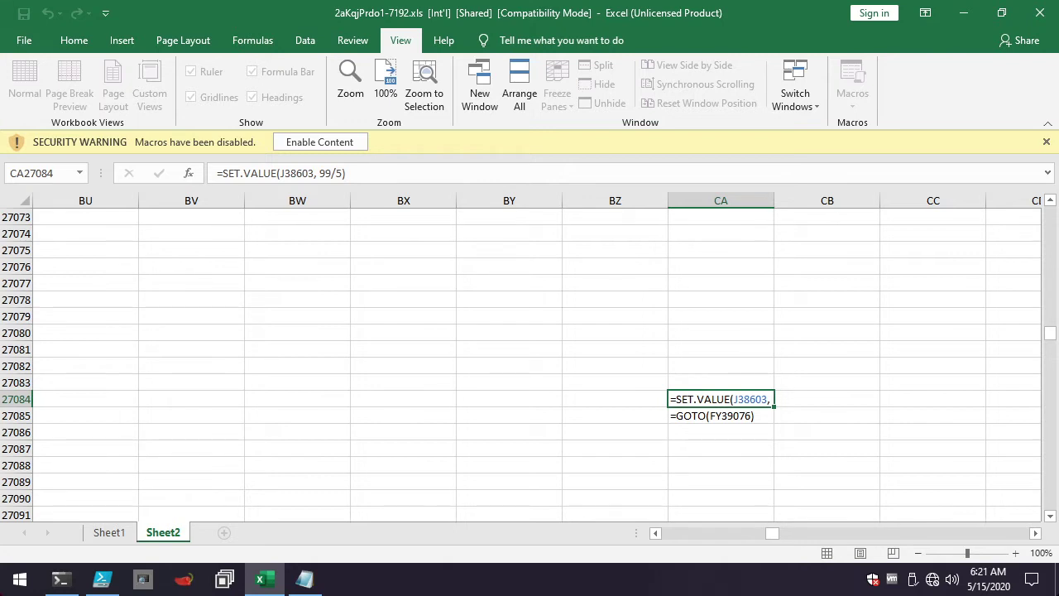
left_click(720, 416)
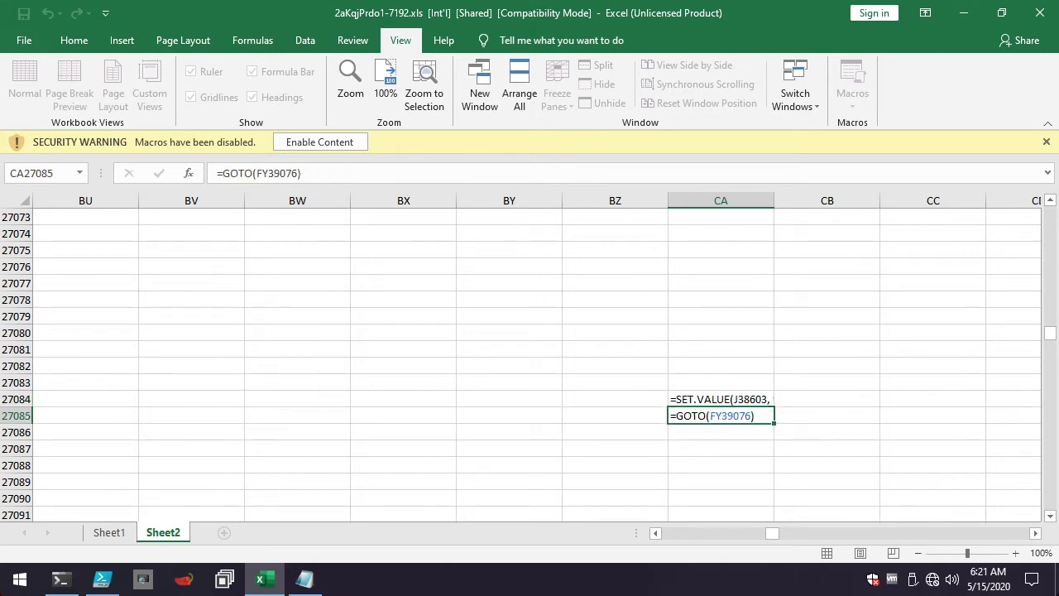
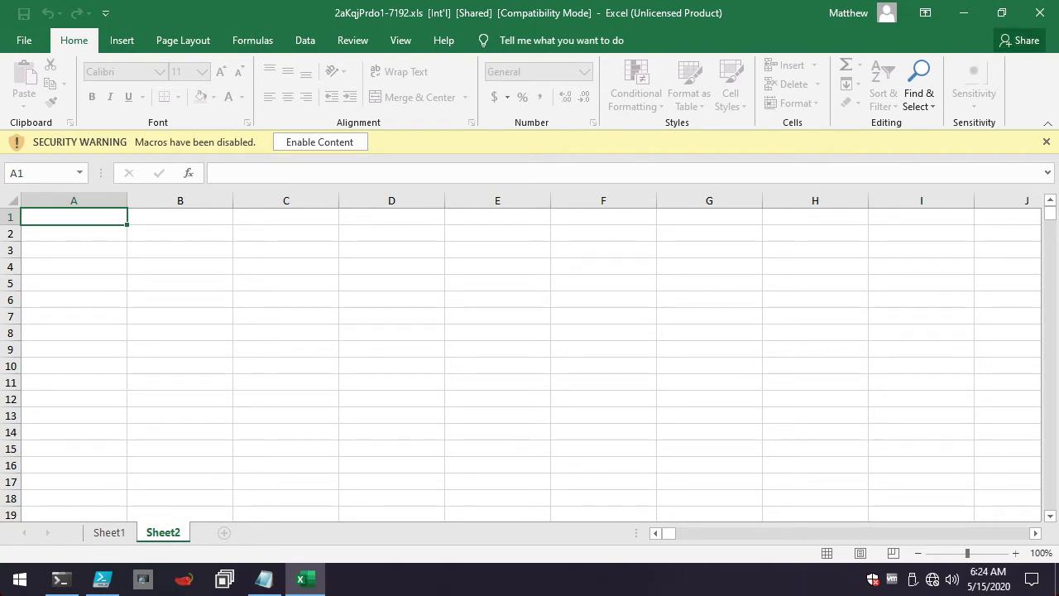
Close the workbook, reopen 2aKqjPrdo1-7192.xls from the desktop, and display Sheet2
left_click(1039, 12)
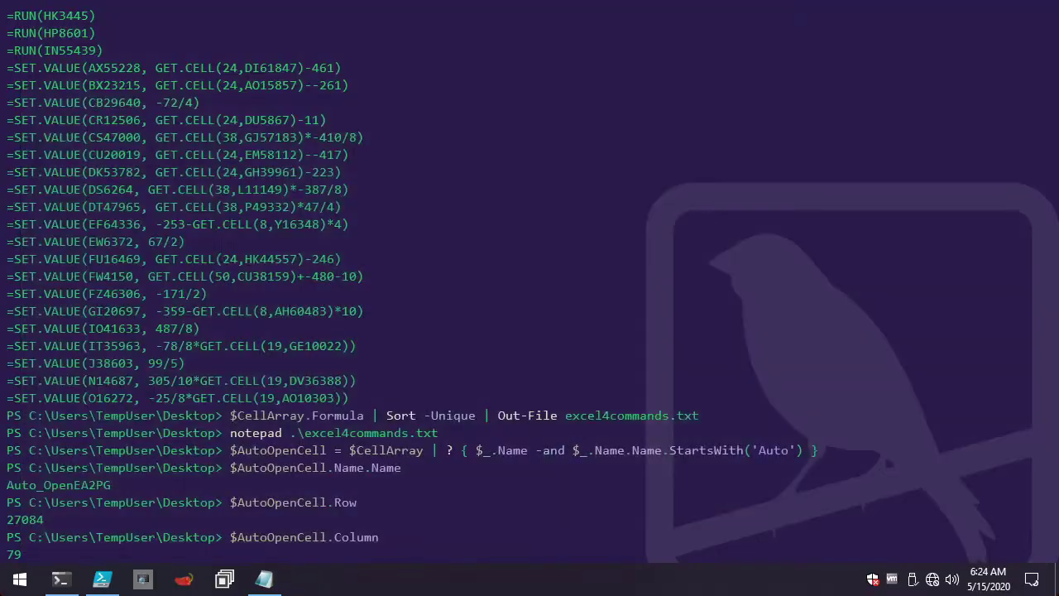
key("super+d")
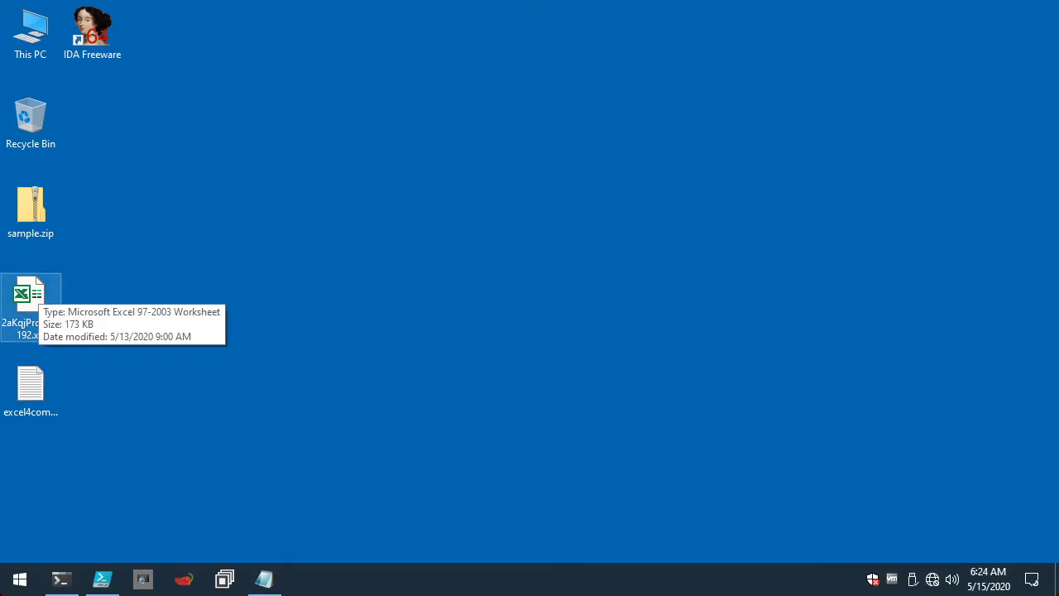
key("Return")
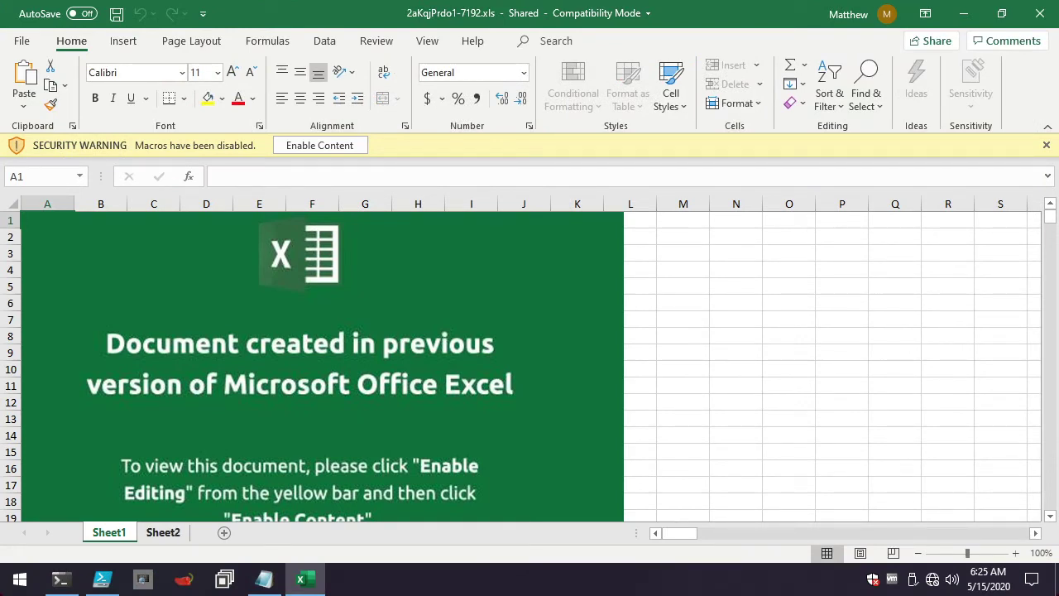
left_click(163, 532)
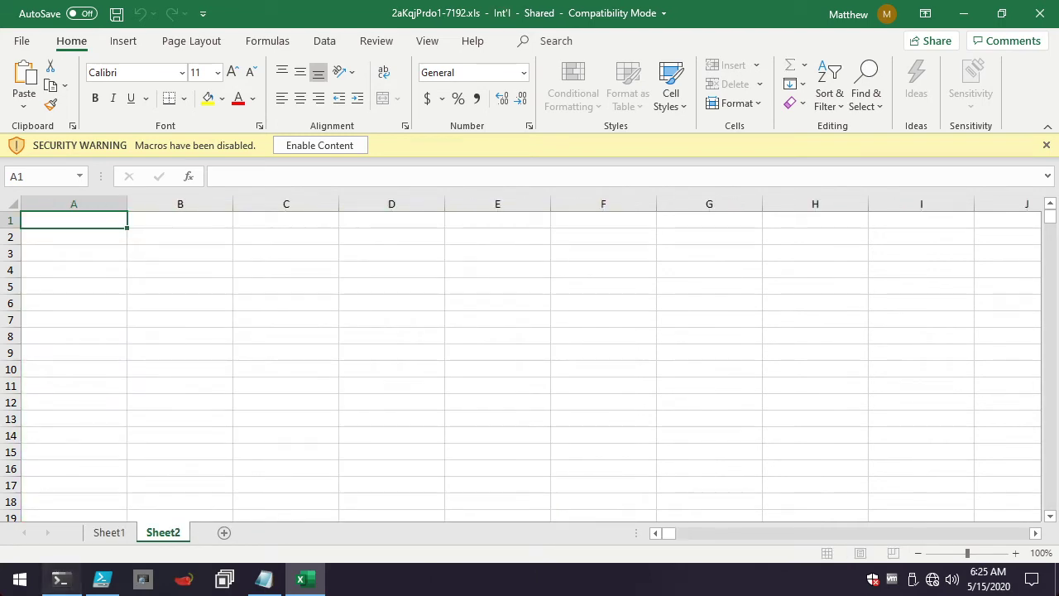
Switch to the PowerShell console and copy the auto-open cell's name, Auto_OpenEA2PG, from the output
left_click(61, 579)
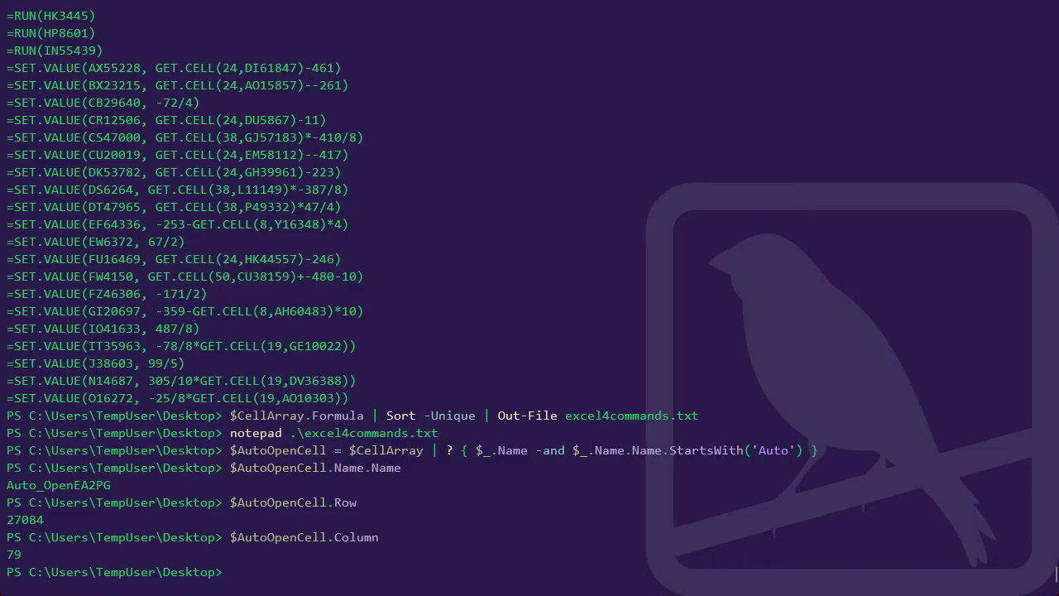
left_click_drag(9, 484, 111, 484)
key("ctrl+c")
Return to Excel and use Go To with the copied reference Auto_OpenEA2PG to jump to the auto-open cell
key("alt+Tab")
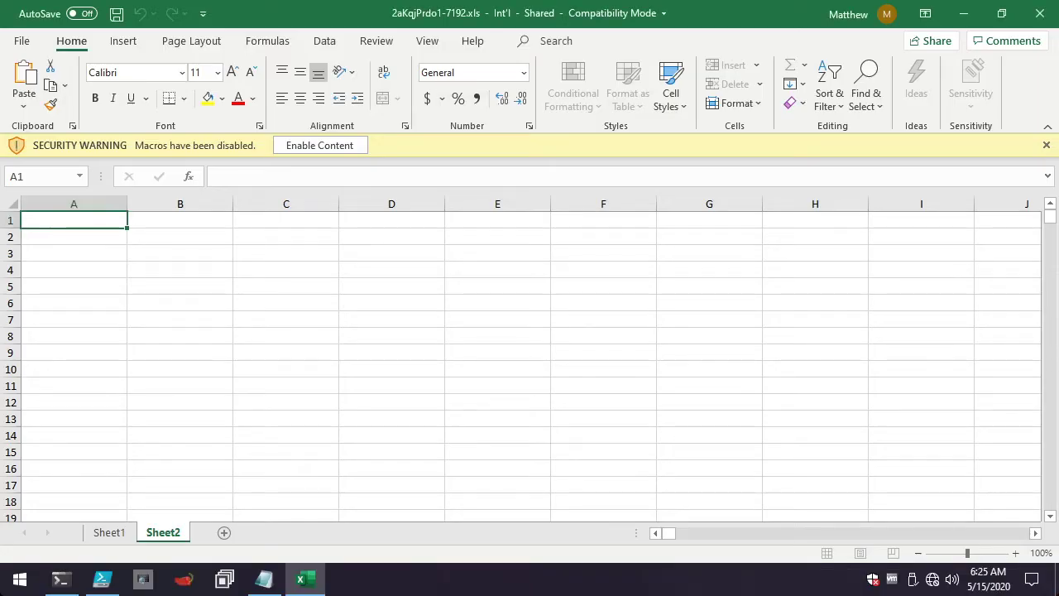
key("ctrl+g")
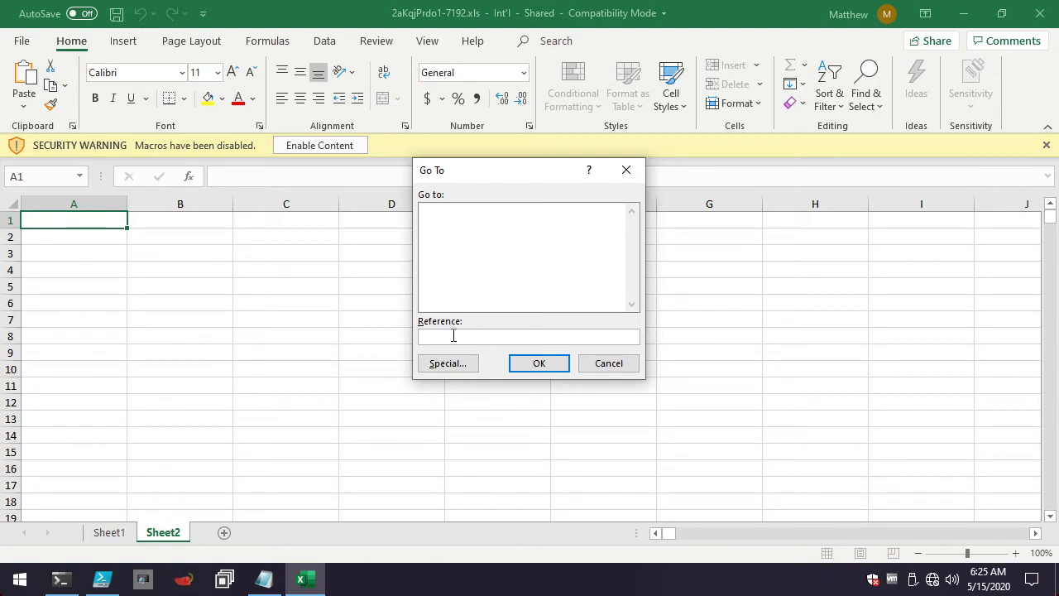
key("ctrl+v")
key("Return")
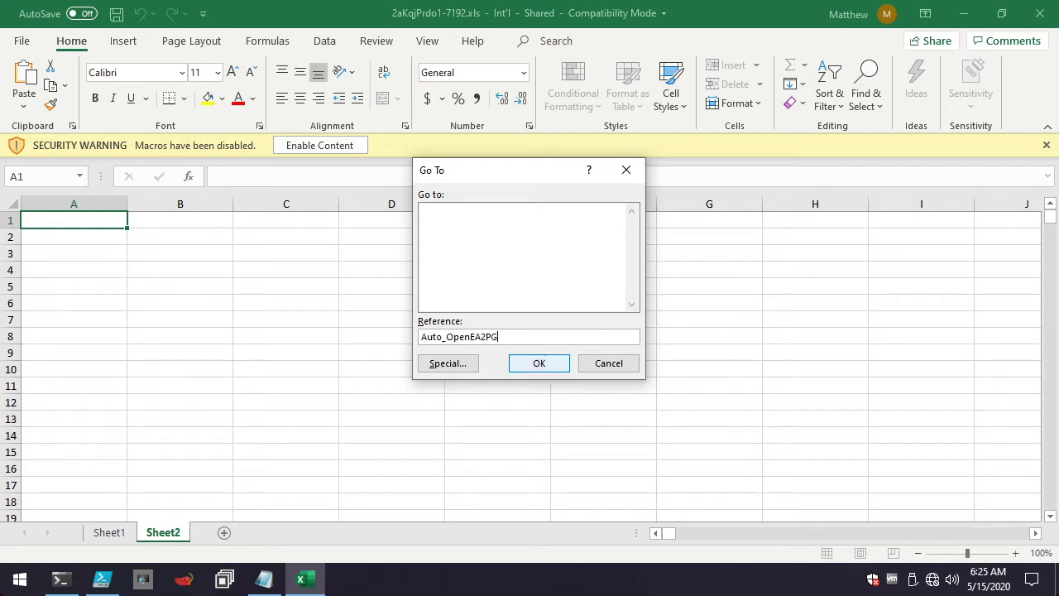
Compare the SET.VALUE formula in the auto-open cell with the GOTO formula directly below it
scroll(520, 366, "down", 1)
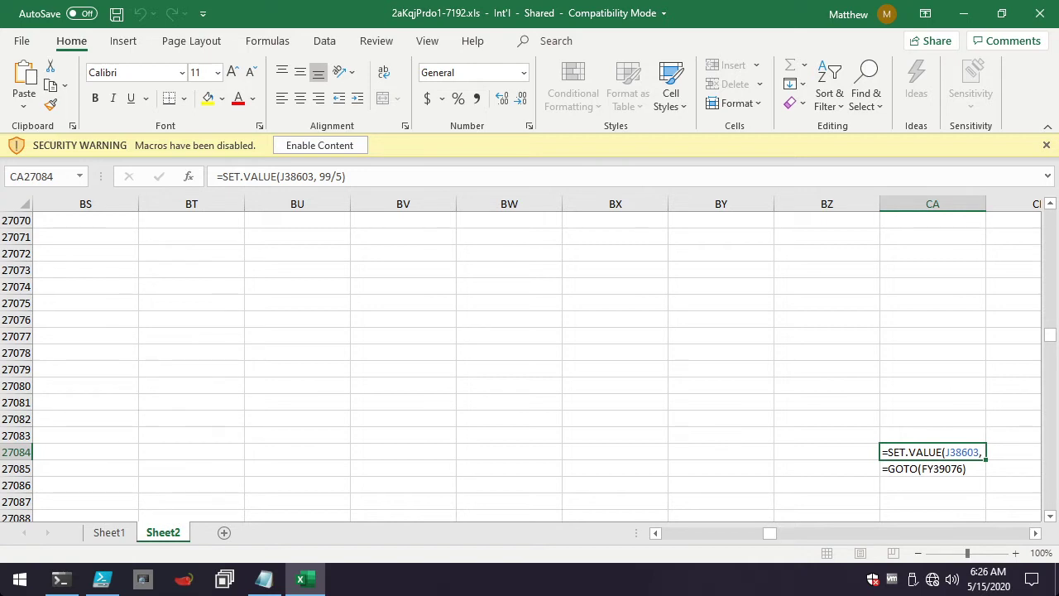
key("Down")
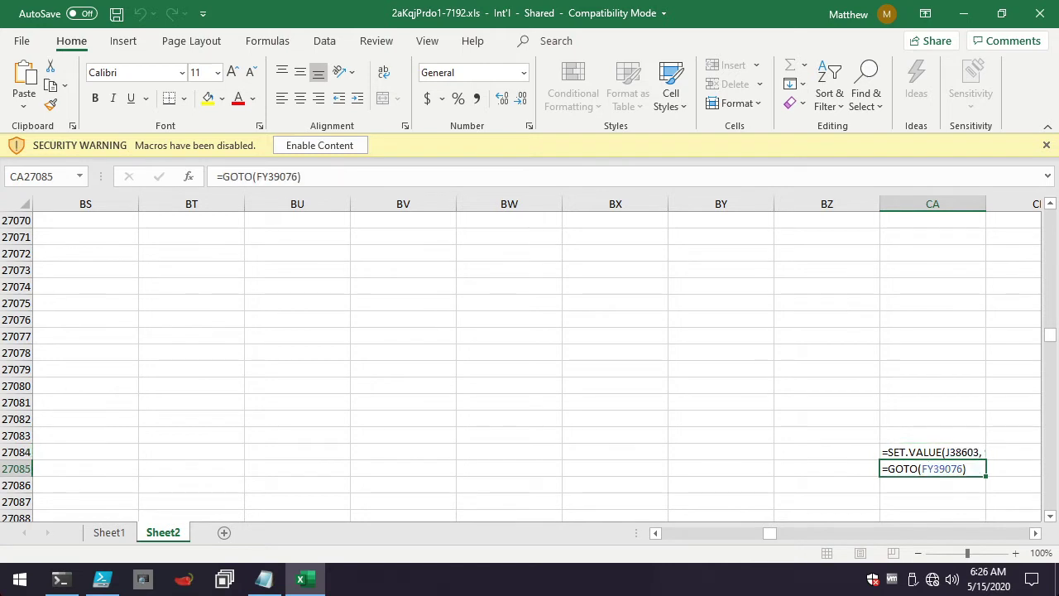
key("Up")
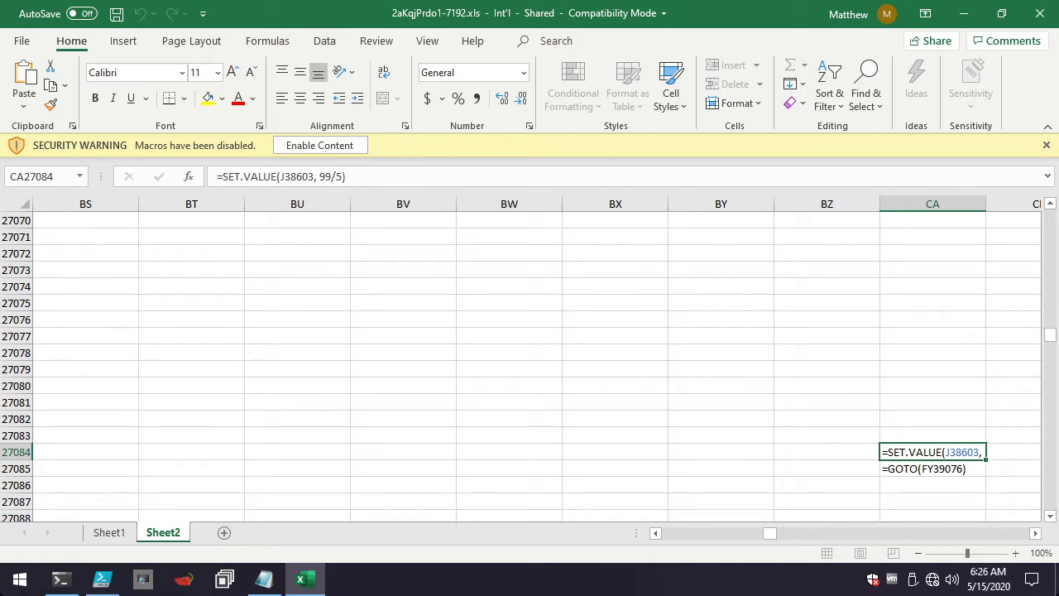
key("Down")
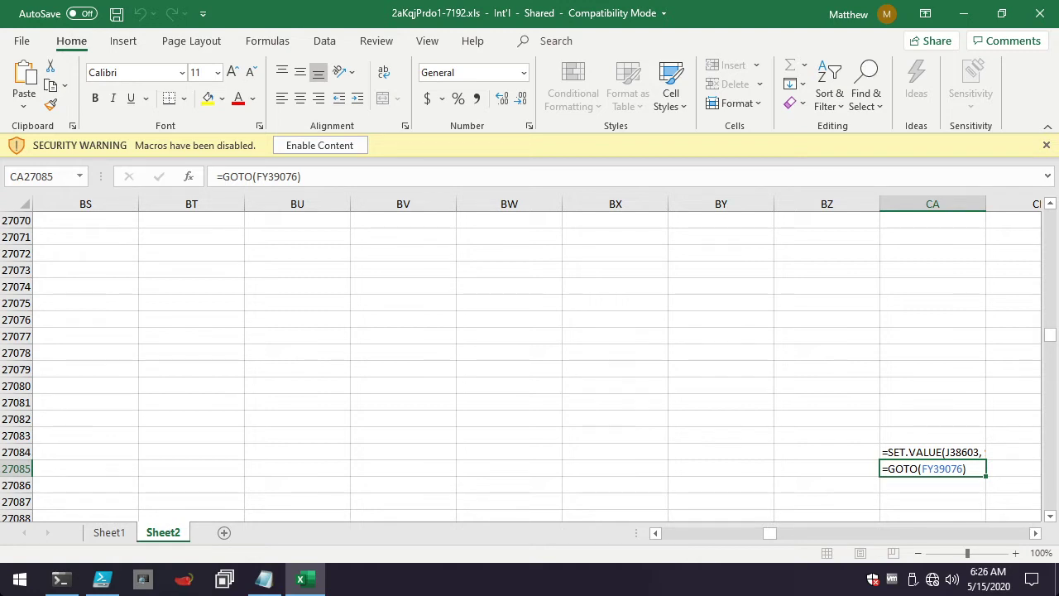
Move the GOTO(FY39076) formula from CA27085 up to CA27082 and start single-stepping the macro at CA27082
key("ctrl+c")
left_click(933, 419)
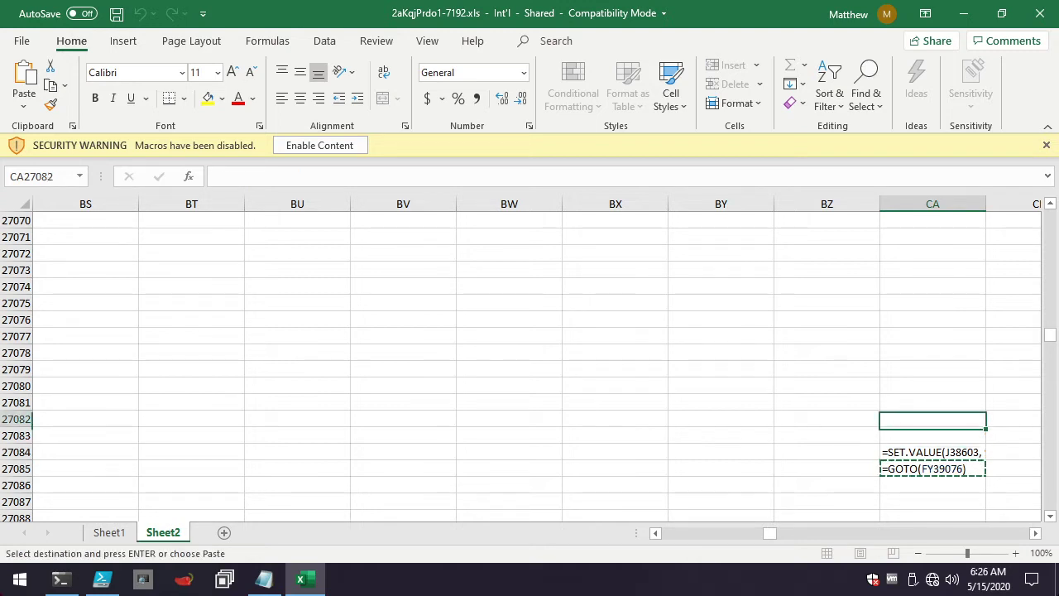
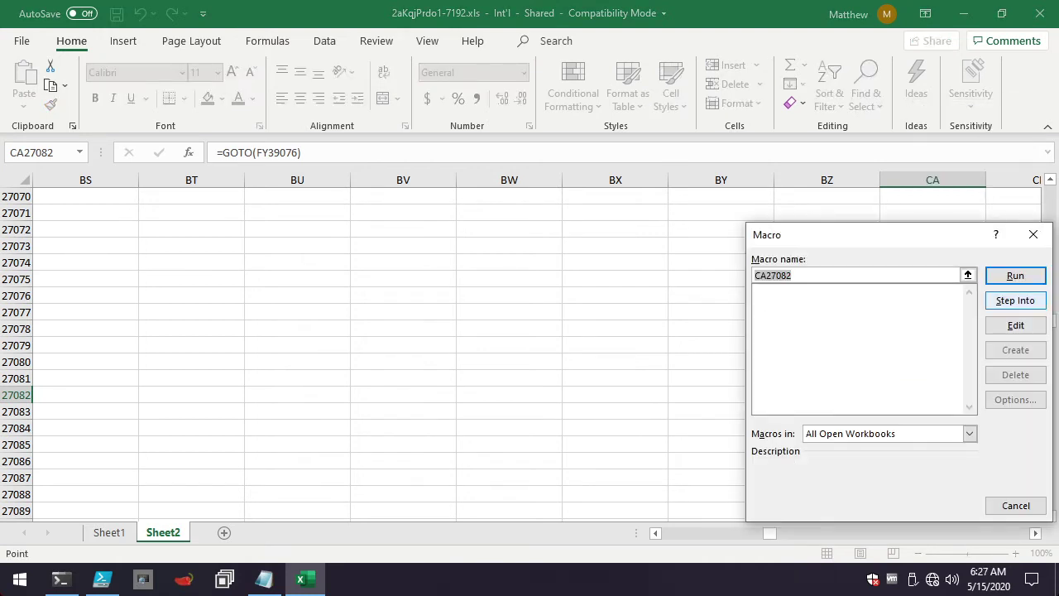
left_click_drag(951, 241, 834, 251)
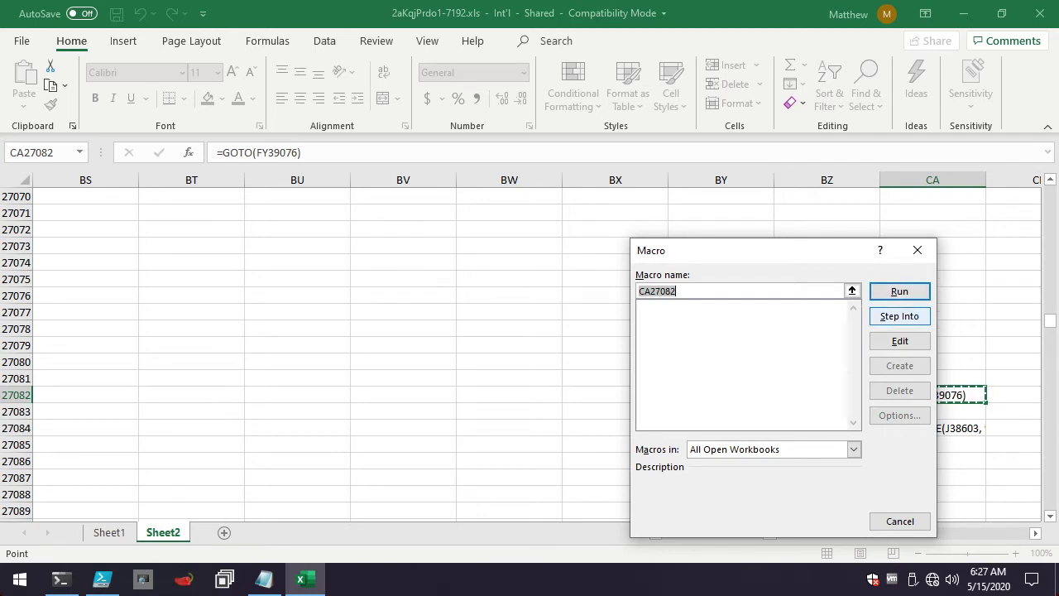
left_click(900, 316)
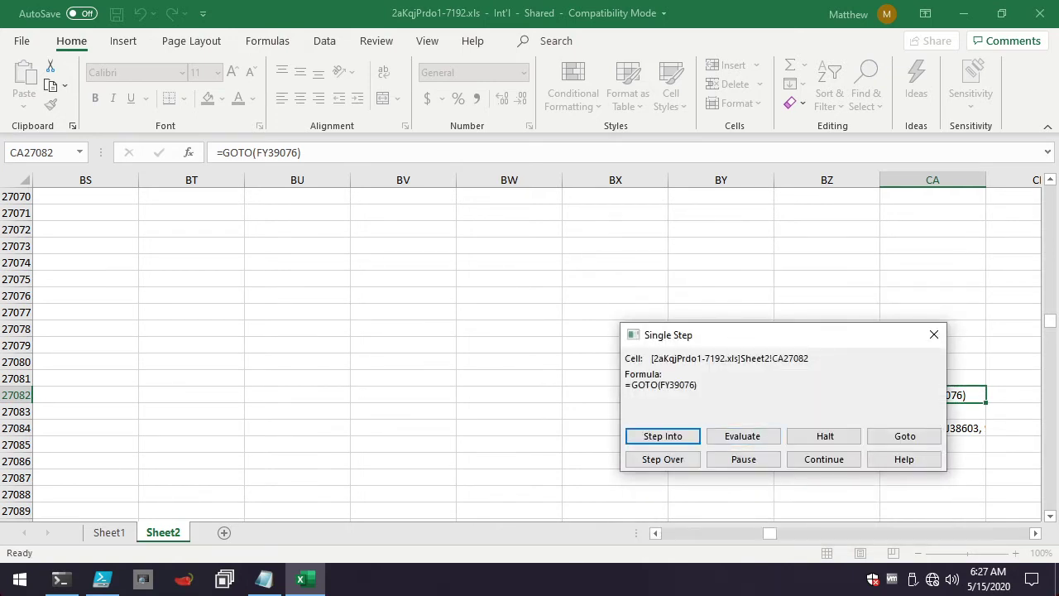
left_click_drag(760, 341, 784, 207)
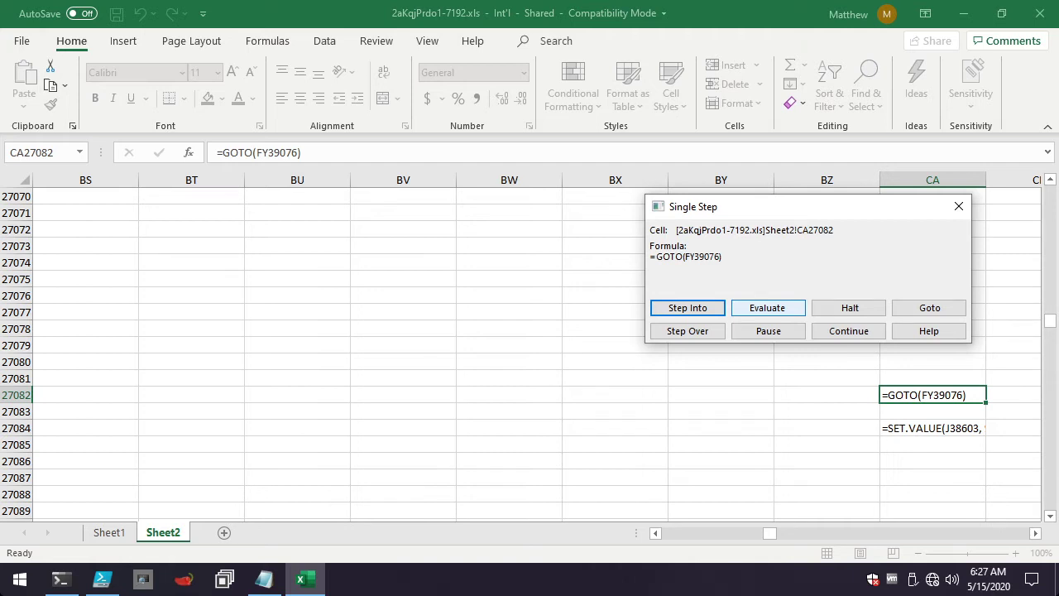
Step through the chain of SET.VALUE, RUN and GOTO formulas from CA27082 until reaching the FORMULA.FILL formula in ET44441
left_click(767, 307)
left_click(767, 307)
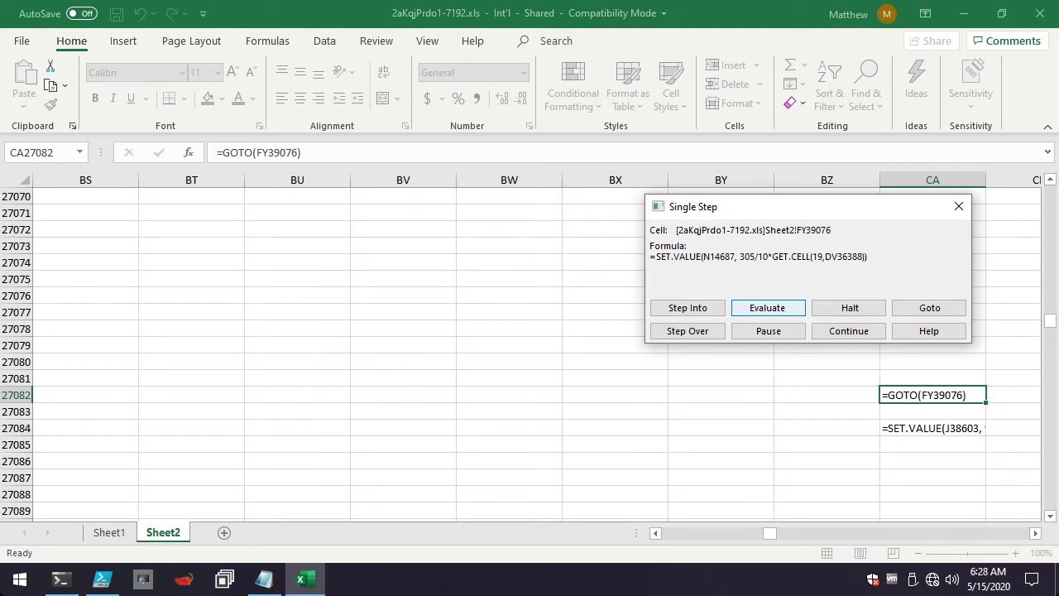
key("Return")
key("Return")
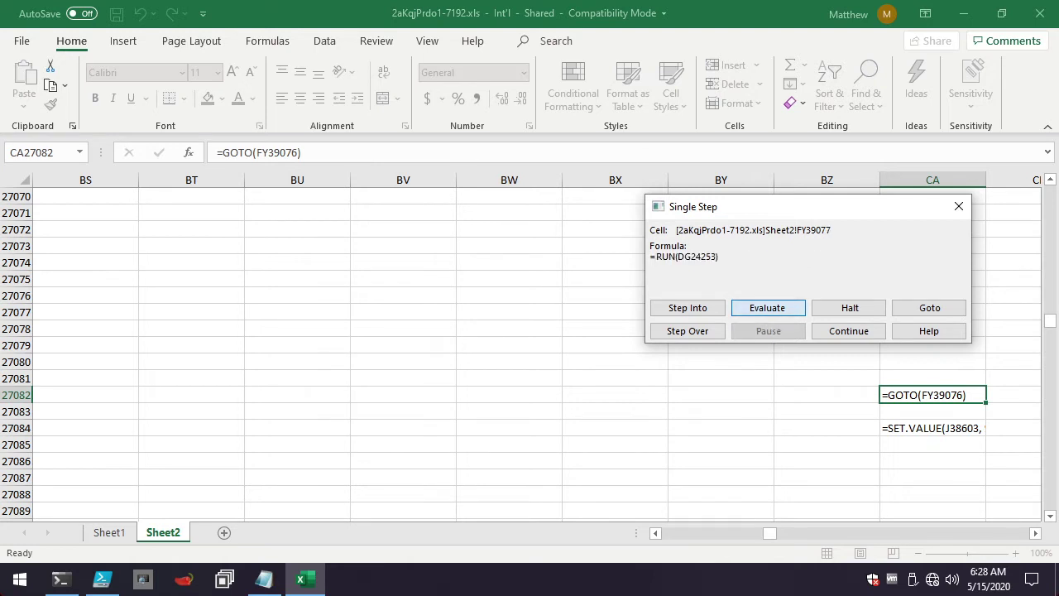
key("Return")
key("Return")
key("Return")
key("Return")
key("Return")
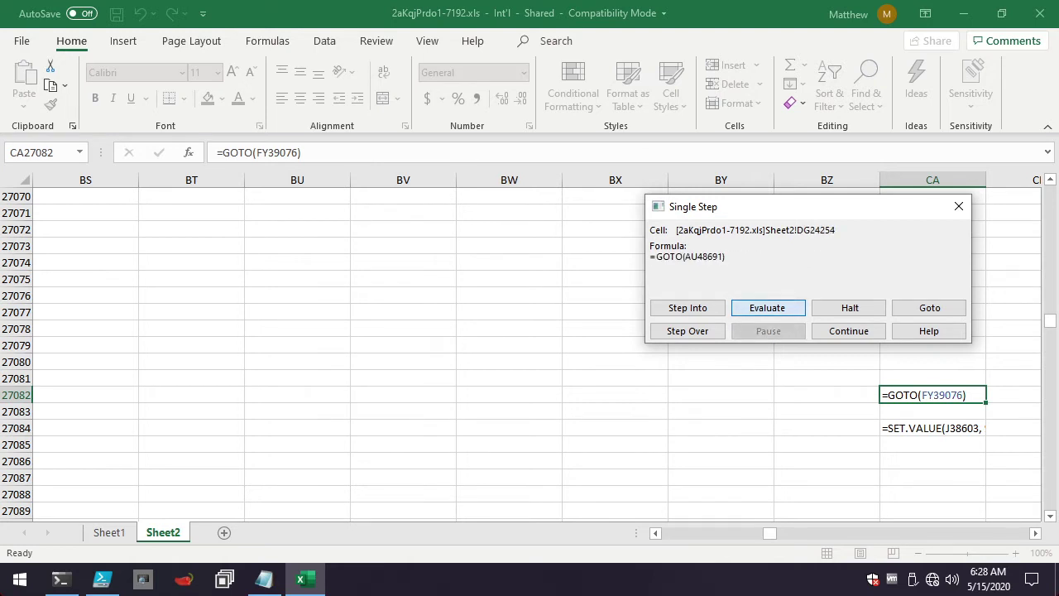
key("Return")
key("Return")
key("Return")
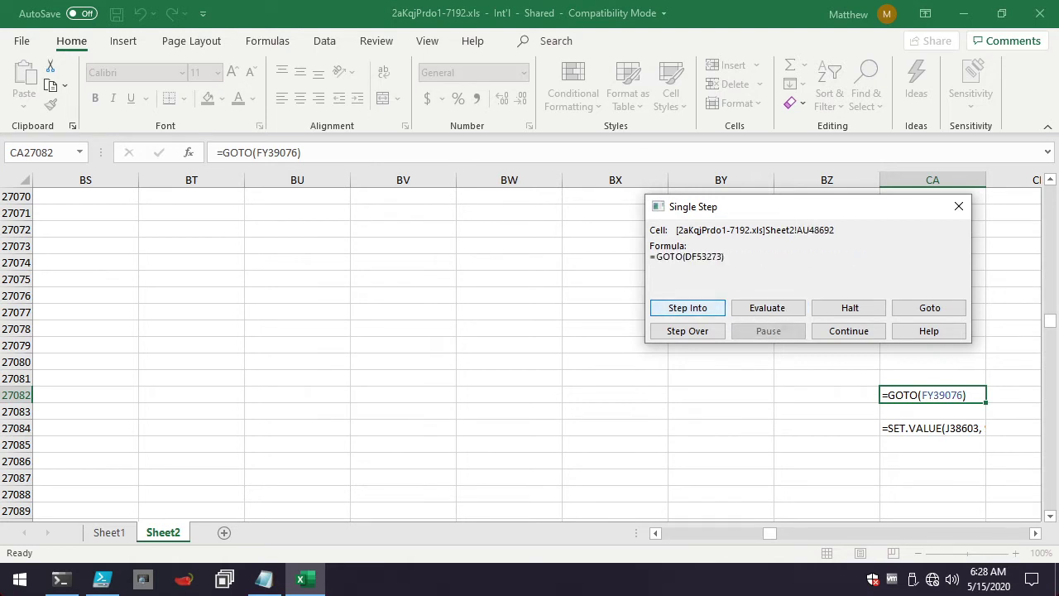
key("Return")
key("Return")
key("Return")
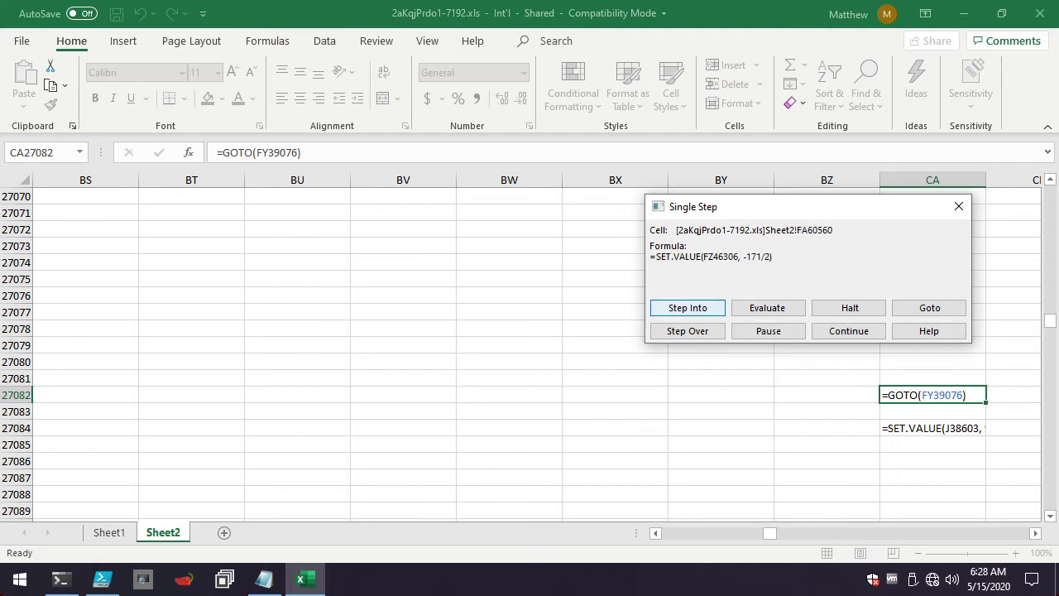
key("Return")
key("Return")
key("Return")
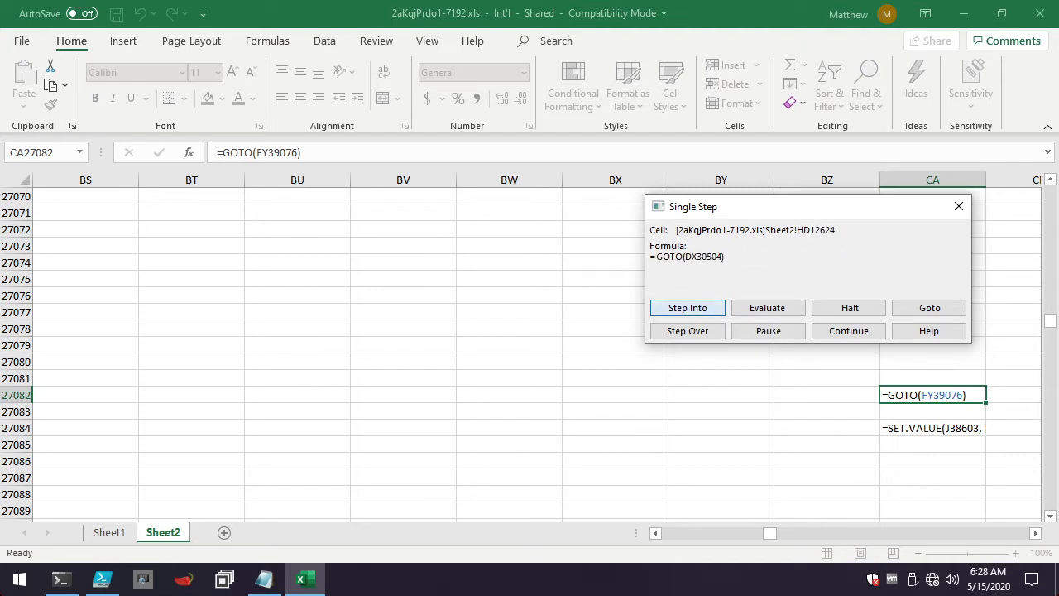
key("Return")
key("Return")
key("Return")
key("Return")
key("Return")
key("Return")
key("Return")
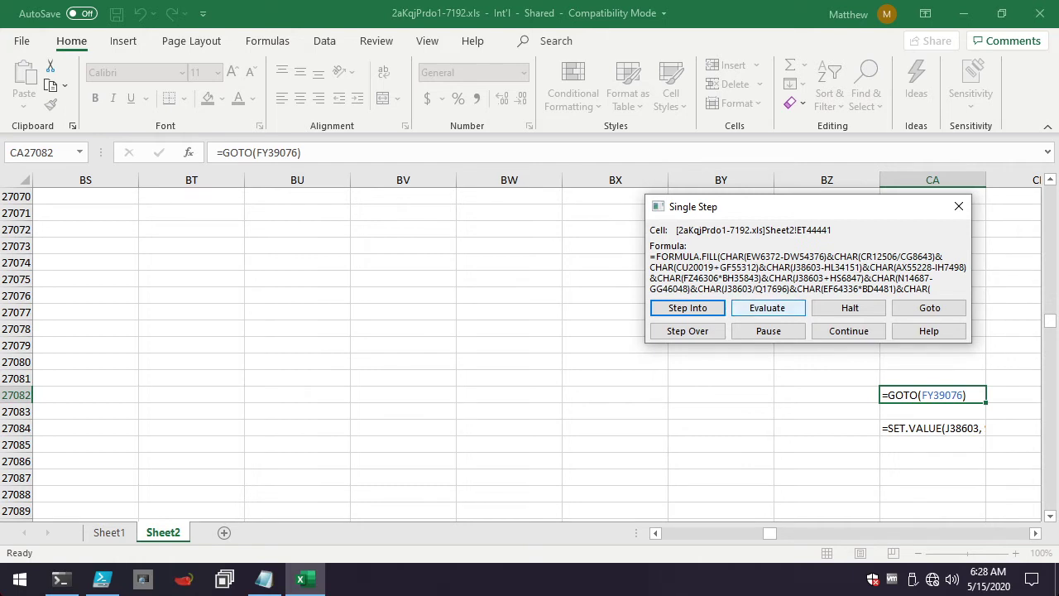
Evaluate the obfuscated FORMULA.FILL formula in ET44441 piece by piece until its CHAR expressions are fully decoded
left_click(767, 307)
left_click(767, 307)
left_click(767, 307)
left_click(767, 307)
left_click(768, 307)
left_click(767, 307)
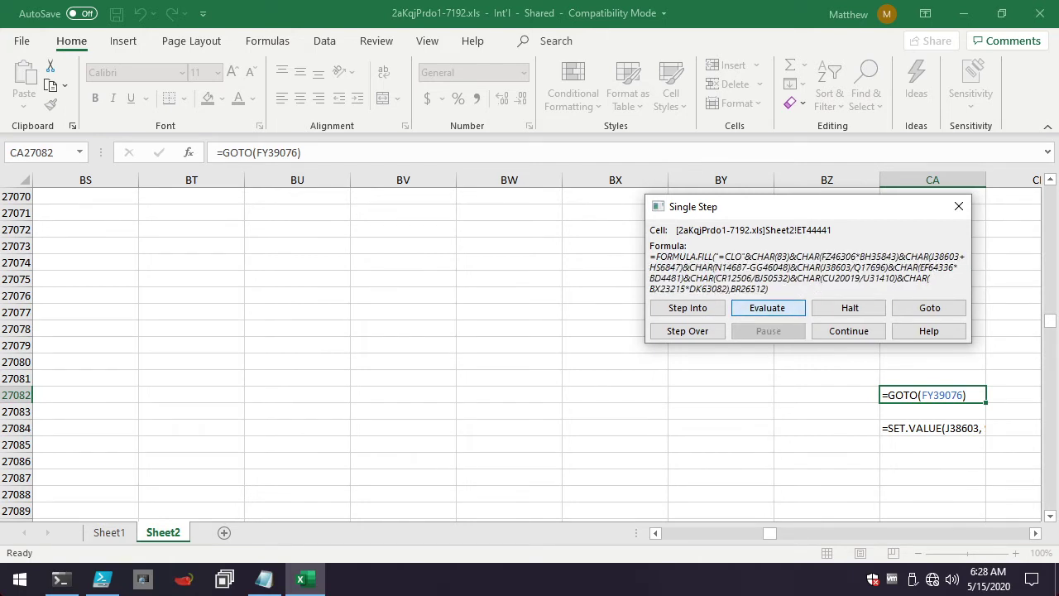
left_click(768, 307)
left_click(767, 307)
key("Return")
key("Return")
key("Return")
key("Return")
key("Return")
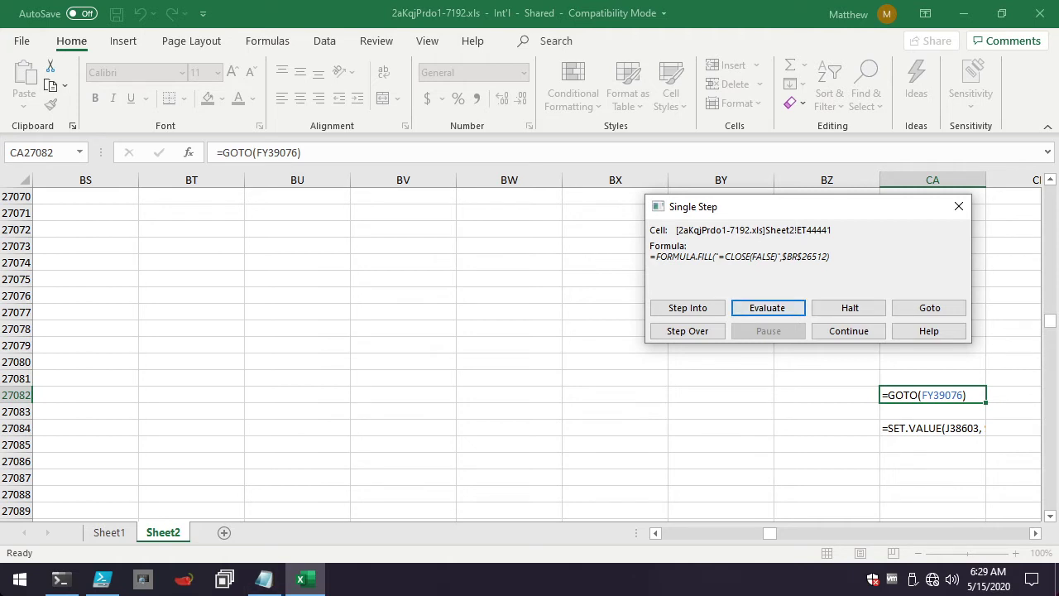
Open a small Notepad window beside the Single Step dialog and note "Close command - BR26512"
key("super+r")
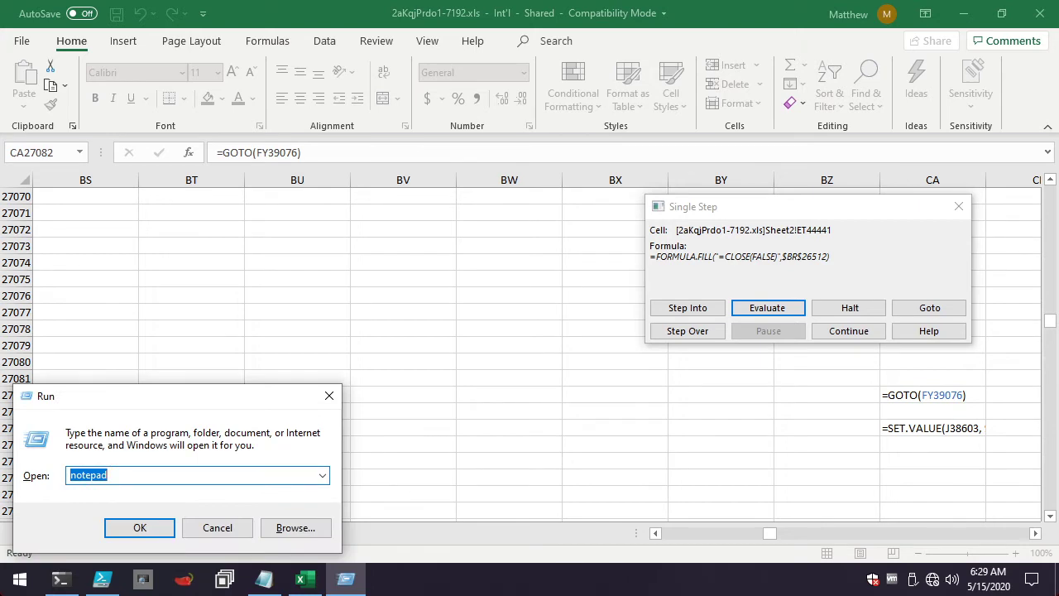
key("Return")
left_click_drag(452, 24, 338, 31)
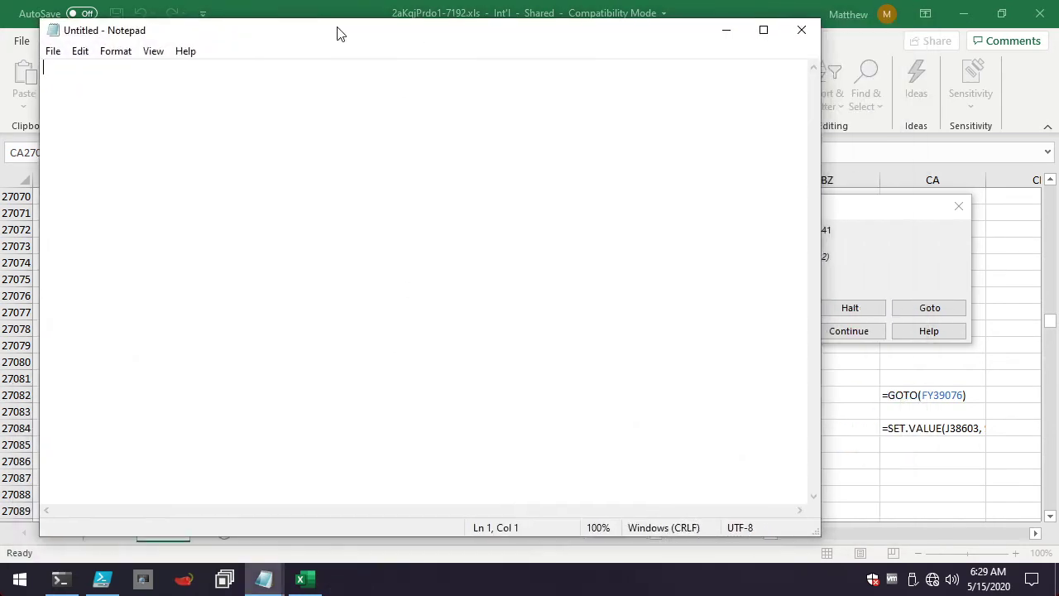
left_click_drag(815, 535, 572, 383)
type("Close command")
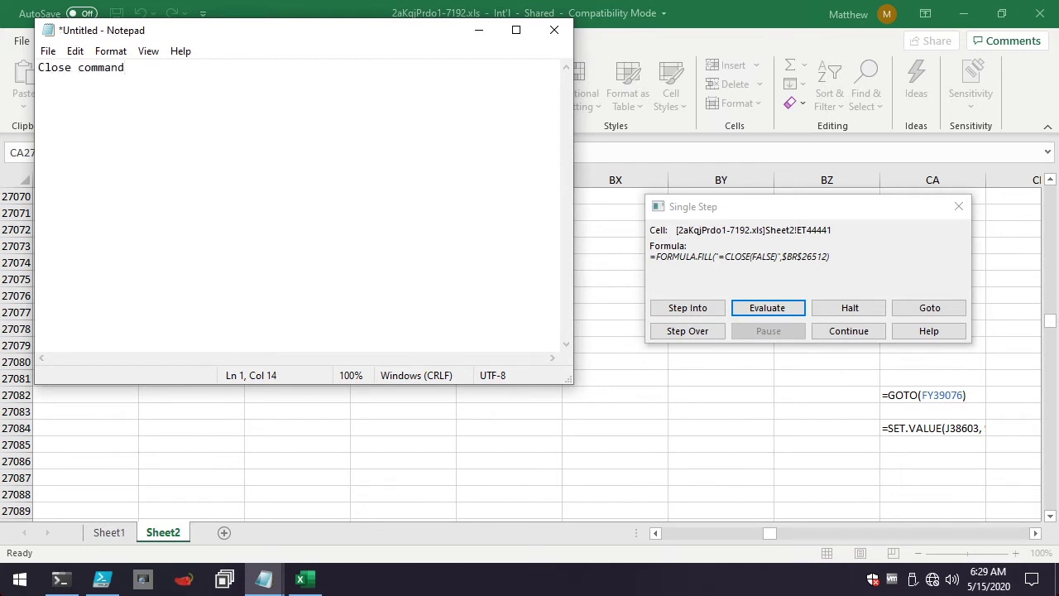
type(" - BR26512")
Return to Excel, finish evaluating ET44441 and advance the macro to the FORMULA.FILL formula in IN55439
key("alt+Tab")
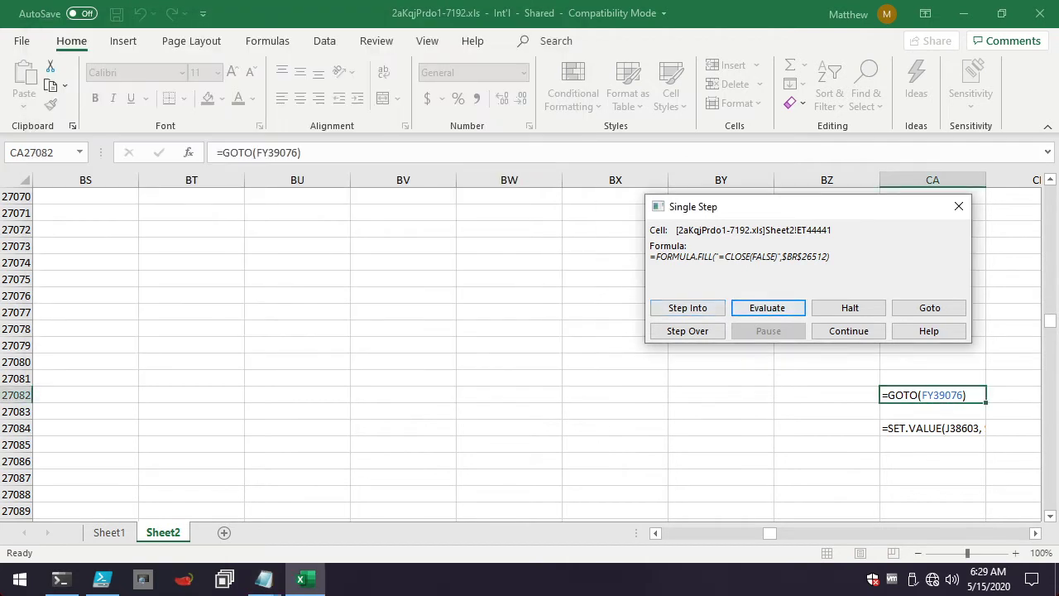
key("Return")
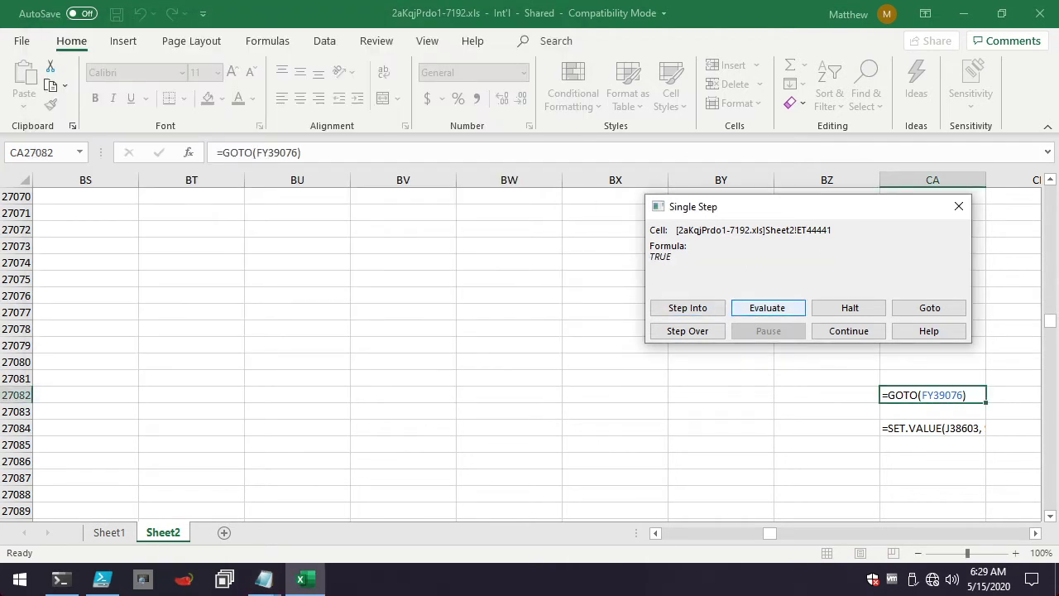
key("Return")
key("Return")
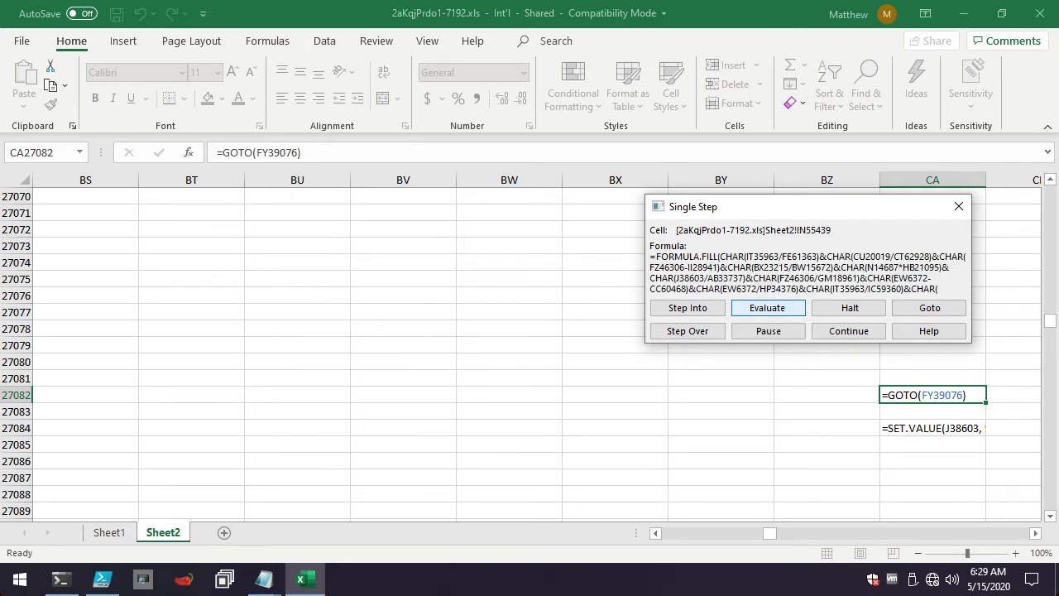
Evaluate the FORMULA.FILL formula in IN55439 piece by piece until its full text and target cell are decoded
key("Return")
key("Return")
key("Return")
key("Return")
key("Return")
key("Return")
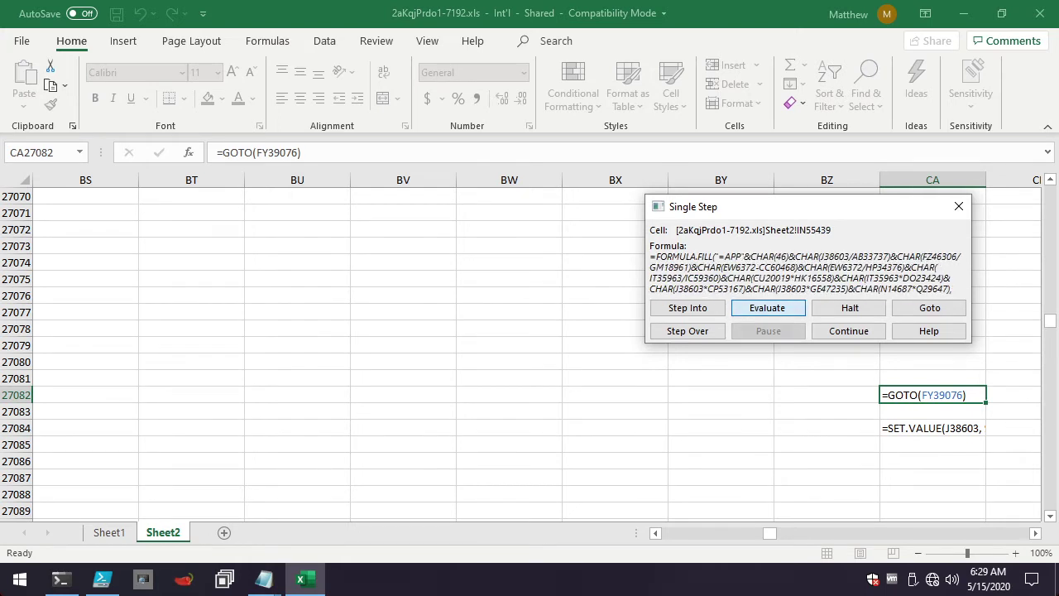
key("Return")
key("Return")
key("Return")
key("Return")
key("Return")
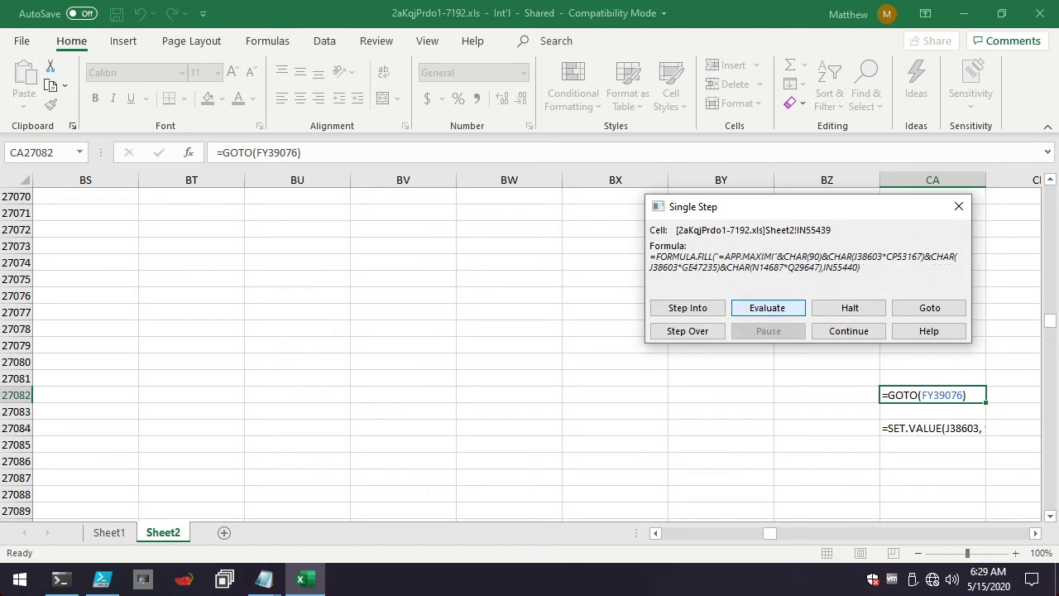
key("Return")
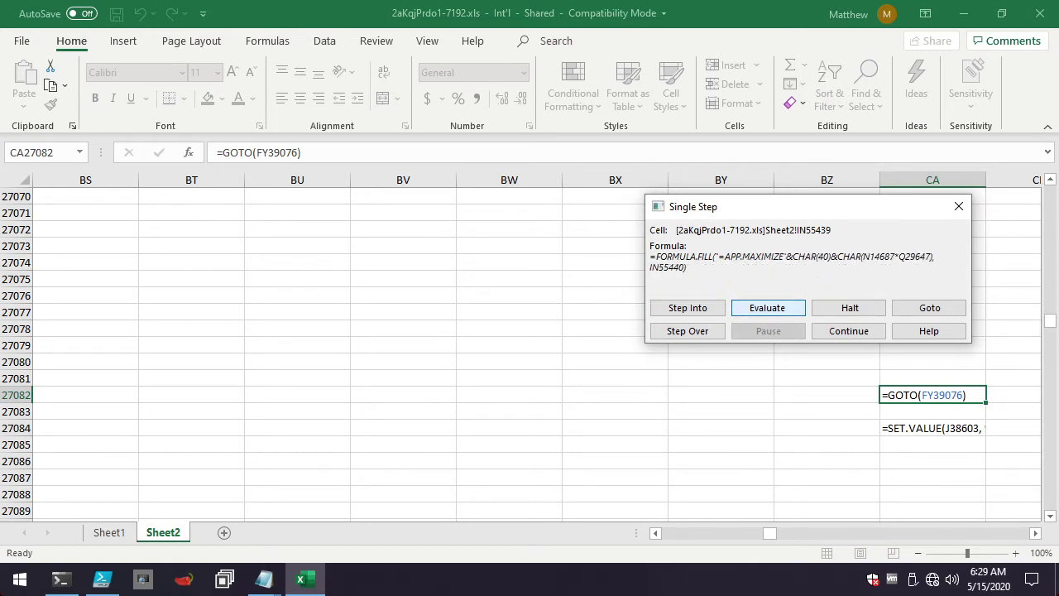
key("Return")
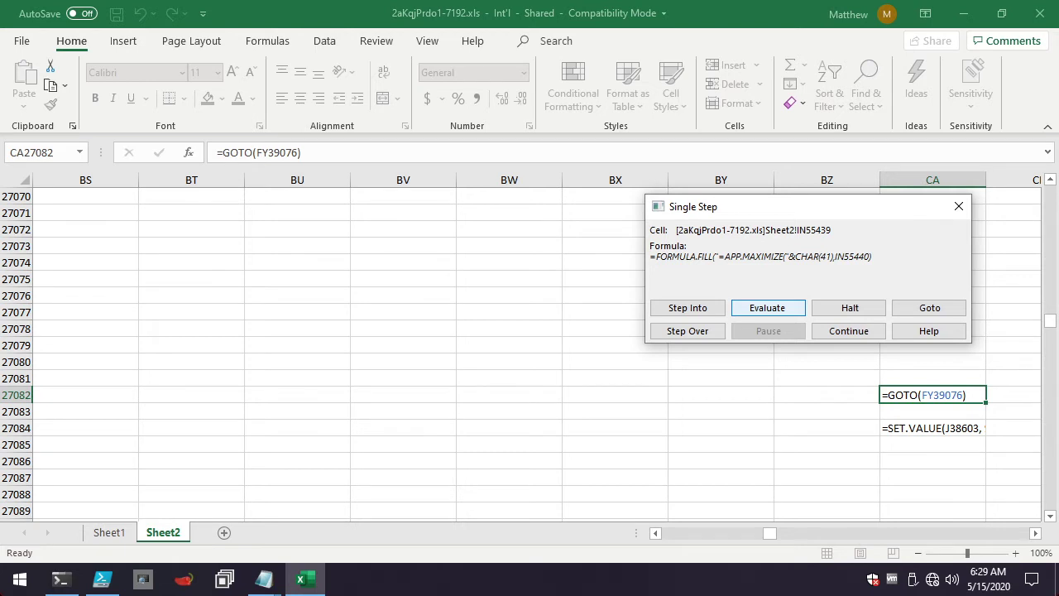
key("Return")
Step into the formulas following IN55439, through GOTO(FK11104), to reach the FORMULA.FILL formula in FK11104
key("shift+Tab")
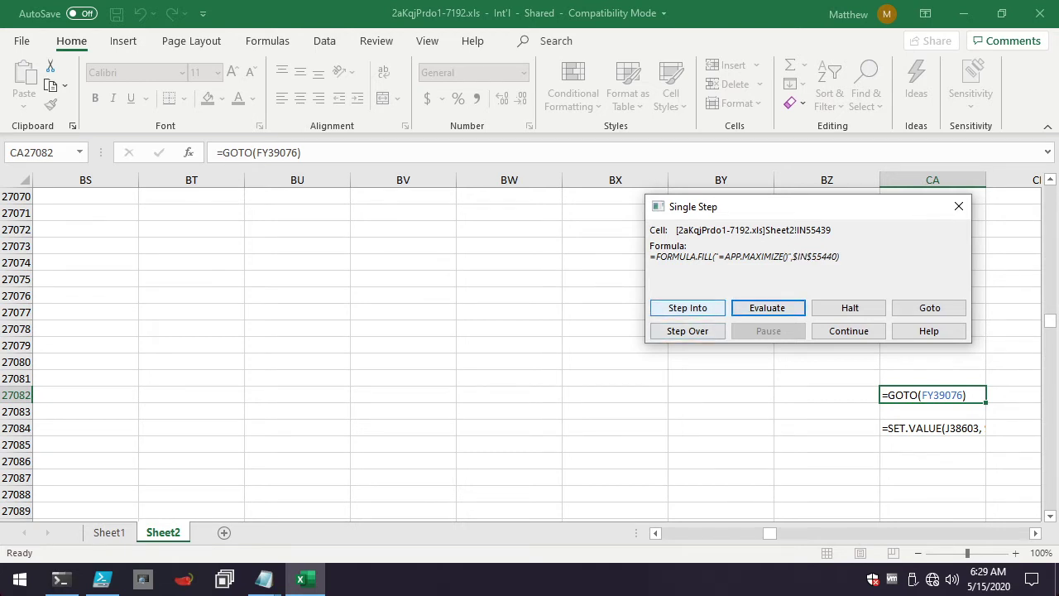
key("Return")
key("Return")
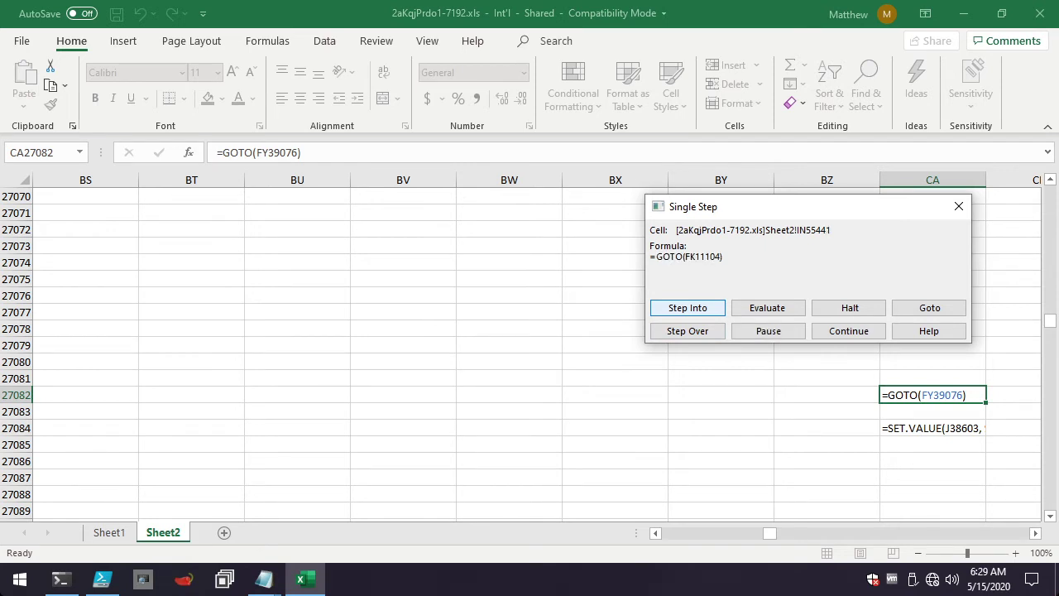
key("Return")
Evaluate the long FORMULA.FILL formula in FK11104 repeatedly until all its CHAR expressions are decoded
key("Tab")
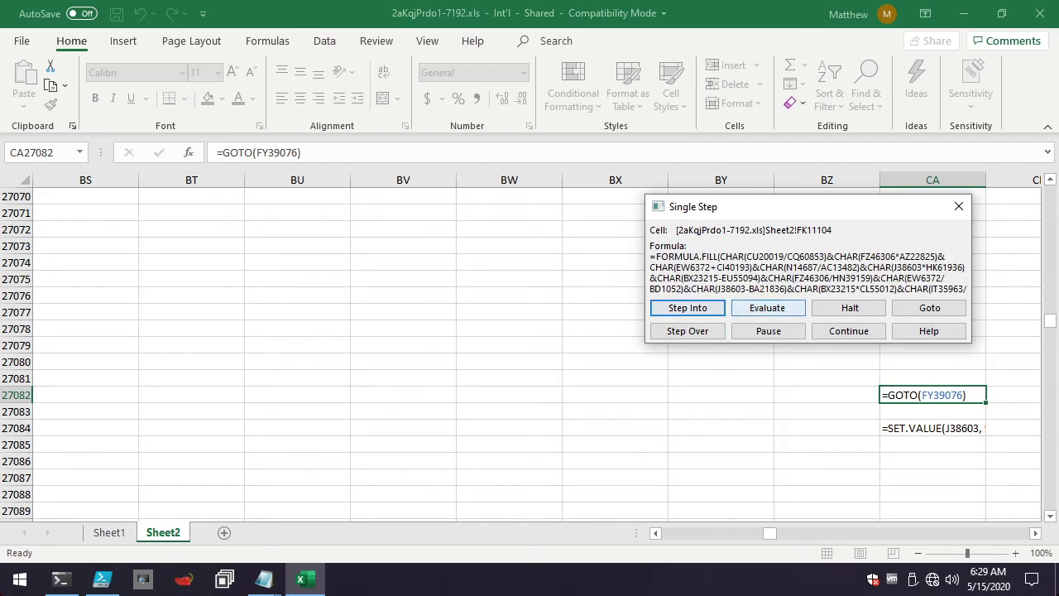
key("Return")
key("Return")
key("Return")
key("Return")
key("Return")
key("Return")
key("Return")
key("Return")
key("Return")
key("Return")
key("Return")
key("Return")
key("Return")
key("Return")
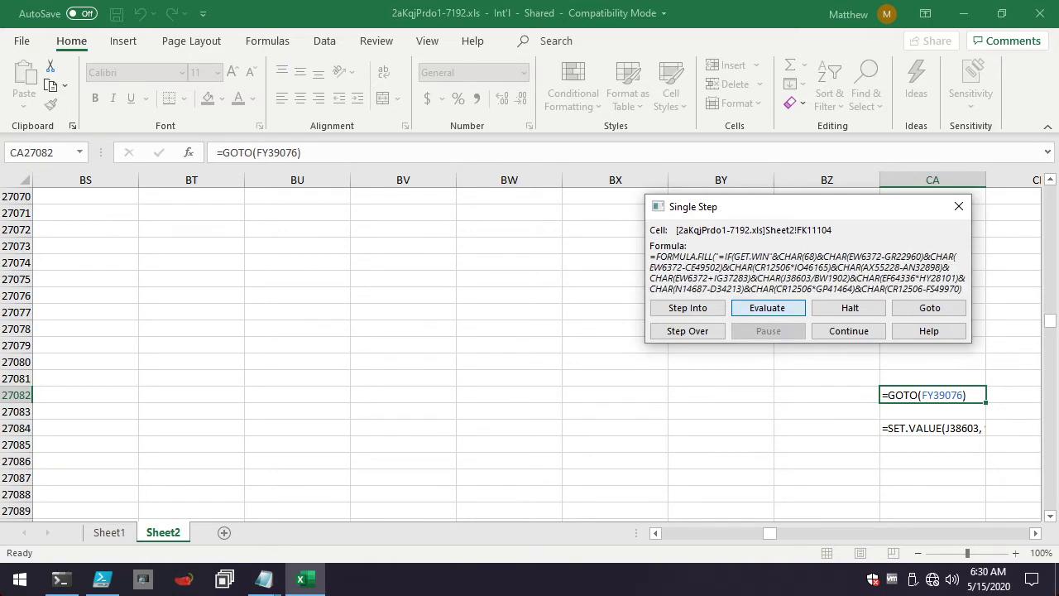
key("Return")
key("Return")
key("Return")
key("Return")
key("Return")
key("Return")
key("Return")
key("Return")
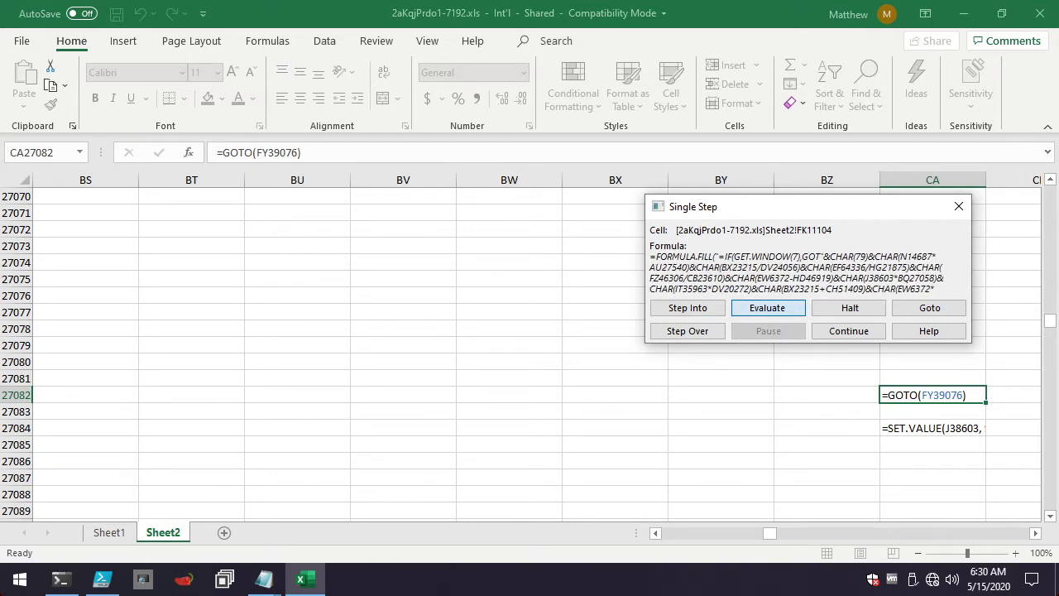
key("Return")
key("Return")
key("Return")
key("Return")
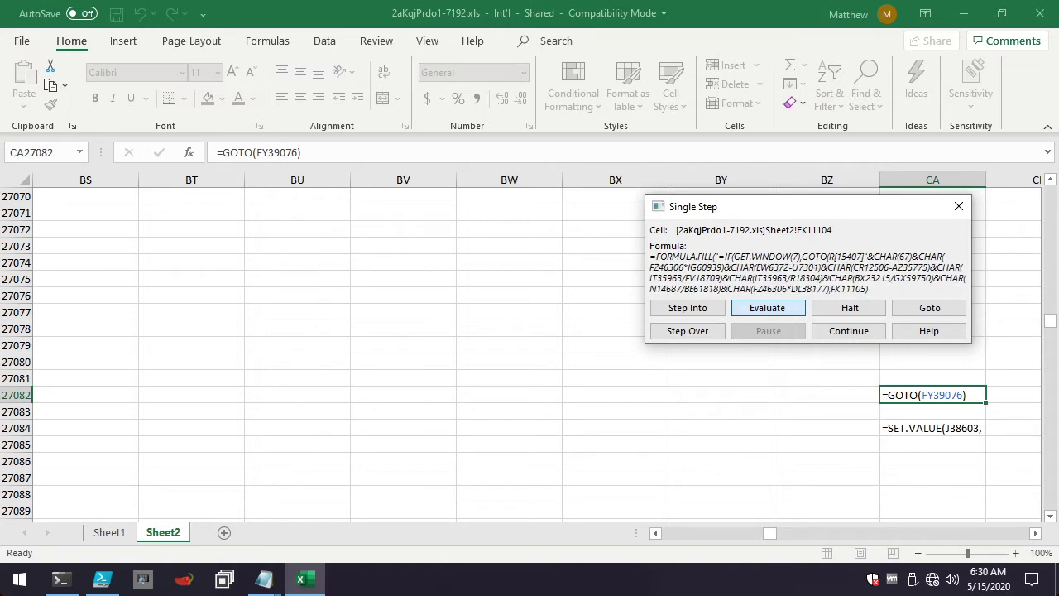
key("Return")
key("Return")
key("Return")
key("Return")
key("Return")
key("Return")
key("Return")
key("Return")
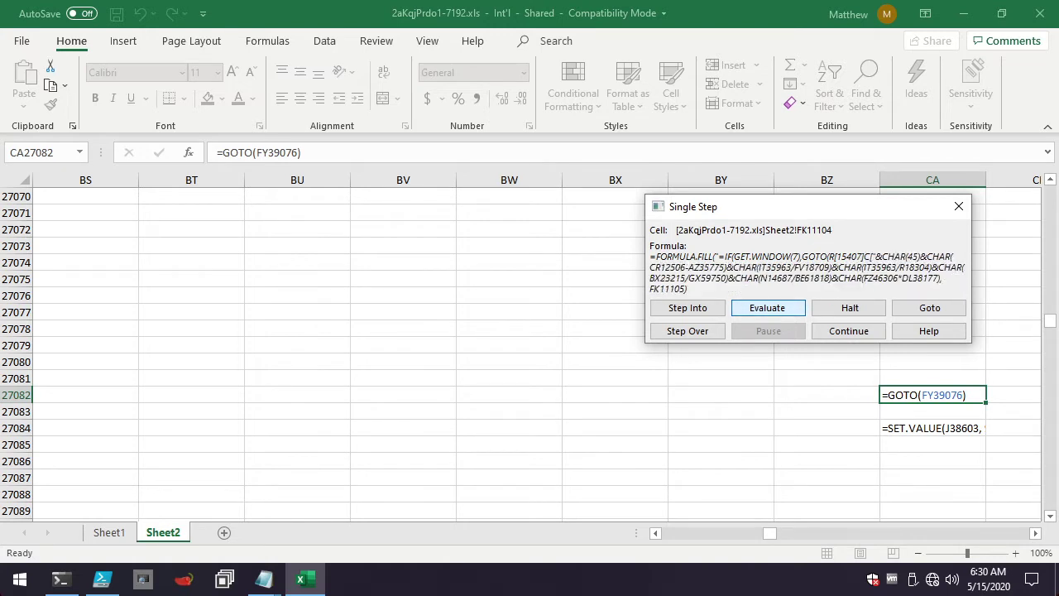
key("Return")
key("Return")
key("Return")
key("Return")
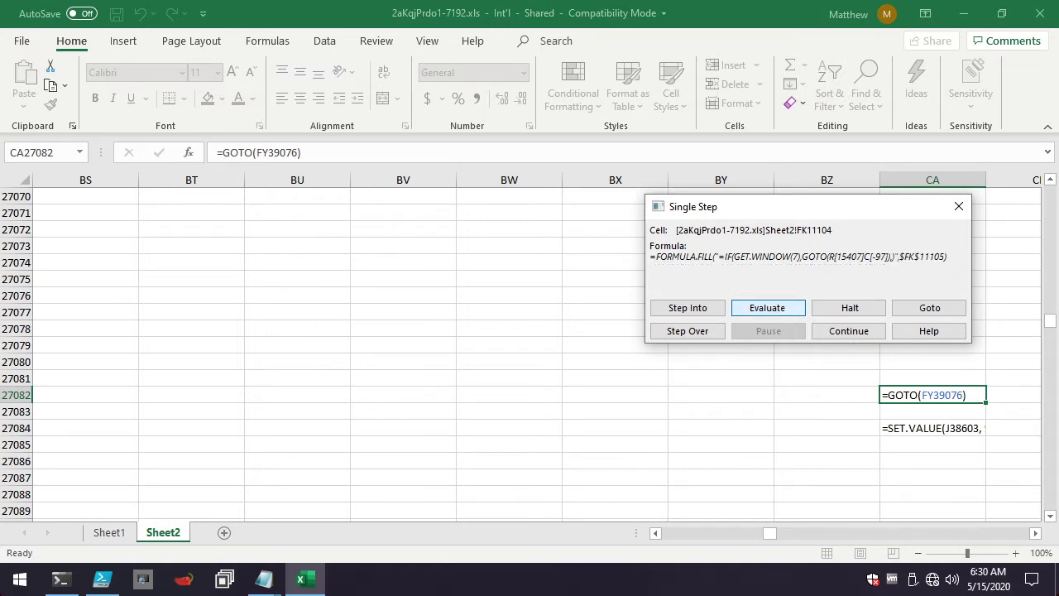
Advance the macro to FK11105, jump to that cell on the sheet, and select the RUN formula directly below it
key("Return")
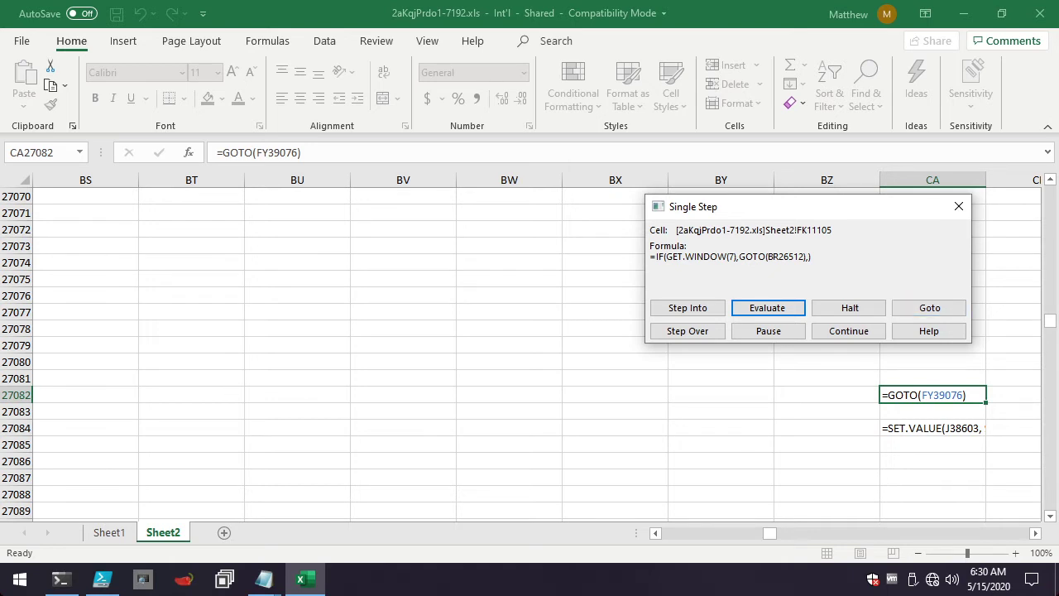
left_click(930, 307)
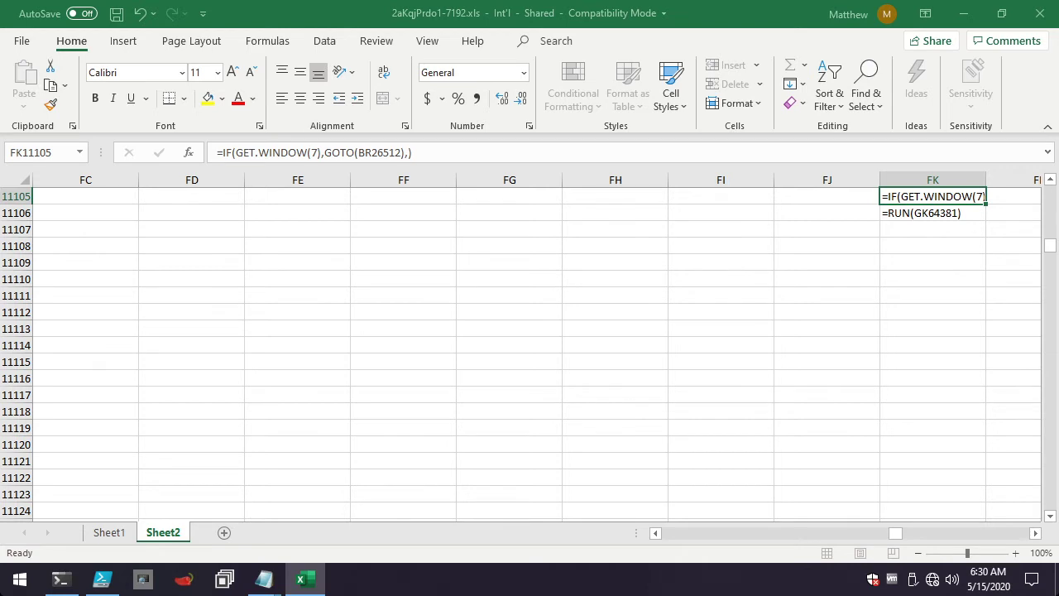
left_click(932, 213)
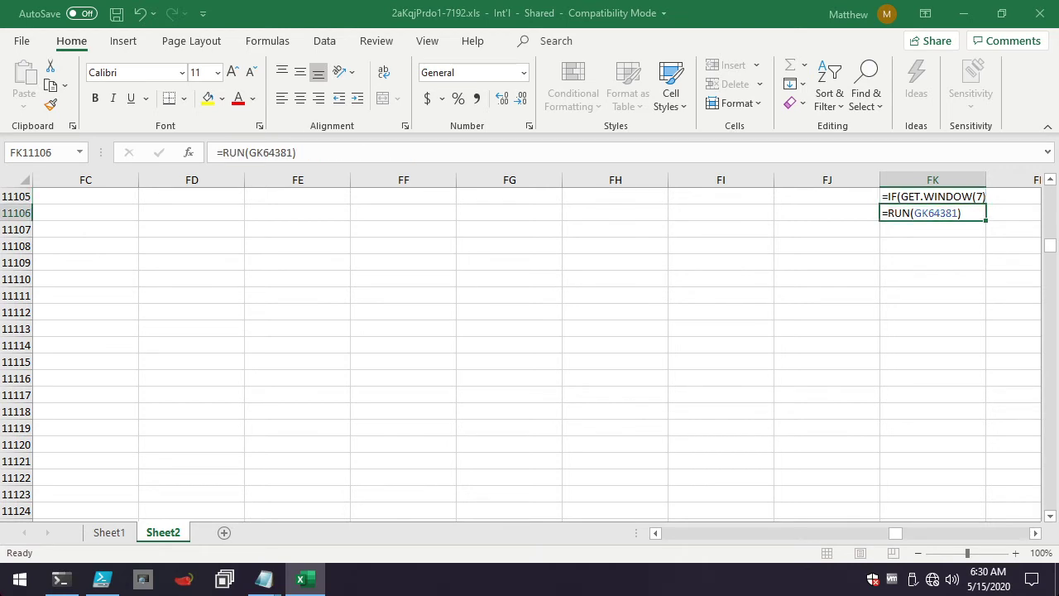
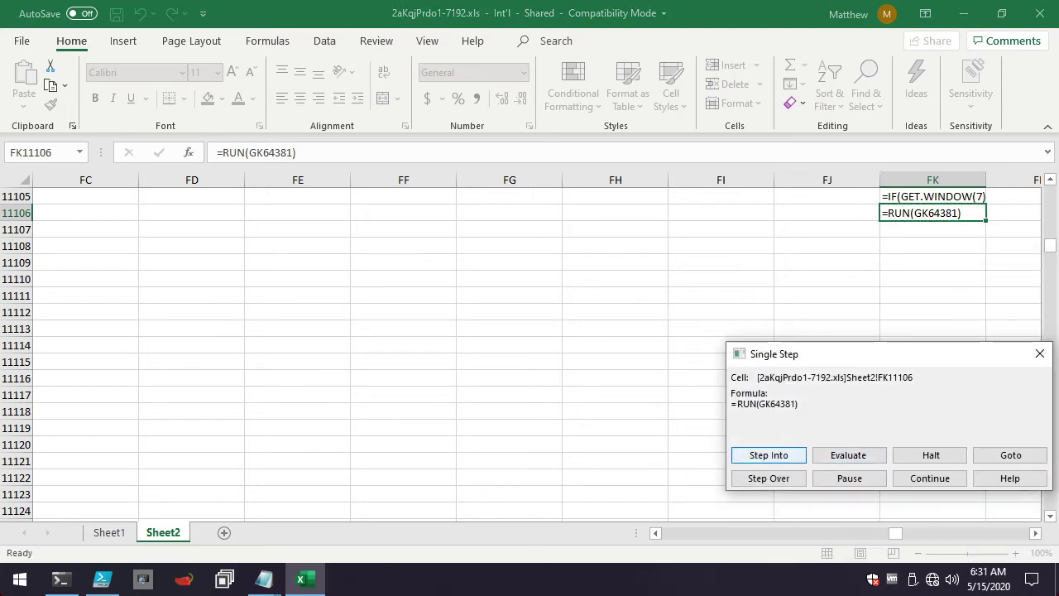
Step into RUN(GK64381) and evaluate the FORMULA.FILL formula in GK64381 repeatedly to decode its CHAR expressions
left_click(768, 455)
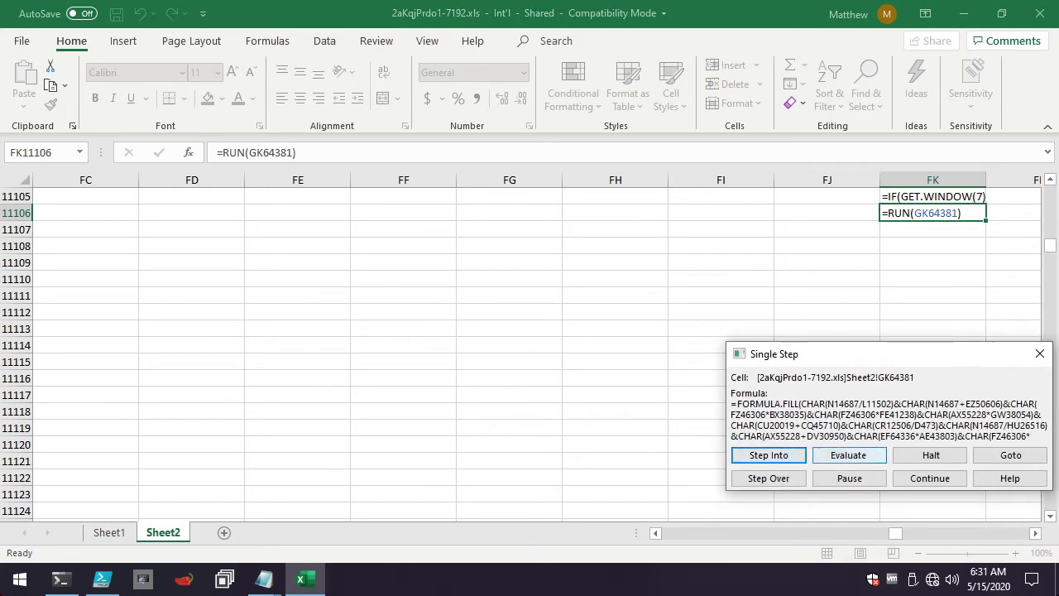
left_click(848, 454)
key("Return")
key("Return")
key("Return")
key("Return")
key("Return")
key("Return")
key("Return")
key("Return")
key("Return")
key("Return")
key("Return")
key("Return")
key("Return")
key("Return")
key("Return")
key("Return")
key("Return")
key("Return")
key("Return")
key("Return")
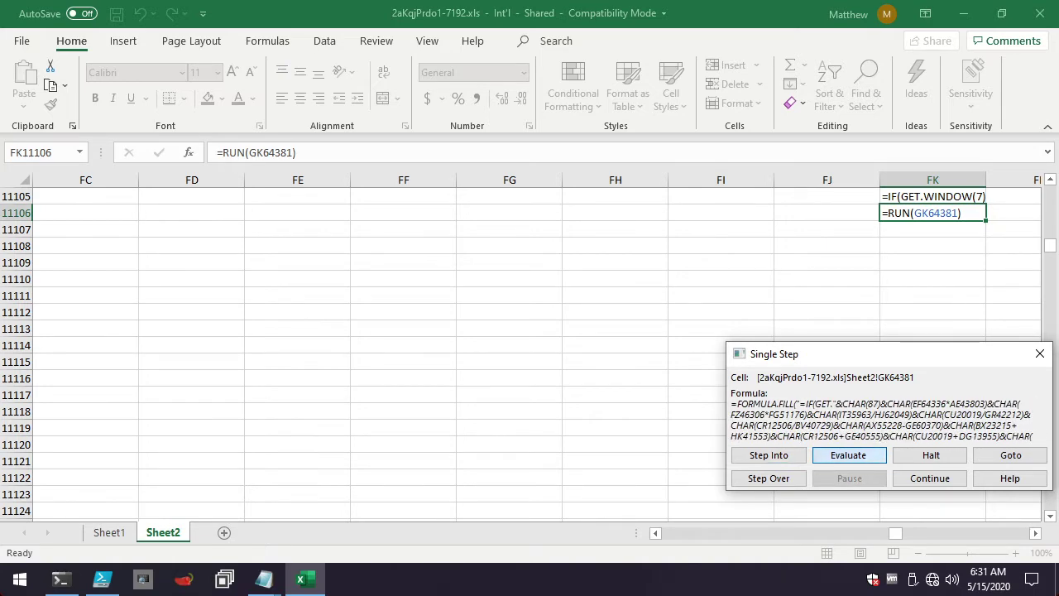
key("Return")
key("Return")
key("Return")
key("Return")
key("Return")
key("Return")
key("Return")
key("Return")
key("Return")
key("Return")
key("Return")
key("Return")
key("Return")
key("Return")
key("Return")
key("Return")
key("Return")
key("Return")
key("Return")
key("Return")
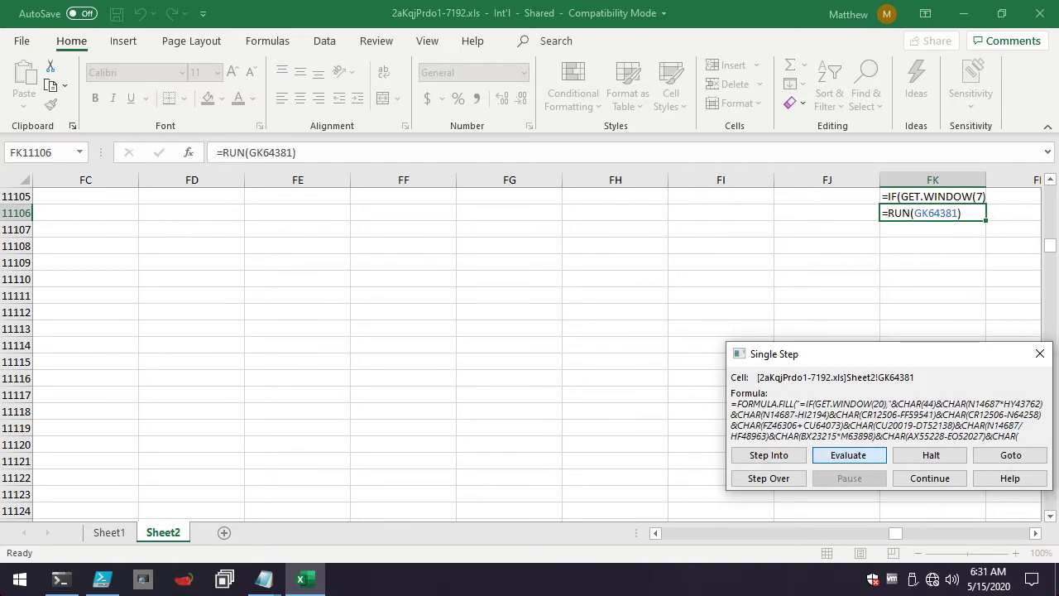
key("Return")
key("Return")
key("Return")
key("Return")
key("Return")
key("Return")
key("Return")
key("Return")
key("Return")
key("Return")
key("Return")
key("Return")
key("Return")
key("Return")
key("Return")
key("Return")
key("Return")
key("Return")
key("Return")
key("Return")
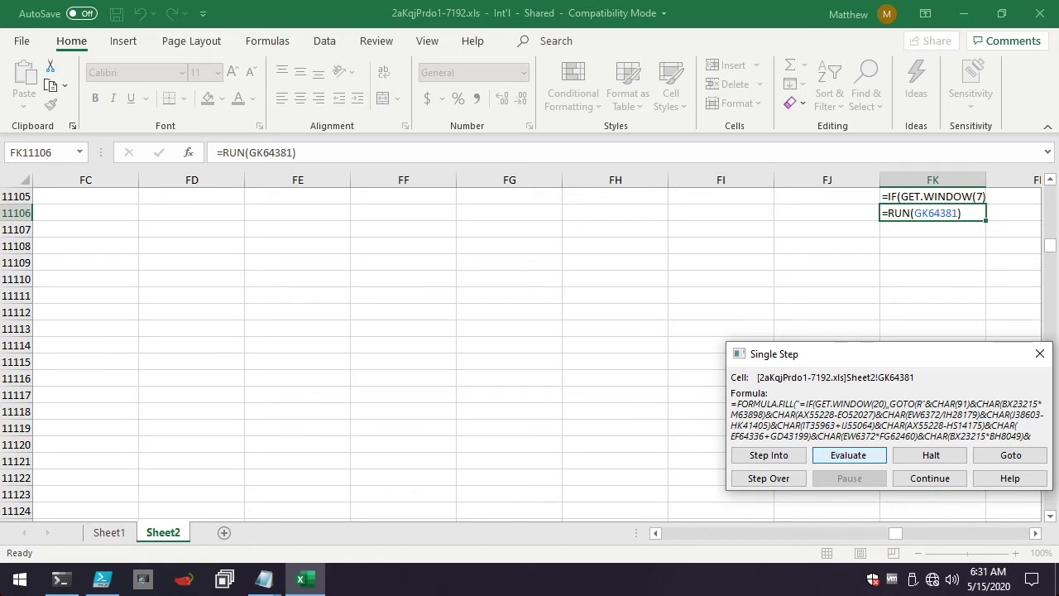
Advance the macro to GK64382, show that cell on the sheet, and restart single-stepping from the GOTO(Y2504) formula in GK64383
key("Return")
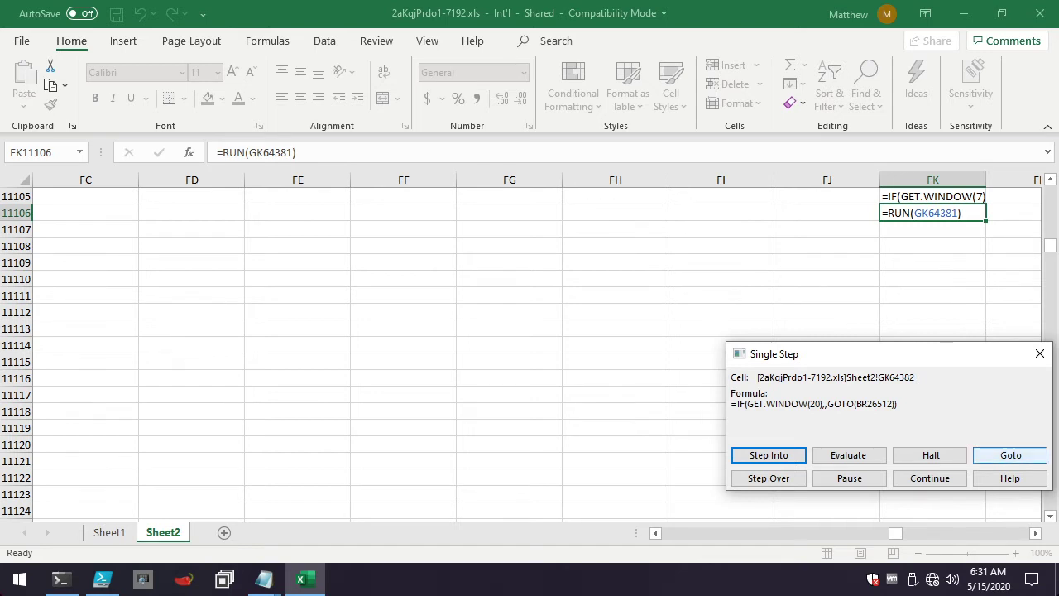
left_click(1009, 455)
scroll(530, 354, "down", 1)
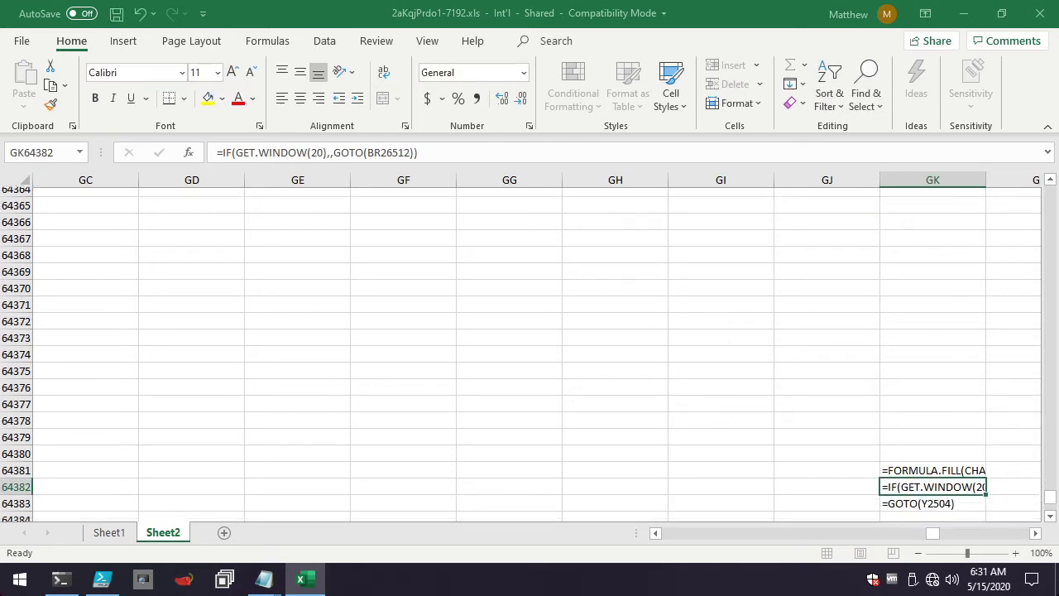
scroll(530, 354, "down", 2)
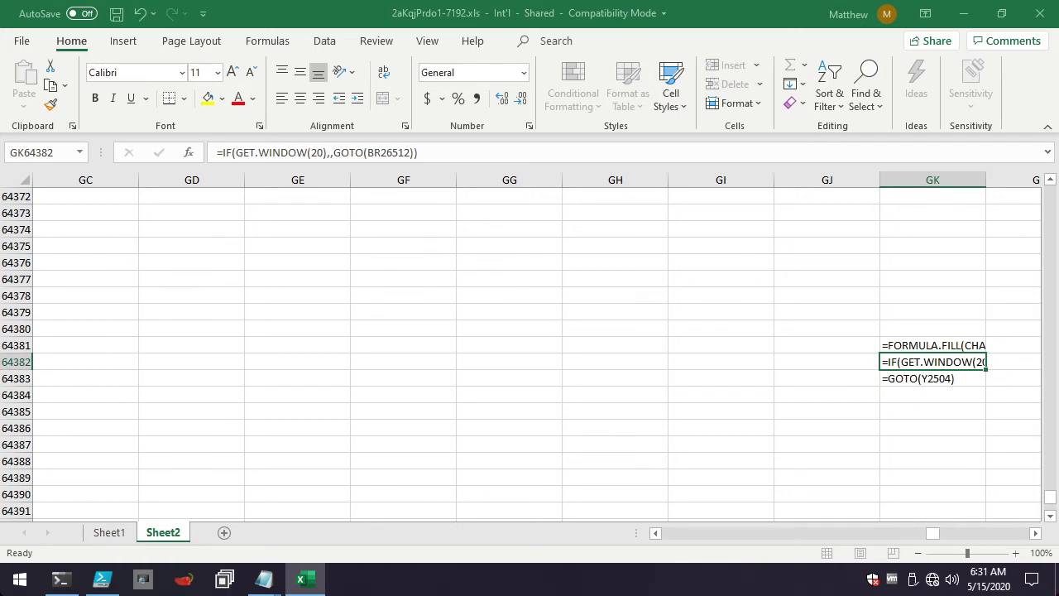
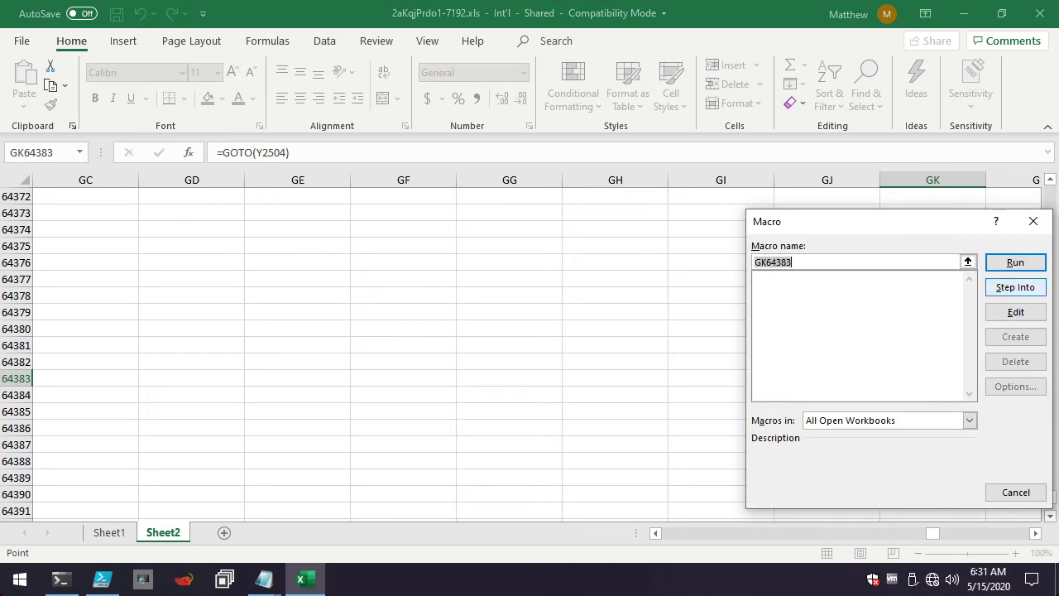
left_click(1017, 288)
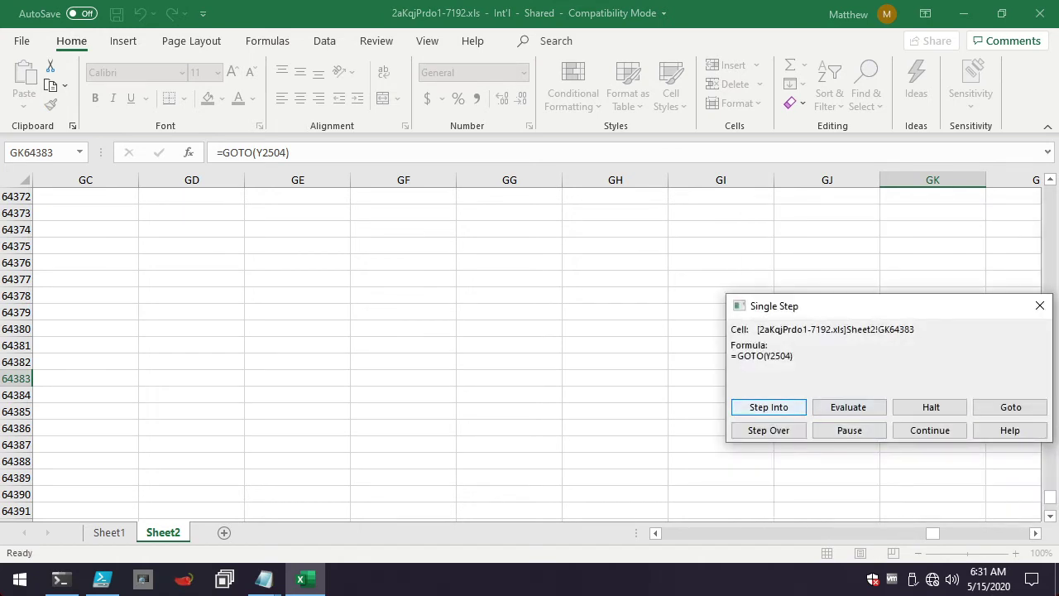
Follow GOTO(Y2504) and evaluate the FORMULA.FILL formula in Y2504 piece by piece to decode its GET.WINDOW condition
key("Return")
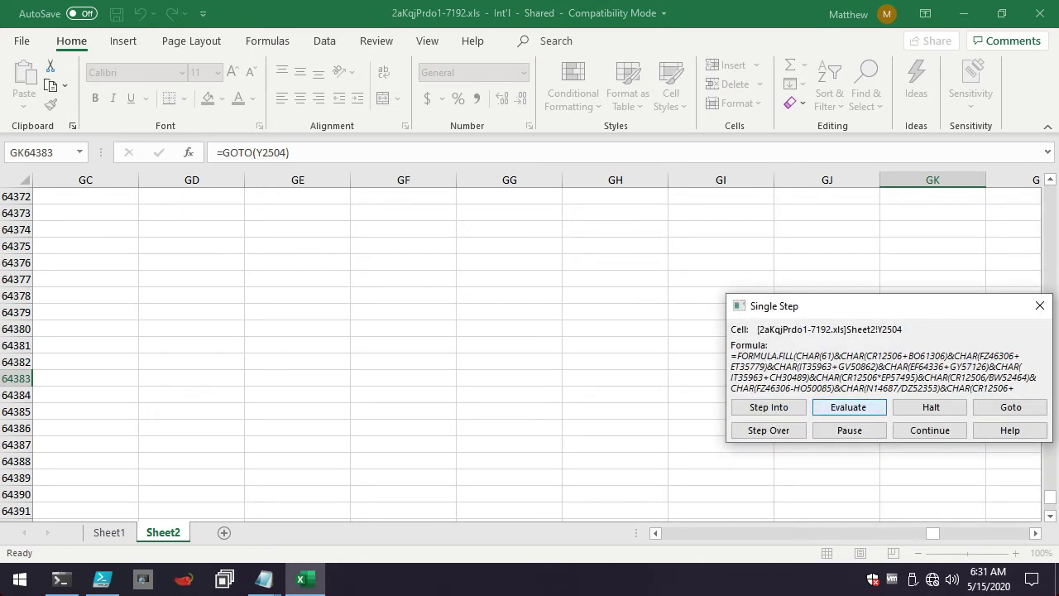
key("Return")
key("Return")
key("Return")
key("Return")
key("Return")
key("Return")
key("Return")
key("Return")
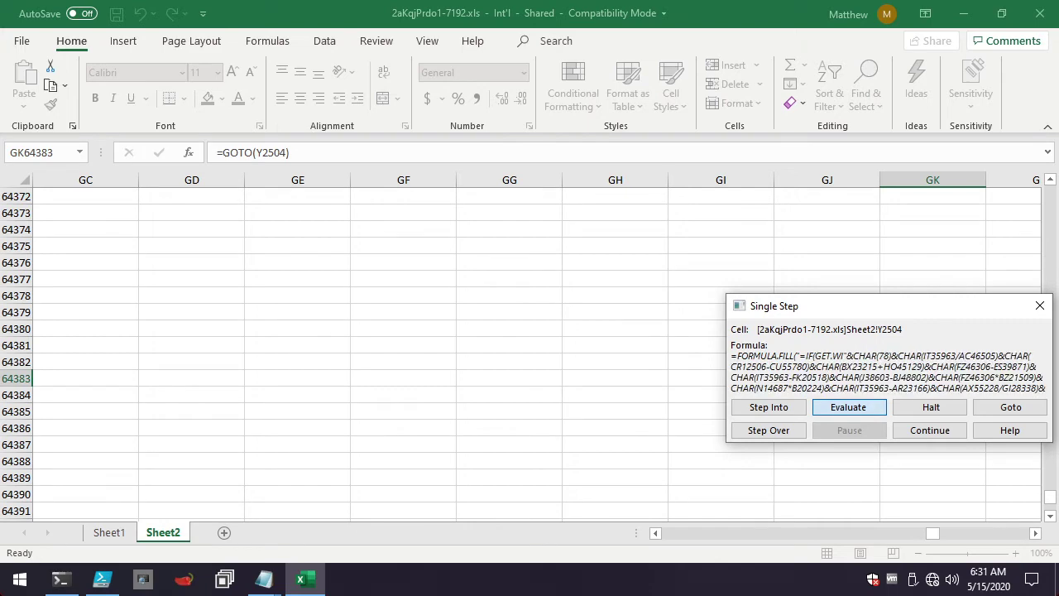
key("Return")
key("Return")
key("Return")
key("Return")
key("Return")
key("Return")
key("Return")
key("Return")
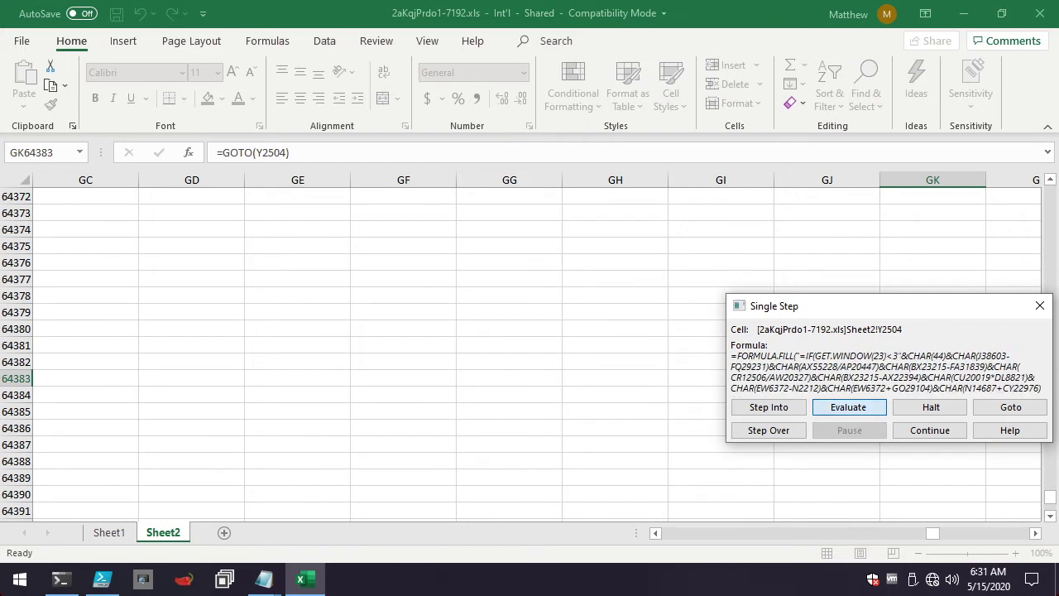
key("Return")
key("Return")
Advance the macro to Y2505, jump to that cell, and restart single-stepping from the GOTO(IS51096) formula in Y2506
key("Return")
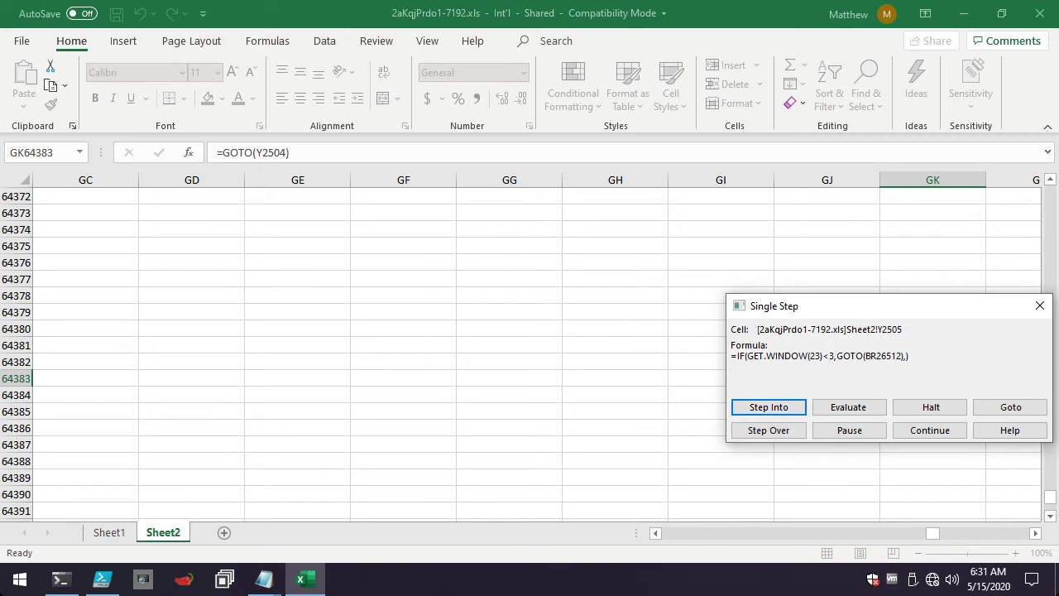
left_click(1011, 407)
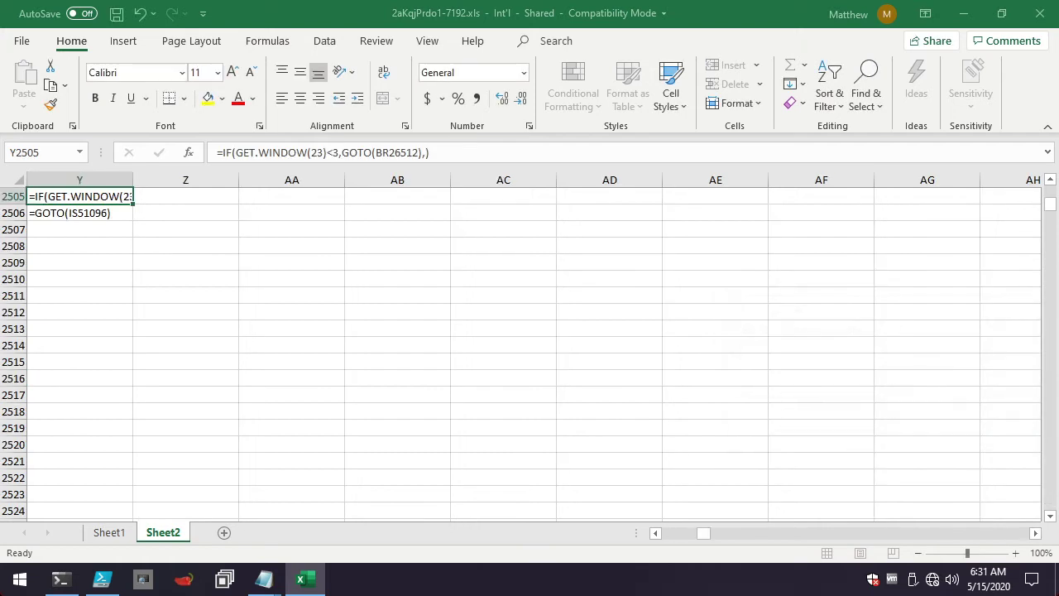
left_click(73, 213)
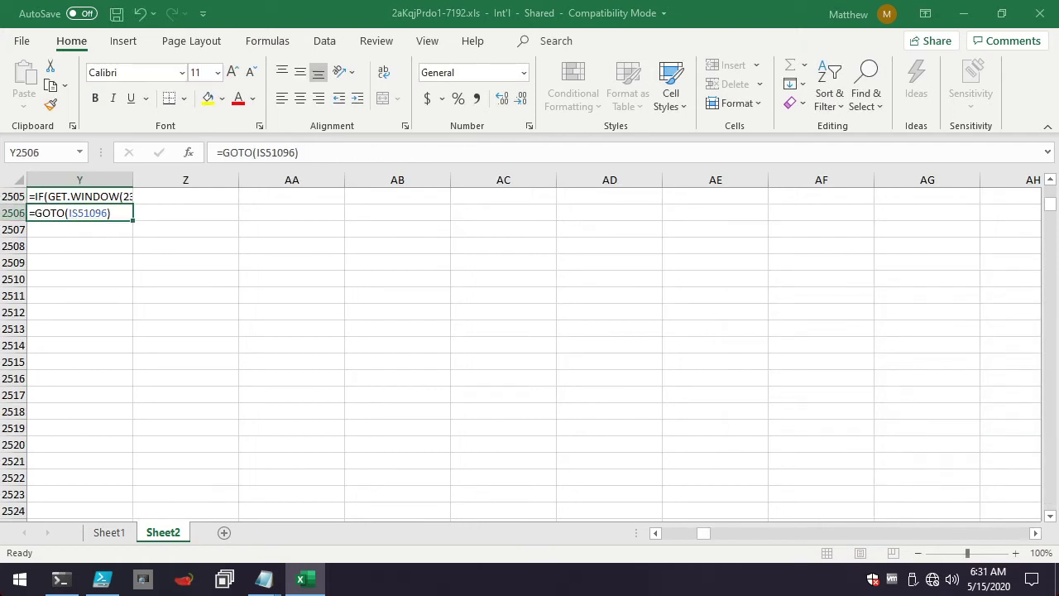
right_click(73, 213)
left_click(116, 494)
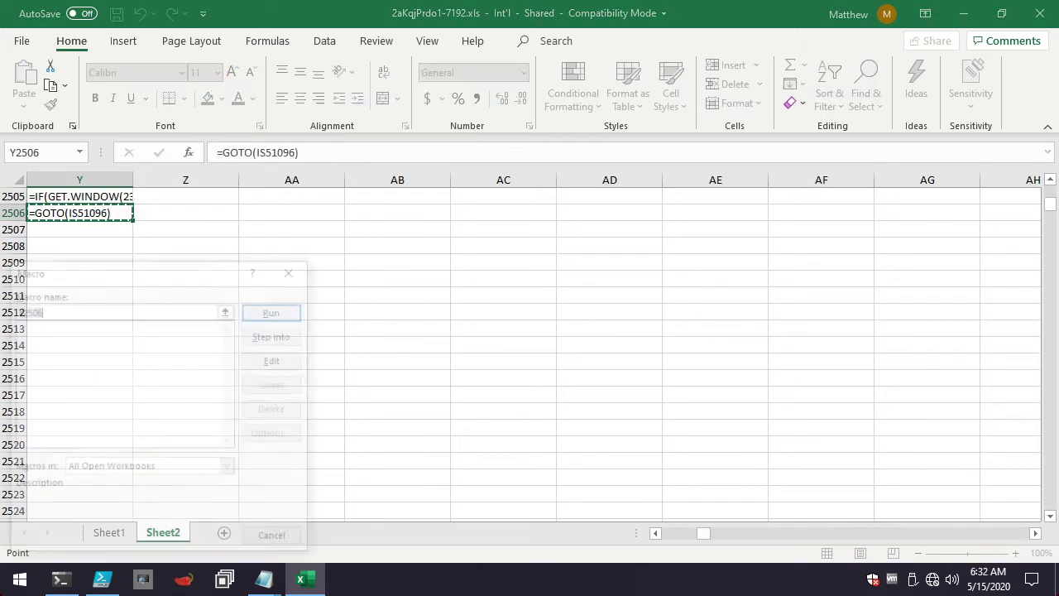
left_click(277, 335)
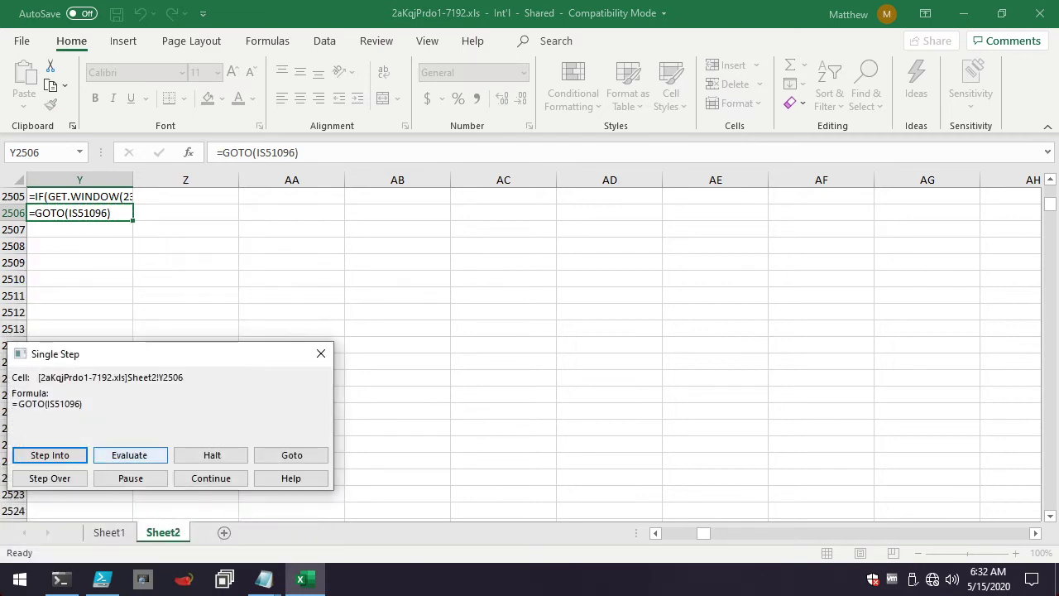
Follow GOTO(IS51096) and evaluate the FORMULA.FILL formula in IS51096 repeatedly to decode its GET.WORKSPACE check
left_click(130, 454)
left_click(129, 454)
left_click(130, 454)
key("Return")
key("Return")
key("Return")
key("Return")
key("Return")
key("Return")
key("Return")
key("Return")
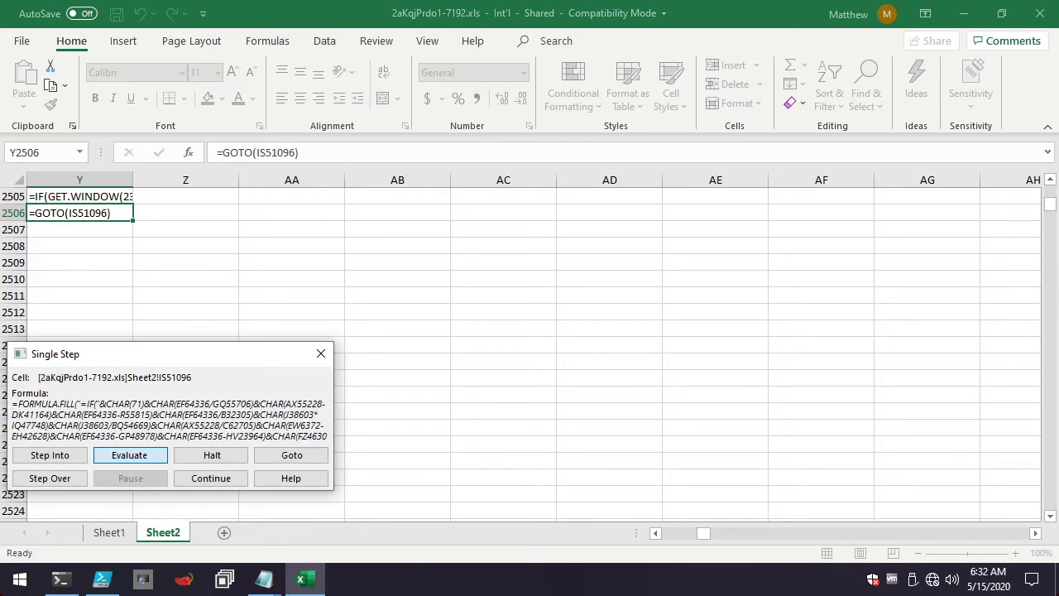
key("Return")
key("Return")
key("Return")
key("Return")
key("Return")
key("Return")
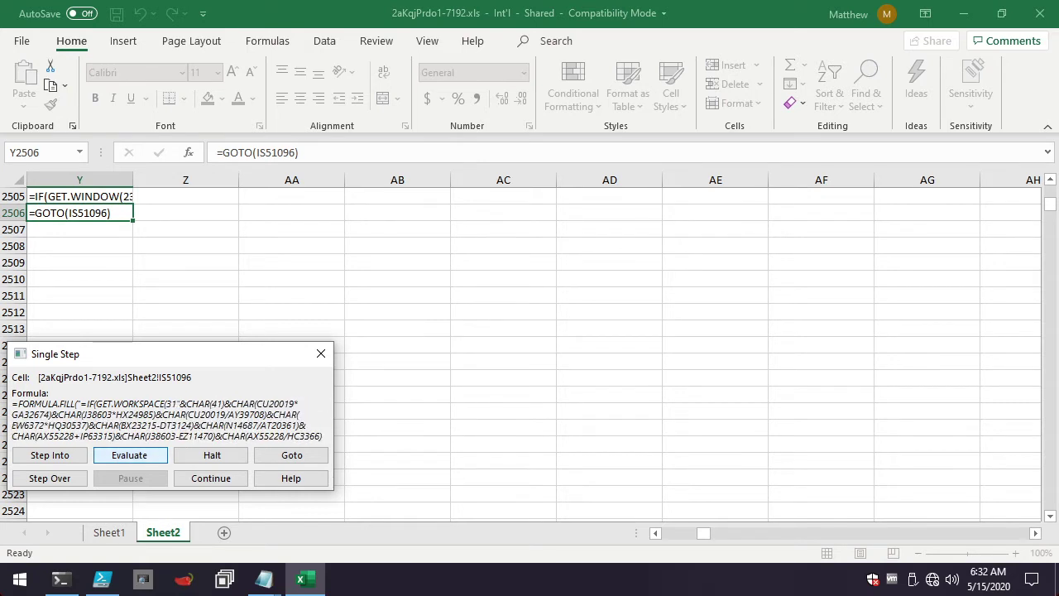
Advance to IS51097, jump to that cell, and single-step the RUN formula in IS51098 to reach FI49984
left_click(50, 455)
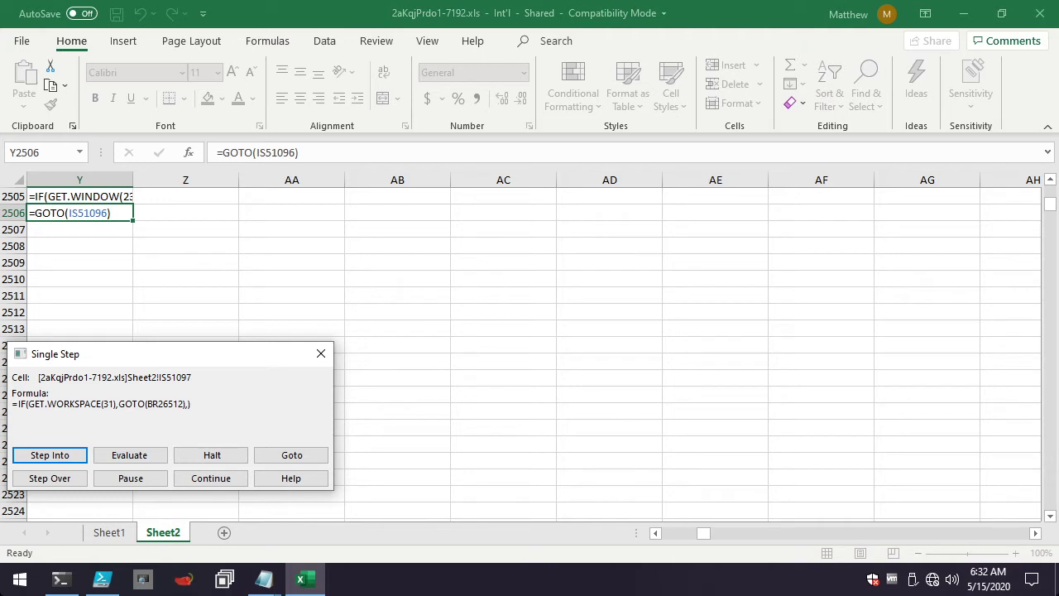
left_click(291, 454)
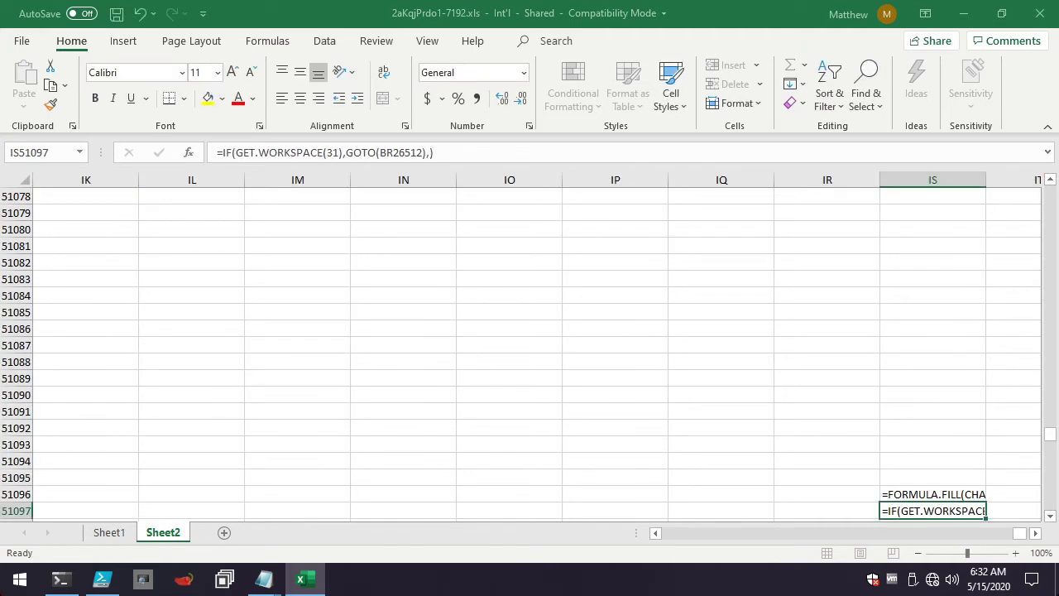
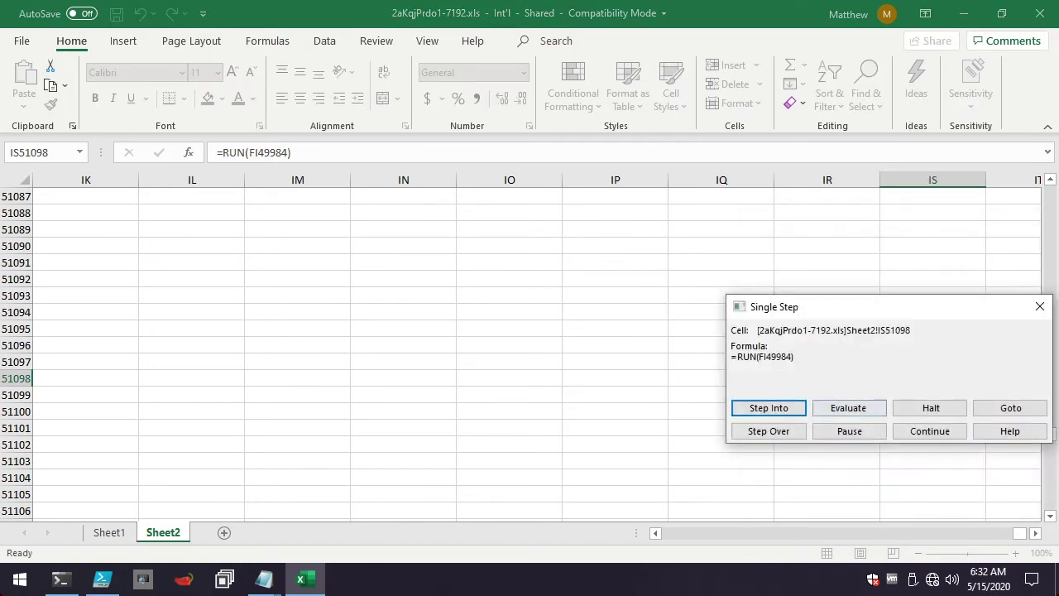
key("Return")
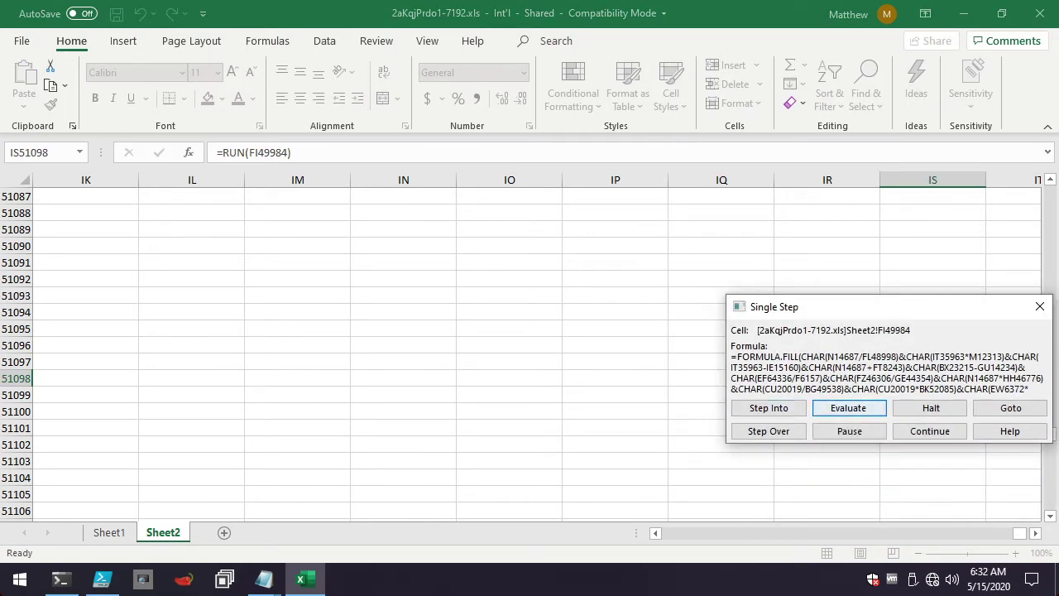
Evaluate the FORMULA.FILL formula in FI49984 repeatedly to decode the beginning of its GET.WORKSPACE text
key("Return")
key("Return")
key("Return")
key("Return")
key("Return")
key("Return")
key("Return")
key("Return")
key("Return")
key("Return")
key("Return")
key("Return")
key("Return")
key("Return")
key("Return")
key("Return")
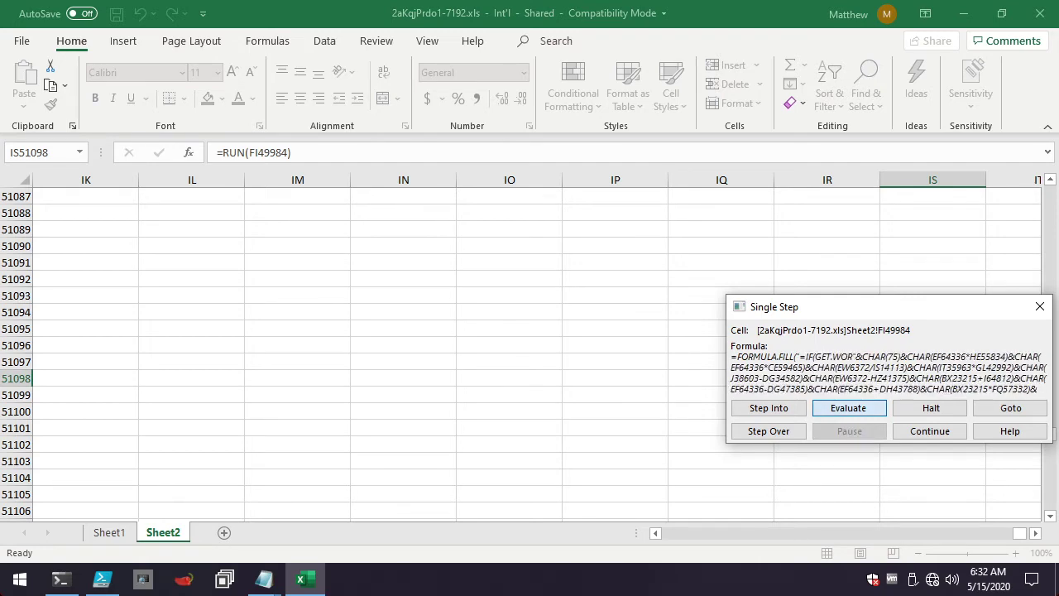
key("Return")
key("Return")
key("Return")
key("Return")
key("Return")
key("Return")
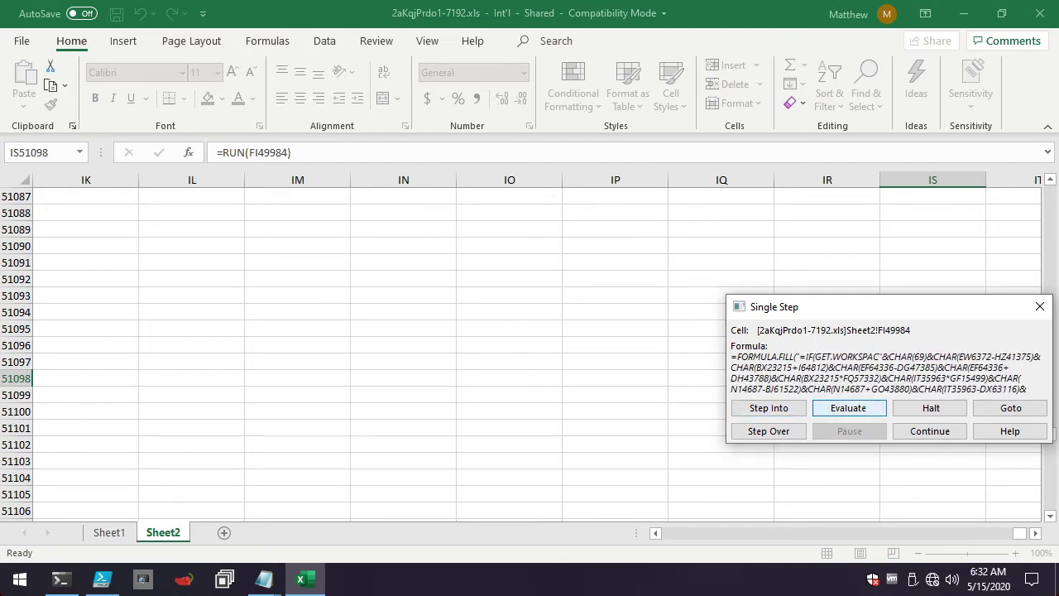
key("shift+Tab")
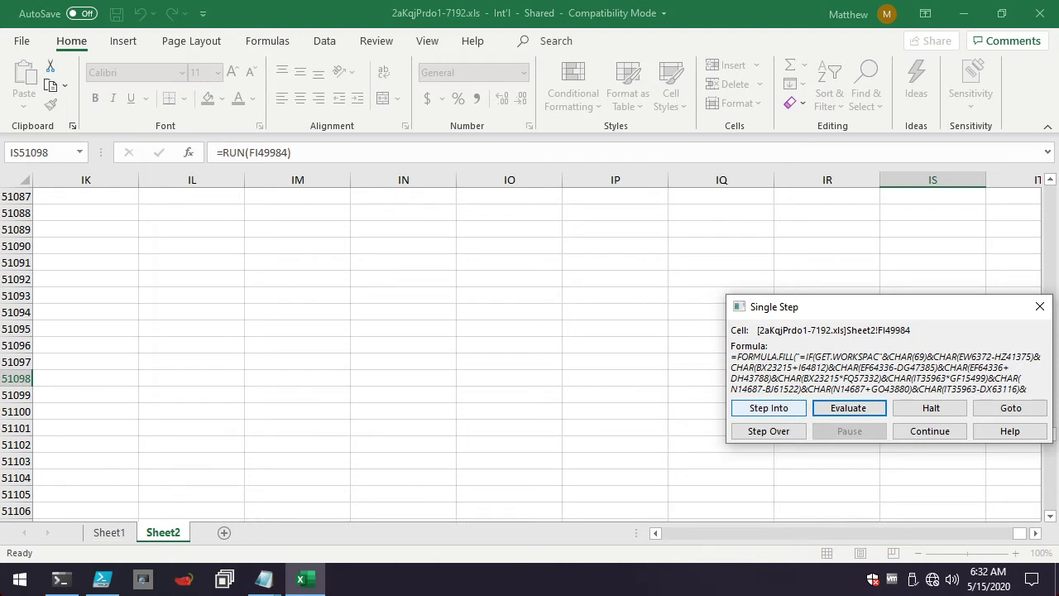
key("Tab")
Advance the macro to FI49985, jump to that cell, and restart single-stepping from the GOTO(L23284) formula in FI49986
left_click(768, 407)
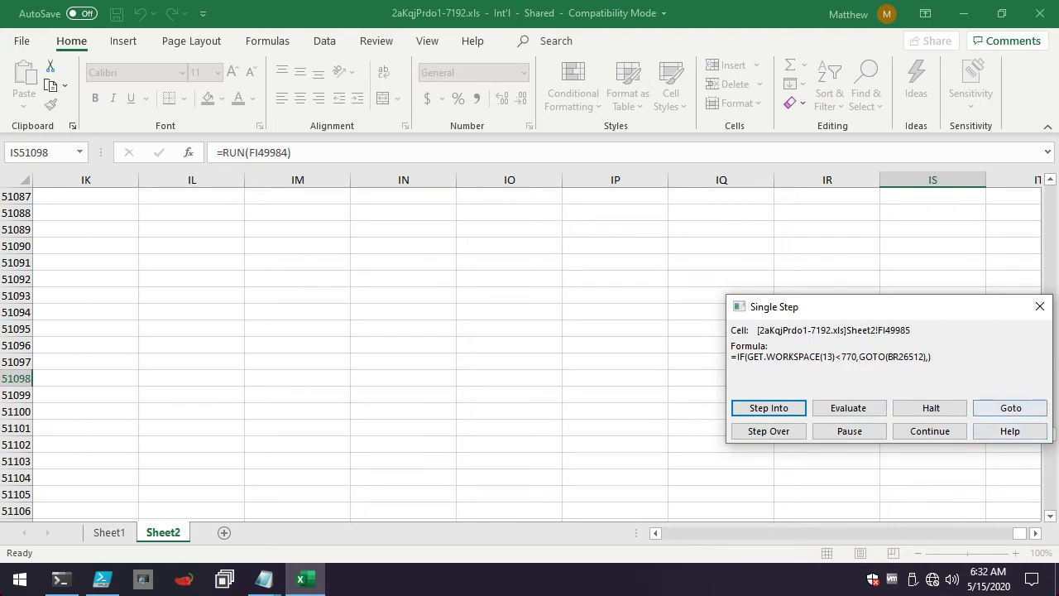
left_click(1011, 408)
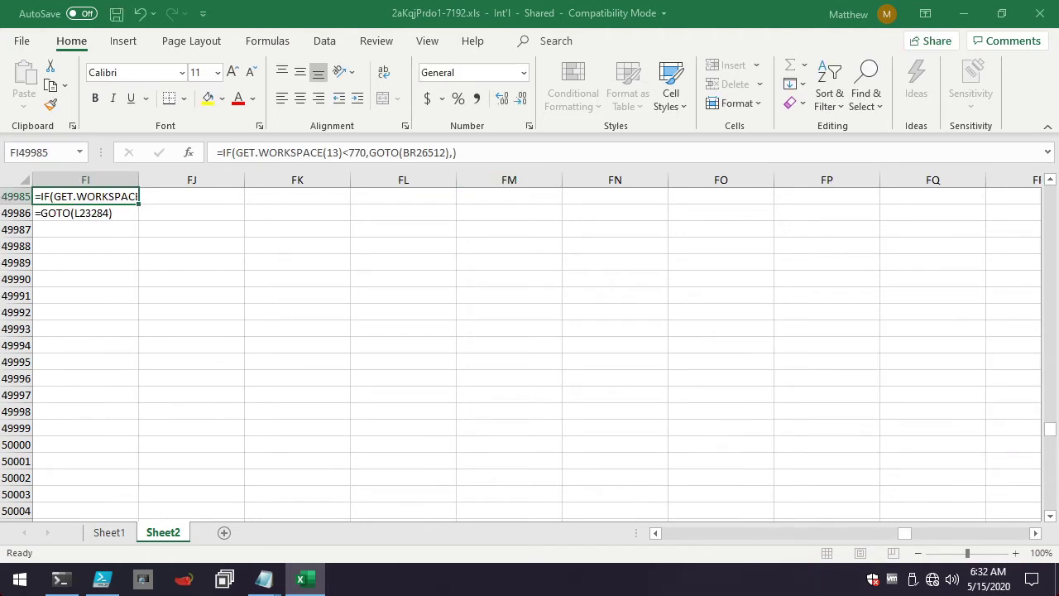
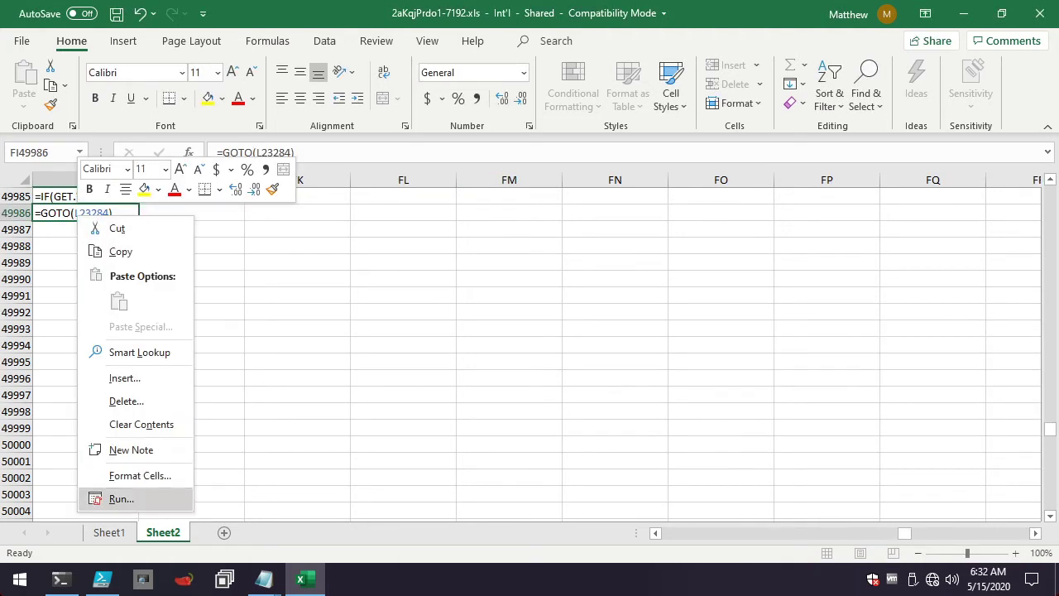
left_click(122, 498)
left_click(283, 335)
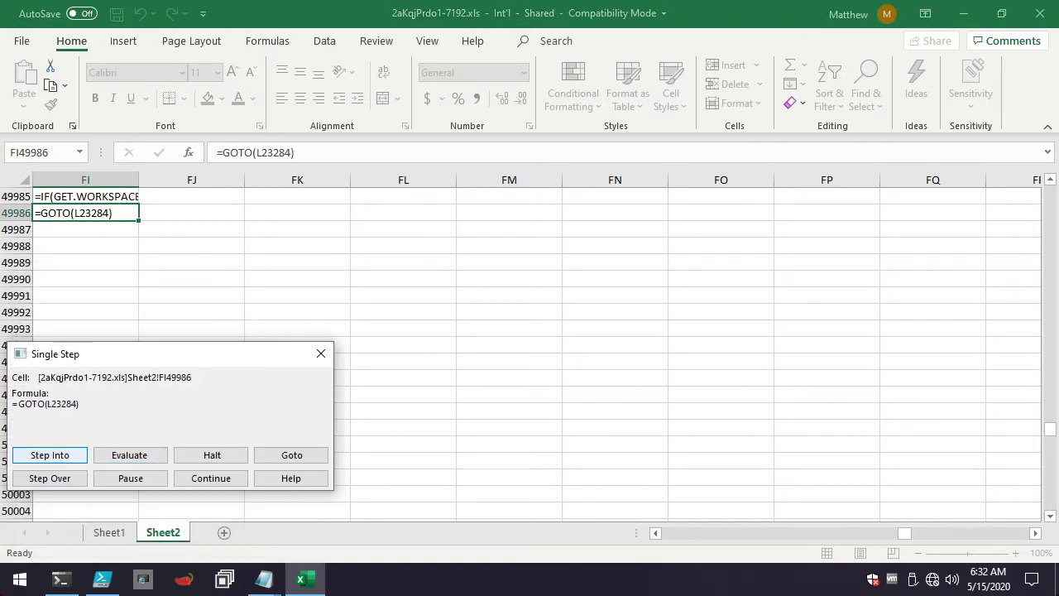
Follow GOTO(L23284) and evaluate the FORMULA.FILL formula in L23284 piece by piece to decode its text
left_click(50, 454)
left_click(130, 454)
left_click(130, 454)
left_click(130, 454)
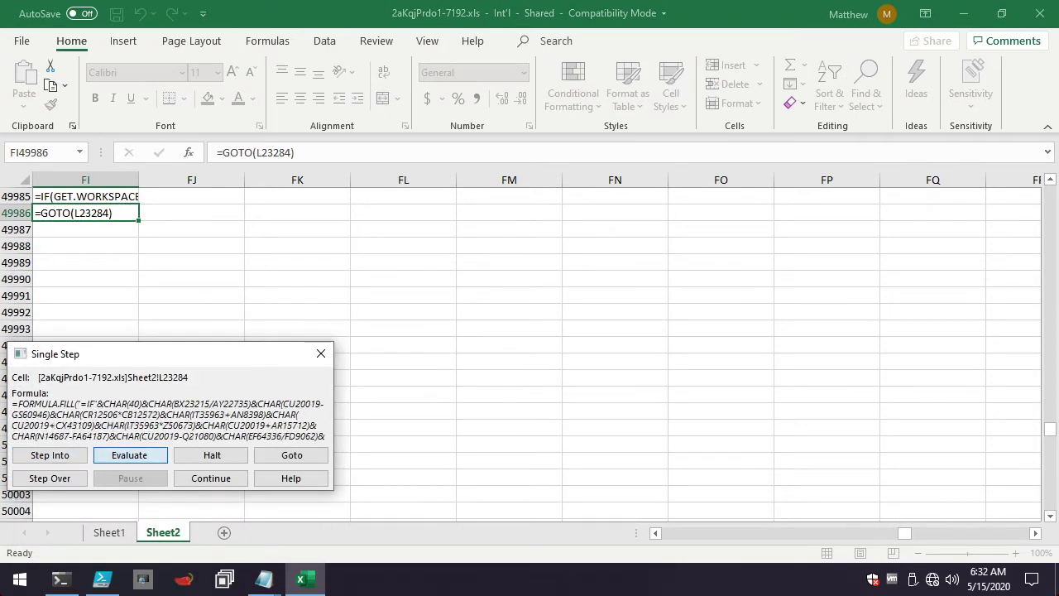
key("Return")
key("Return")
key("Return")
key("Return")
key("Return")
key("Return")
key("Return")
key("Return")
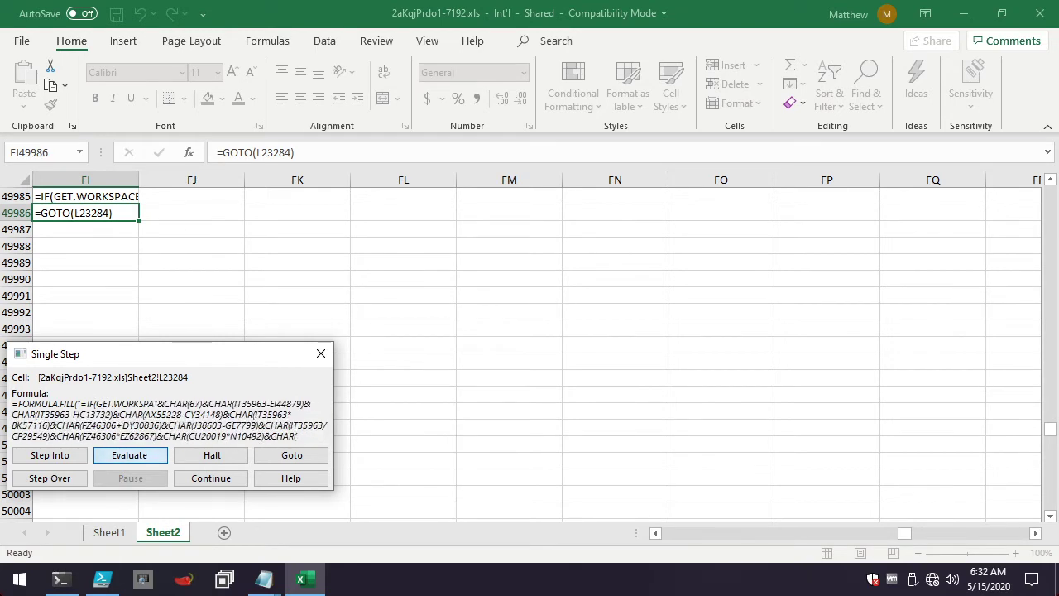
Advance the macro to the formula written in L23285 and jump to that cell on the sheet
key("Return")
key("Return")
key("Return")
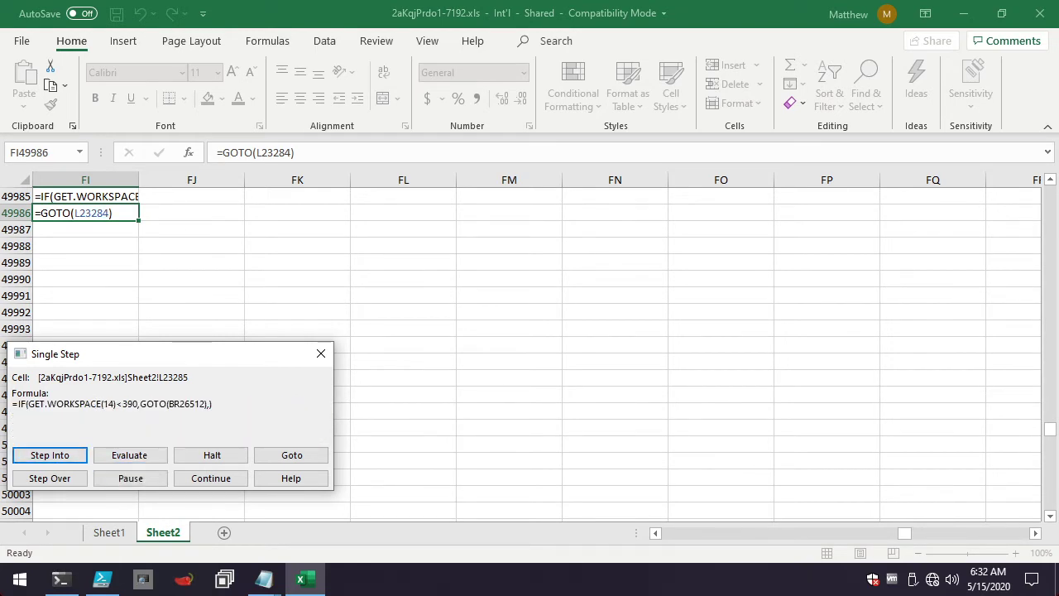
left_click(292, 454)
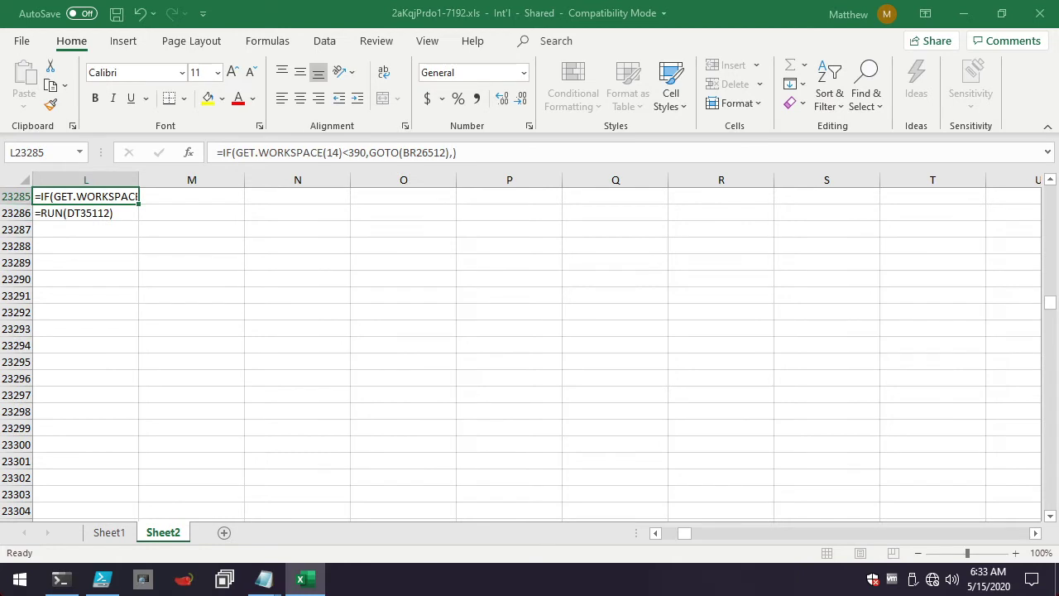
Restart single-stepping from the RUN(DT35112) formula in L23286 and step into DT35112
left_click(85, 229)
left_click(66, 213)
right_click(65, 214)
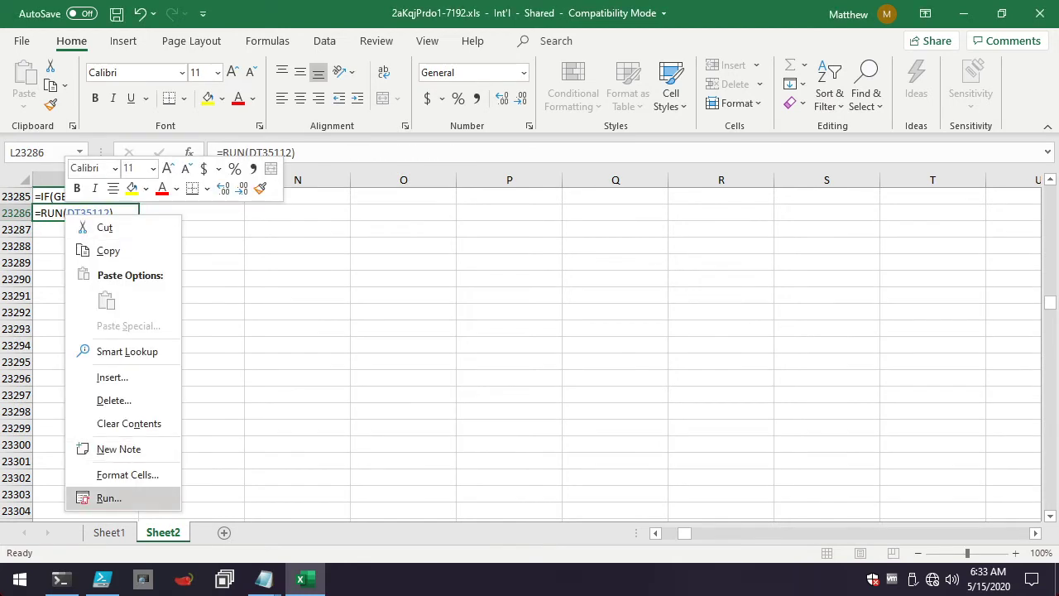
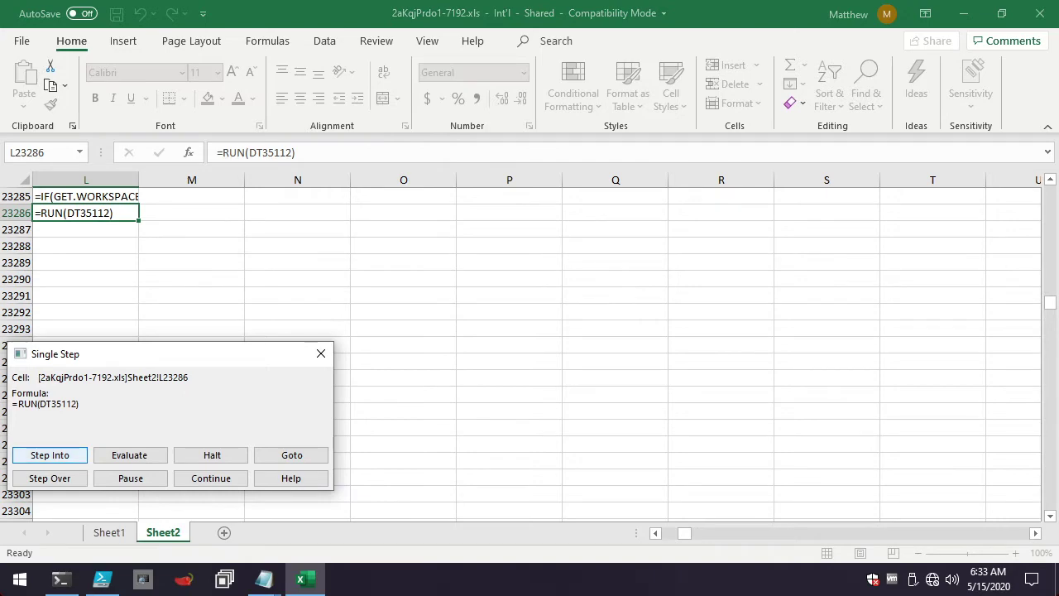
key("Return")
Evaluate the FORMULA.FILL formula in DT35112 piece by piece and jump to the formula it writes in DT35113
key("Tab")
key("Return")
key("Return")
key("Return")
key("Return")
key("Return")
key("Return")
key("Return")
key("Return")
key("Return")
key("Return")
key("Return")
key("Return")
key("Return")
key("Return")
key("Return")
key("Return")
key("Return")
key("Return")
key("Return")
key("Return")
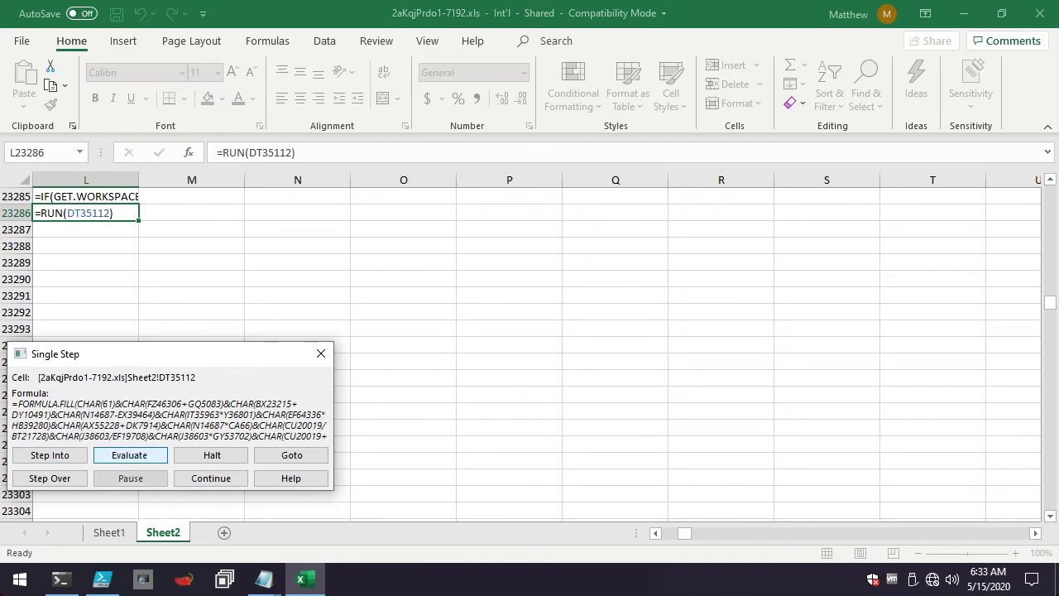
key("Return")
key("Return")
key("Return")
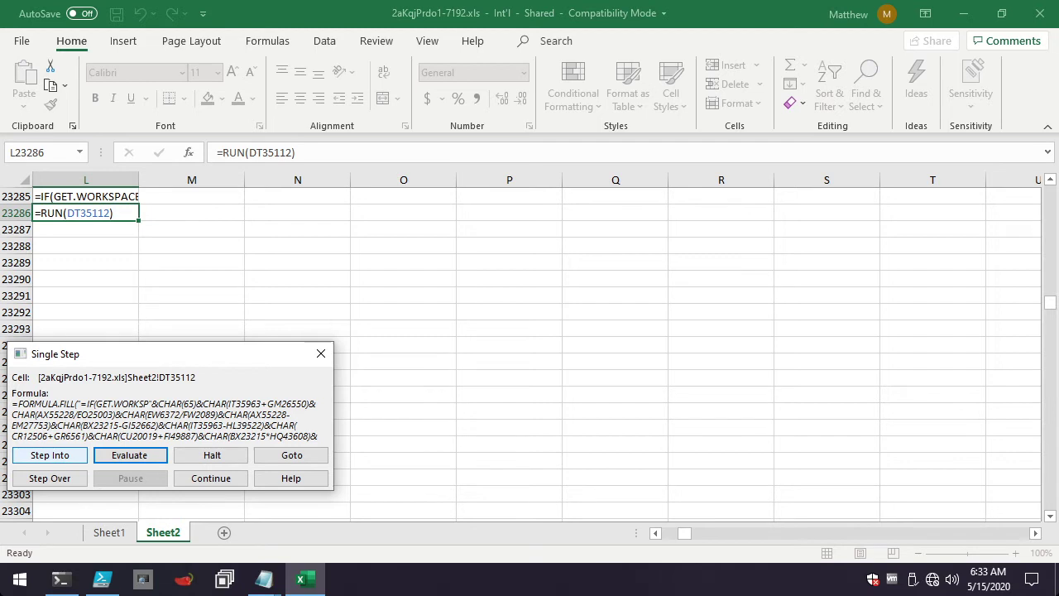
key("Return")
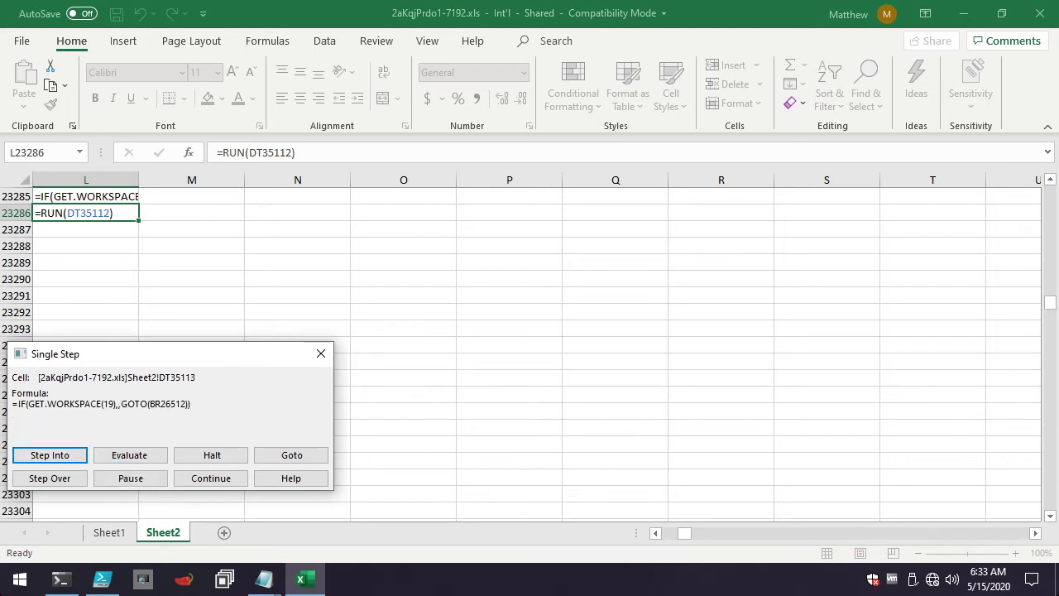
left_click(292, 454)
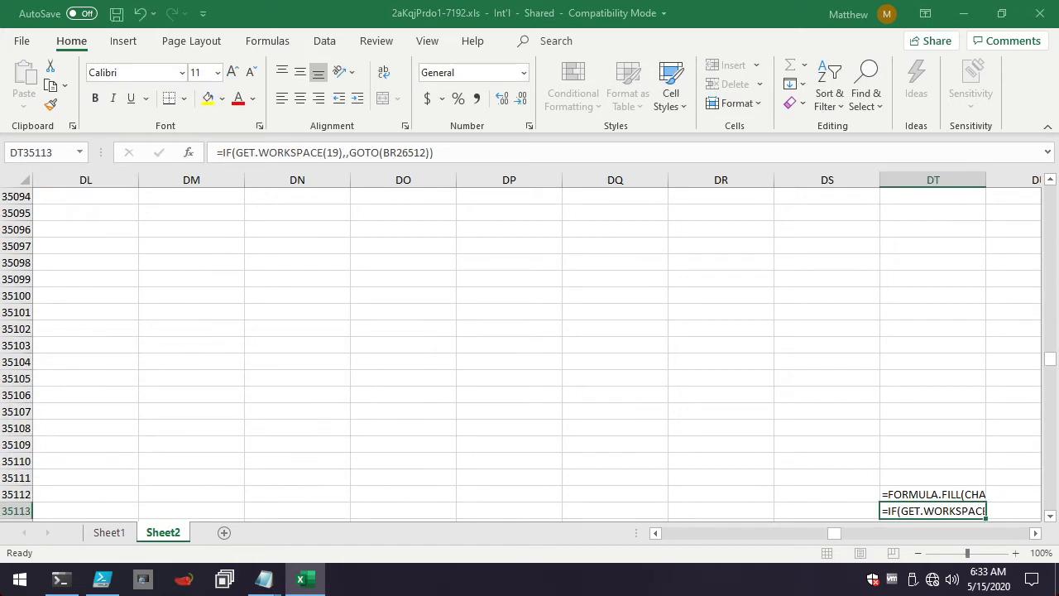
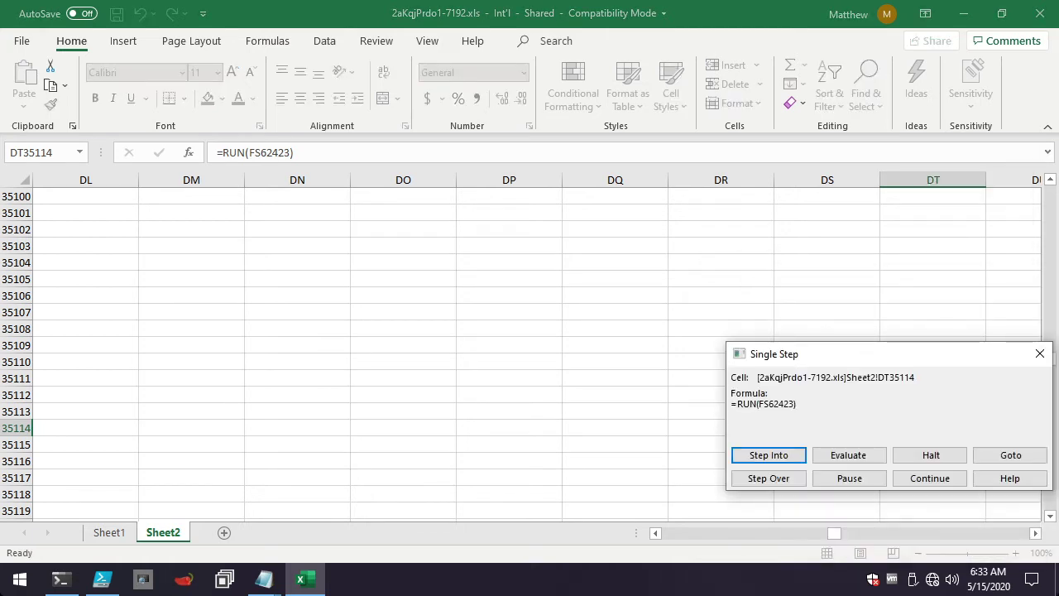
Follow RUN(FS62423) from DT35114 and evaluate the FORMULA.FILL formula in FS62423 to decode the beginning of its text
left_click_drag(825, 355, 734, 236)
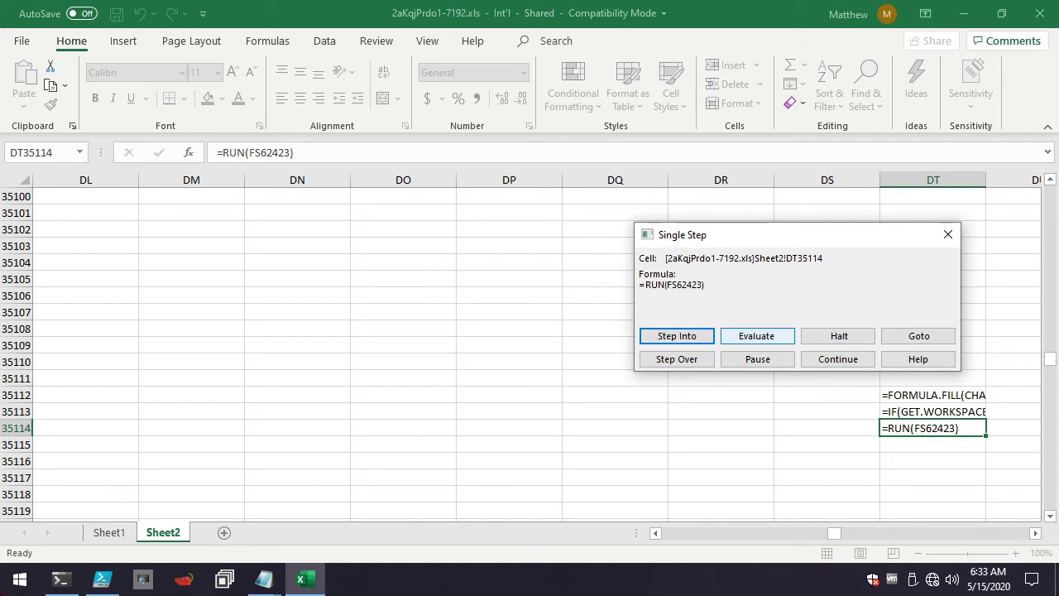
left_click(756, 335)
left_click(757, 335)
left_click(757, 335)
left_click(756, 335)
left_click(757, 335)
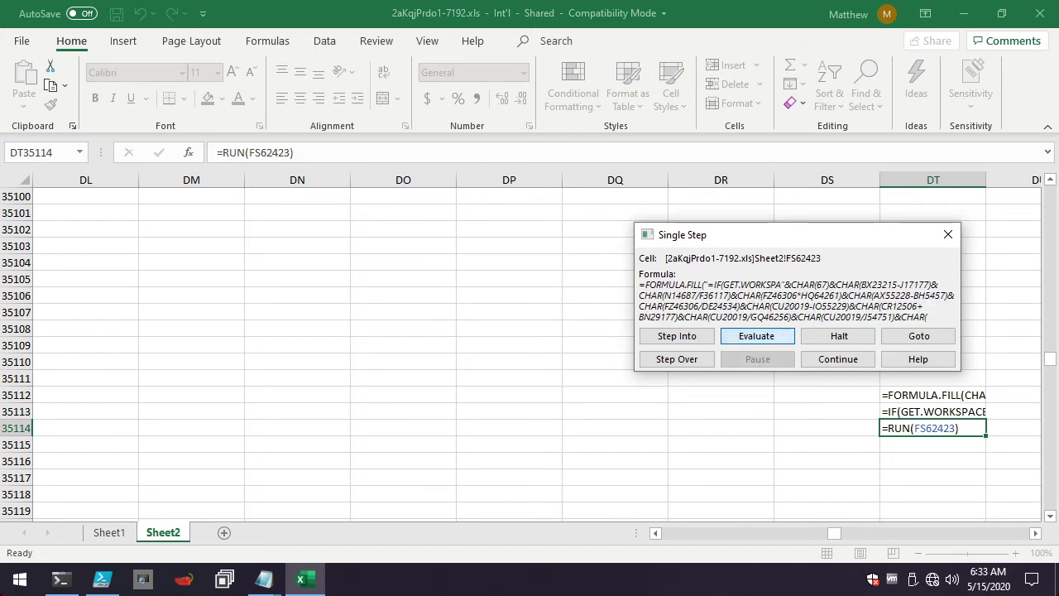
Finish evaluating the FORMULA.FILL formula in FS62423 and jump to the formula it writes in FS62424
left_click(756, 335)
left_click(757, 335)
left_click(676, 335)
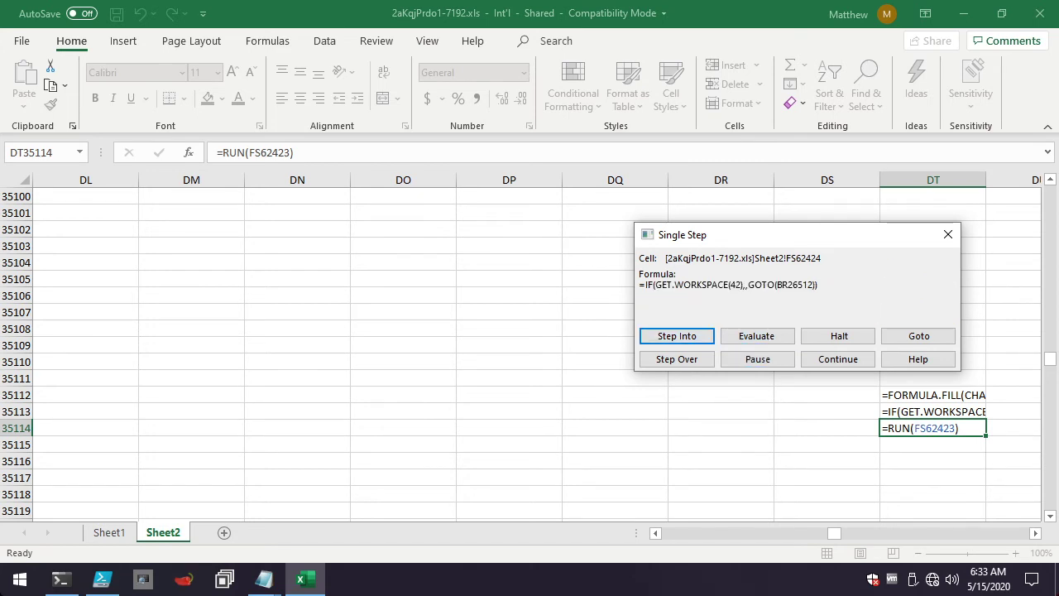
left_click(918, 335)
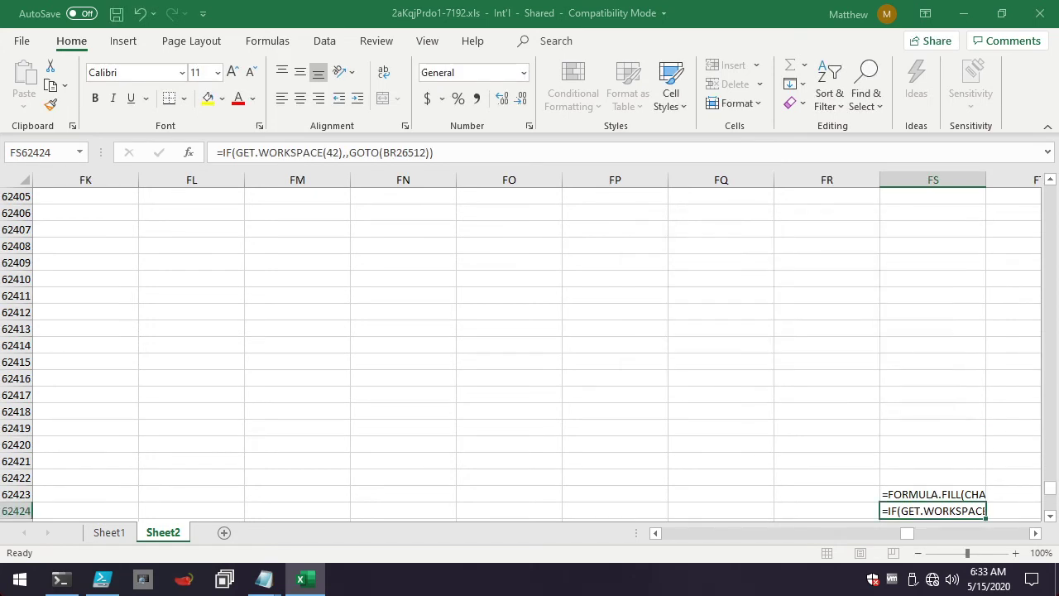
Restart single-stepping the macro from the RUN(AD64133) formula in FS62425
scroll(536, 354, "down", 3)
left_click(945, 379)
right_click(945, 380)
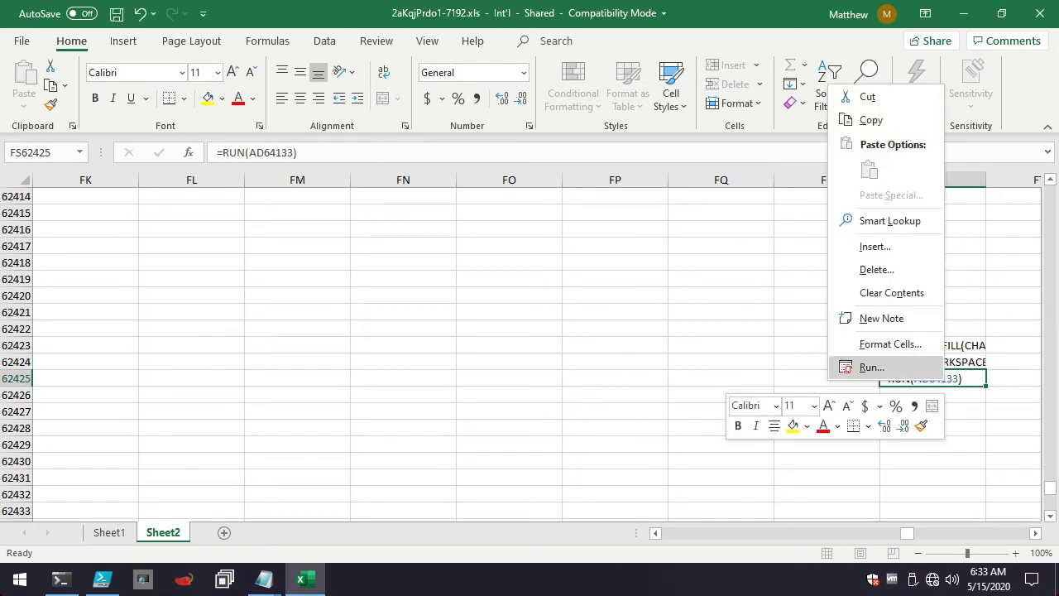
left_click(872, 367)
left_click(1015, 286)
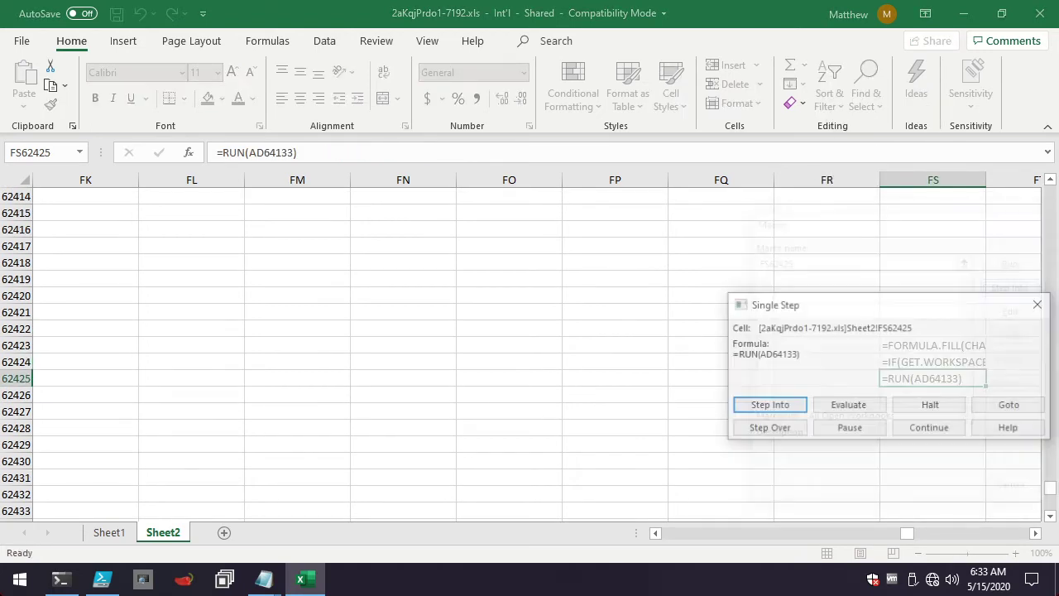
Follow RUN(AD64133) and evaluate the FORMULA.FILL formula in AD64133 piece by piece to decode its text
left_click(848, 406)
key("Return")
key("Return")
key("Return")
key("Return")
key("Return")
key("Return")
key("Return")
key("Return")
key("Return")
key("Return")
key("Return")
key("Return")
key("Return")
key("Return")
key("Return")
key("Return")
key("Return")
key("Return")
key("Return")
key("Return")
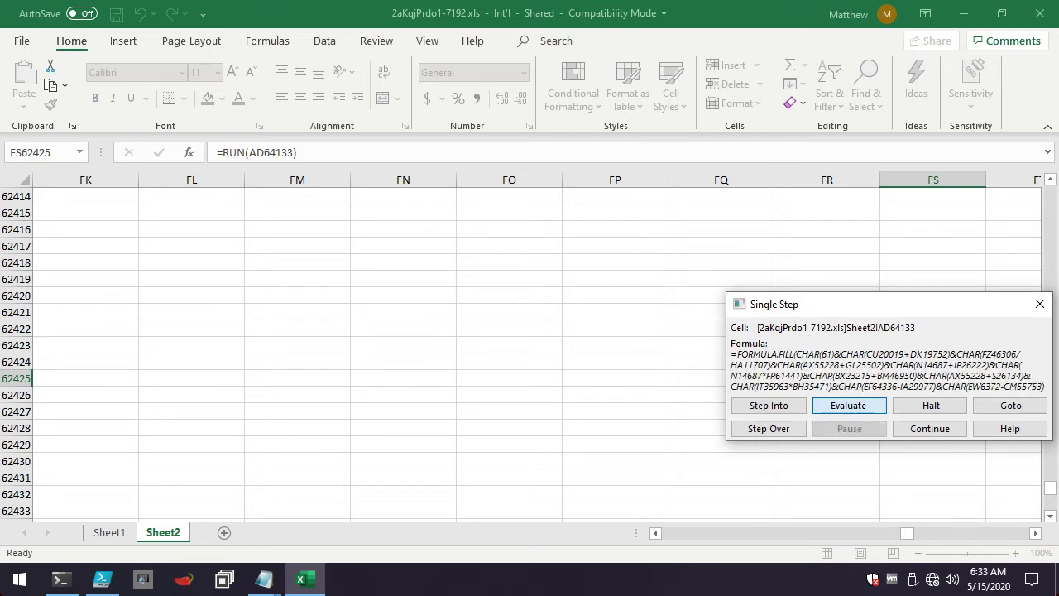
Evaluate the obfuscated FORMULA.FILL formula in AD64133 piece by piece until it is fully decoded and executed
key("Return")
key("Return")
key("Return")
key("Return")
key("Return")
key("Return")
key("Return")
key("Return")
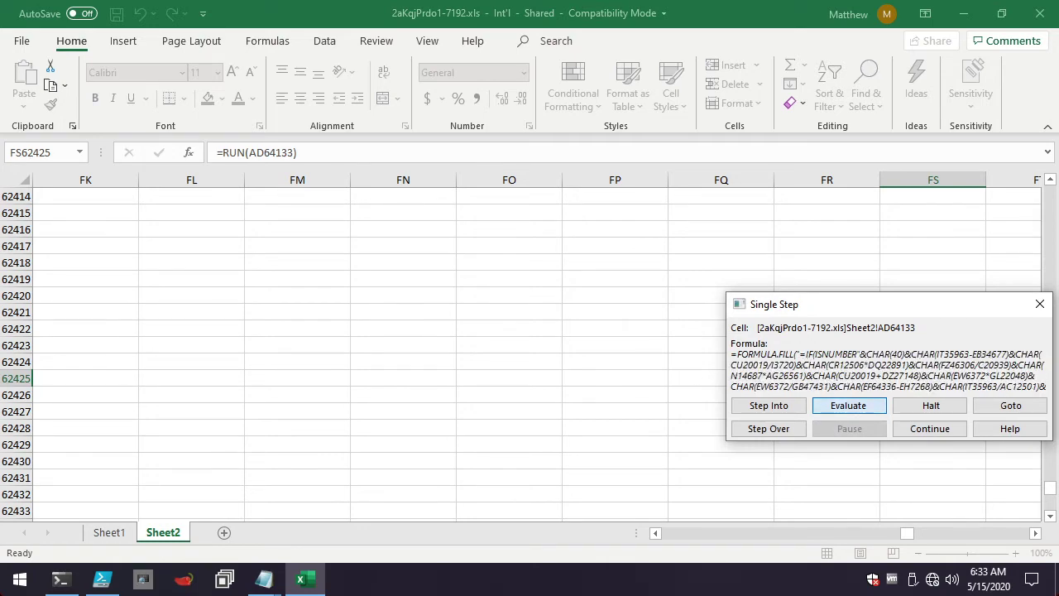
key("Return")
key("Return")
key("Return")
key("Return")
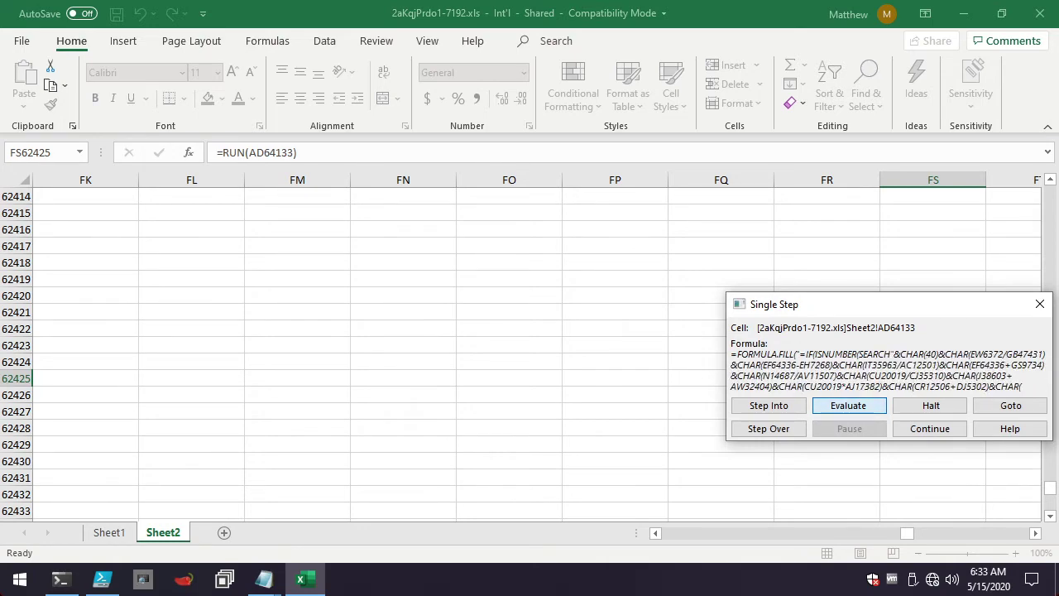
key("Return")
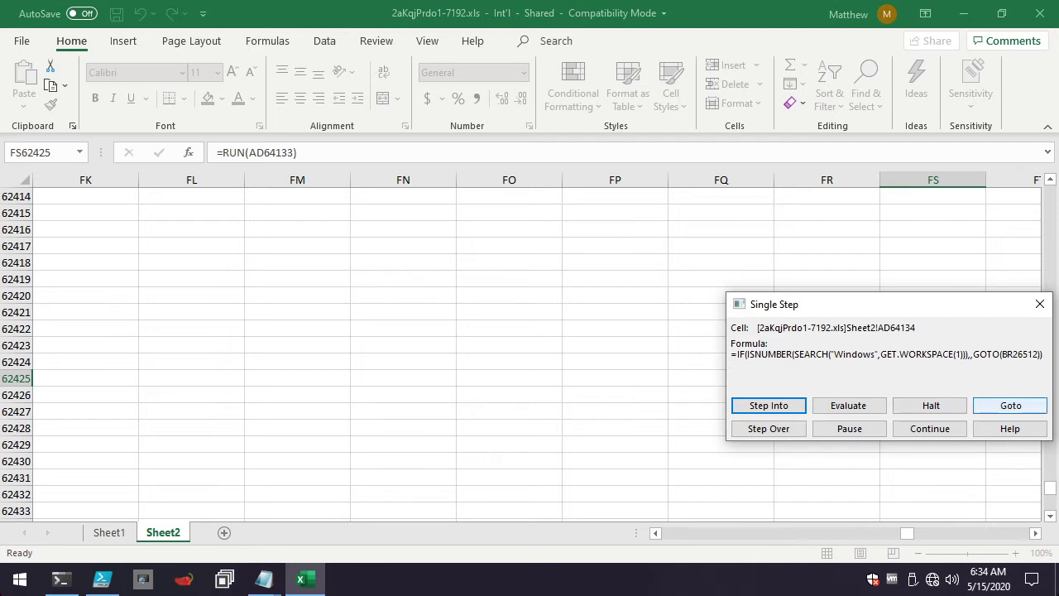
Leave the debugger at cell AD64134 and restart single-stepping the macro from AD64135
left_click(1010, 406)
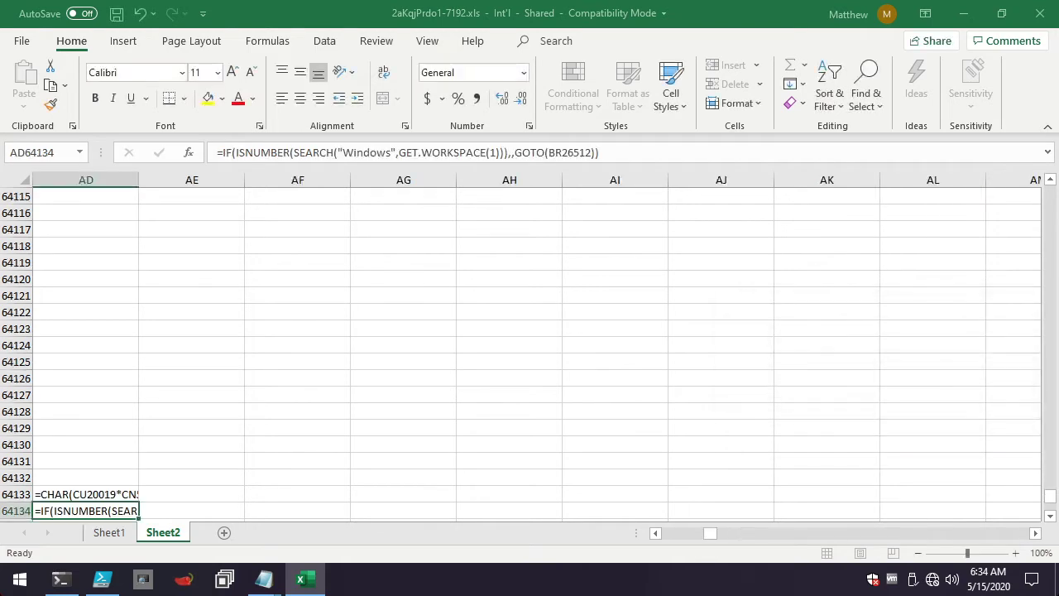
scroll(537, 353, "down", 3)
right_click(101, 378)
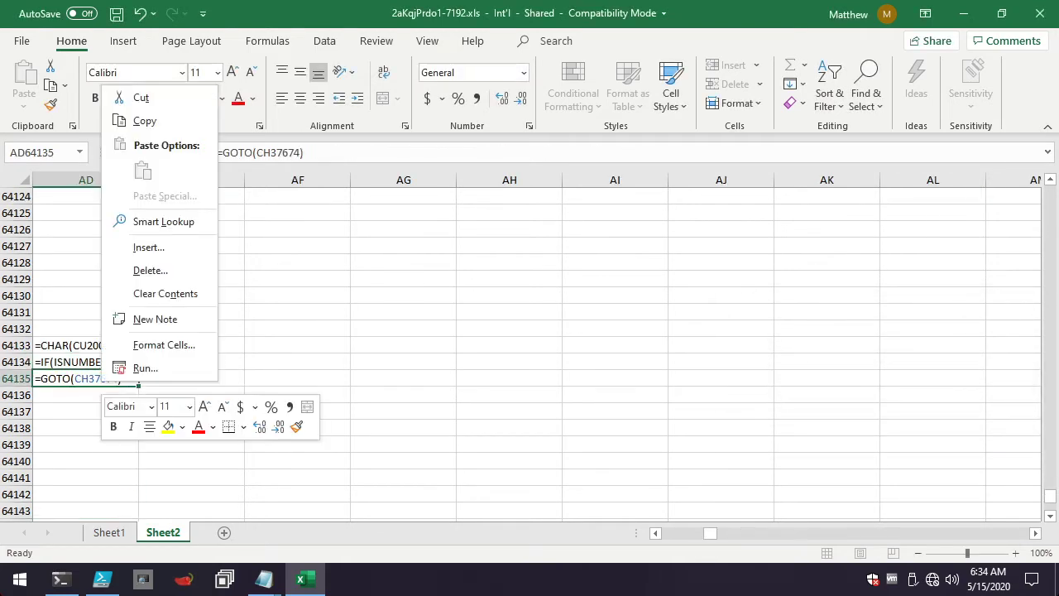
left_click(147, 367)
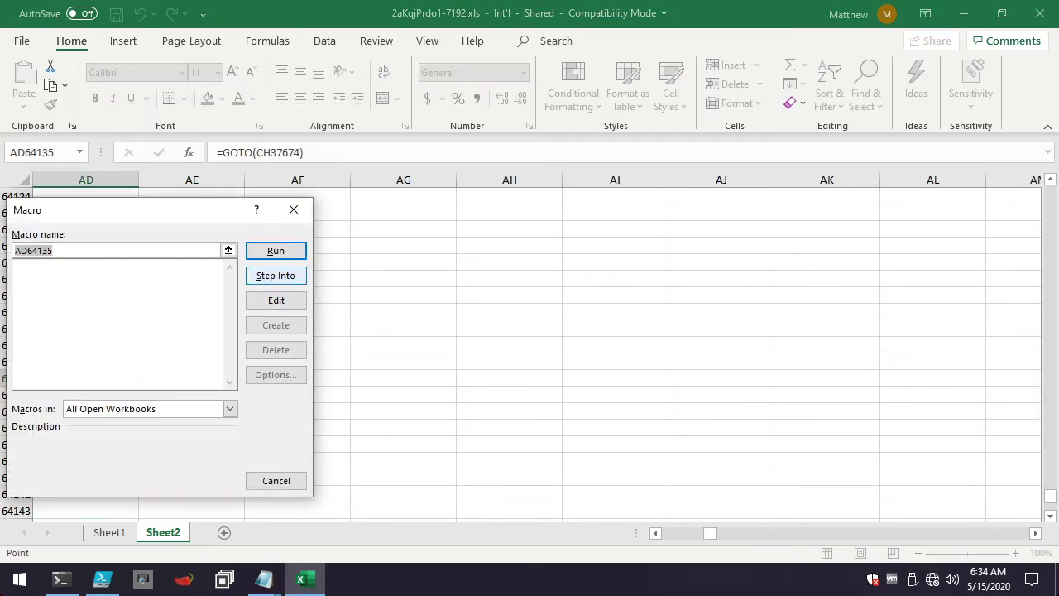
left_click(275, 276)
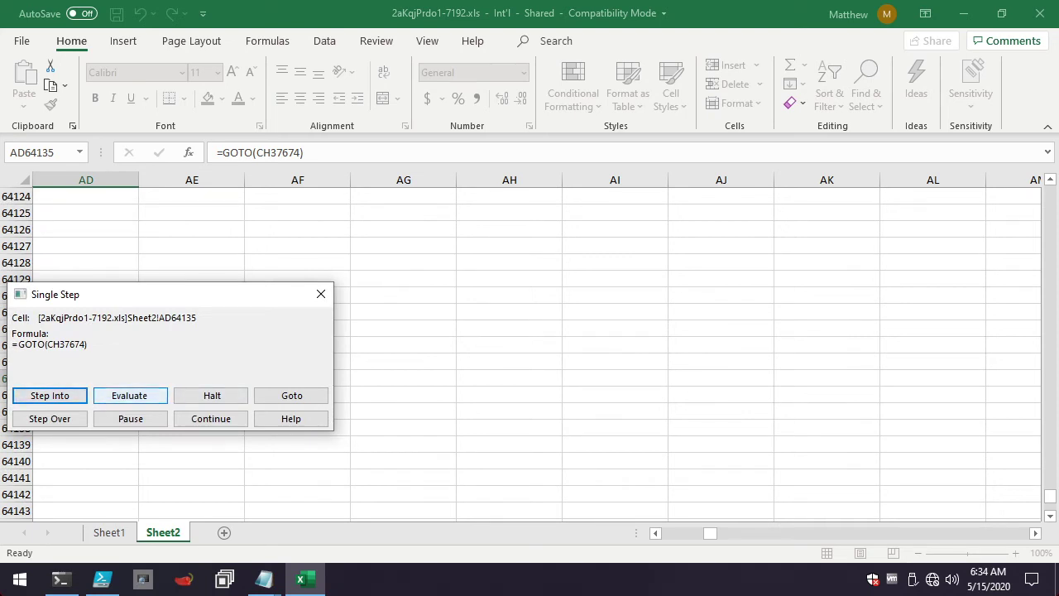
Follow the GOTO to CH37674, evaluate its FORMULA.FILL formula piece by piece until fully decoded, and step to the next cell
left_click(129, 395)
left_click(130, 396)
left_click(130, 396)
left_click(130, 395)
left_click(129, 396)
left_click(130, 395)
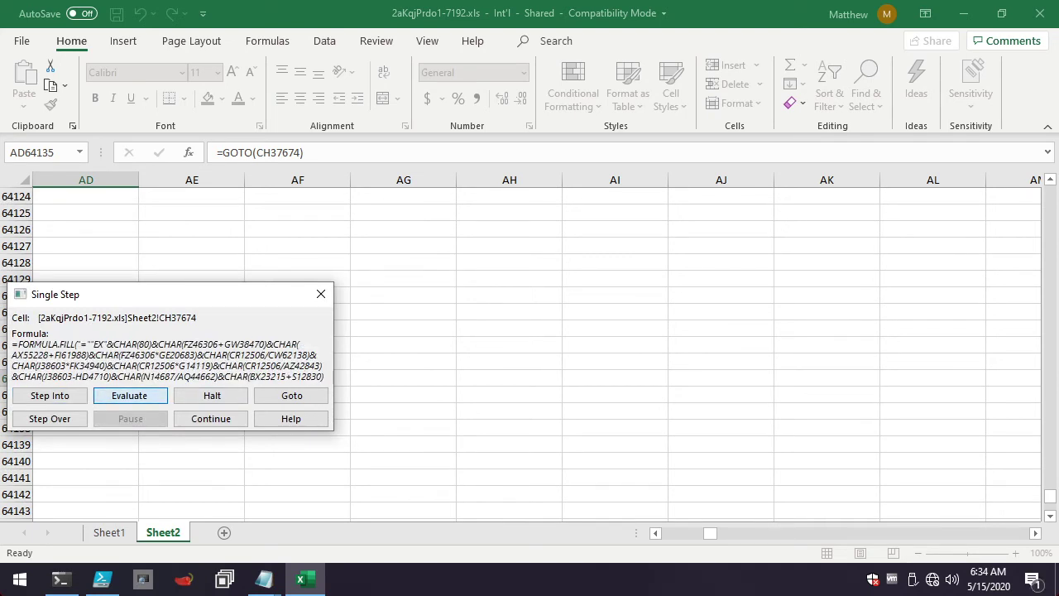
left_click(130, 396)
left_click(130, 396)
left_click(130, 395)
left_click(130, 396)
left_click(130, 396)
key("Return")
key("Return")
key("Return")
key("Return")
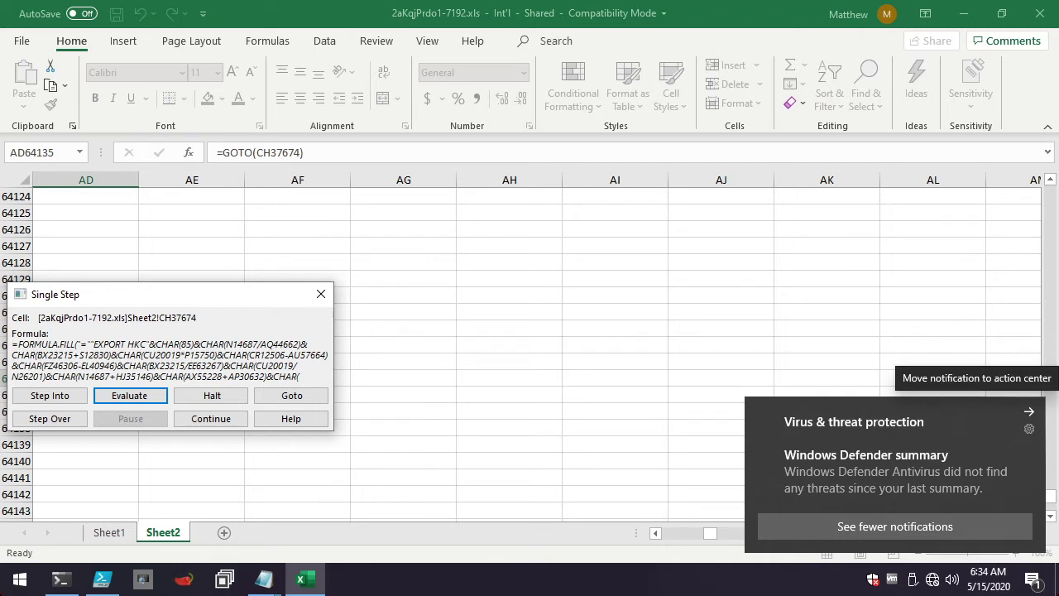
left_click(1029, 411)
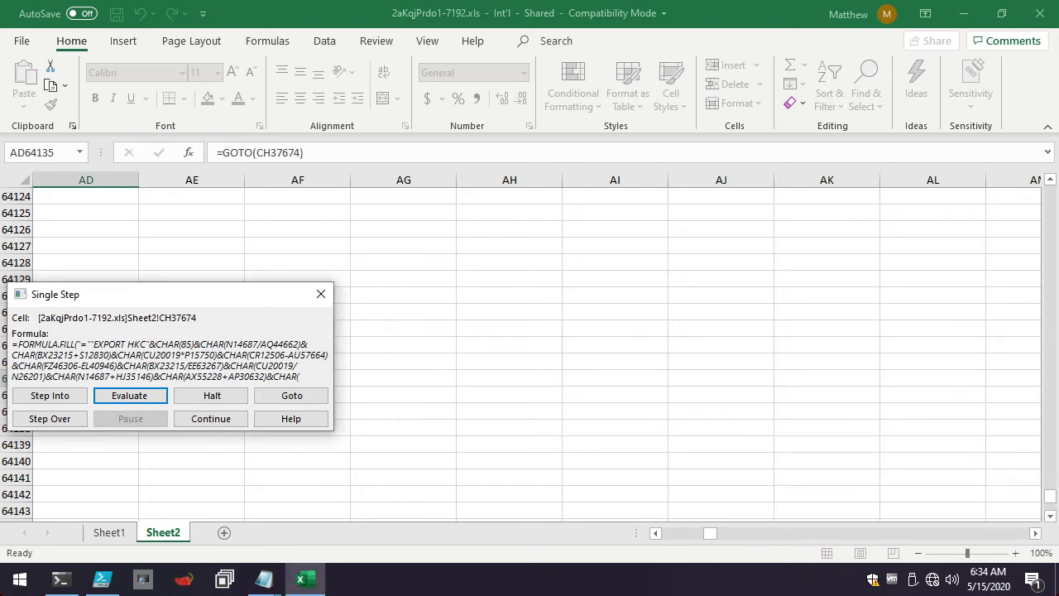
left_click(129, 396)
left_click(129, 395)
left_click(129, 396)
left_click(129, 395)
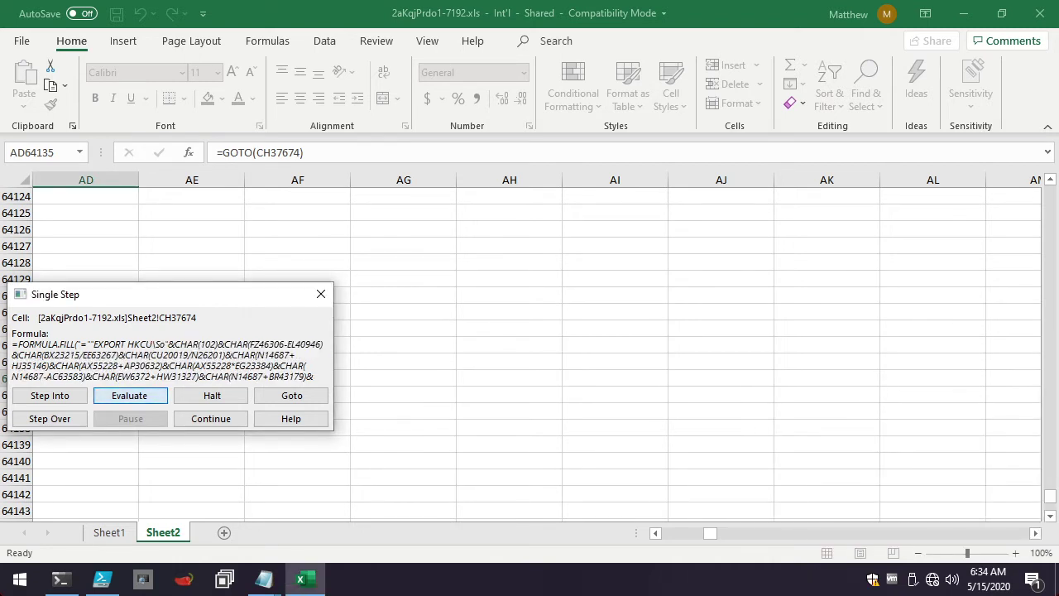
key("Return")
key("Return")
key("Return")
key("Return")
key("Return")
key("Return")
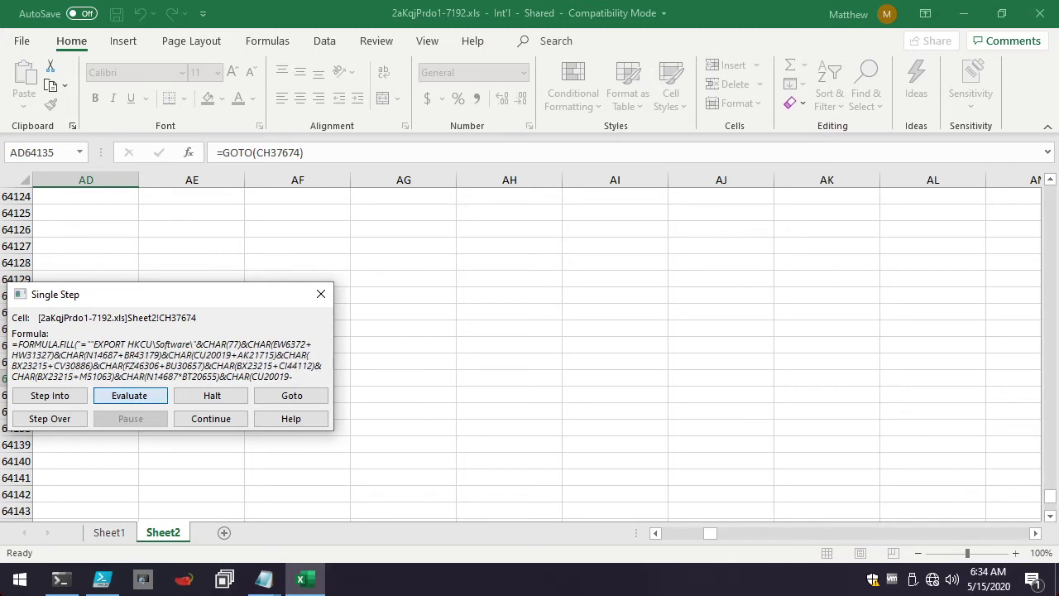
key("Return")
key("Return")
key("Return")
key("Return")
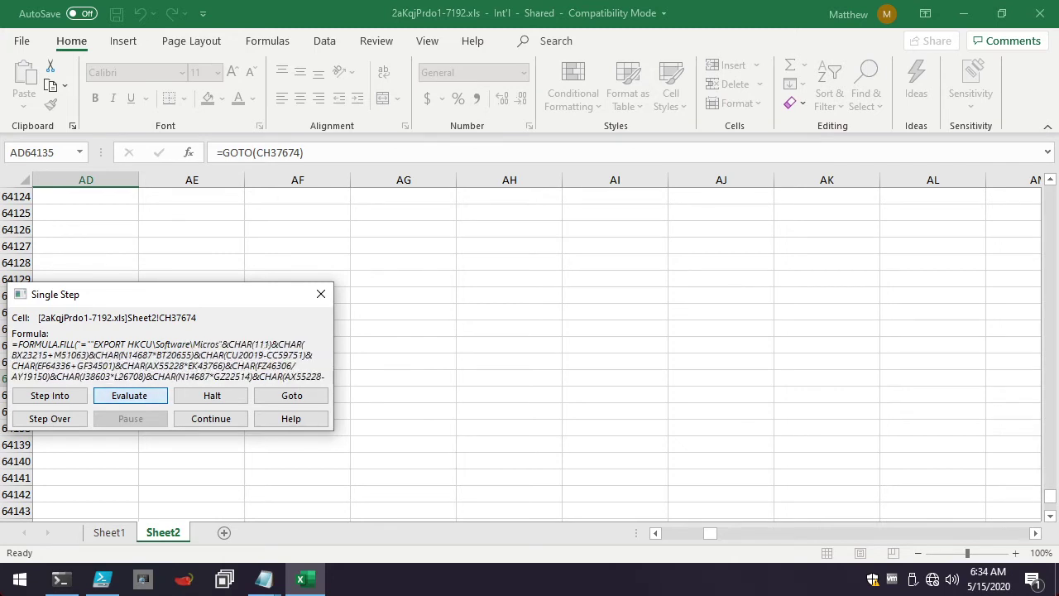
key("Return")
key("Return")
key("Return")
key("Return")
key("Return")
key("Return")
key("Return")
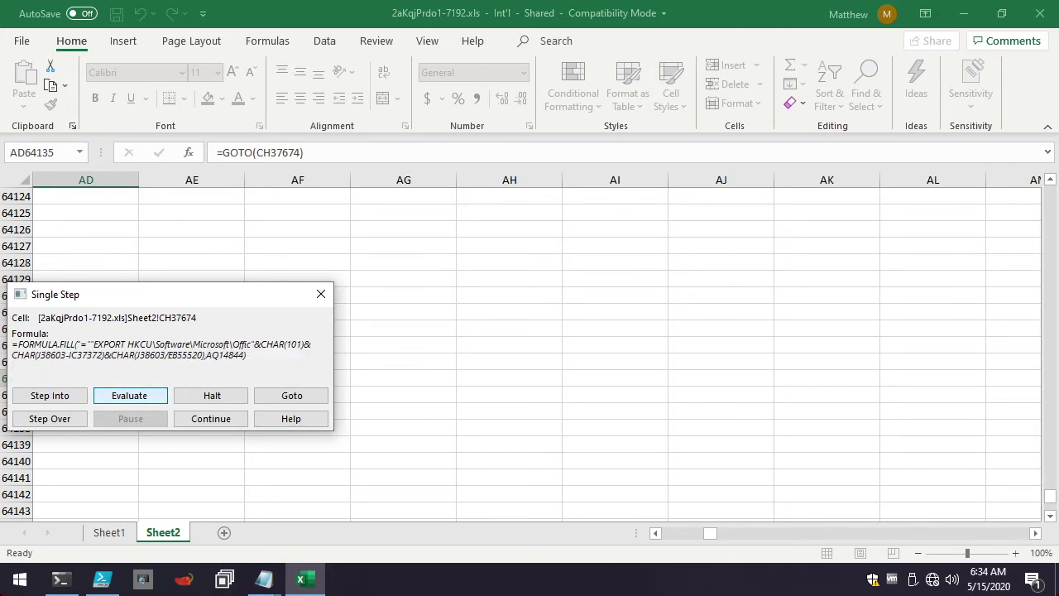
key("Return")
key("Return")
key("Return")
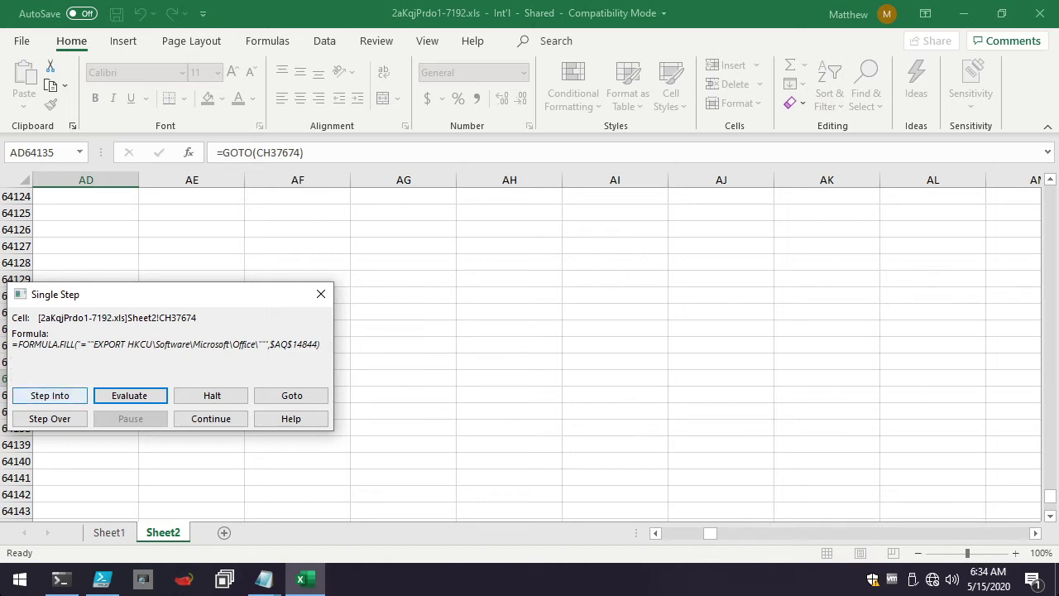
left_click(49, 395)
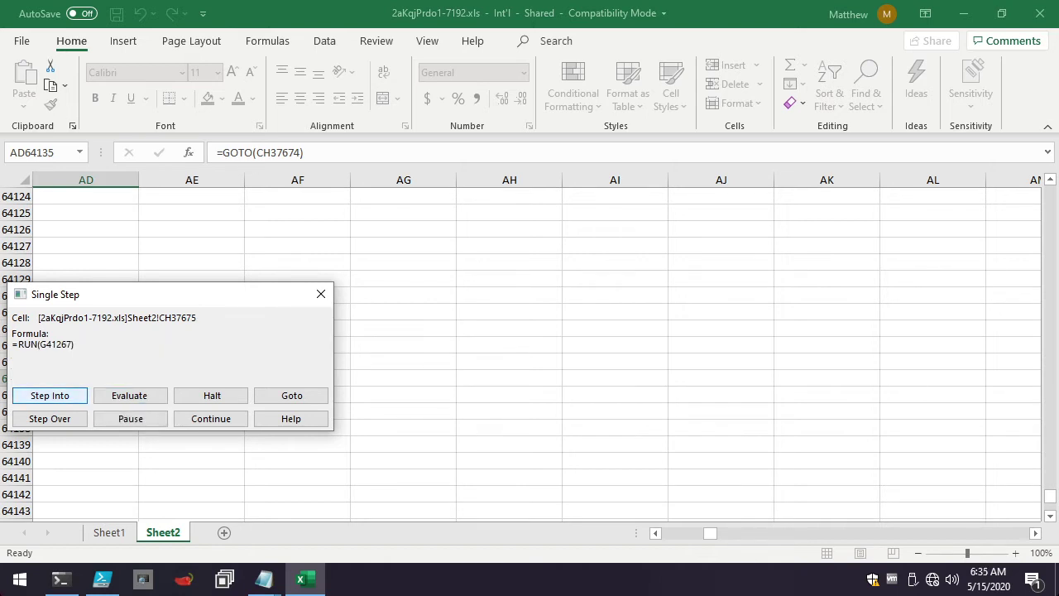
Step into the macro at G41267, evaluate its FORMULA.FILL formula until the file path is decoded, and execute it
key("Return")
key("Tab")
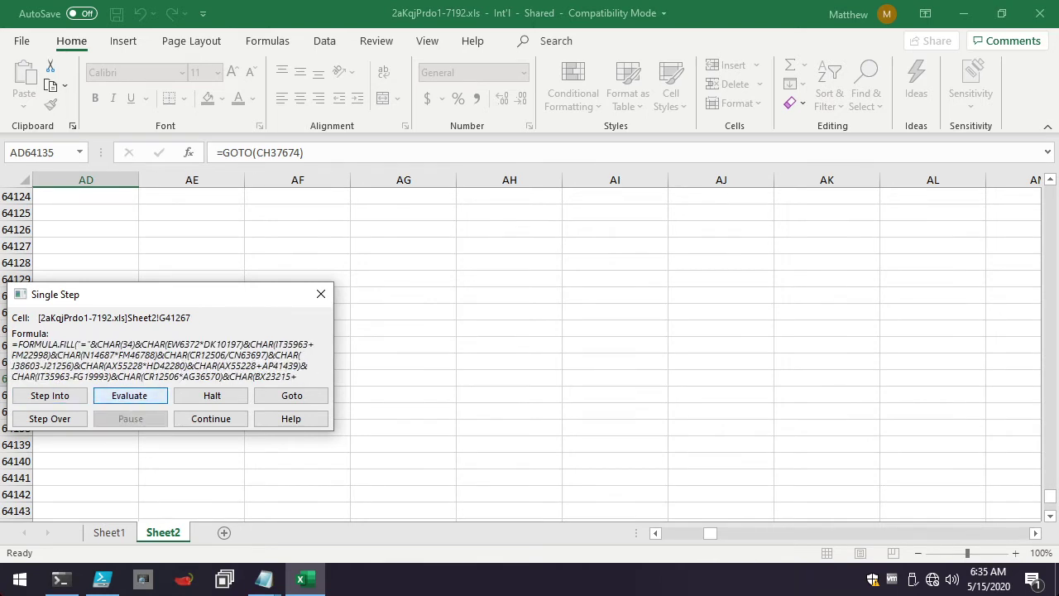
key("Return")
key("Return")
key("Return")
key("Return")
key("Return")
key("Return")
key("Return")
key("Return")
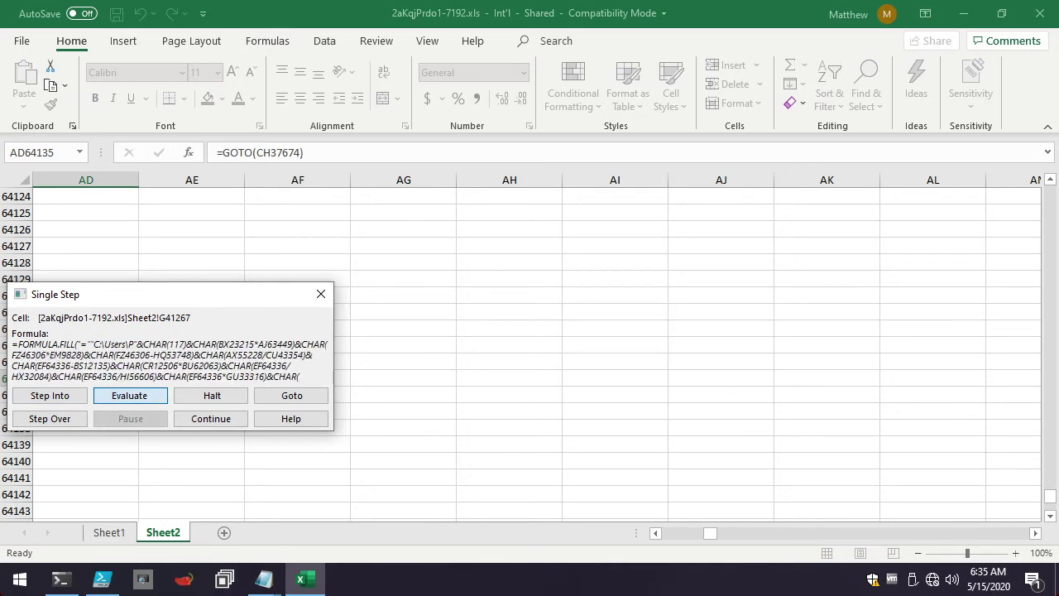
key("Return")
key("Return")
key("Return")
key("Return")
key("Return")
key("Return")
key("Return")
key("Return")
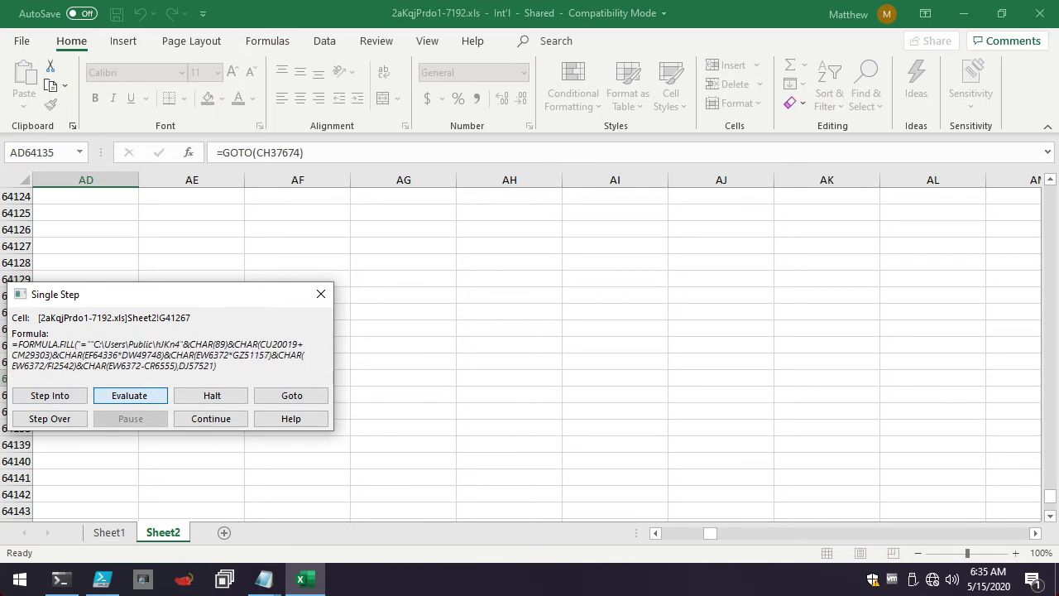
key("Return")
key("Return")
key("Return")
key("Return")
key("Return")
key("Return")
key("Return")
key("Return")
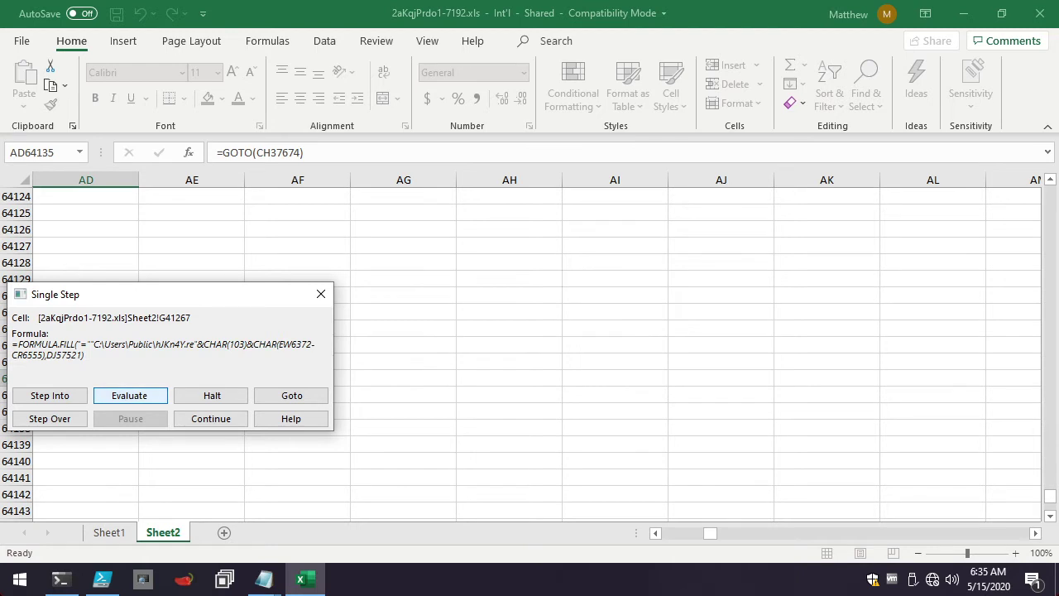
key("Return")
key("Return")
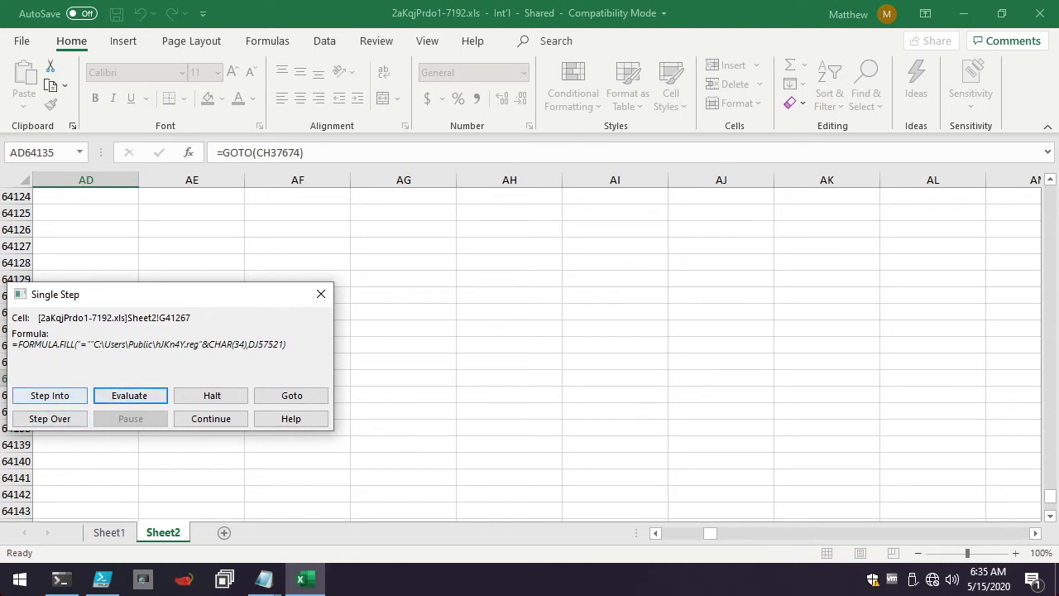
left_click(50, 395)
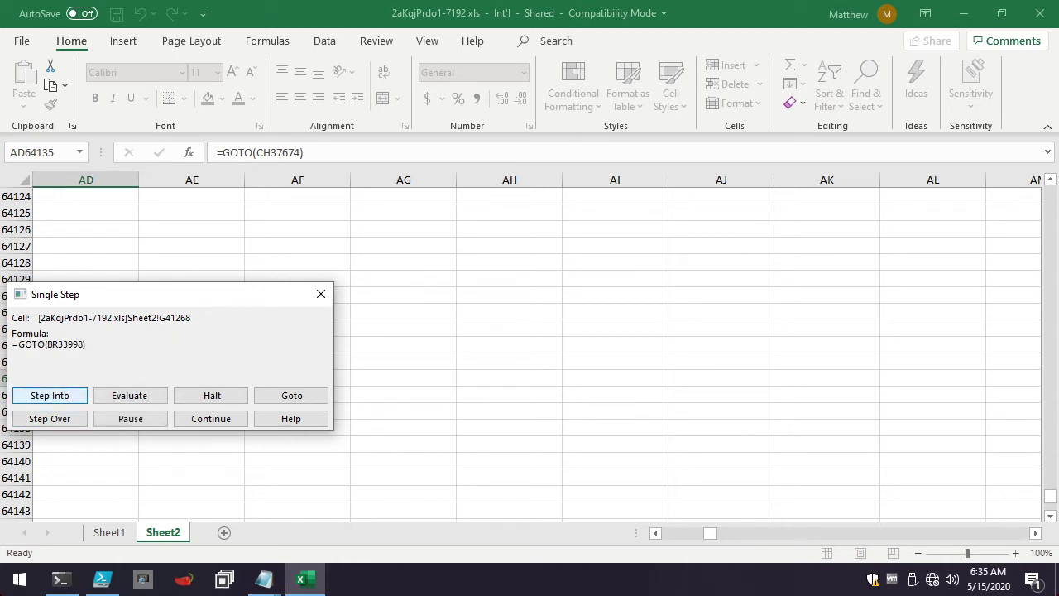
Follow the GOTO to BR33998, evaluate its FORMULA.FILL formula until the whole string is decoded, and execute it
left_click(49, 395)
left_click(129, 396)
left_click(130, 396)
left_click(129, 395)
left_click(129, 395)
left_click(129, 396)
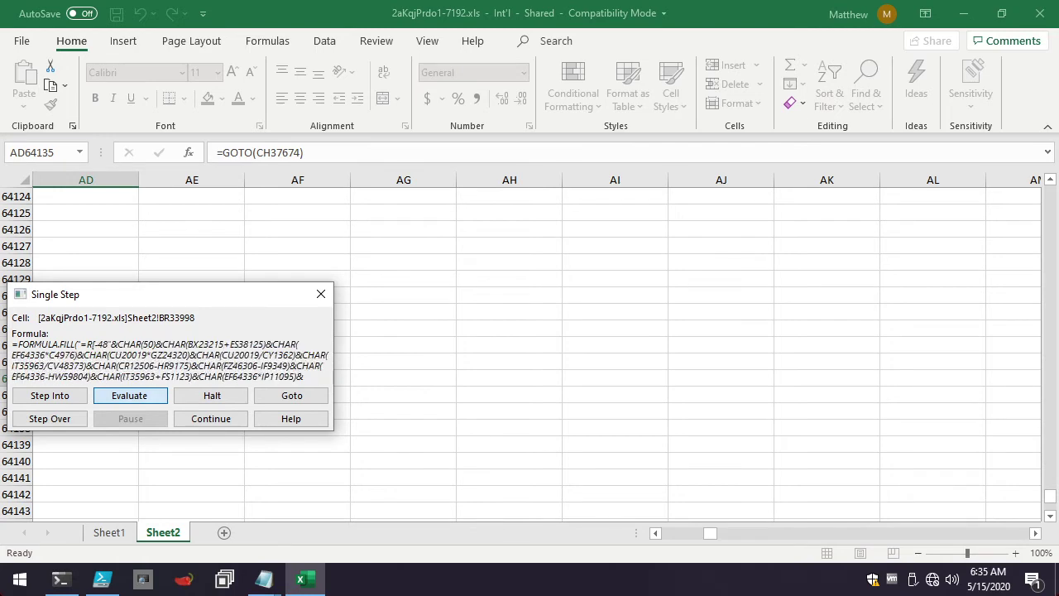
key("Return")
key("Return")
key("Return")
key("Return")
key("Return")
key("Return")
key("Return")
key("Return")
key("Return")
key("Return")
key("Return")
key("Return")
key("Return")
key("Return")
key("Return")
key("Return")
key("Return")
key("Return")
key("Return")
key("Return")
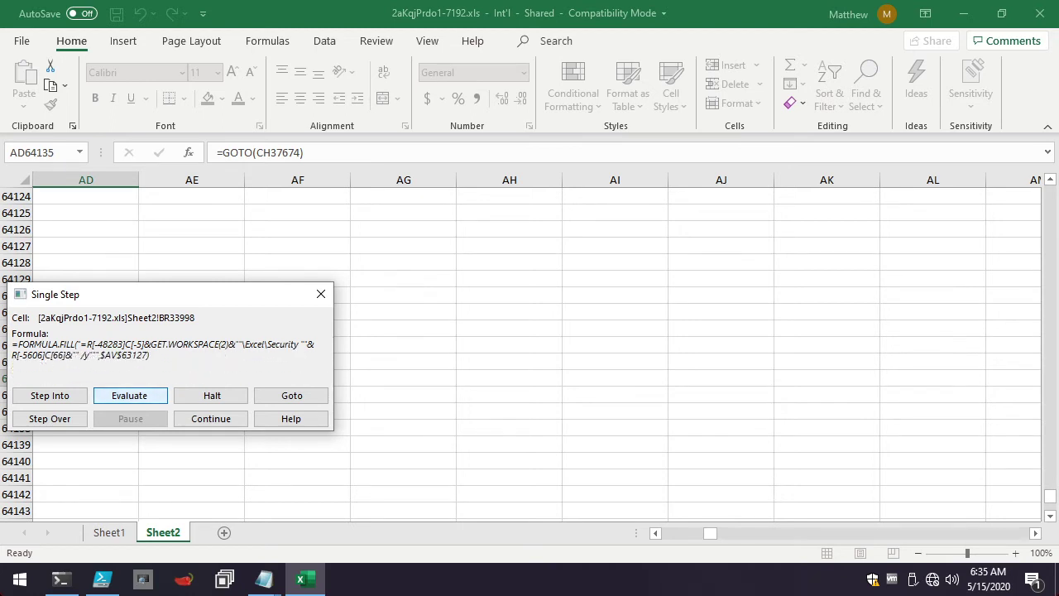
left_click(50, 395)
Continue to HP28894 and evaluate its FORMULA.FILL formula through to execution
left_click(50, 396)
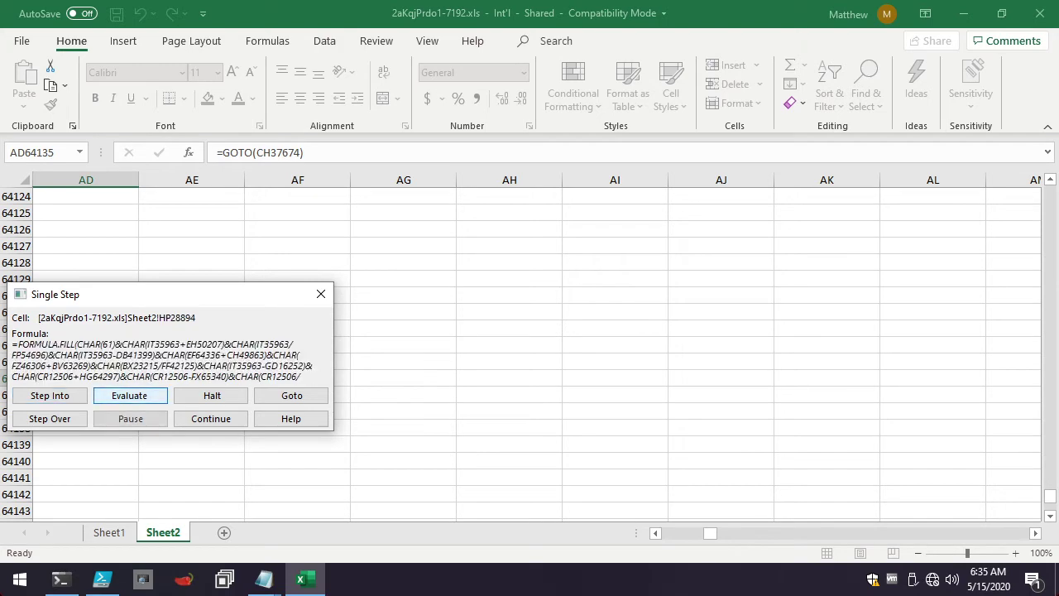
key("Return")
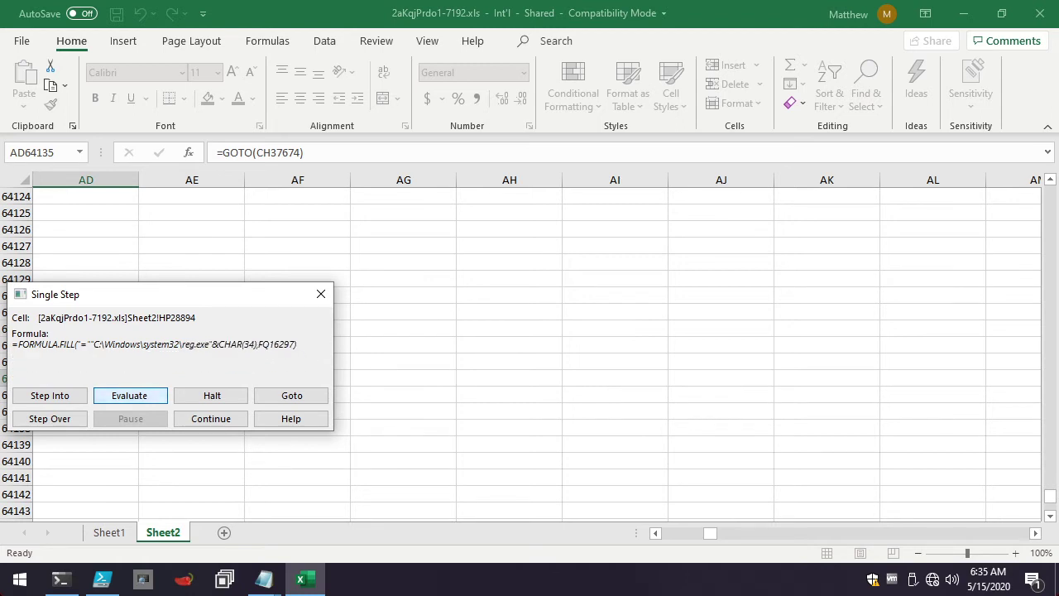
key("Return")
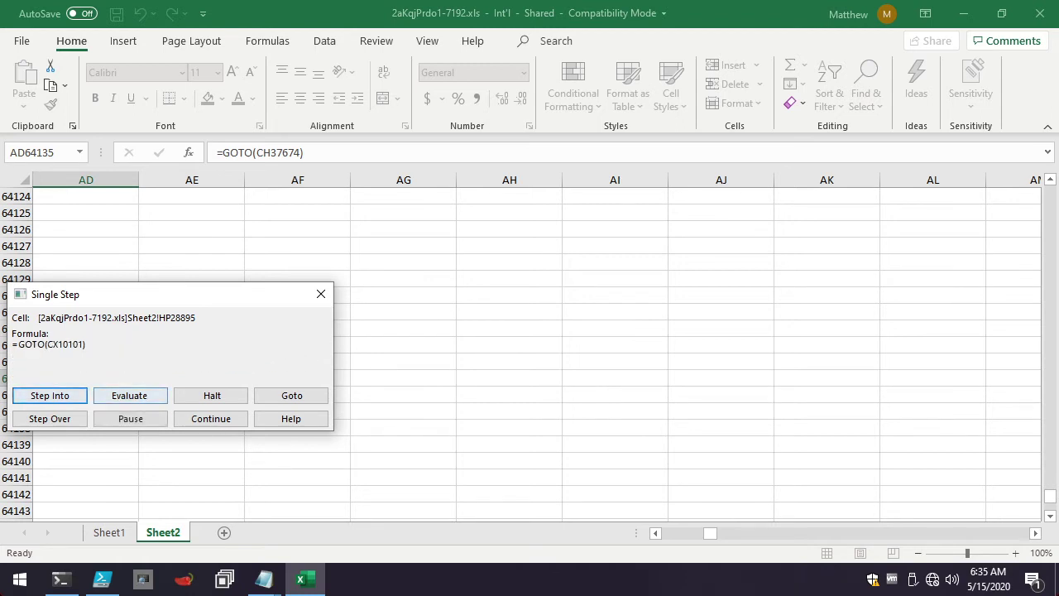
Follow the GOTO to CX10101 and evaluate its FORMULA.FILL formula until the Shell32 library and ShellExecuteA function names are decoded
key("Return")
key("Return")
key("Return")
key("Return")
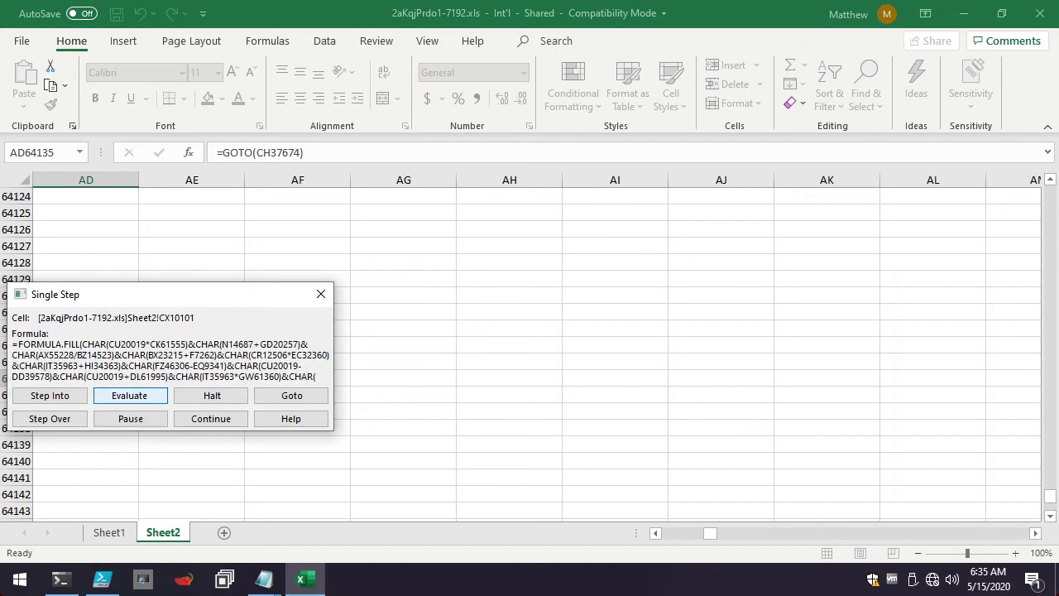
key("Return")
key("Return")
key("Return")
key("Return")
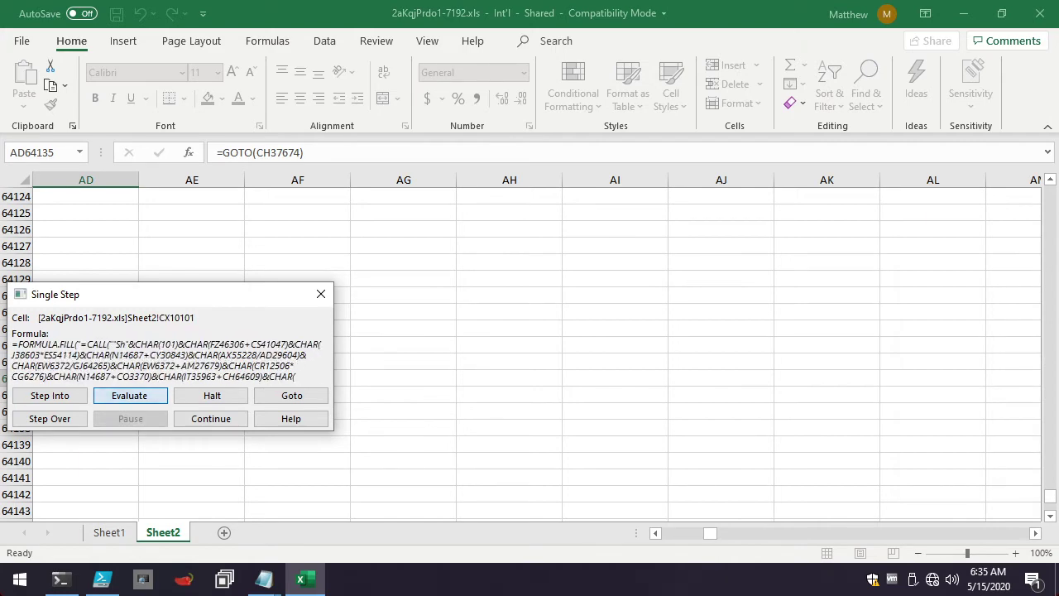
key("Return")
key("Return")
key("Return")
key("Return")
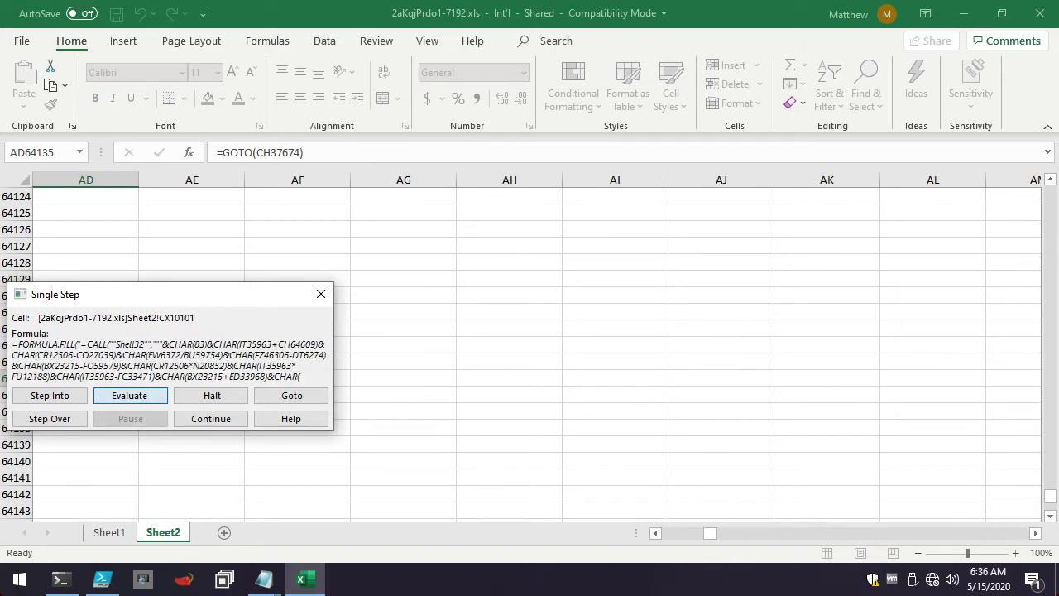
key("Return")
key("Return")
key("Return")
key("Return")
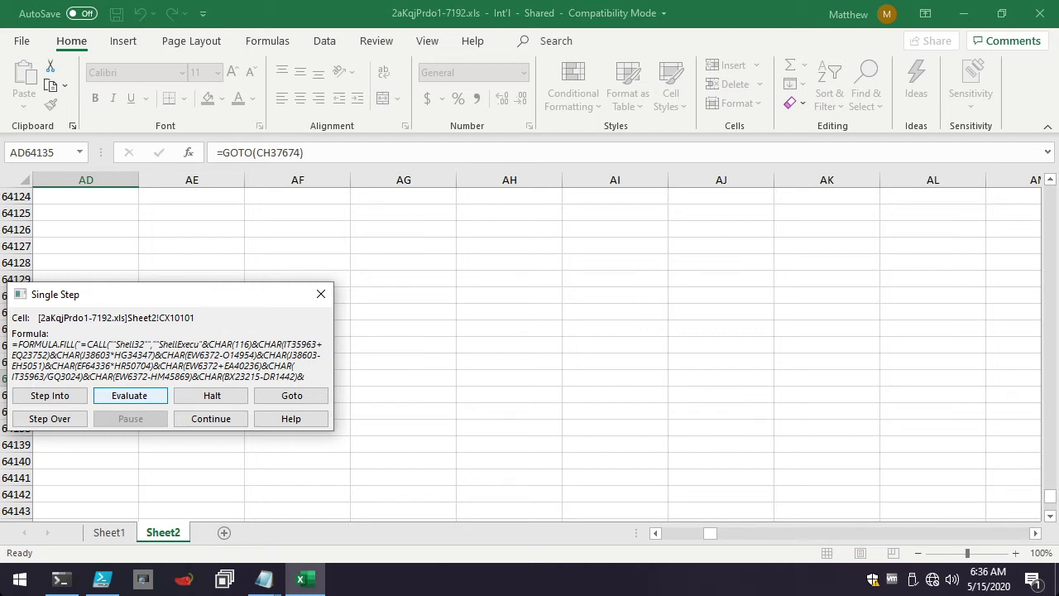
left_click(153, 393)
left_click(154, 393)
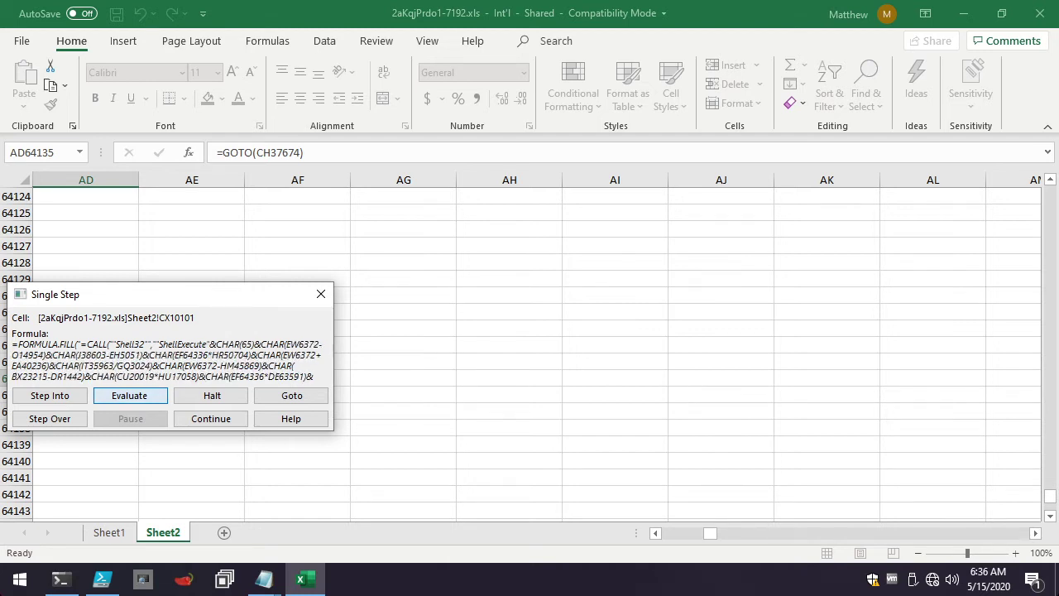
left_click(154, 394)
left_click(154, 393)
left_click(153, 393)
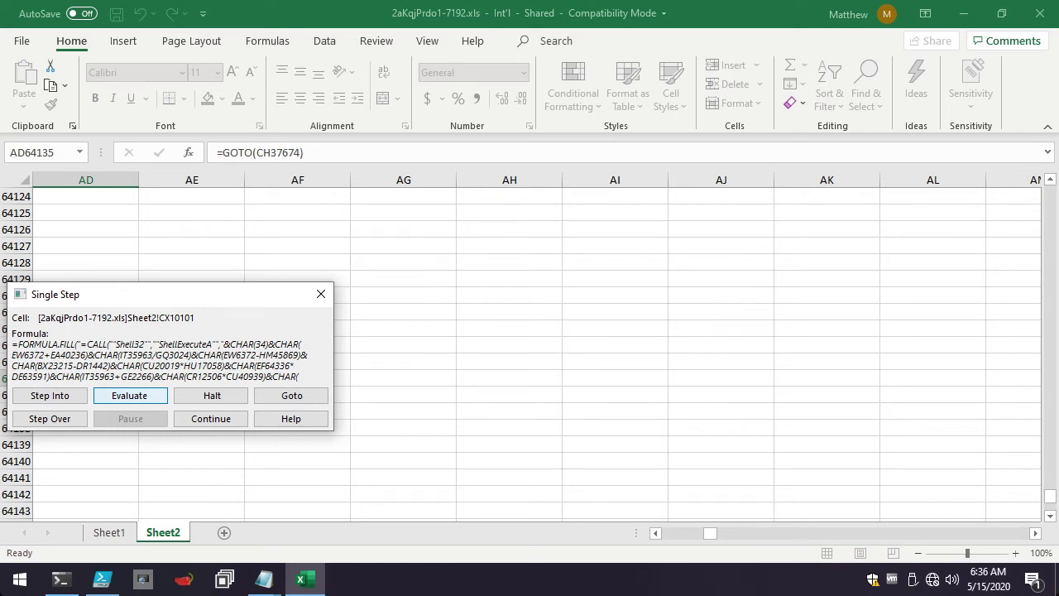
Continue evaluating the CX10101 formula until the CALL's argument-type string and "open" operation are decoded
key("Return")
key("Return")
key("Return")
key("Return")
key("Return")
key("Return")
key("Return")
key("Return")
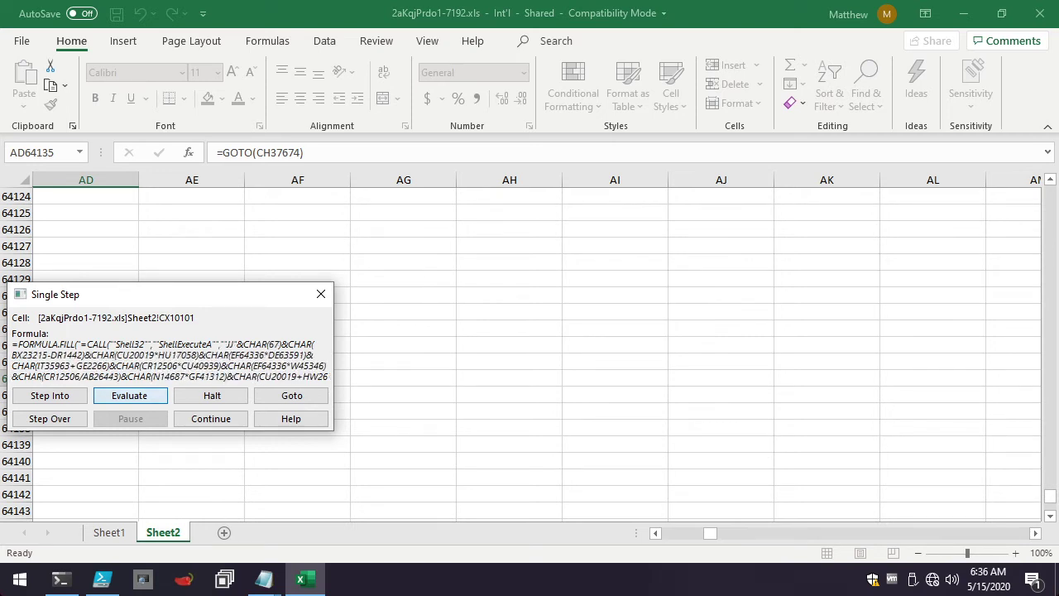
key("Return")
key("Return")
key("Return")
key("Return")
key("Return")
key("Return")
key("Return")
key("Return")
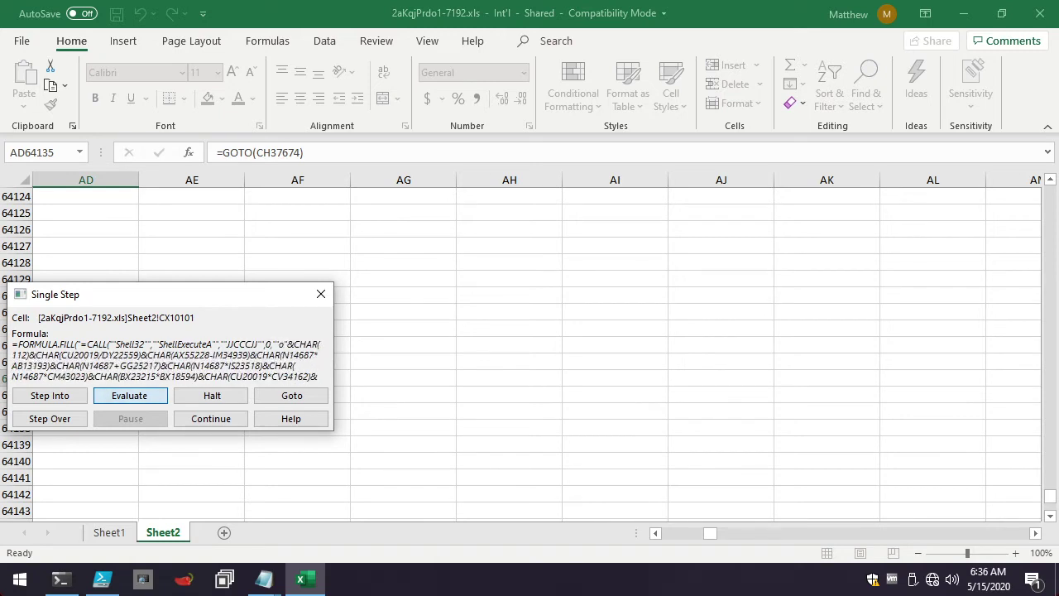
key("Return")
key("Return")
key("Return")
key("Return")
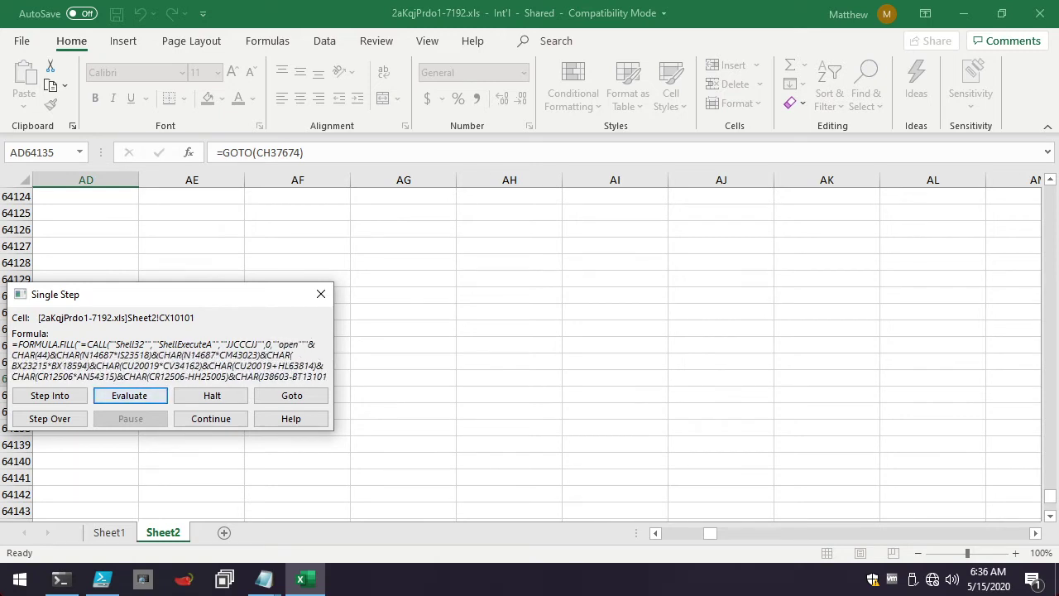
Evaluate the cell references in the CX10101 formula, execute it, and step through the ShellExecuteA call at CX10102
key("Return")
key("Return")
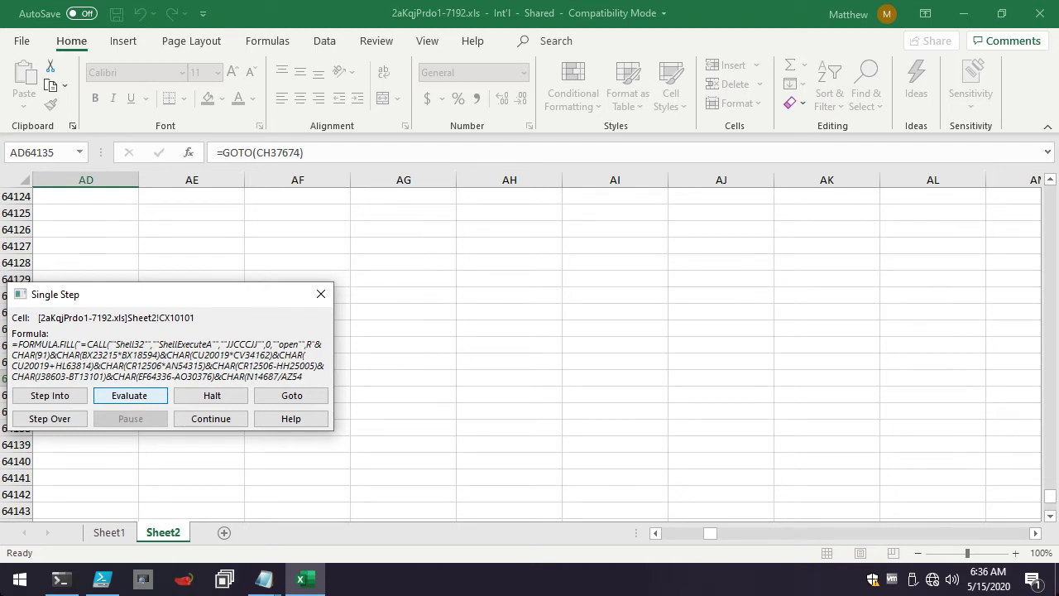
key("Return")
key("Return")
key("Return")
key("Return")
key("Return")
key("Return")
key("Return")
key("Return")
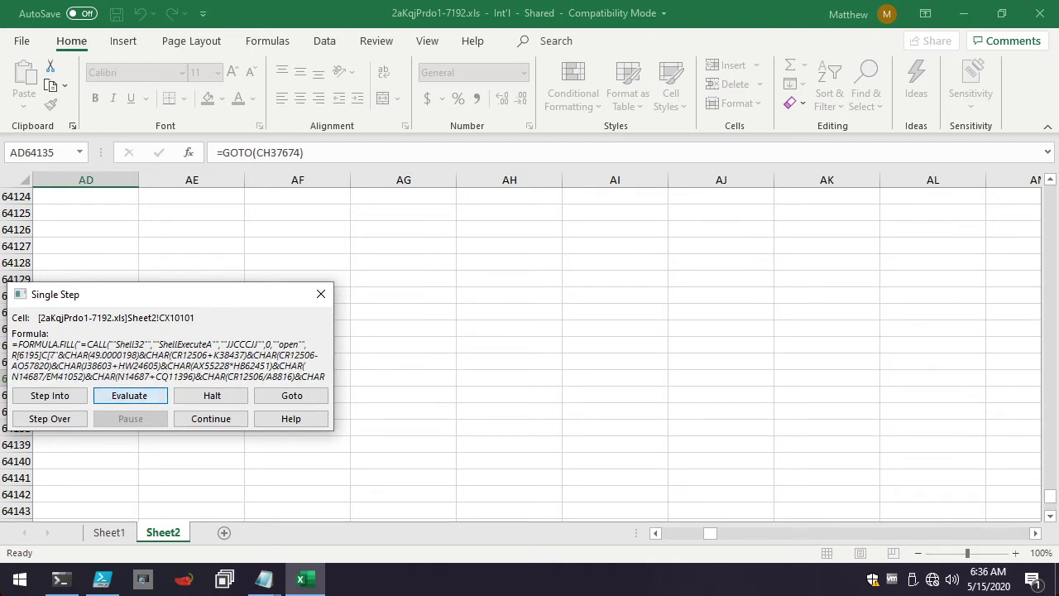
key("Return")
key("Return")
key("Return")
key("Return")
key("Return")
key("Return")
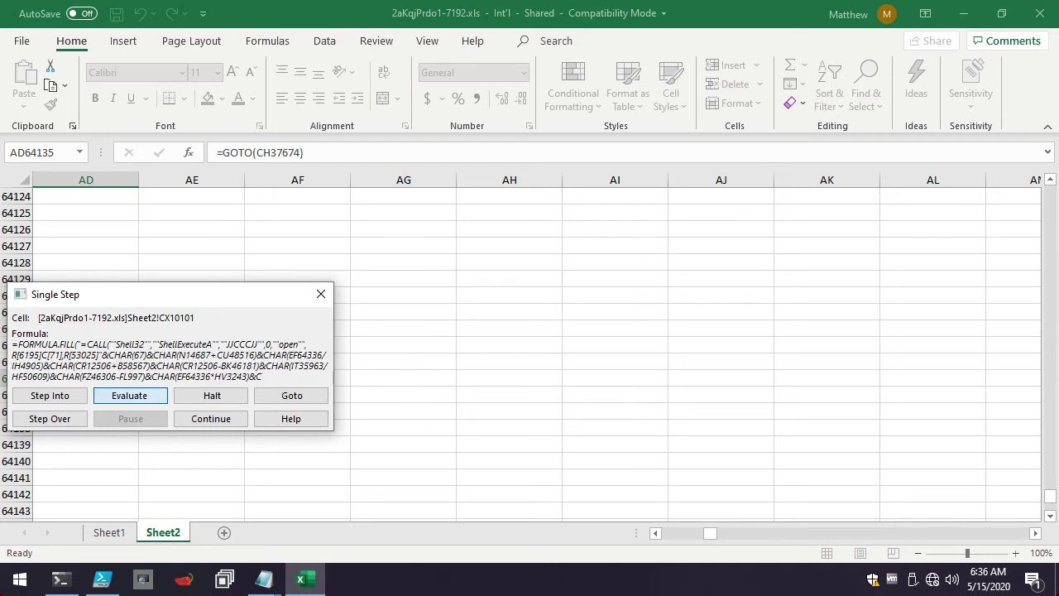
key("shift+Tab")
key("Return")
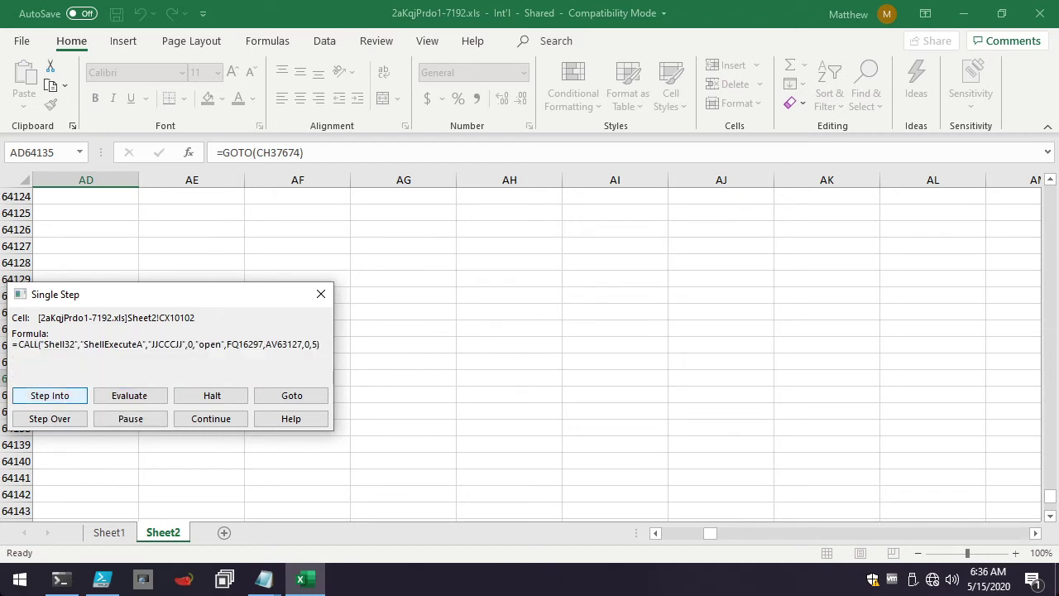
key("Return")
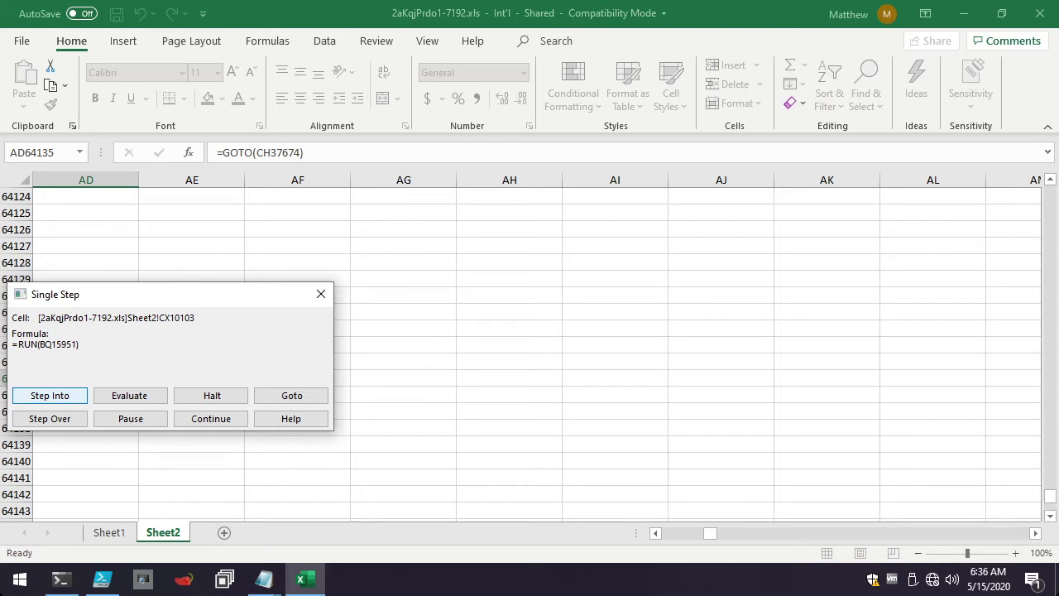
Follow the RUN to BQ15951, evaluate its FORMULA.FILL formula until the whole WHILE statement is decoded, and execute it
key("Return")
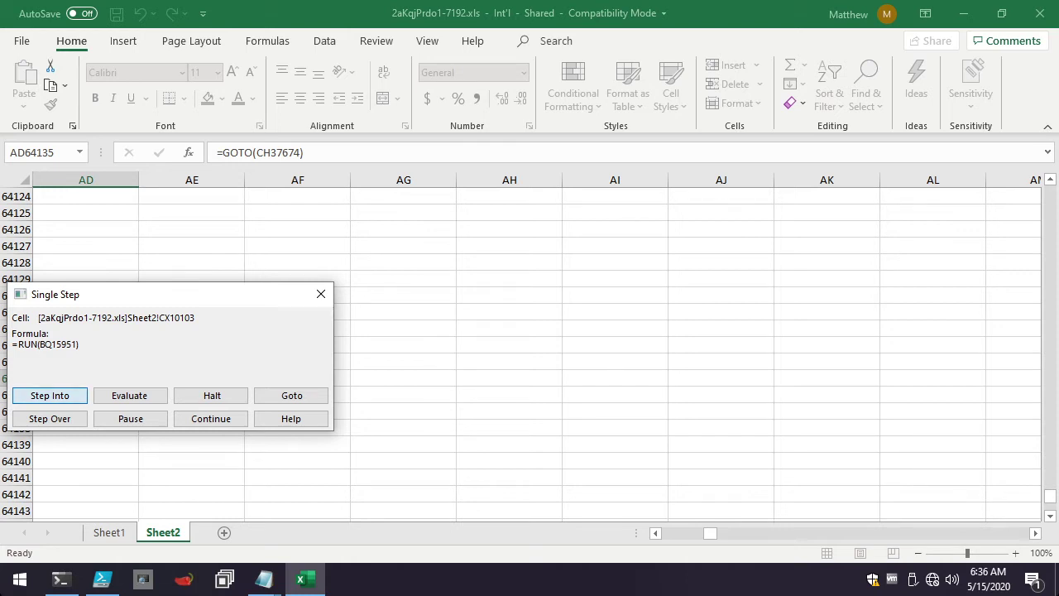
key("Return")
key("Return")
key("Return")
key("Return")
key("Return")
key("Return")
key("Return")
key("Return")
key("Return")
key("Return")
key("Return")
key("Return")
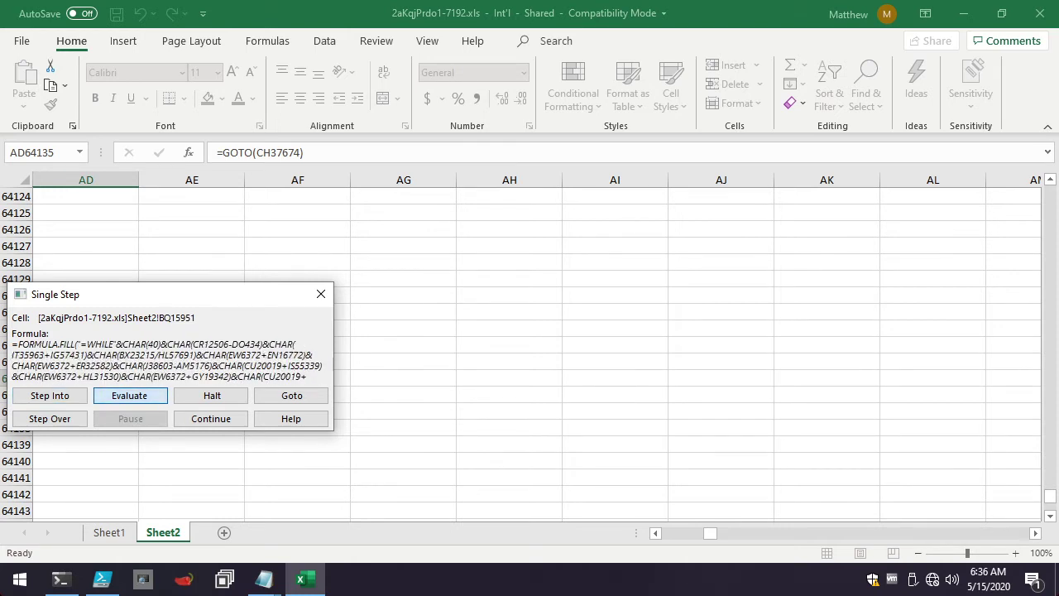
key("Return")
key("Return")
key("Return")
key("Return")
key("Return")
key("Return")
key("Return")
key("Return")
key("Return")
key("Return")
key("Return")
key("Return")
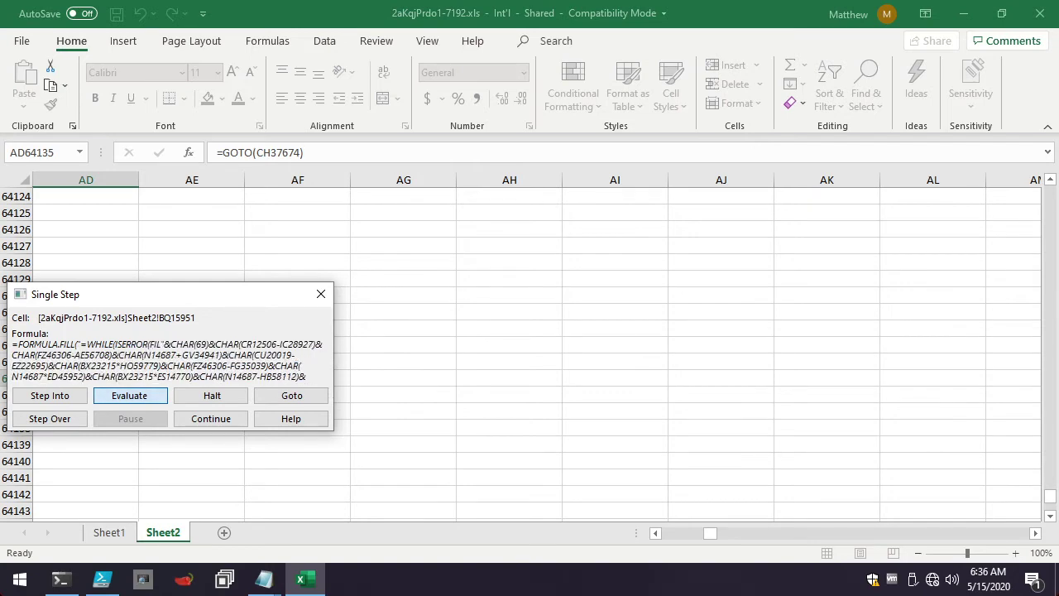
key("Return")
key("Return")
key("Return")
key("Return")
key("Return")
key("Return")
key("Return")
key("Return")
key("Return")
key("Return")
key("Return")
key("Return")
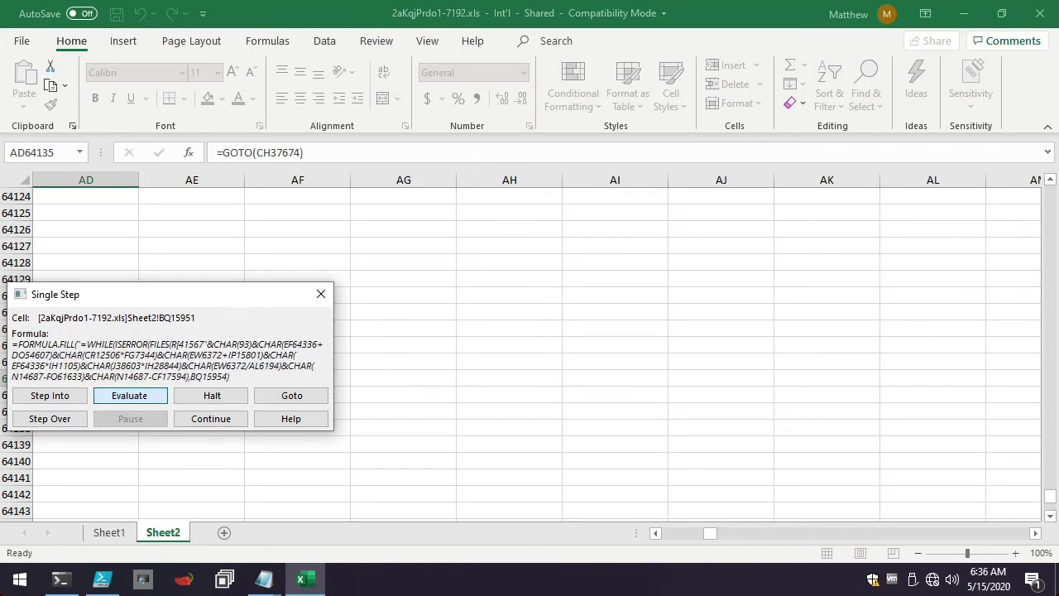
key("Return")
key("Return")
key("Return")
key("Return")
key("Return")
key("Return")
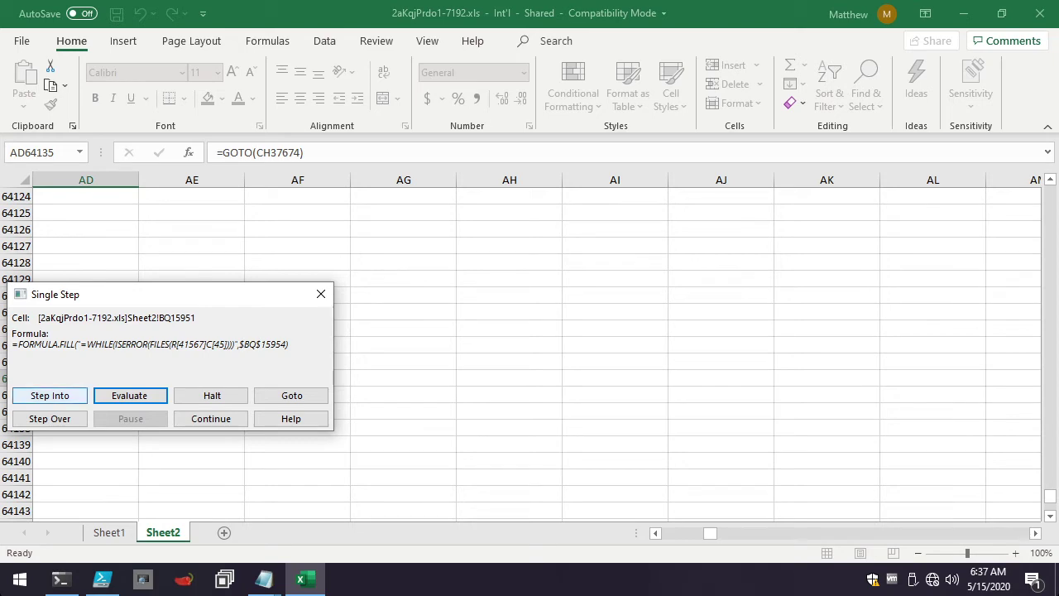
left_click(50, 395)
Evaluate the FORMULA.FILL formula in BQ15952 until its WAIT statement is decoded, and execute it
left_click(129, 396)
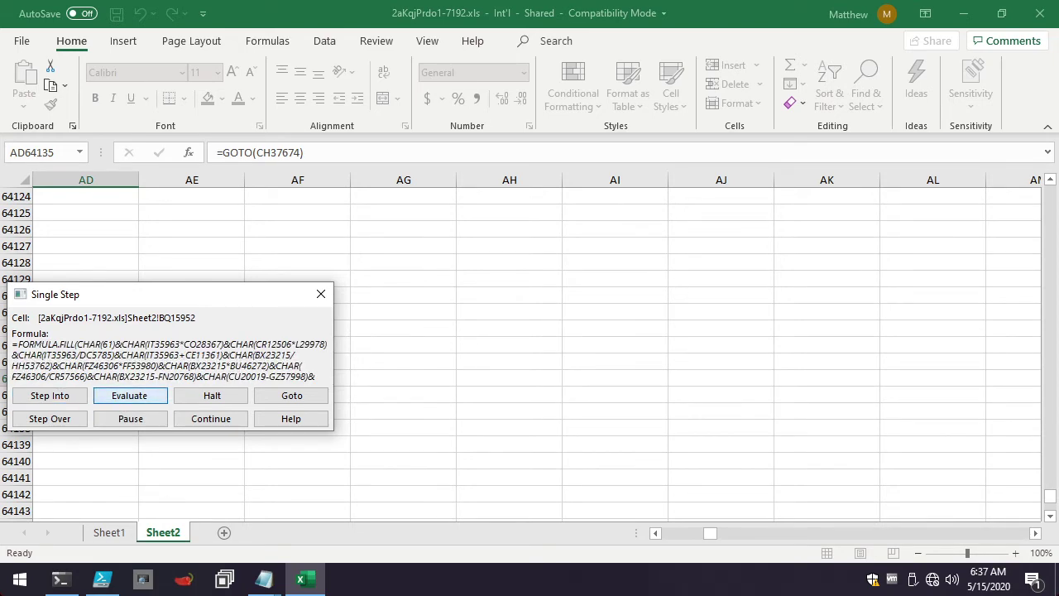
left_click(129, 396)
left_click(129, 395)
key("Return")
key("Return")
key("Return")
key("Return")
key("Return")
key("Return")
key("Return")
key("Return")
key("Return")
key("Return")
key("Return")
key("Return")
key("Return")
key("Return")
key("Return")
key("Return")
key("Return")
key("Return")
key("Return")
key("Return")
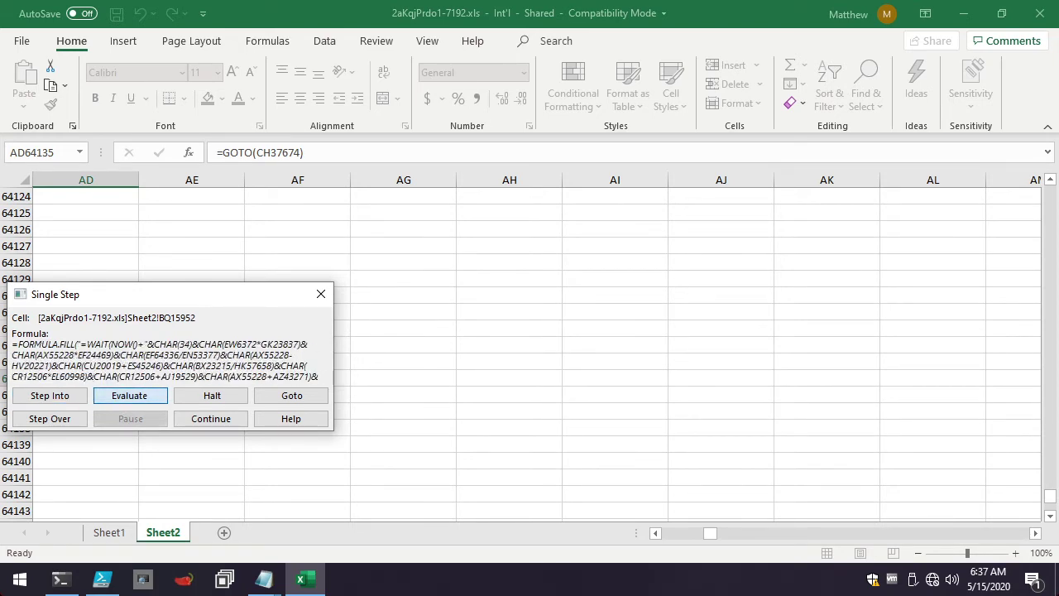
key("Return")
key("Return")
key("Return")
key("Return")
key("Return")
key("Return")
left_click(50, 396)
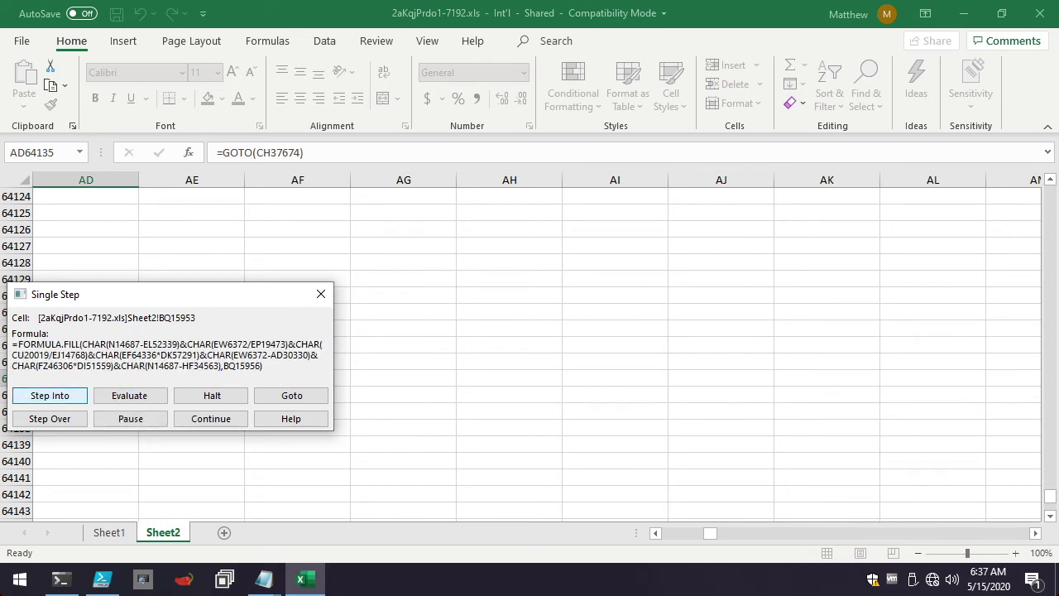
Decode and execute the FORMULA.FILL formula in BQ15953, and step through the WHILE loop to H41268
left_click(130, 396)
key("Return")
key("Return")
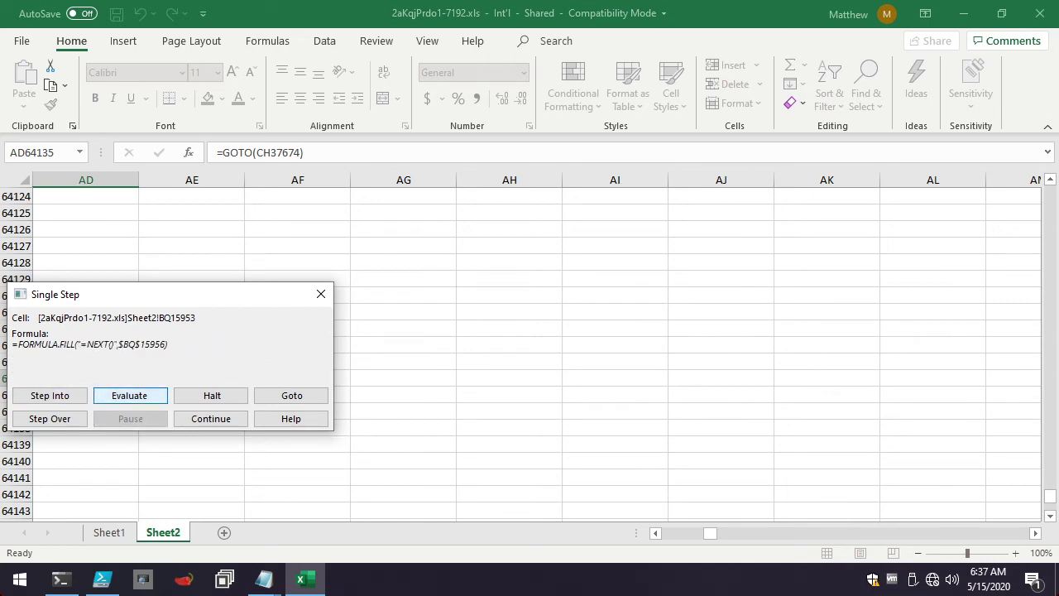
key("Return")
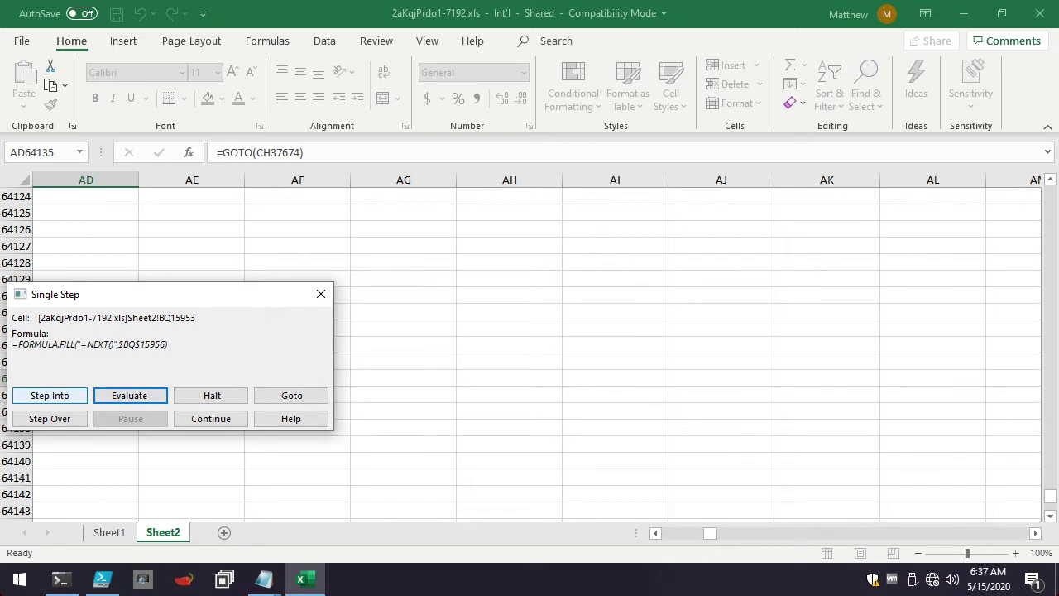
key("Return")
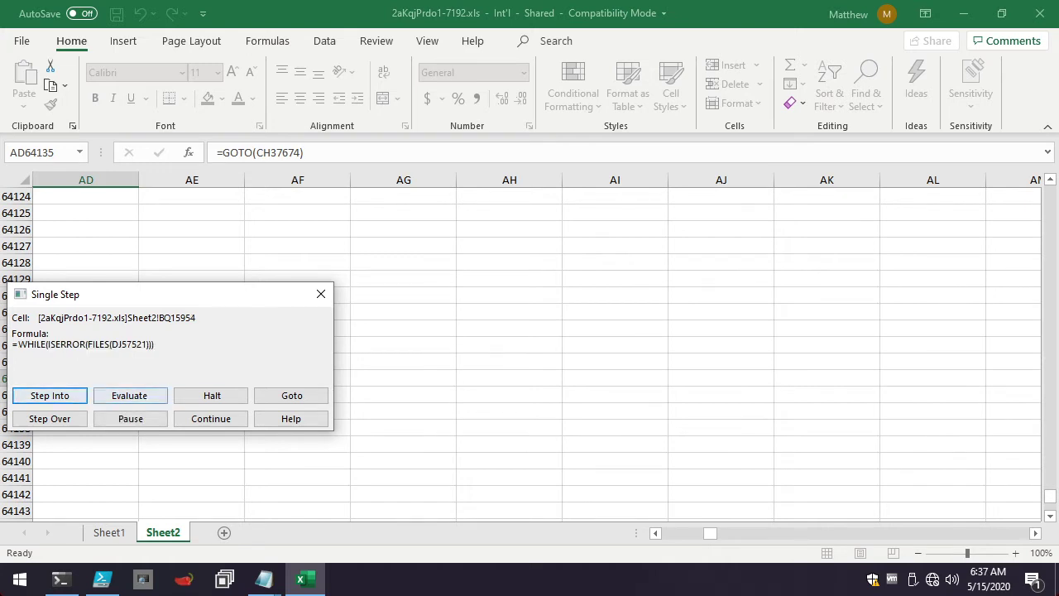
key("Return")
key("Return")
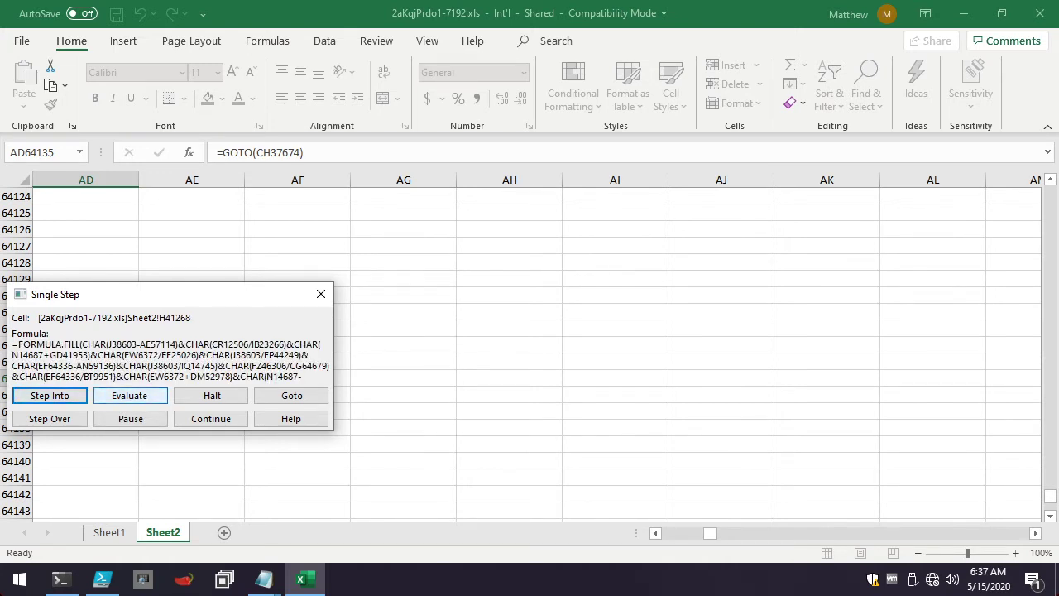
Evaluate the FORMULA.FILL formula in H41268 until its whole FOPEN statement is decoded, execute it, and step through the FOPEN call
key("Return")
key("Return")
key("Return")
key("Return")
key("Return")
key("Return")
key("Return")
key("Return")
key("Return")
key("Return")
key("Return")
key("Return")
key("Return")
key("Return")
key("Return")
key("Return")
key("Return")
key("Return")
key("Return")
key("Return")
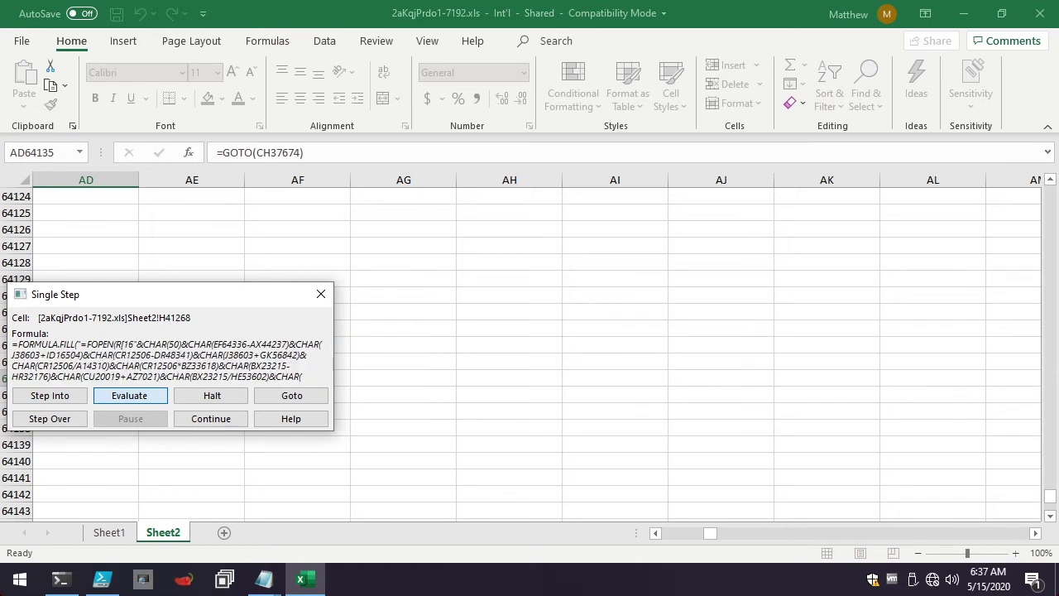
key("Return")
key("Return")
key("Return")
key("Return")
key("Return")
key("Return")
key("Return")
key("Return")
key("Return")
key("Return")
key("Return")
key("Return")
key("Return")
key("Return")
key("Return")
key("Return")
key("Return")
key("Return")
key("Return")
key("Return")
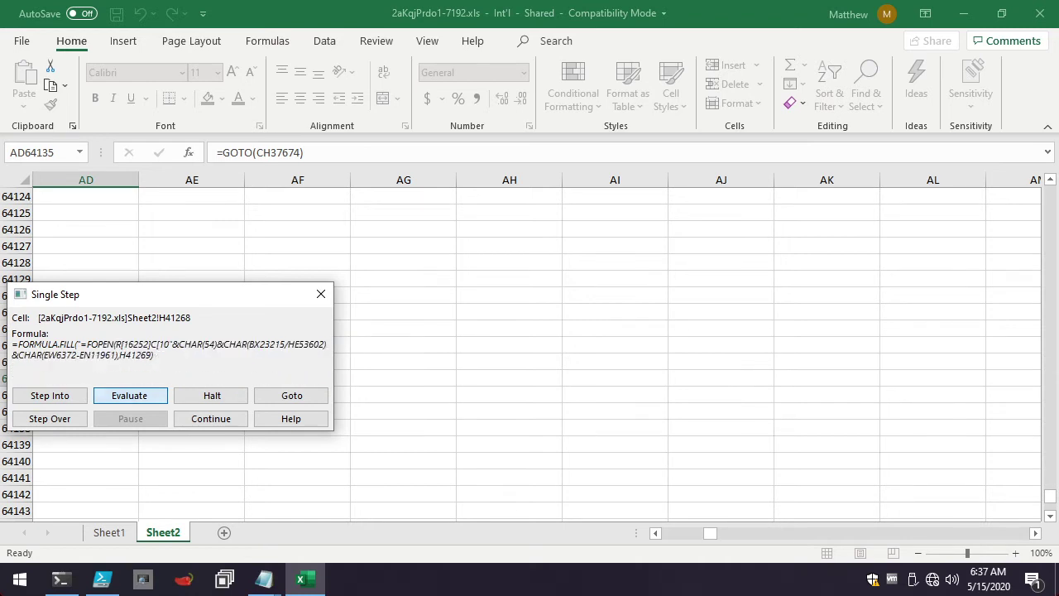
key("Return")
key("Return")
key("Return")
key("Return")
key("Return")
key("Return")
key("Return")
key("Return")
key("Return")
key("Return")
key("Return")
key("Return")
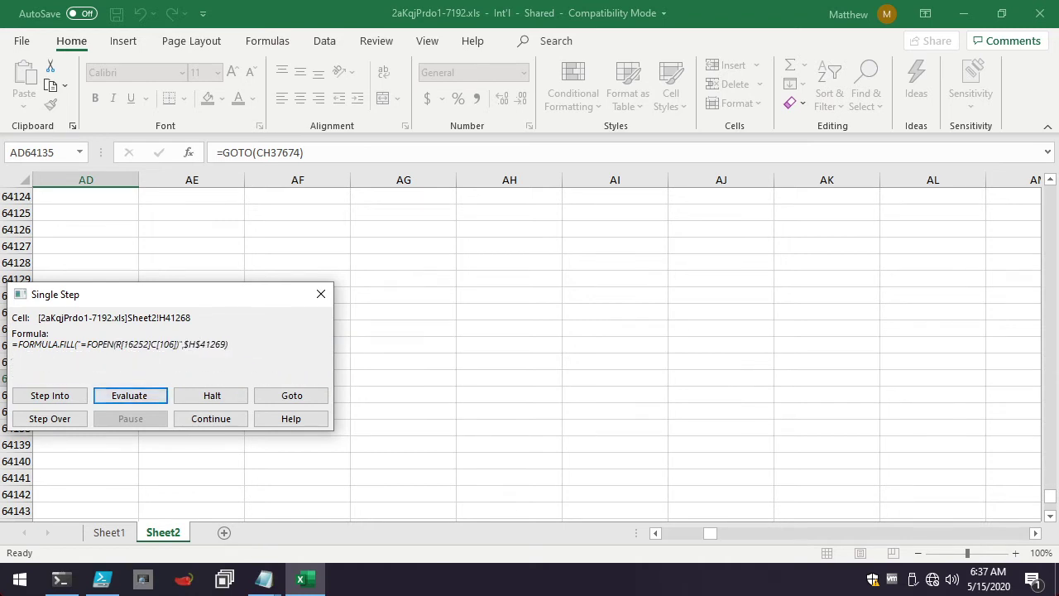
key("Return")
key("Return")
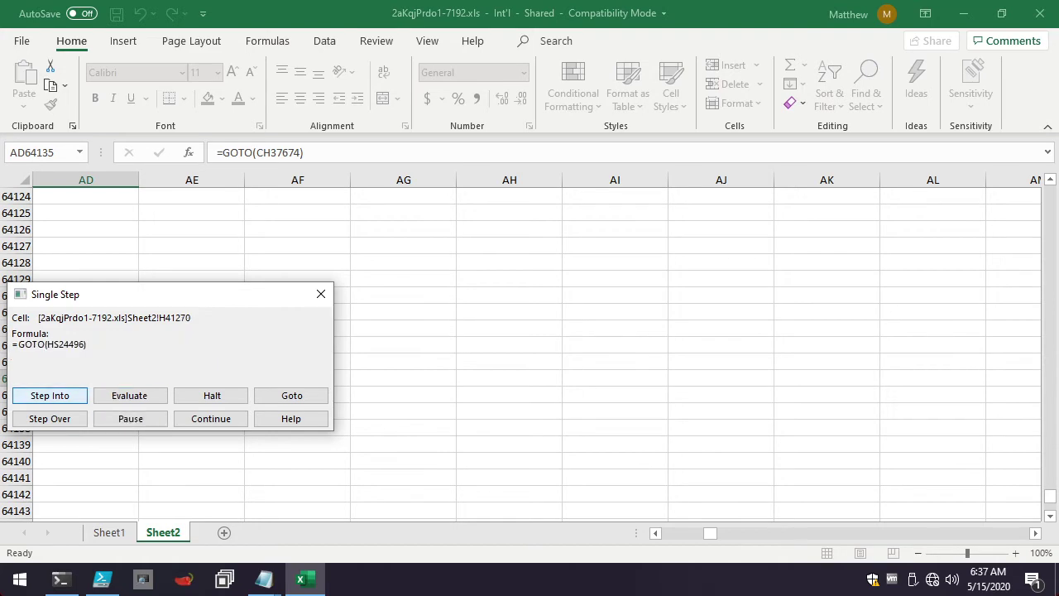
Follow the GOTO to HS24496, decode and execute its FPOS FORMULA.FILL formula, and step through the FPOS call to HP8601
key("Return")
key("Return")
key("Return")
key("Return")
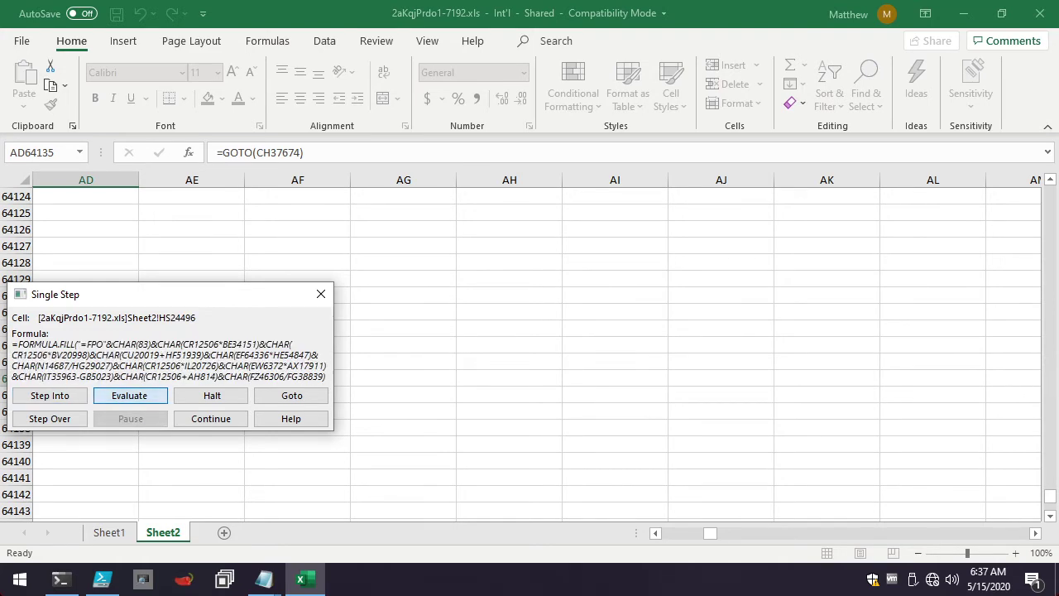
key("Return")
key("Return")
key("Return")
key("Return")
key("Return")
key("Return")
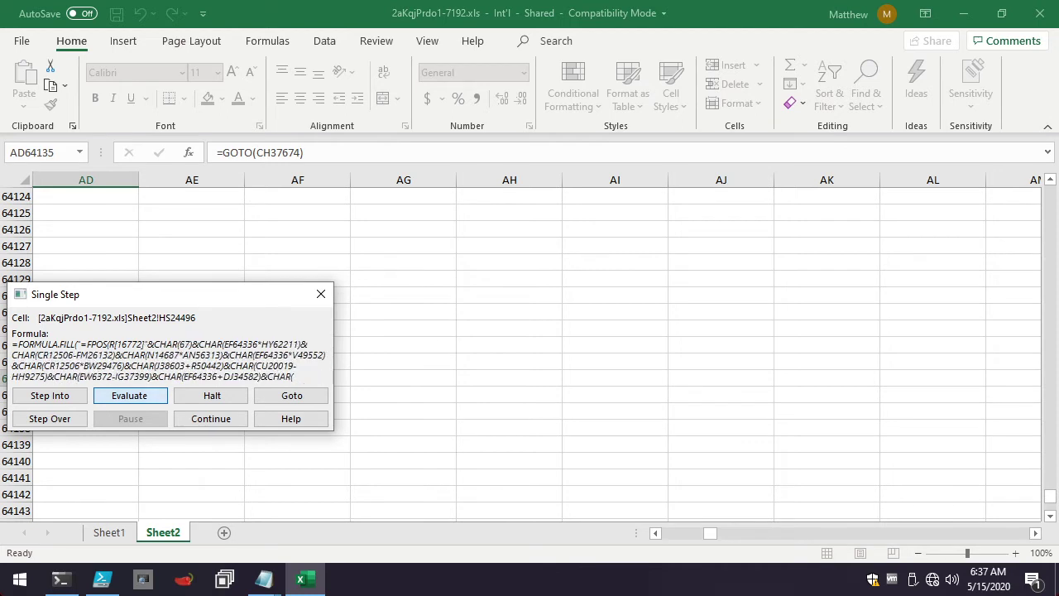
key("Return")
key("Return")
key("Return")
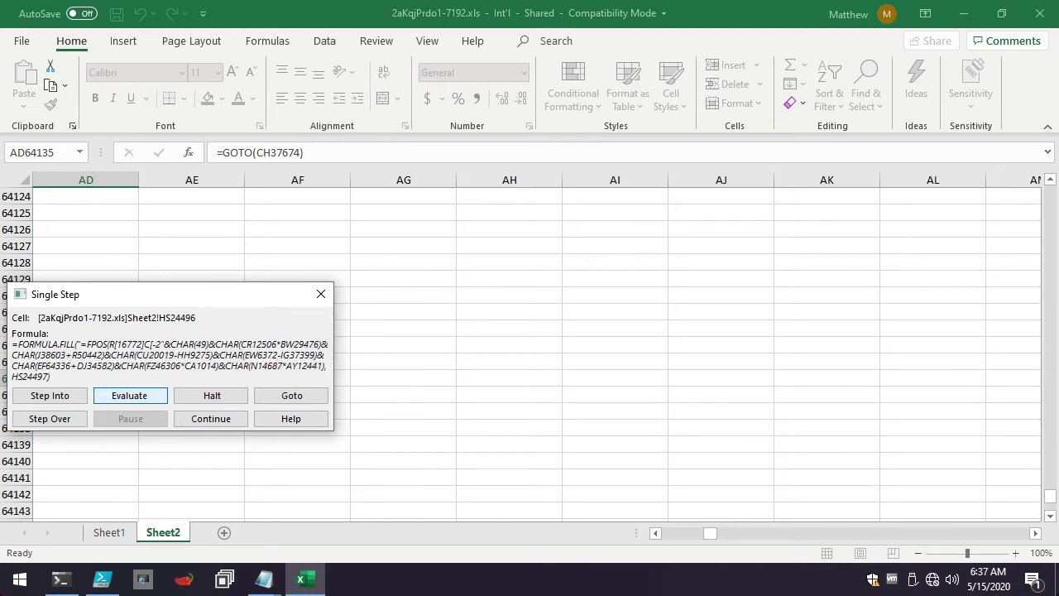
key("Return")
key("Return")
key("Return")
key("Return")
key("Return")
key("Return")
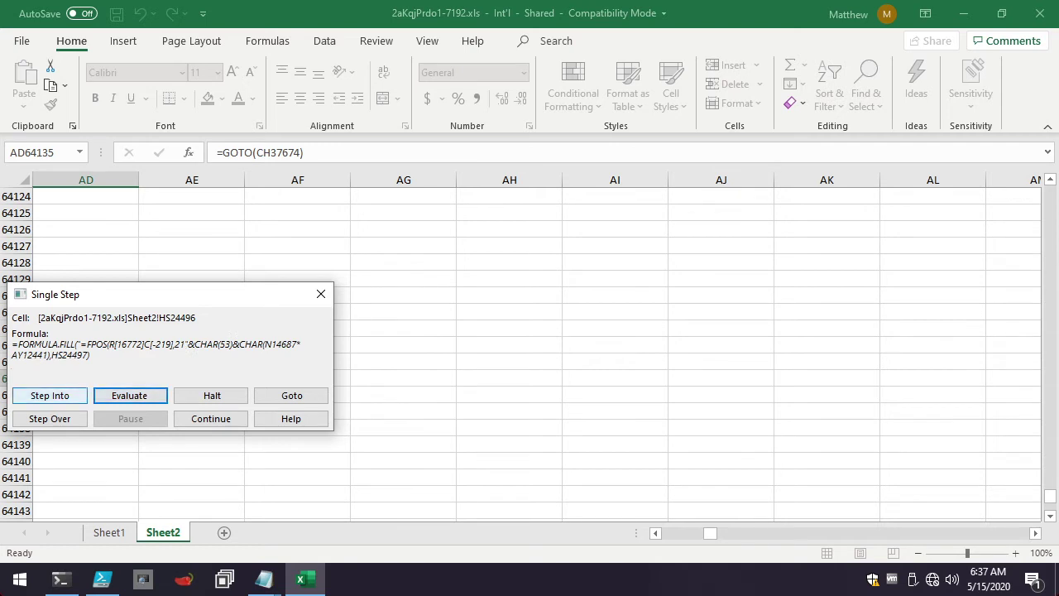
left_click(49, 395)
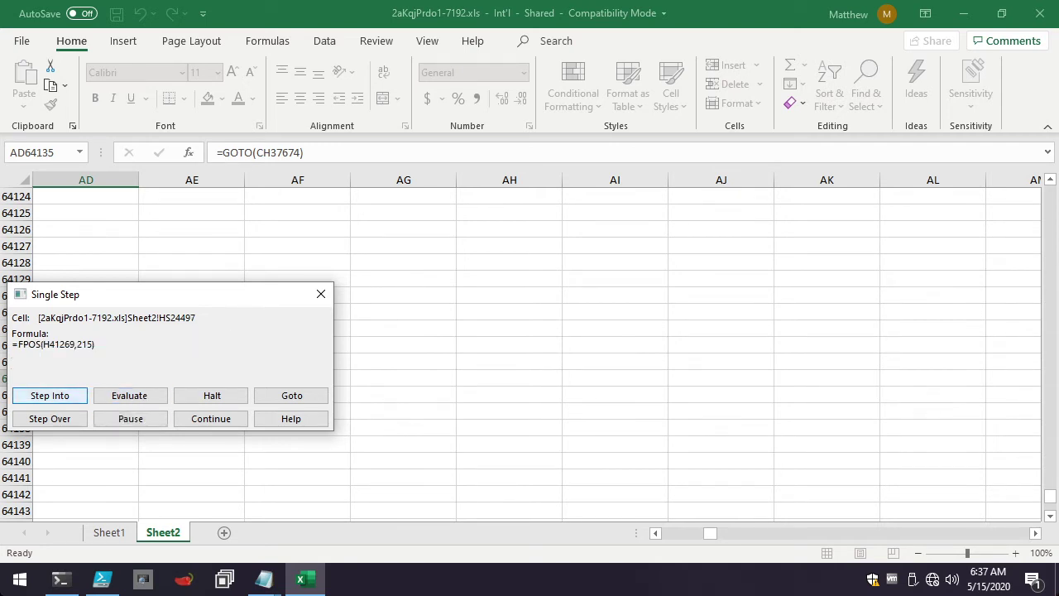
left_click(50, 396)
left_click(50, 395)
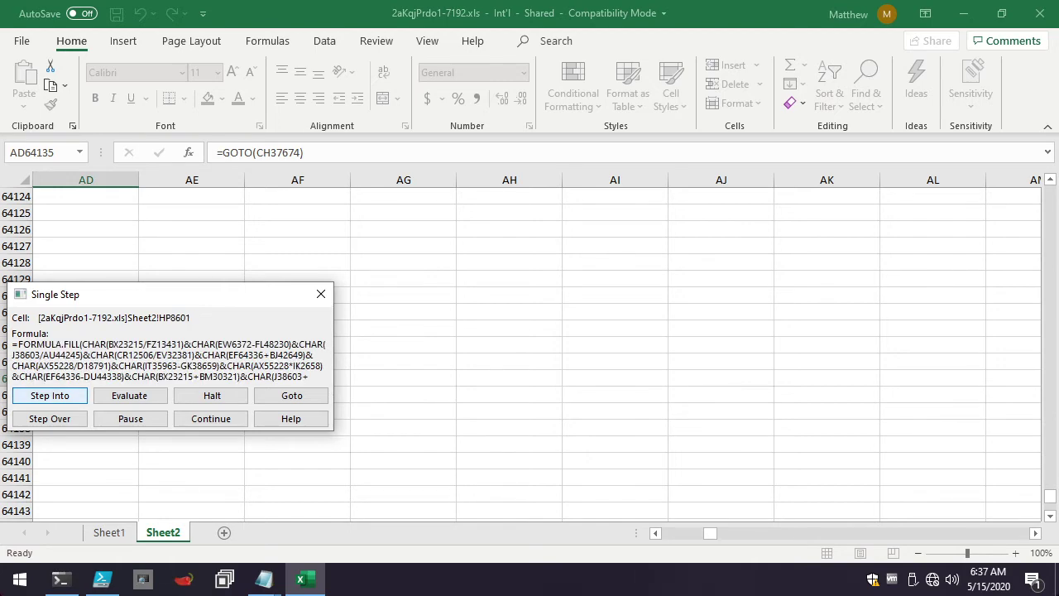
Evaluate the FORMULA.FILL formula in HP8601 until its FREAD statement is decoded, and execute it
left_click(129, 395)
key("Return")
key("Return")
key("Return")
key("Return")
key("Return")
key("Return")
key("Return")
key("Return")
key("Return")
key("Return")
key("Return")
key("Return")
key("Return")
key("Return")
key("Return")
key("Return")
key("Return")
key("Return")
key("Return")
key("Return")
key("Return")
key("Return")
key("Return")
key("Return")
key("Return")
key("Return")
key("Return")
key("Return")
key("Return")
key("Return")
key("Return")
key("Return")
key("Return")
key("Return")
key("Return")
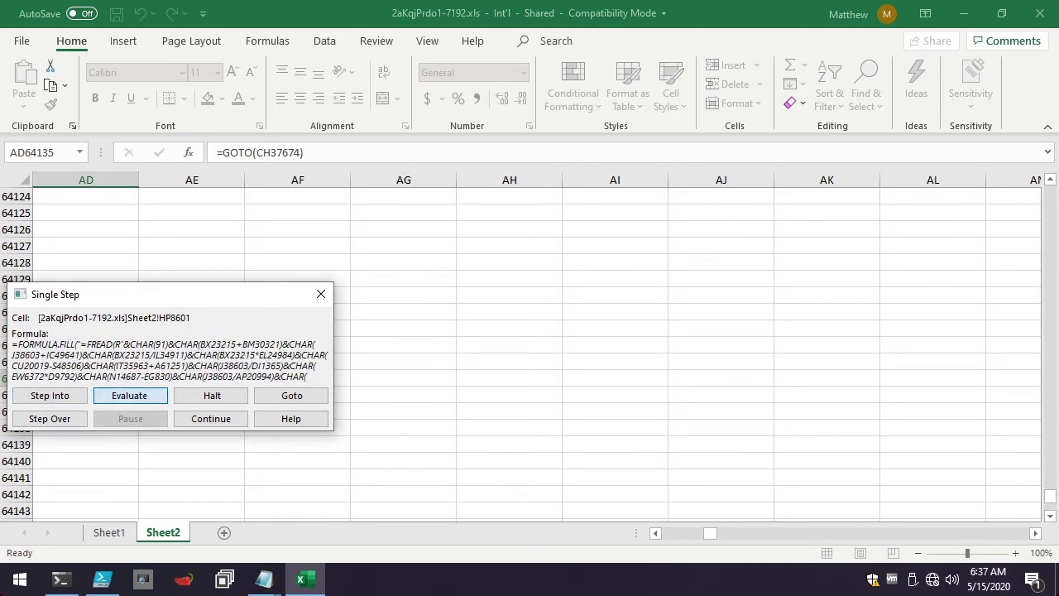
key("Return")
key("Return")
key("Return")
key("Return")
key("Return")
key("Return")
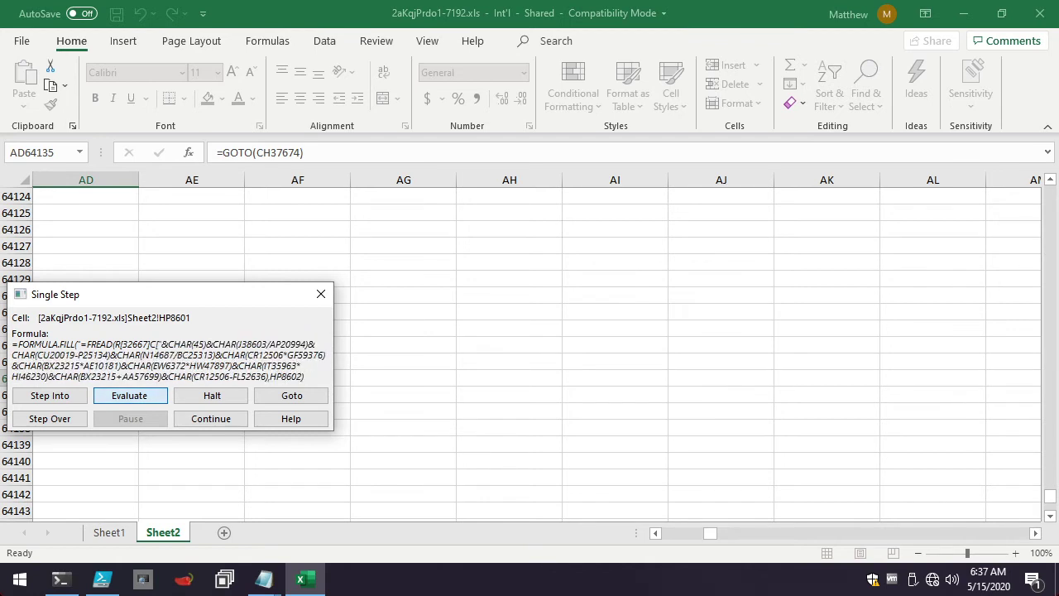
key("Return")
key("Return")
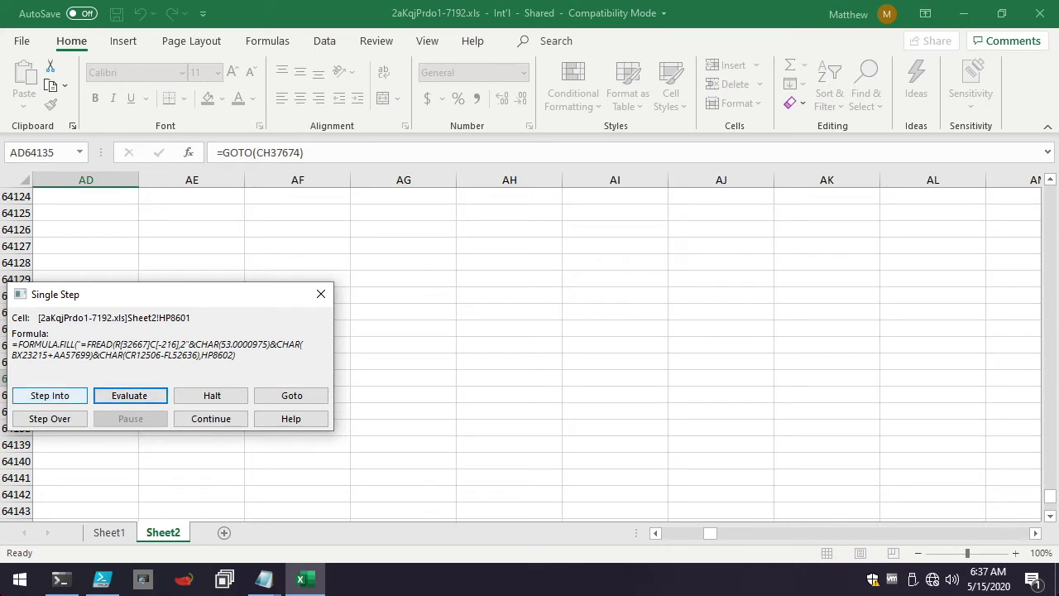
key("Return")
key("Return")
key("Return")
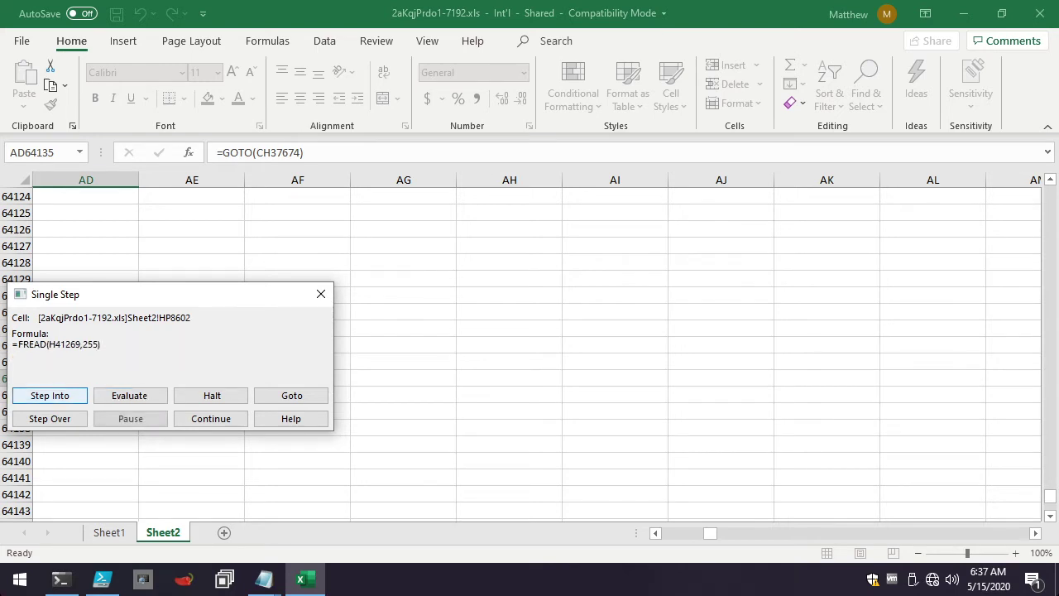
Step through the FREAD call in HP8602 and continue to the FORMULA.FILL formula in CM63875
key("Return")
key("Return")
key("Return")
key("Return")
key("Return")
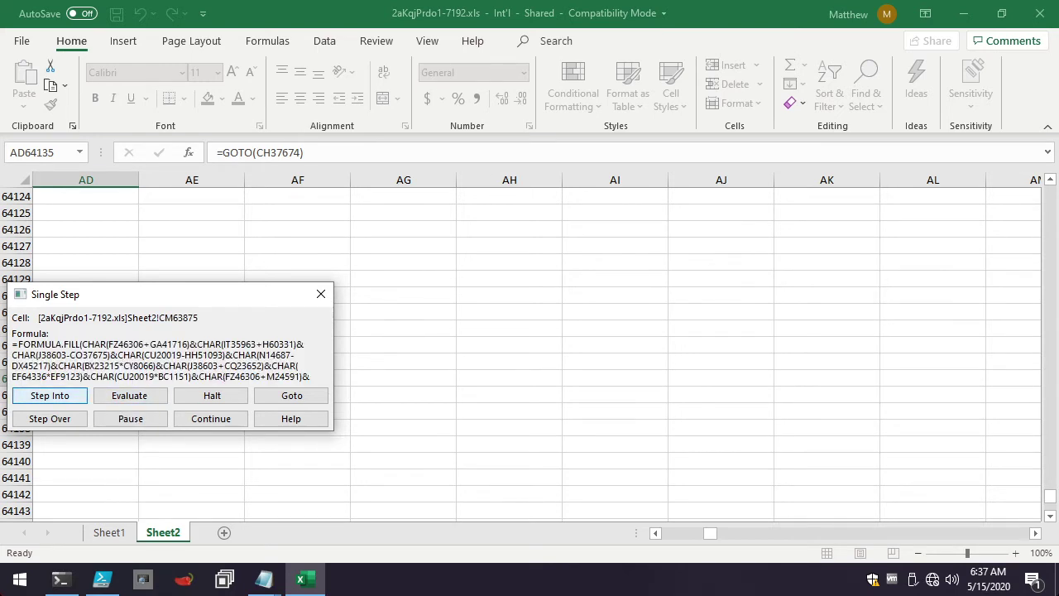
Decode and execute the FORMULA.FILL formula in CM63875, and step through its FCLOSE call to CM63877
key("Return")
key("Return")
key("Return")
key("Return")
key("Return")
key("Return")
key("Return")
key("Return")
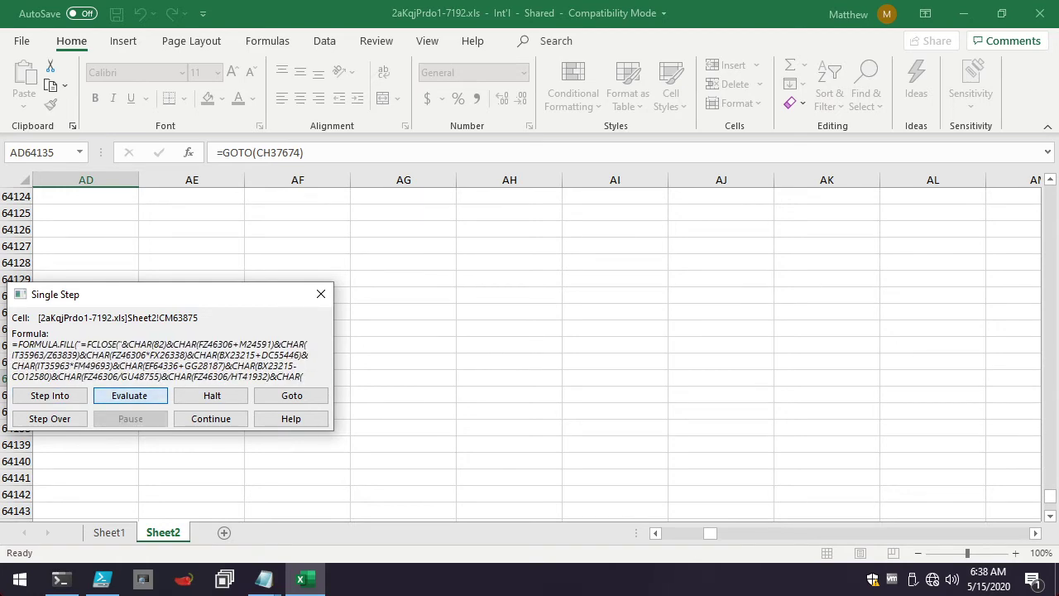
key("Return")
key("Return")
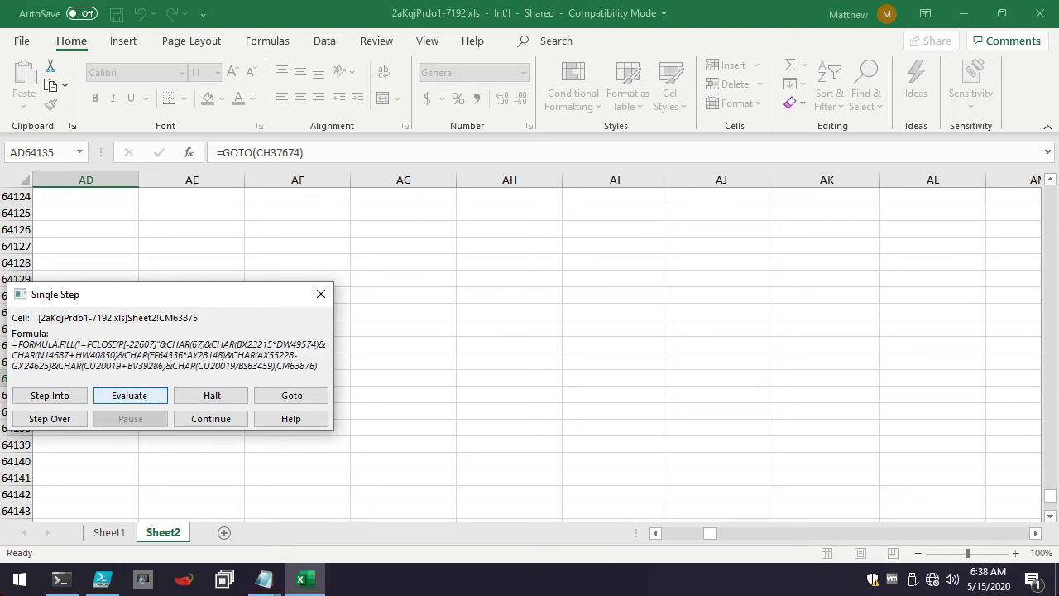
key("Return")
key("Return")
key("Return")
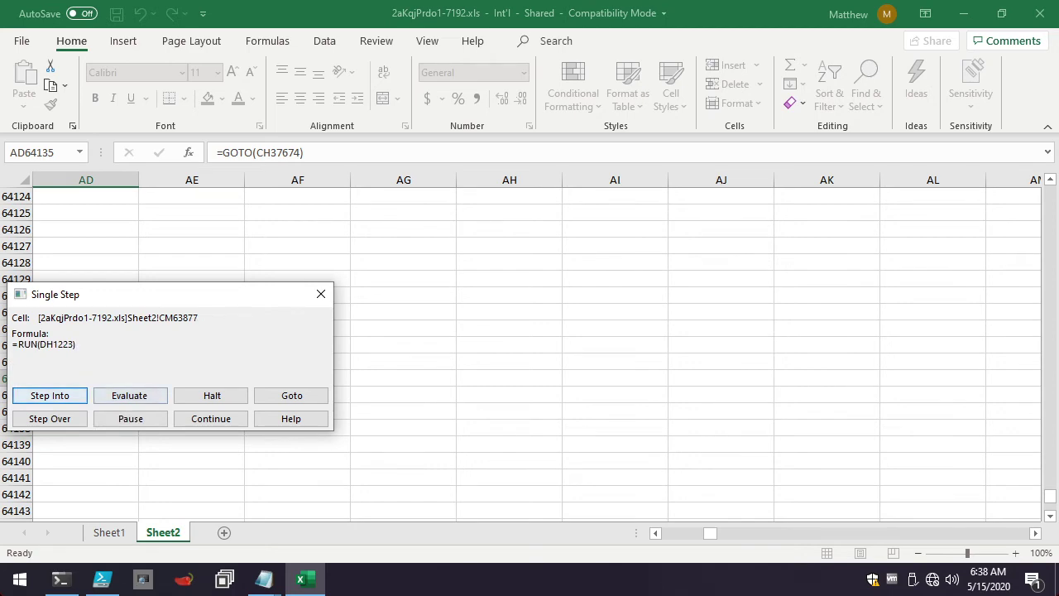
Follow the RUN to DH1223, evaluate its FORMULA.FILL formula to reveal the FILE.DELETE statement, and execute it
key("Return")
key("Return")
key("Return")
key("Return")
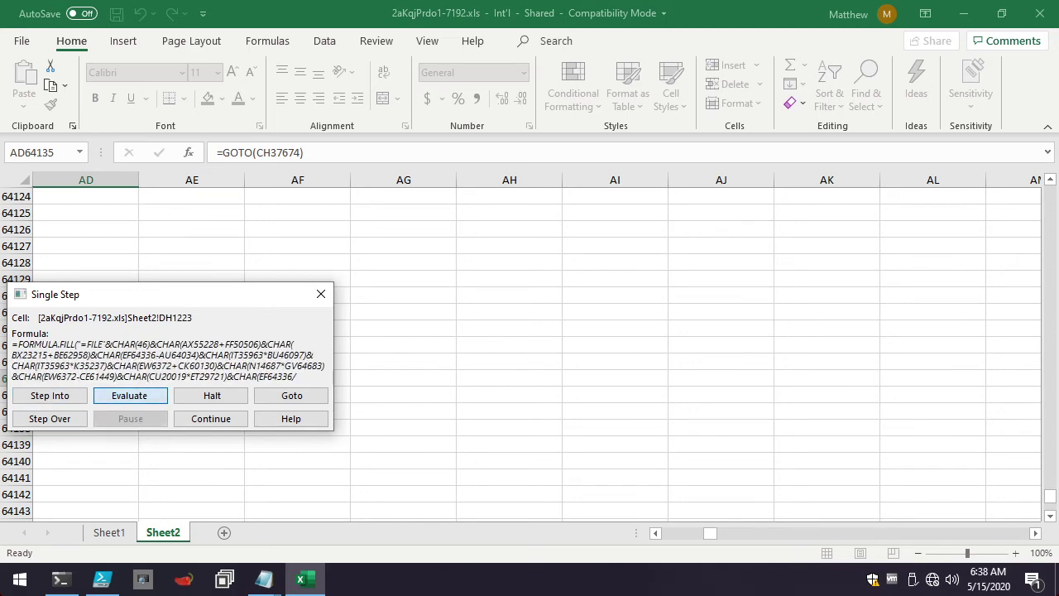
key("Return")
key("Return")
key("Return")
key("Return")
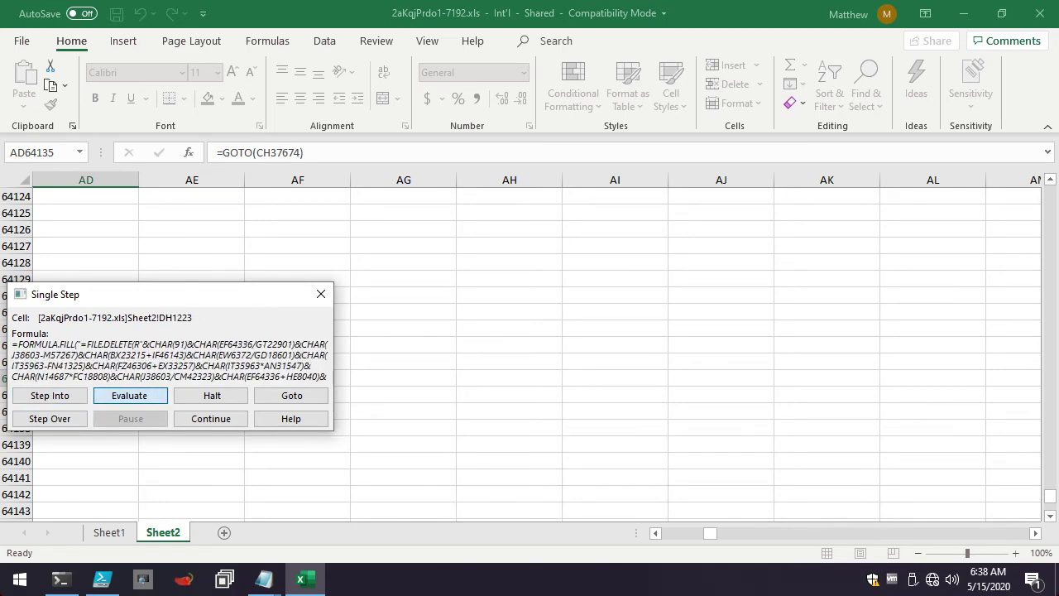
key("Return")
key("Return")
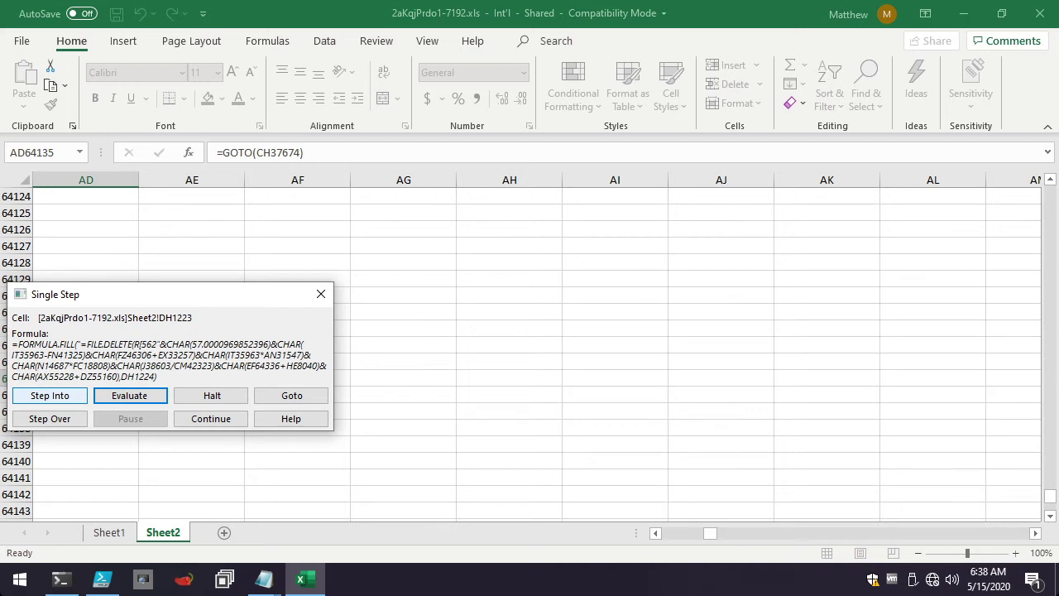
left_click(50, 396)
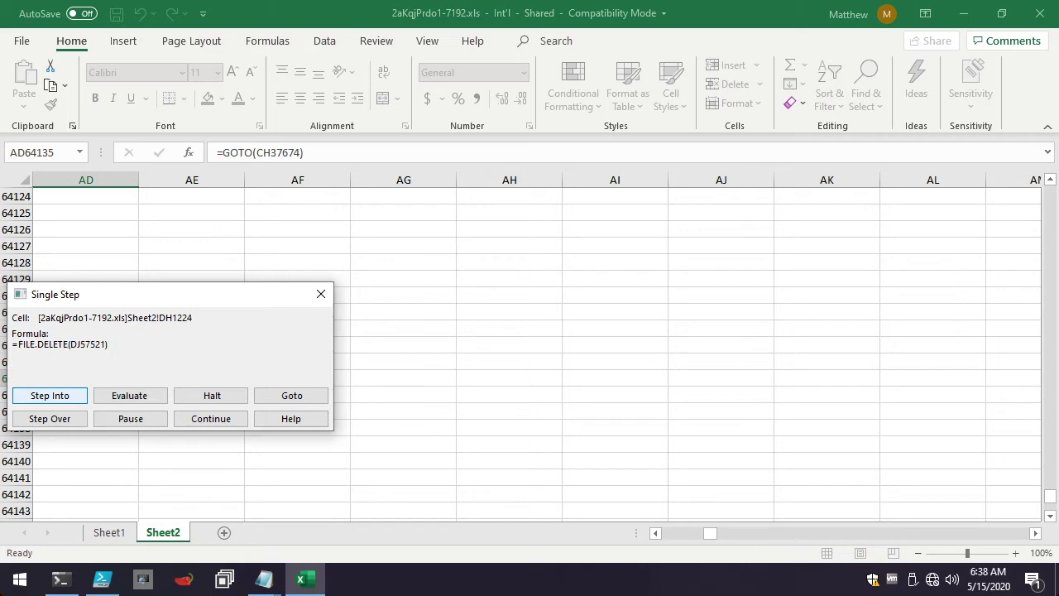
Step past the FILE.DELETE call in DH1224, evaluate the FORMULA.FILL formula in ES65094 until its IF(ISNUMBER(SEARCH())) statement is decoded, and execute it
key("Return")
key("Return")
left_click(130, 396)
key("Return")
key("Return")
key("Return")
key("Return")
key("Return")
key("Return")
key("Return")
key("Return")
key("Return")
key("Return")
key("Return")
key("Return")
key("Return")
key("Return")
key("Return")
key("Return")
key("Return")
key("Return")
key("Return")
key("Return")
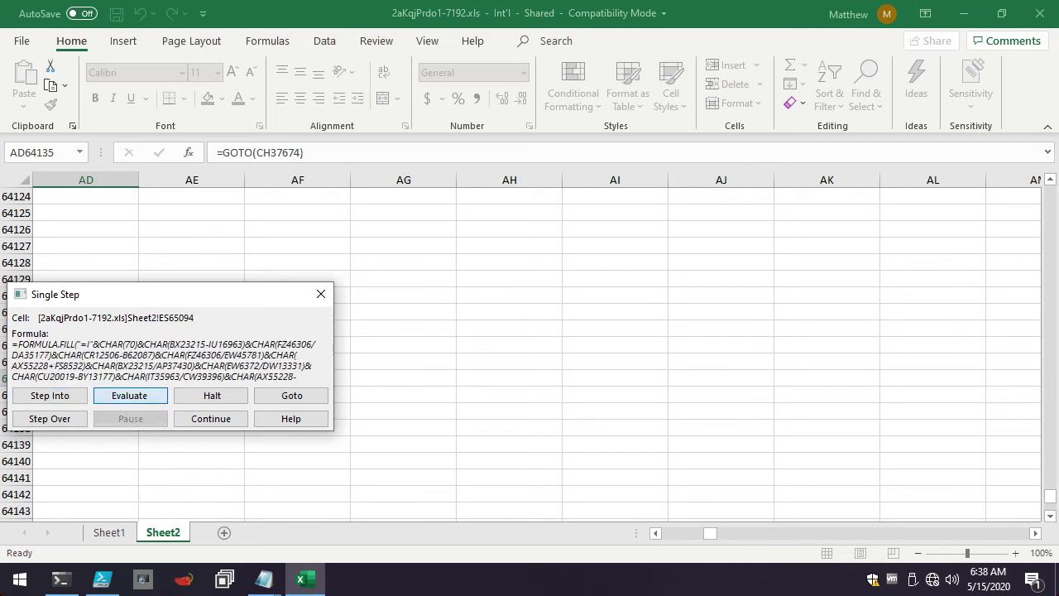
left_click(129, 396)
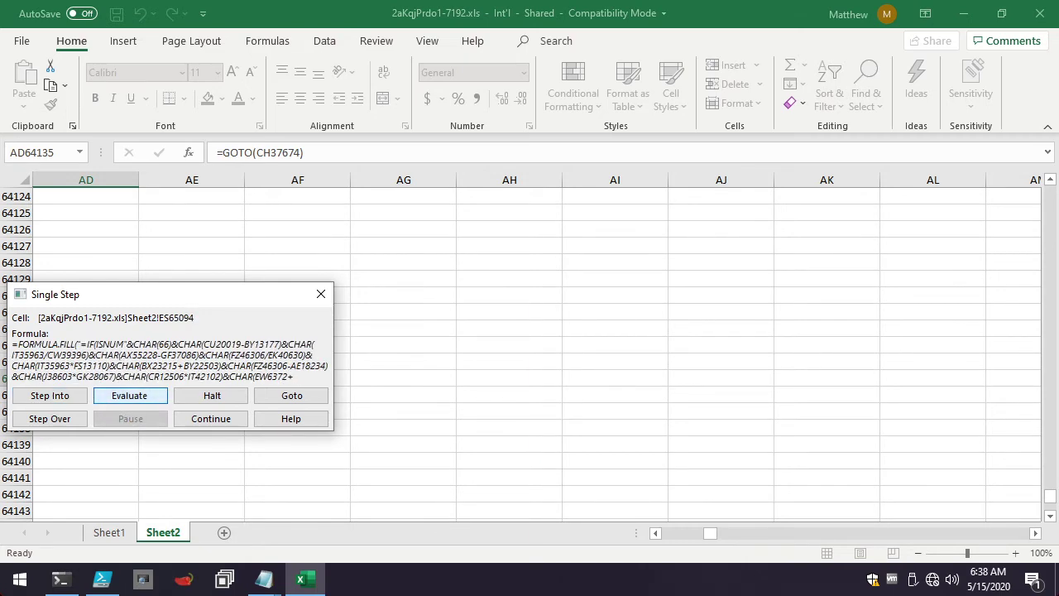
left_click(129, 396)
left_click(129, 396)
left_click(129, 396)
key("Return")
key("Return")
key("Return")
key("Return")
key("Return")
key("Return")
key("Return")
key("Return")
key("Return")
key("Return")
key("Return")
key("Return")
key("Return")
key("Return")
key("Return")
key("Return")
key("Return")
key("Return")
key("Return")
key("Return")
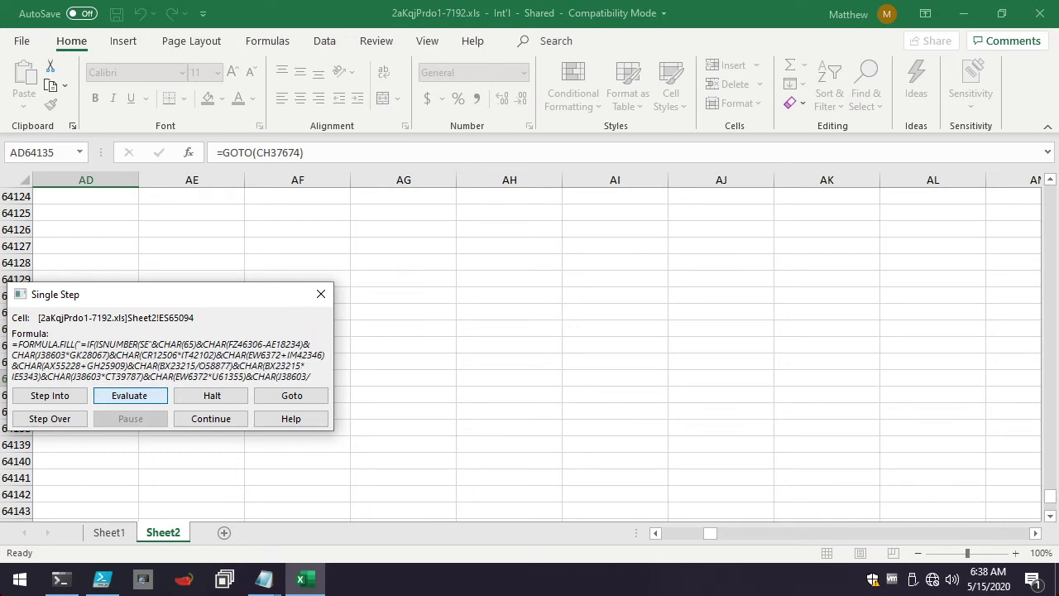
key("Return")
key("Return")
key("Return")
key("Return")
key("Return")
key("Return")
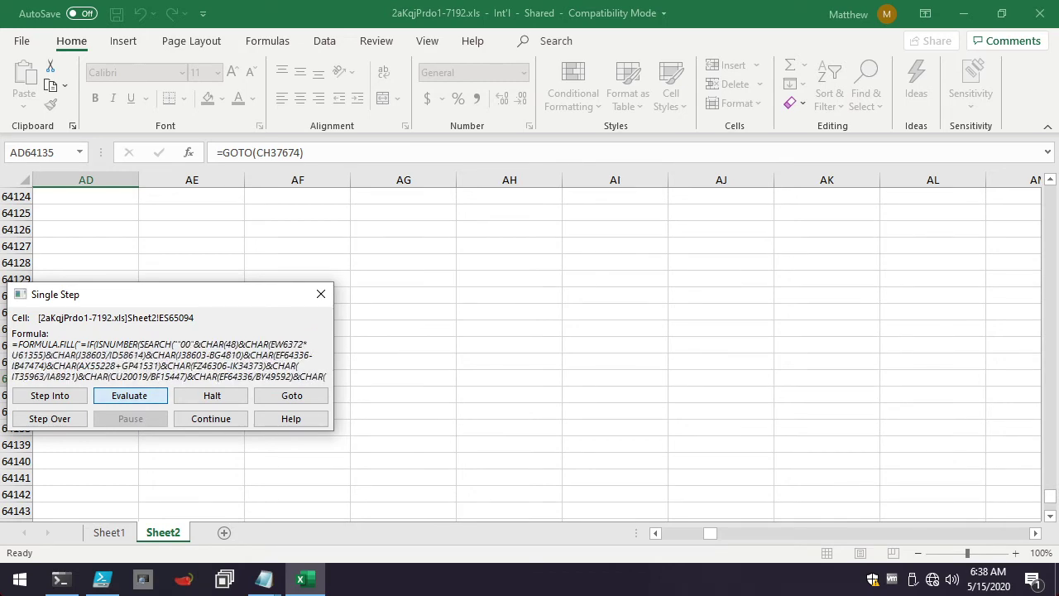
key("Return")
key("Return")
key("Return")
key("Return")
key("Return")
key("Return")
key("Return")
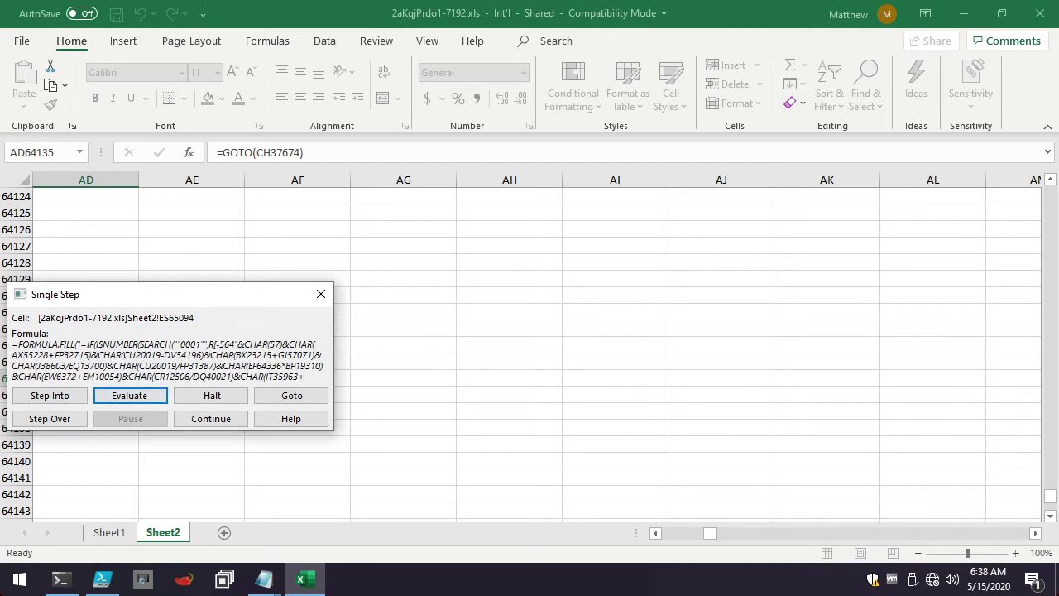
key("Return")
key("Return")
key("Return")
key("Return")
key("Return")
key("Return")
key("Return")
key("Return")
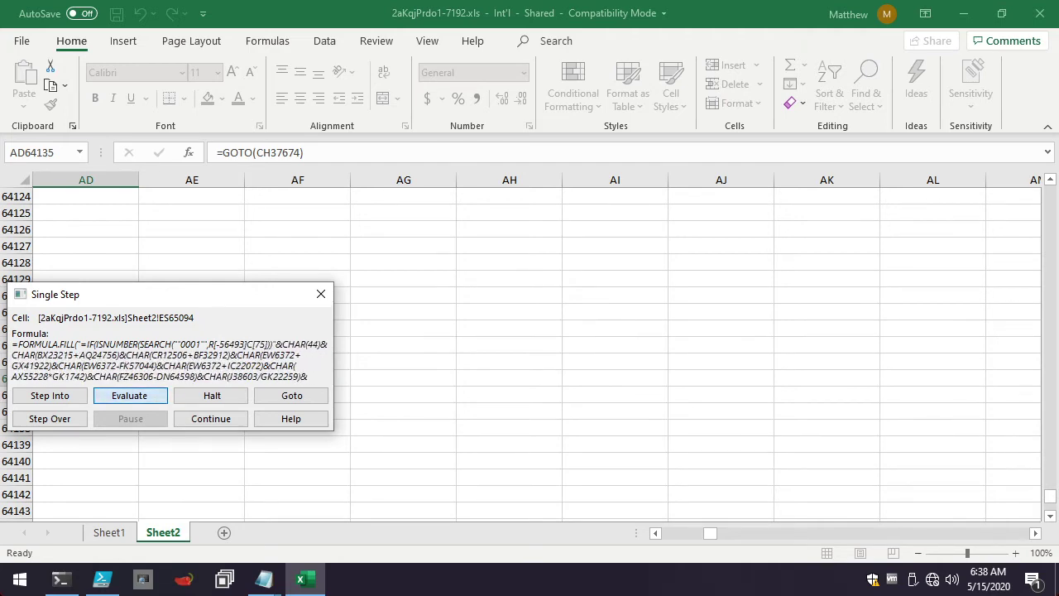
key("Return")
key("Return")
key("Return")
key("Return")
key("Return")
key("Return")
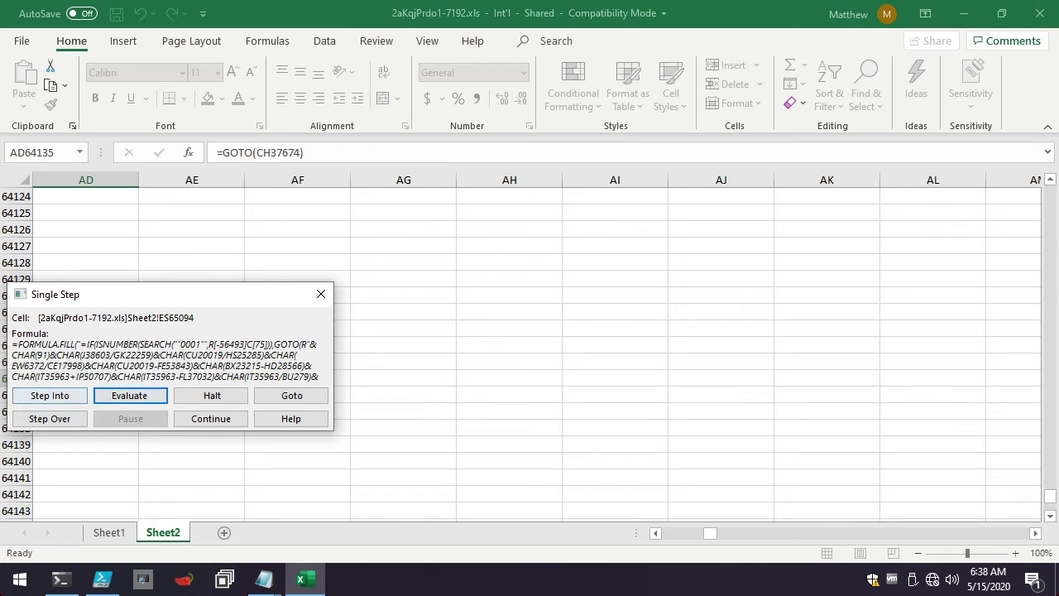
key("Return")
key("Return")
key("Return")
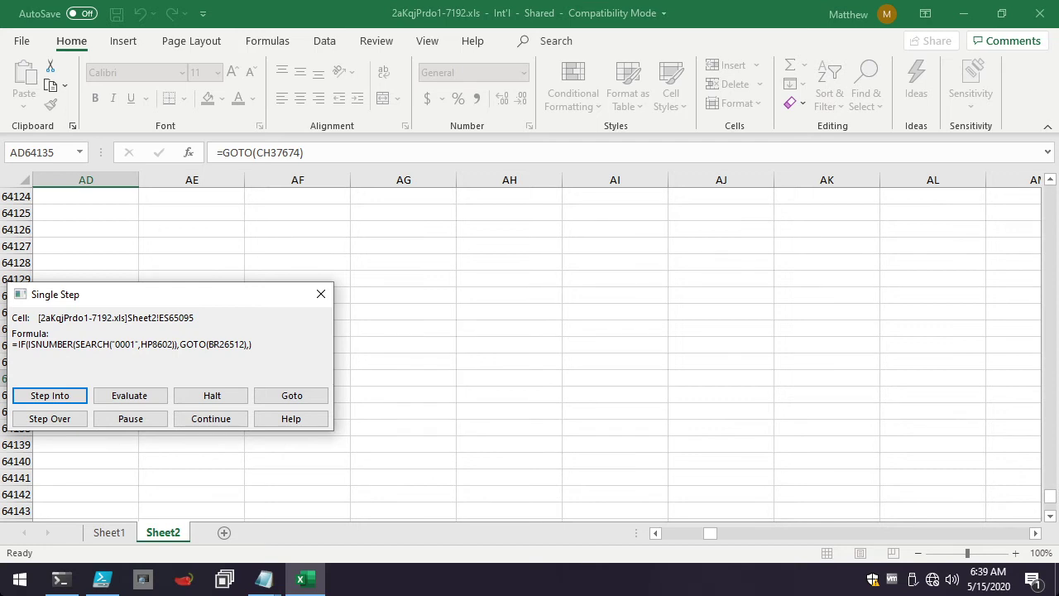
Go to the IF check in ES65095, bypass it, and restart single-stepping from the RUN formula in ES65096 into CT47921
left_click(291, 396)
scroll(529, 353, "down", 2)
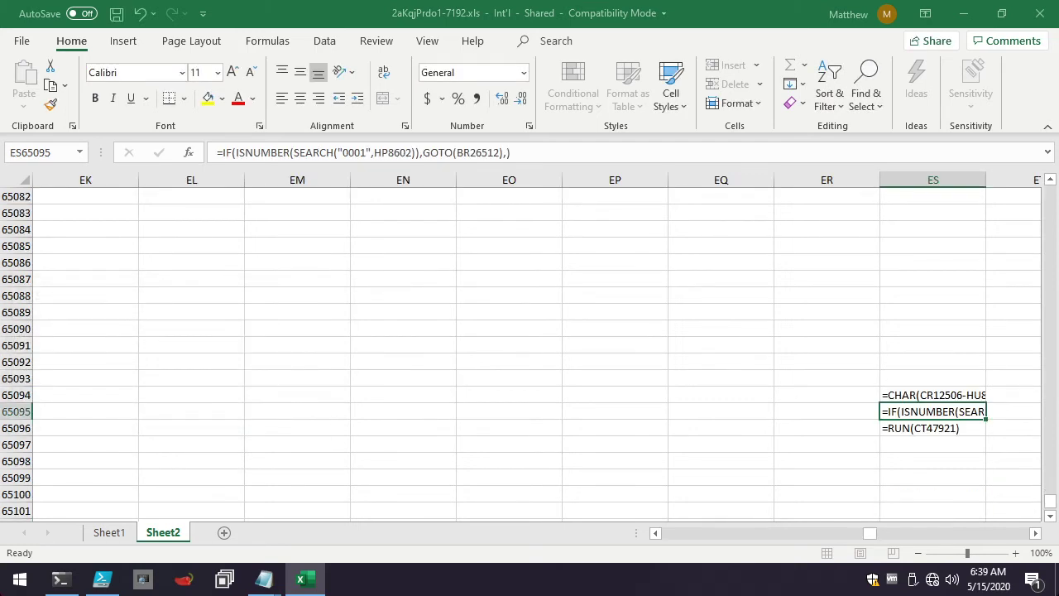
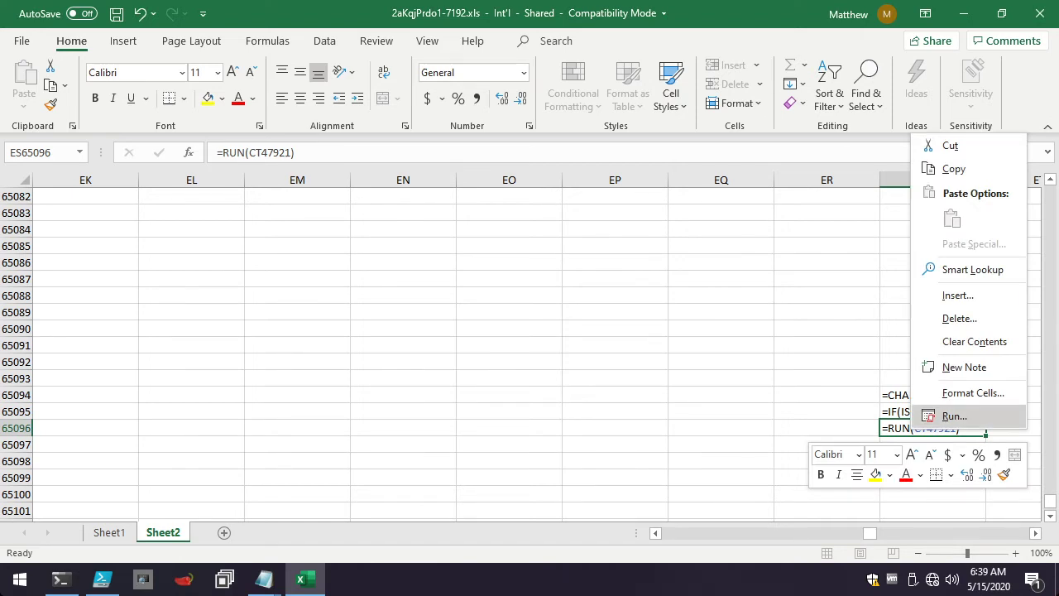
left_click(954, 417)
left_click(1016, 329)
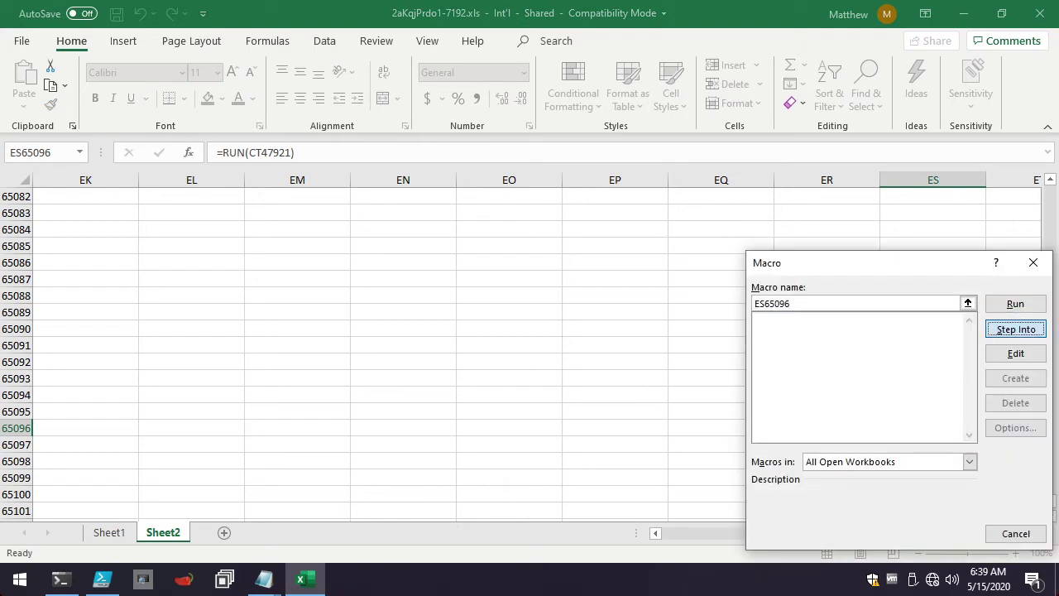
left_click(848, 448)
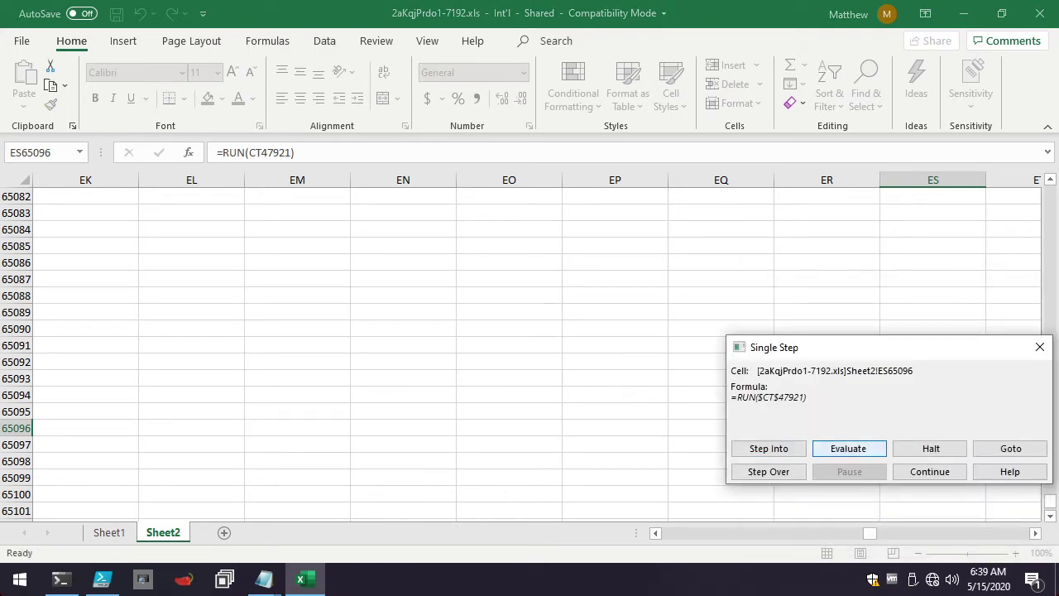
left_click(848, 448)
Evaluate the FORMULA.FILL formula in CT47921 until its C:\Users\Public\hhg59VX.html path is decoded, and execute it
left_click(849, 447)
left_click(849, 448)
key("Return")
key("Return")
key("Return")
key("Return")
key("Return")
key("Return")
key("Return")
key("Return")
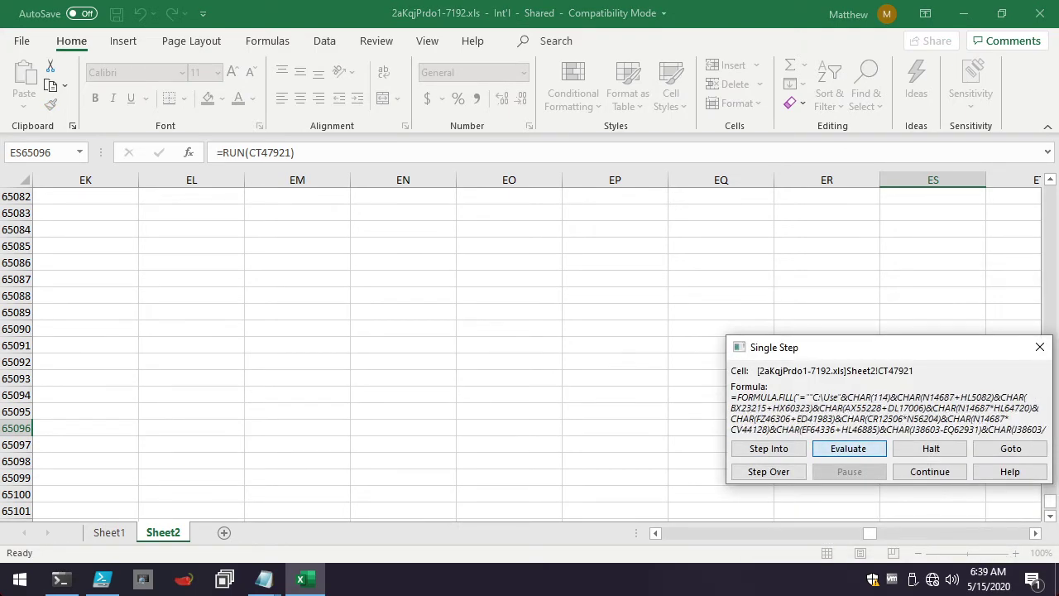
key("Return")
key("Return")
key("Return")
key("Return")
key("Return")
key("Return")
key("Return")
key("Return")
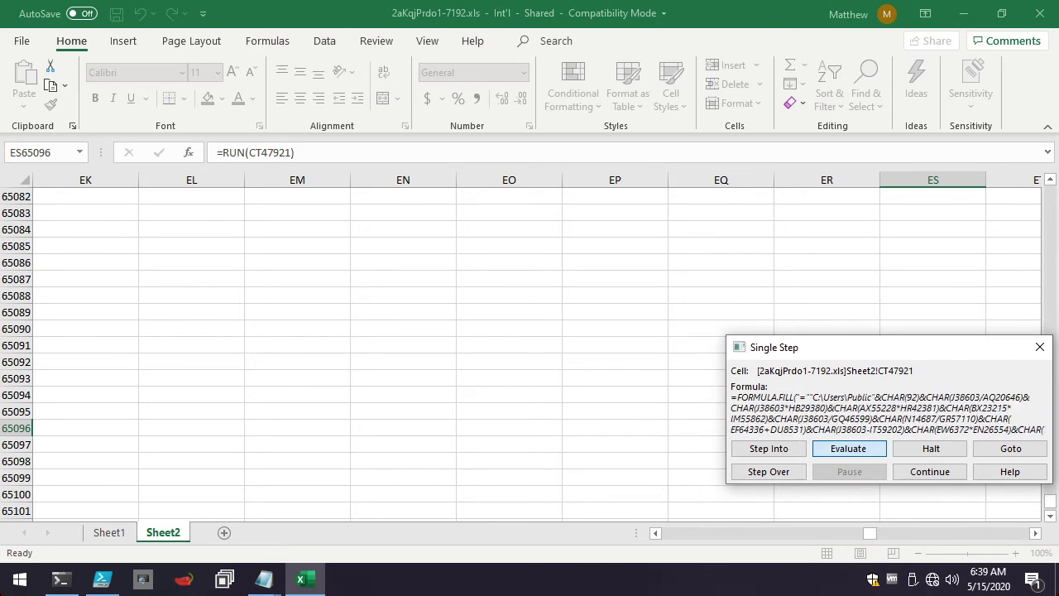
key("Return")
key("Return")
key("Return")
key("Return")
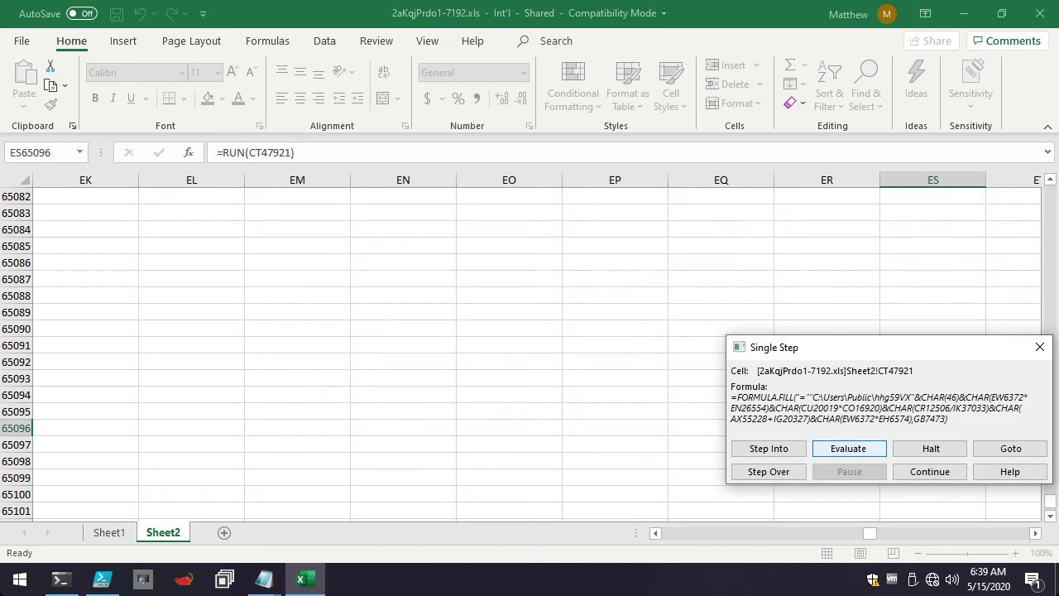
key("Return")
key("Return")
key("Return")
key("Return")
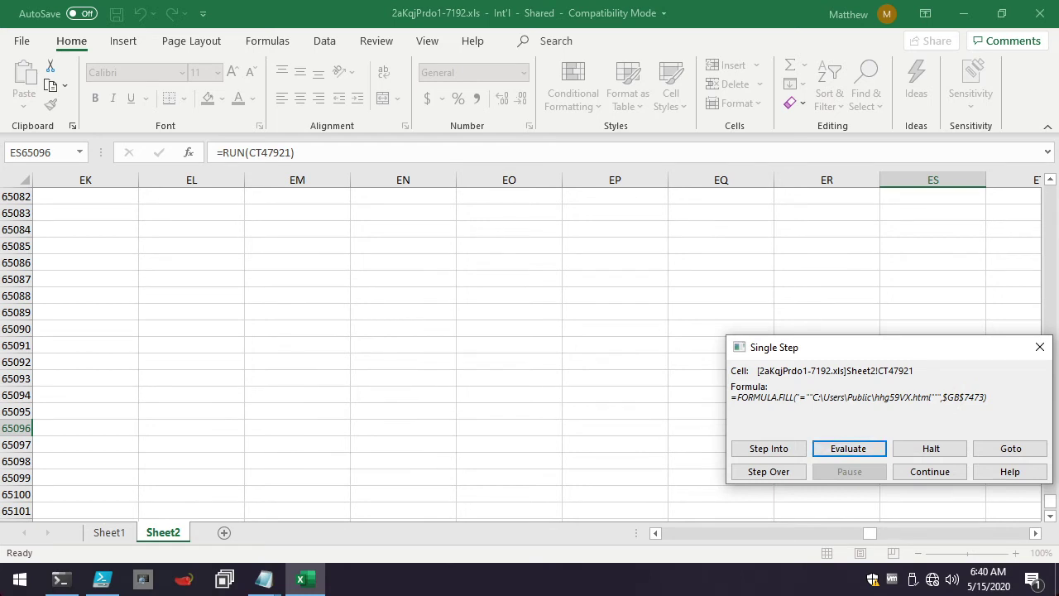
key("Return")
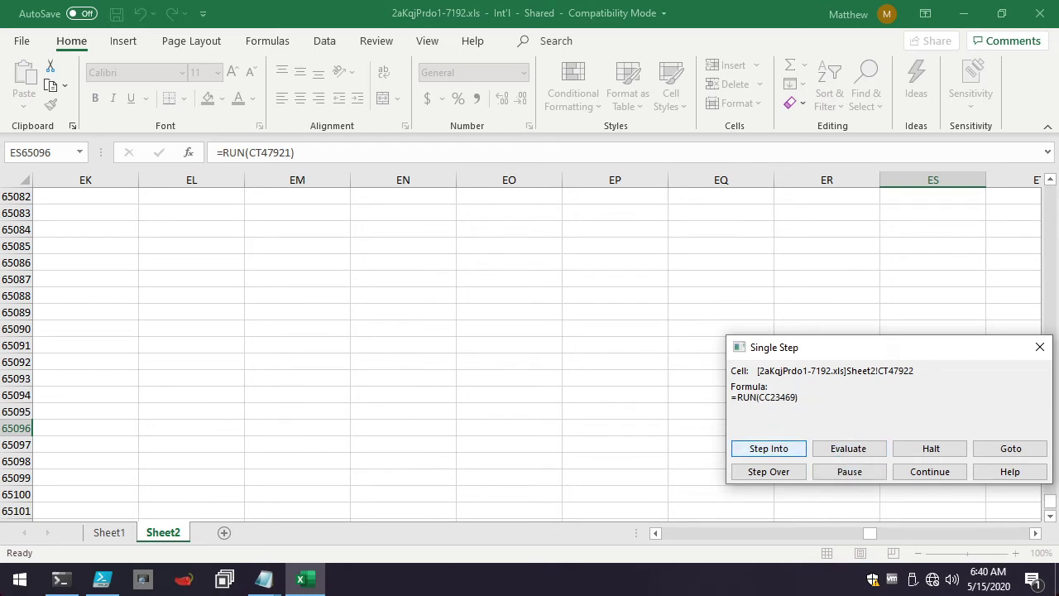
Follow the RUN to CC23469, evaluate its FORMULA.FILL formula until the docs.microsoft.com URL is decoded, and execute it, continuing to DO30151
key("Return")
left_click(849, 448)
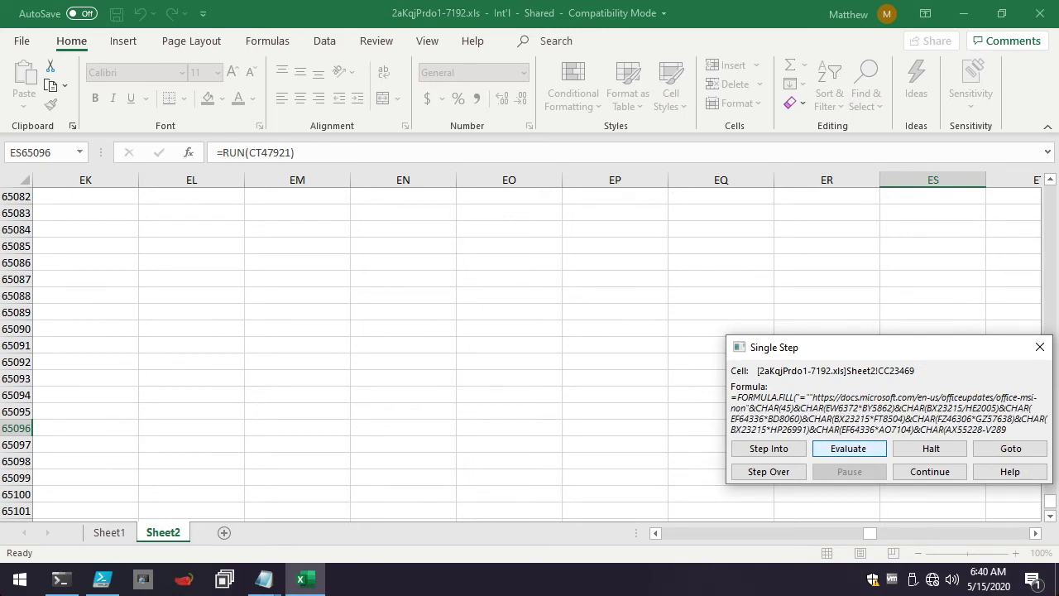
key("Return")
key("Return")
key("Return")
key("Return")
key("Return")
key("Return")
key("Return")
key("Return")
key("Return")
key("Return")
key("Return")
key("Return")
key("Return")
key("Return")
key("Return")
key("Return")
key("Return")
key("Return")
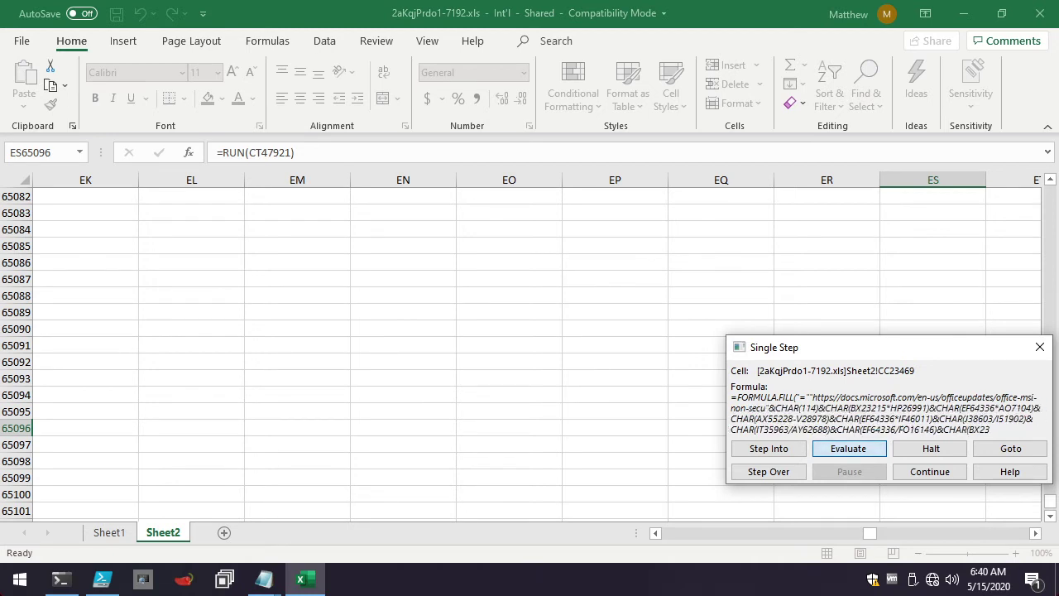
key("Return")
key("Return")
key("Return")
key("Return")
key("Return")
key("Return")
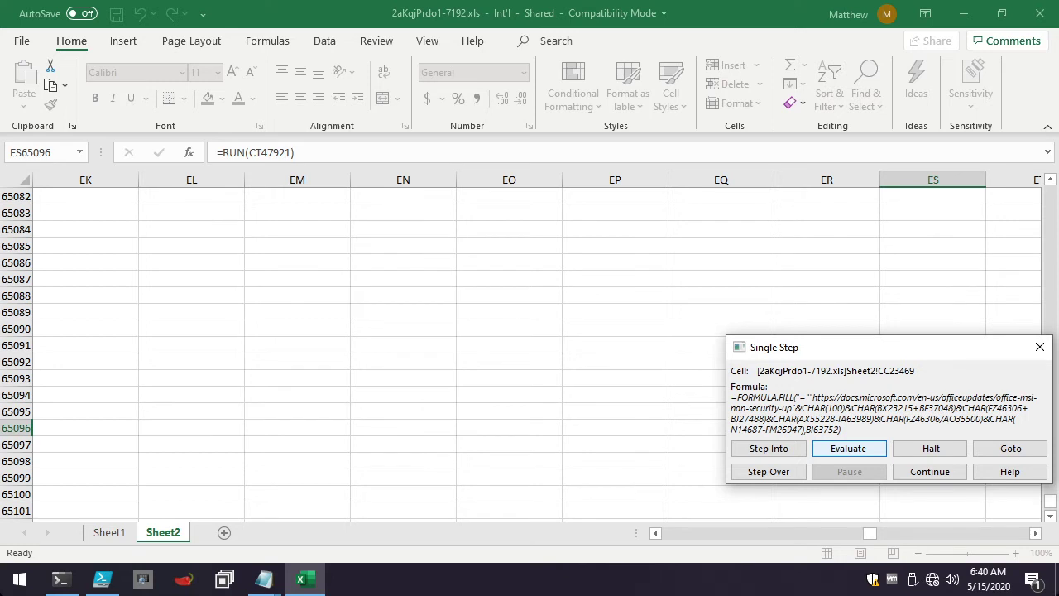
key("Return")
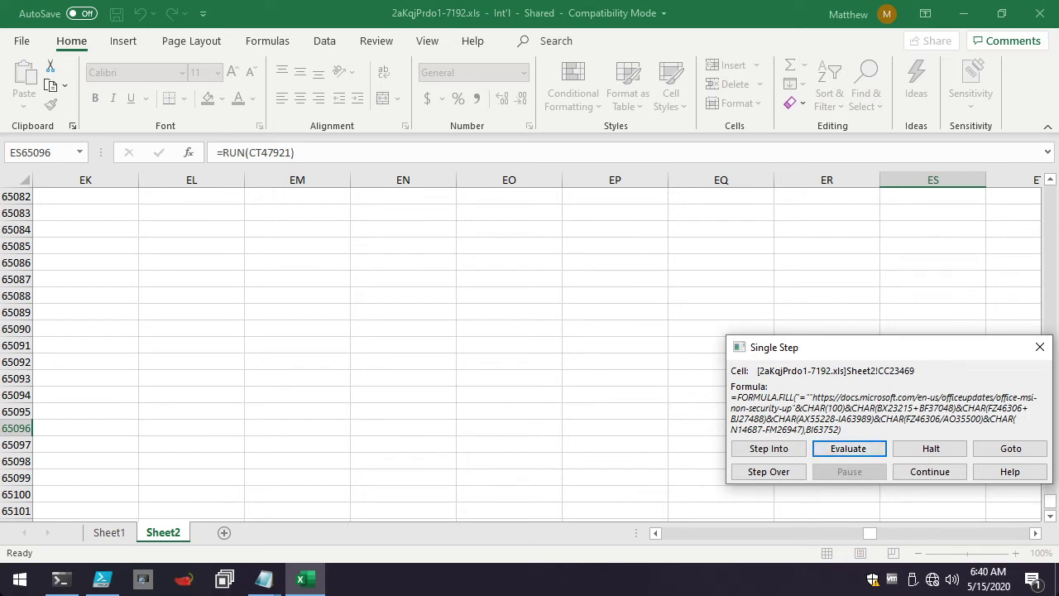
key("Return")
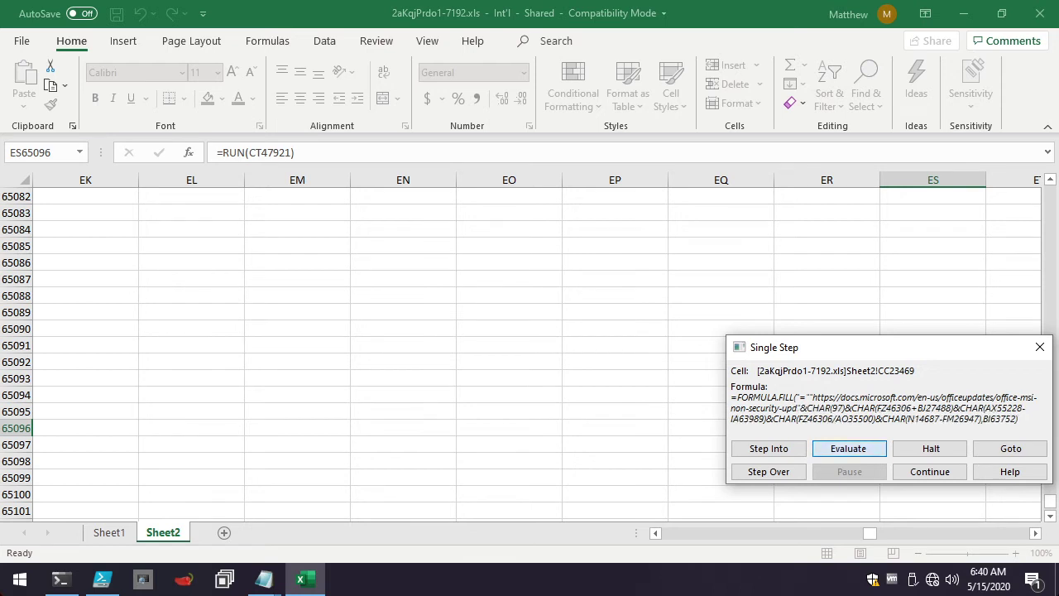
key("Return")
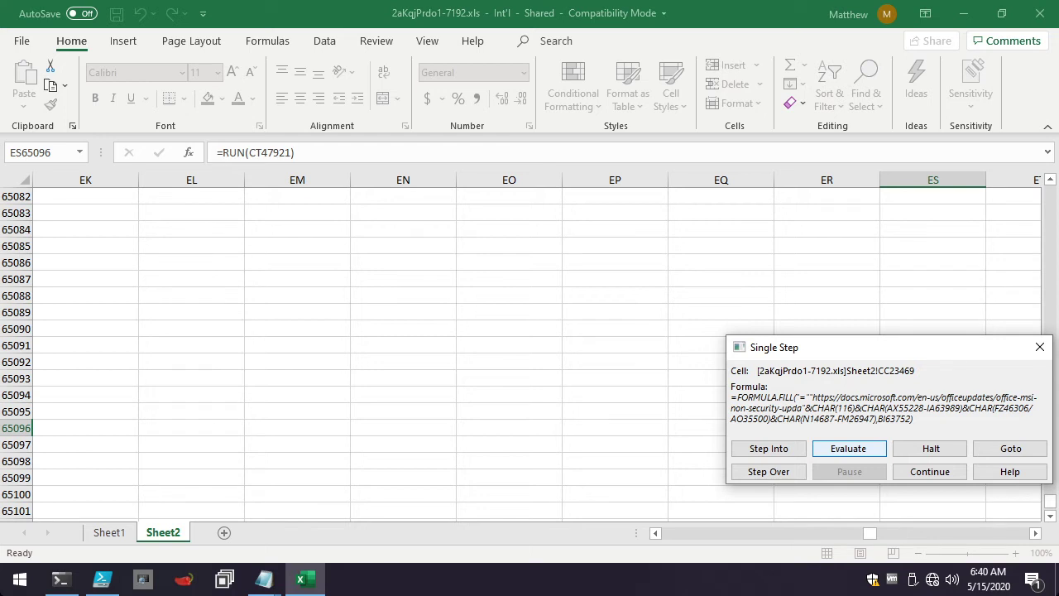
key("Return")
key("Return")
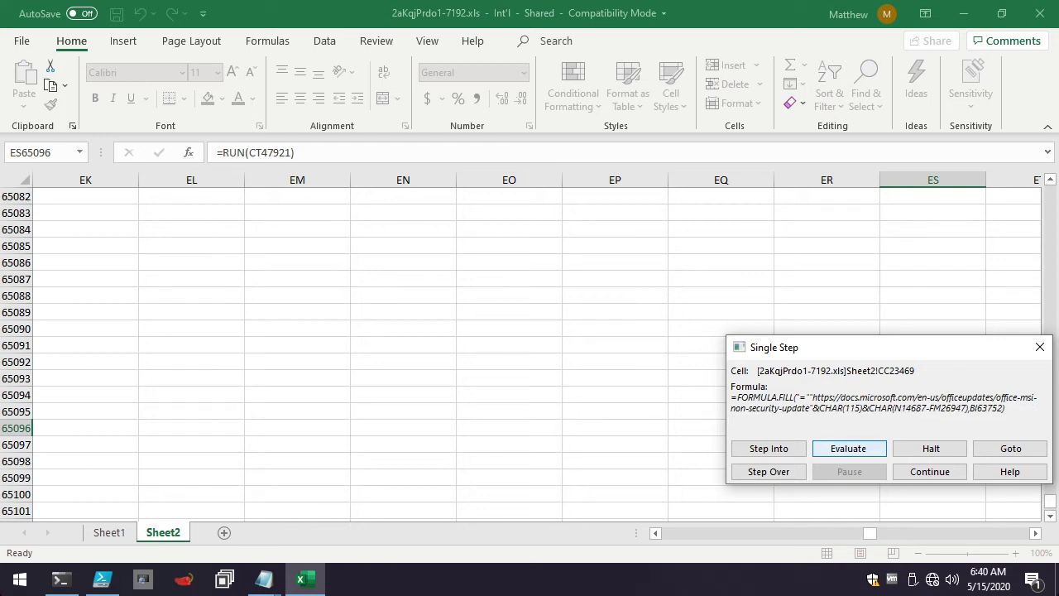
key("Return")
key("Return")
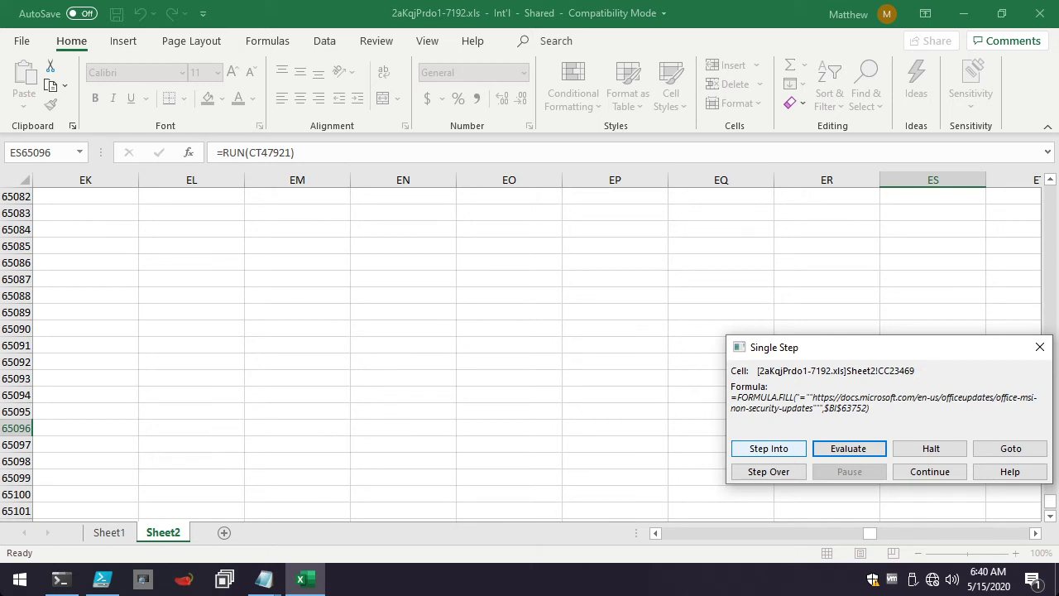
left_click(768, 448)
left_click(768, 448)
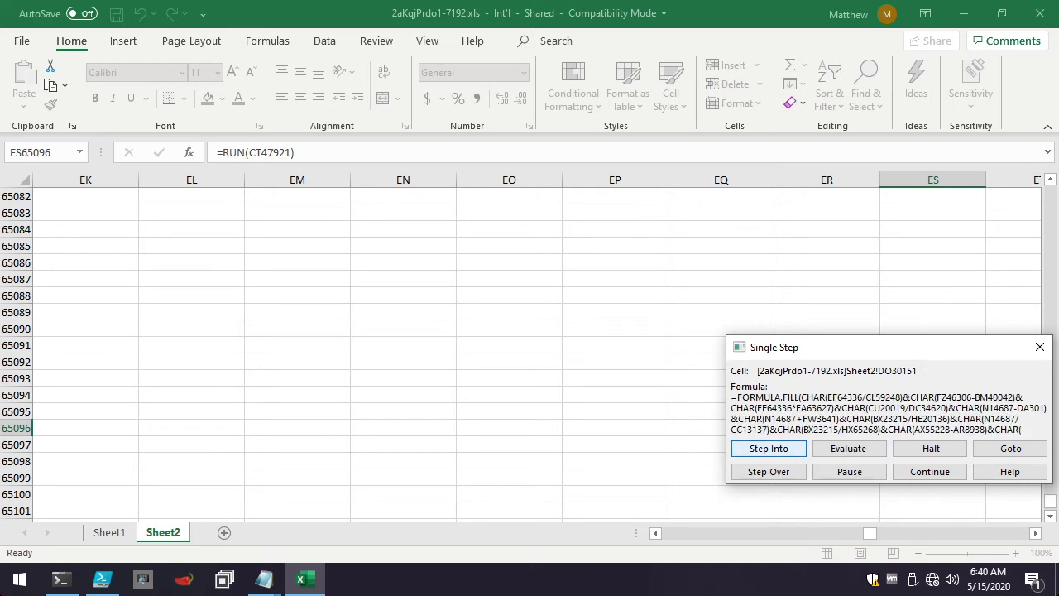
Evaluate the FORMULA.FILL formula in DO30151 until its urlmon URLDownloadToFileA call is decoded, and execute that CALL in DO30152
left_click(848, 448)
key("Return")
key("Return")
key("Return")
key("Return")
key("Return")
key("Return")
key("Return")
key("Return")
key("Return")
key("Return")
key("Return")
key("Return")
key("Return")
key("Return")
key("Return")
key("Return")
key("Return")
key("Return")
key("Return")
key("Return")
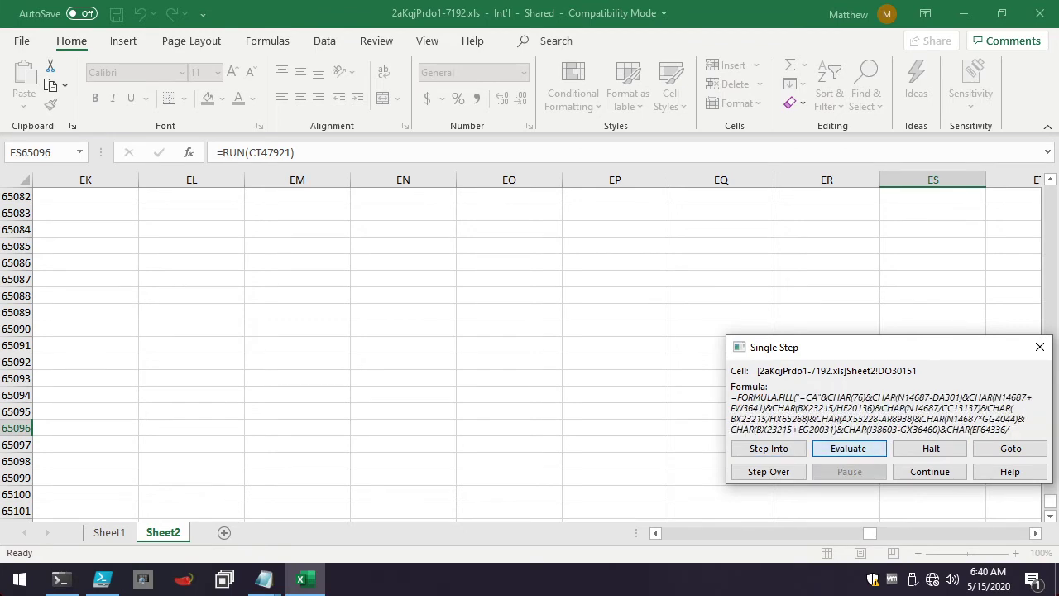
key("Return")
key("Return")
key("Return")
key("Return")
key("Return")
key("Return")
key("Return")
key("Return")
key("Return")
key("Return")
key("Return")
key("Return")
key("Return")
key("Return")
key("Return")
key("Return")
key("Return")
key("Return")
key("Return")
key("Return")
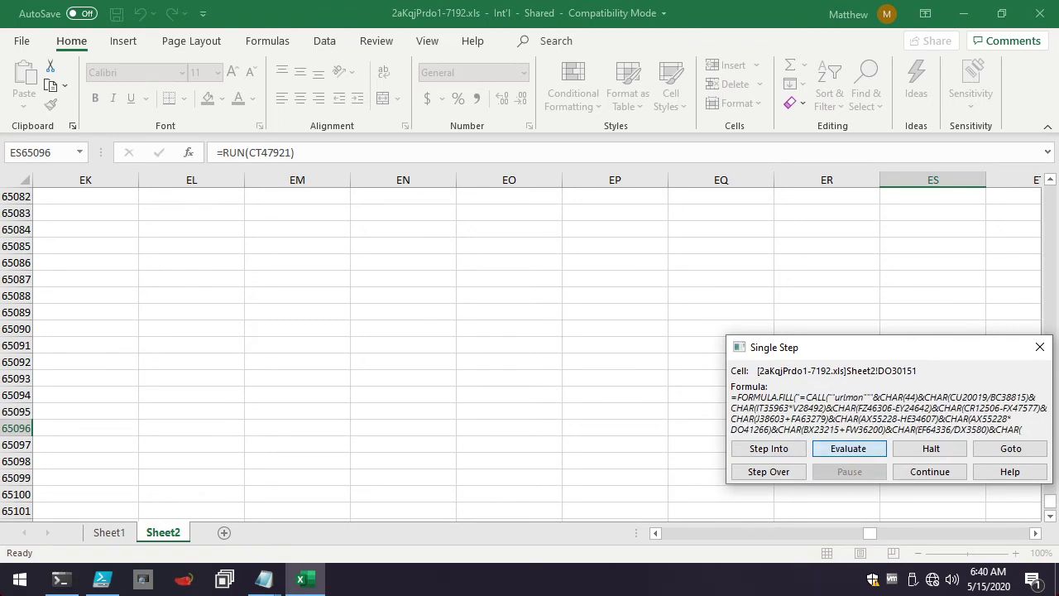
key("Return")
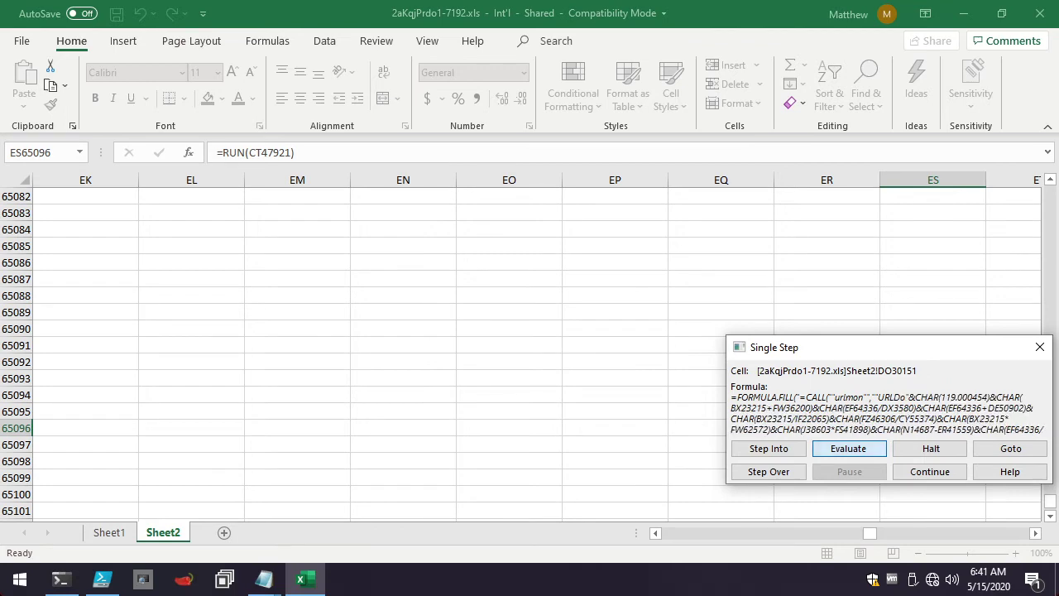
key("Return")
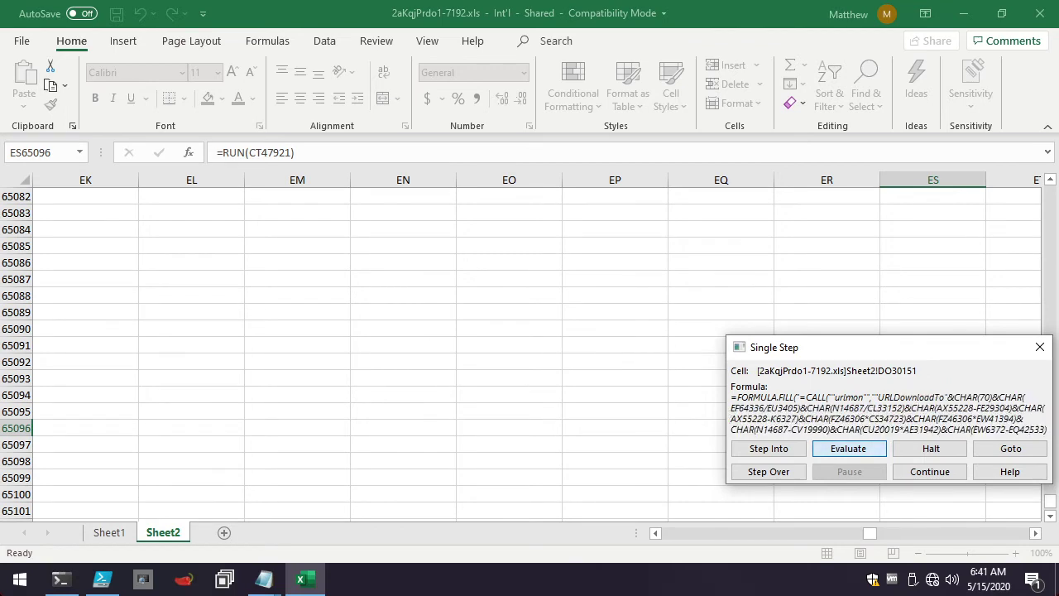
key("Return")
key("Return")
key("Return")
key("Return")
key("Return")
key("Return")
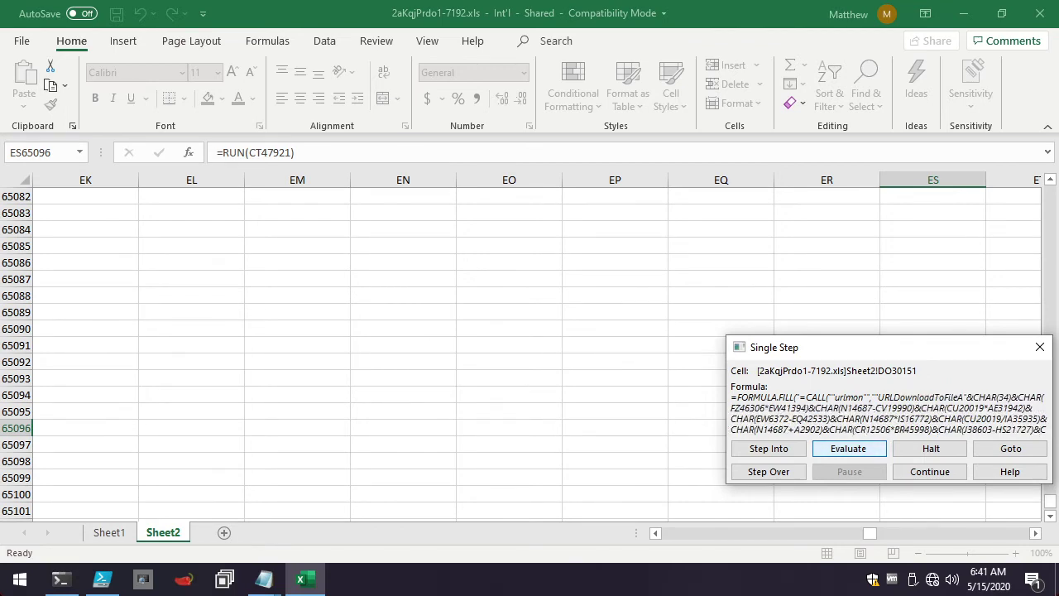
key("Return")
key("Return")
key("Return")
key("Return")
key("Return")
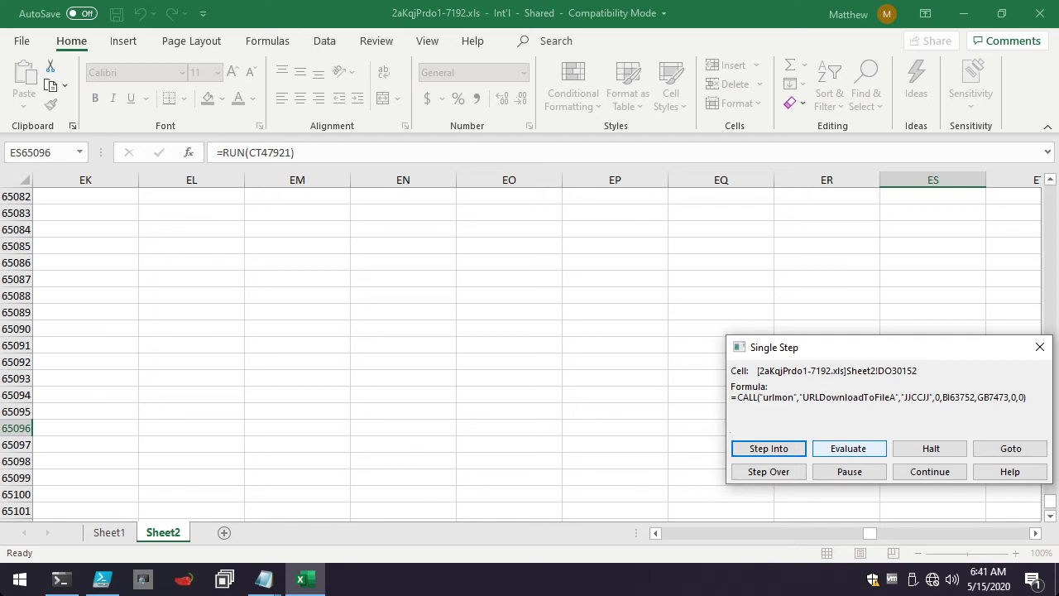
key("Return")
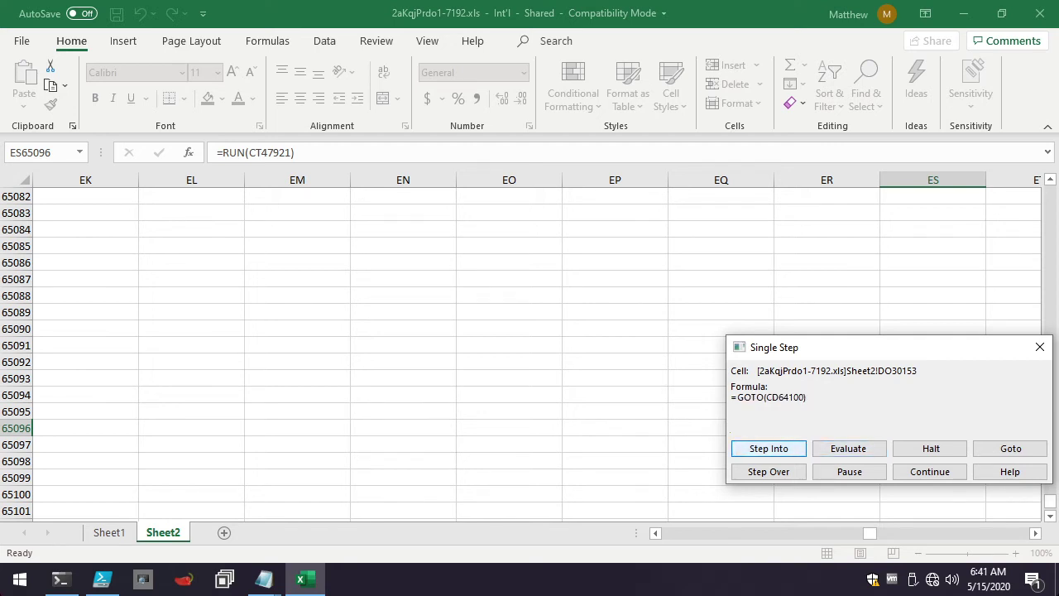
Follow the GOTO to CD64100, evaluate its FORMULA.FILL formula until the FILES statement is decoded, and execute it, continuing to CD64102
key("Return")
key("e")
key("e")
key("e")
key("e")
key("e")
key("e")
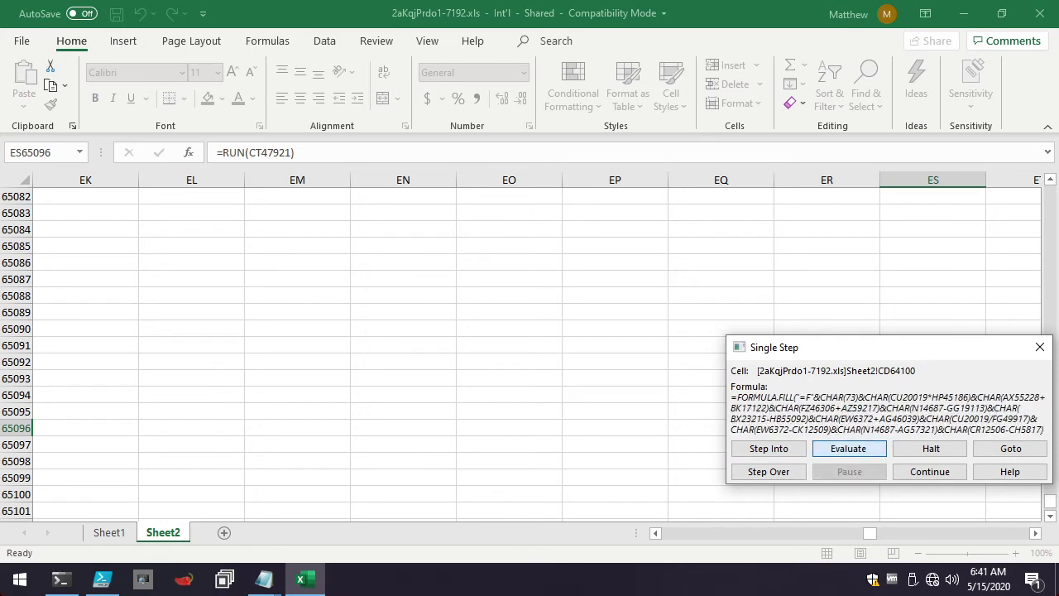
key("Return")
key("Return")
key("Return")
key("Return")
key("Return")
key("Return")
key("Return")
key("Return")
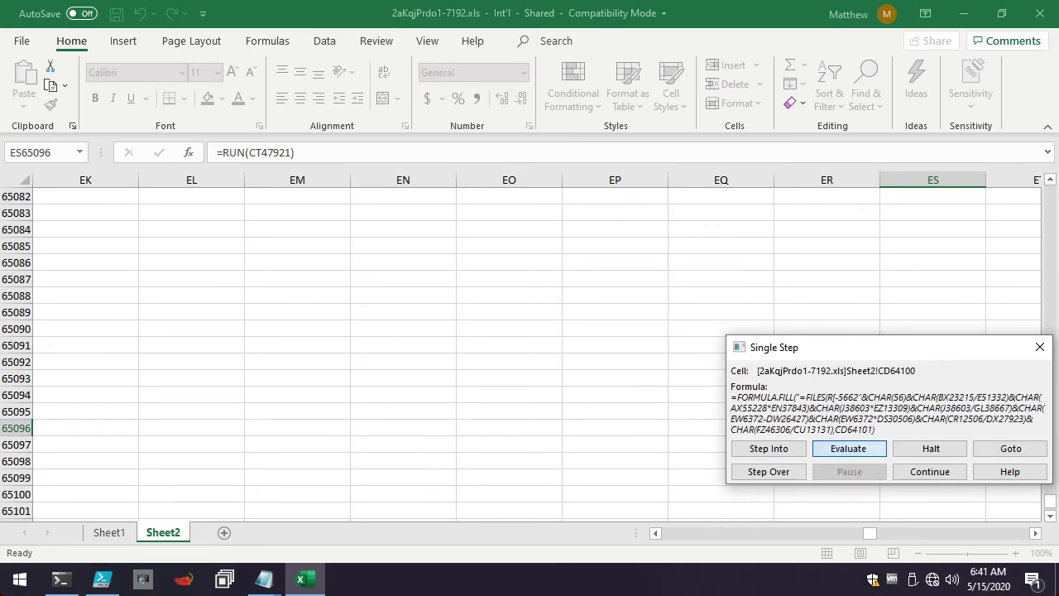
key("Return")
key("Return")
key("Return")
key("Return")
key("Return")
key("Return")
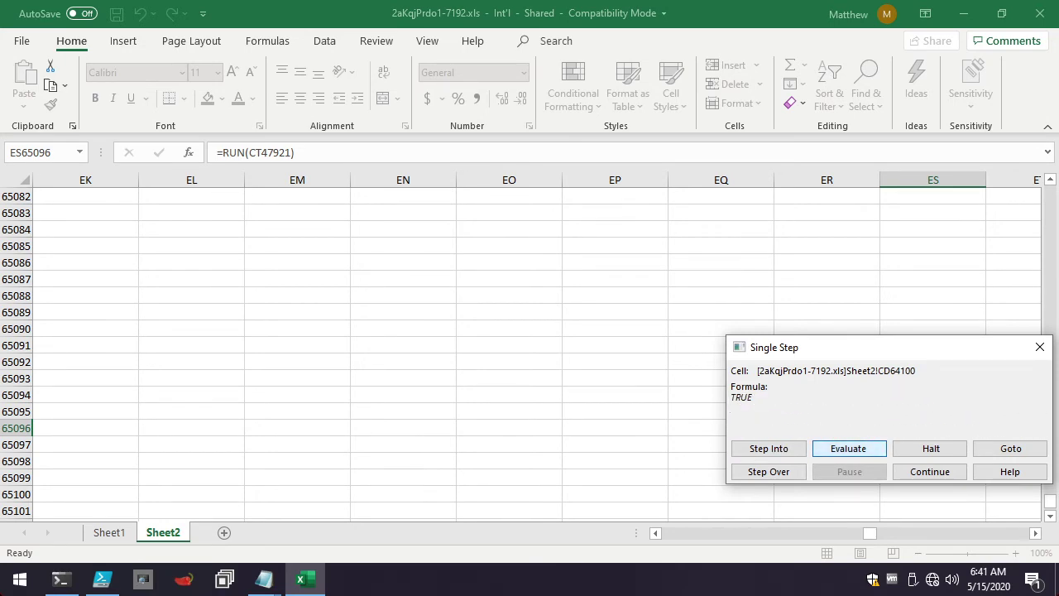
key("Return")
key("shift+Tab")
key("Return")
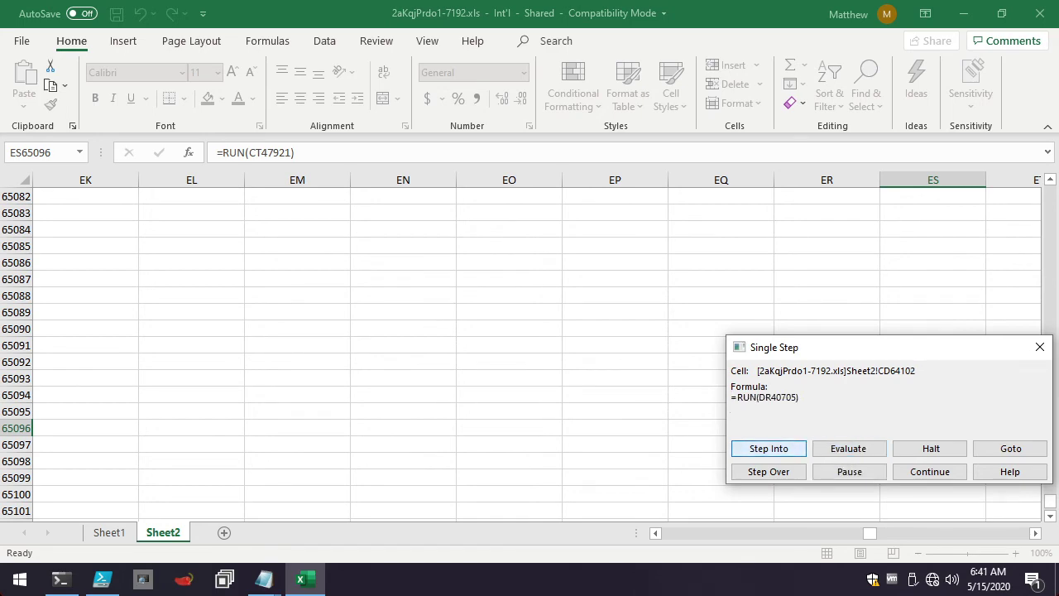
Follow the RUN to DR40705 and evaluate its FORMULA.FILL formula until the IF(ISERROR()) check is decoded, continuing to DR40706
key("Return")
key("Tab")
key("Return")
key("Return")
key("Return")
key("Return")
key("Return")
key("Return")
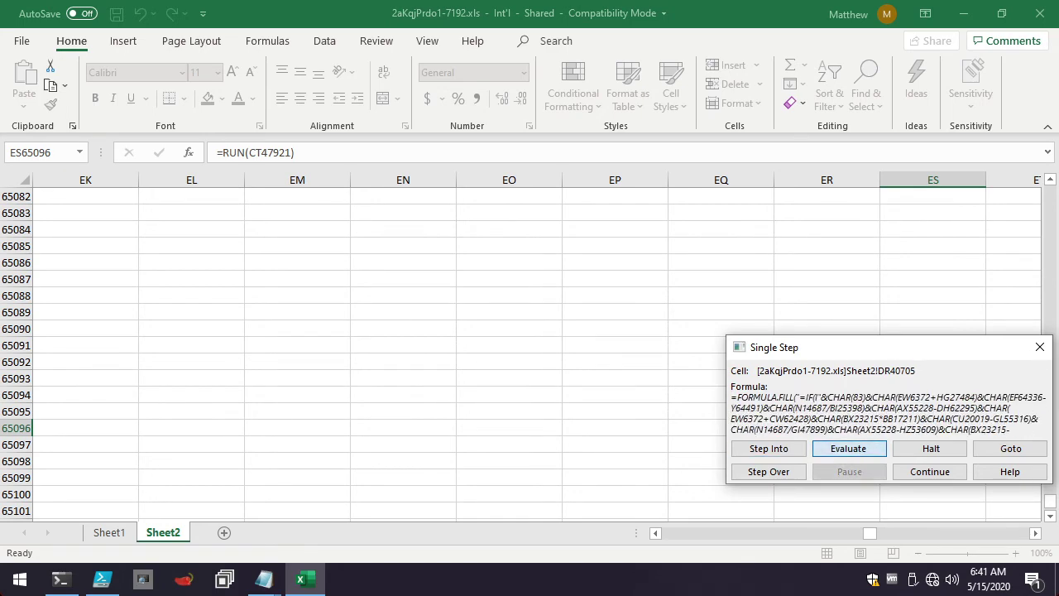
key("Return")
key("Return")
key("Return")
key("Return")
key("Return")
key("Return")
key("Return")
key("Return")
key("Return")
key("Return")
key("Return")
key("Return")
key("Return")
key("Return")
key("Return")
key("Return")
key("Return")
key("Return")
key("Return")
key("Return")
key("Return")
key("Return")
key("Return")
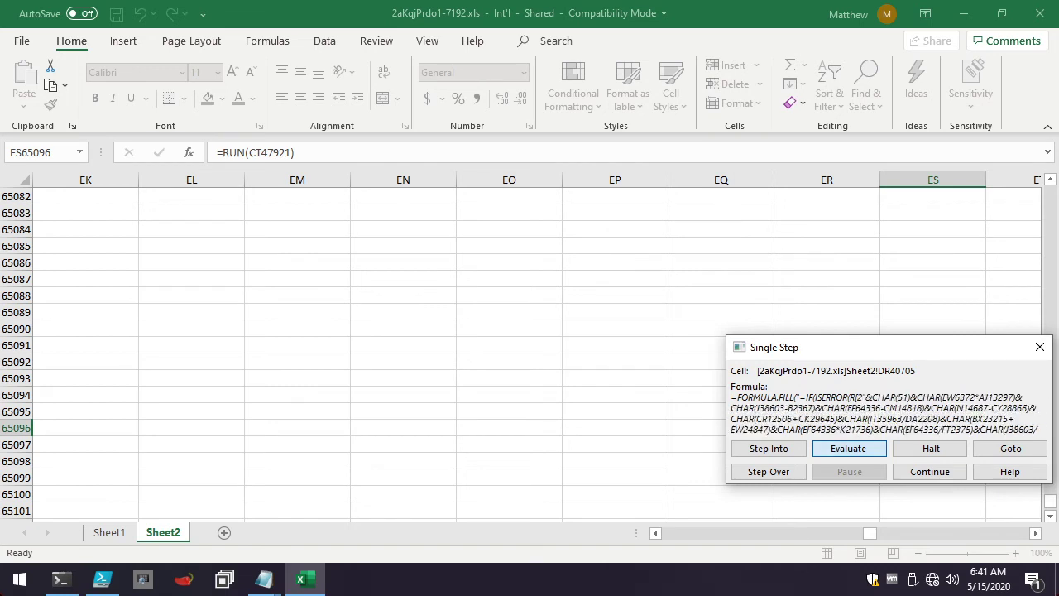
key("Return")
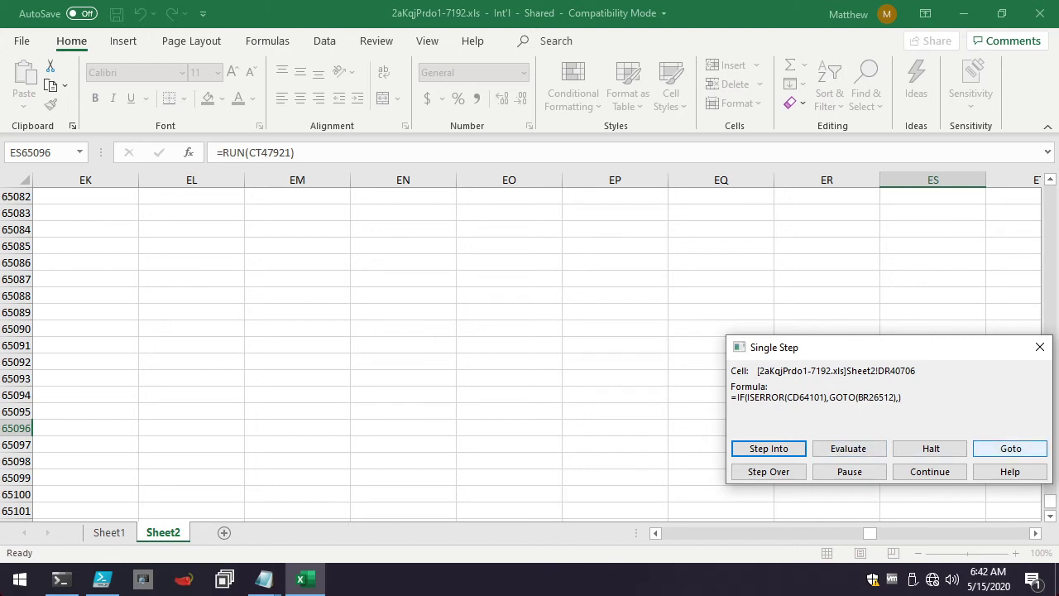
Go to the IF check in DR40706, bypass it, and restart single-stepping from the GOTO in DR40707 into BE57062
left_click(1009, 448)
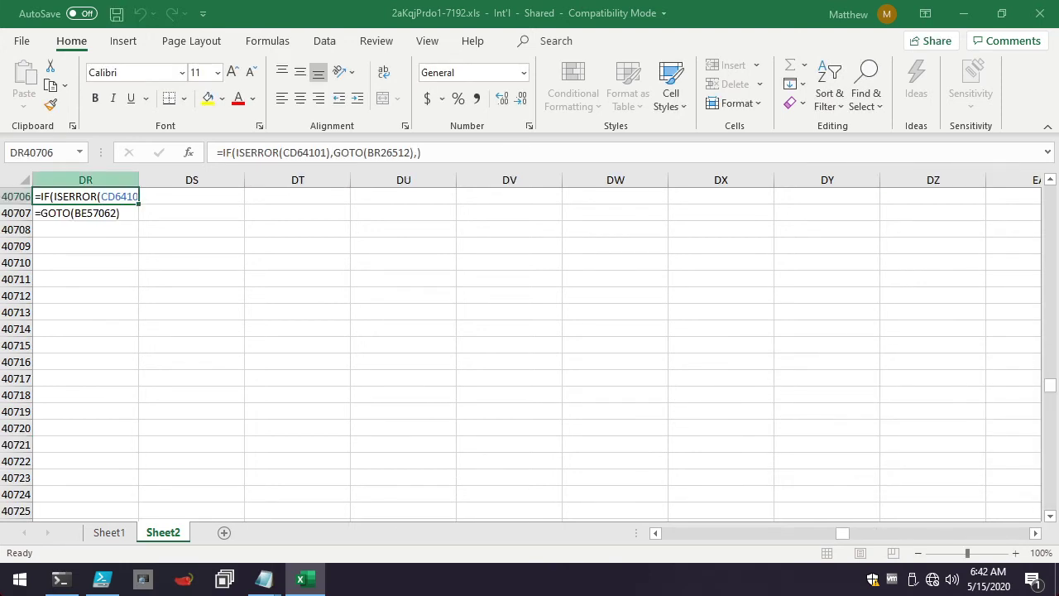
left_click(86, 212)
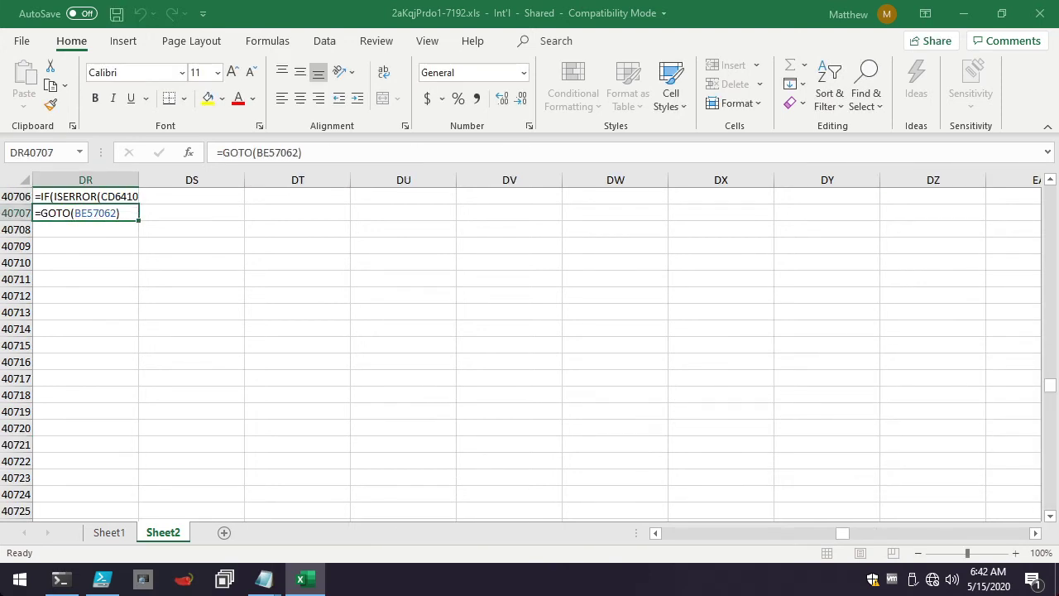
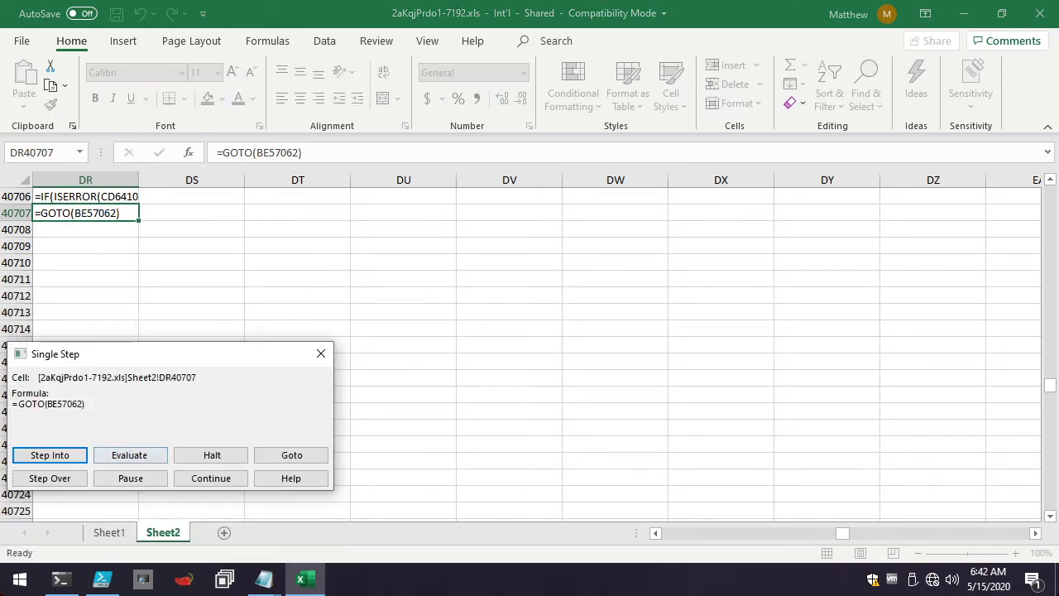
left_click(130, 455)
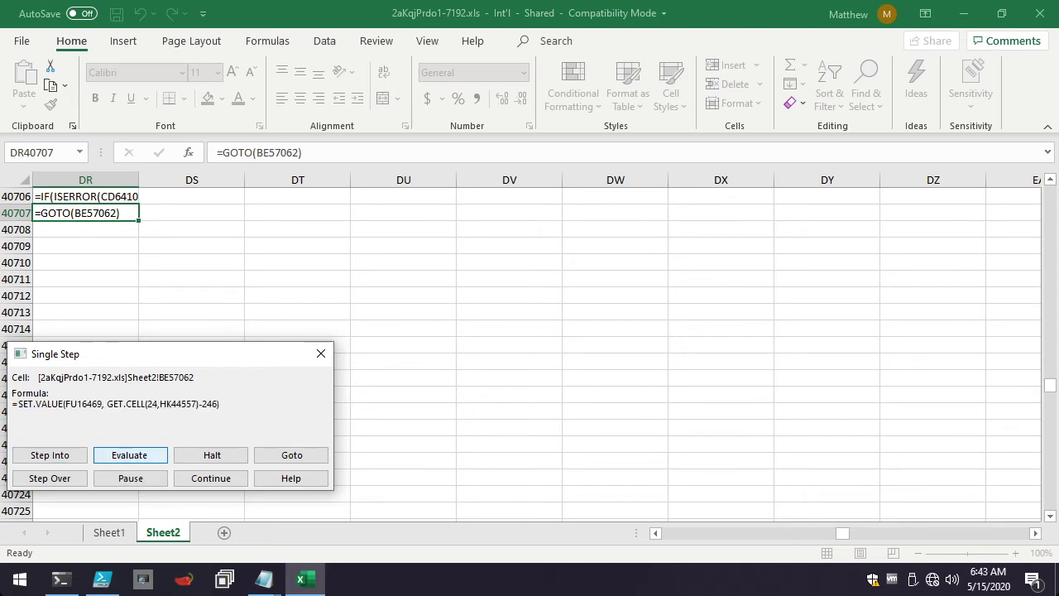
Step through the chain of SET.VALUE, RUN and GOTO formulas from BE57062 until the FORMULA.FILL formula in FV37907
left_click(49, 455)
left_click(50, 455)
left_click(50, 456)
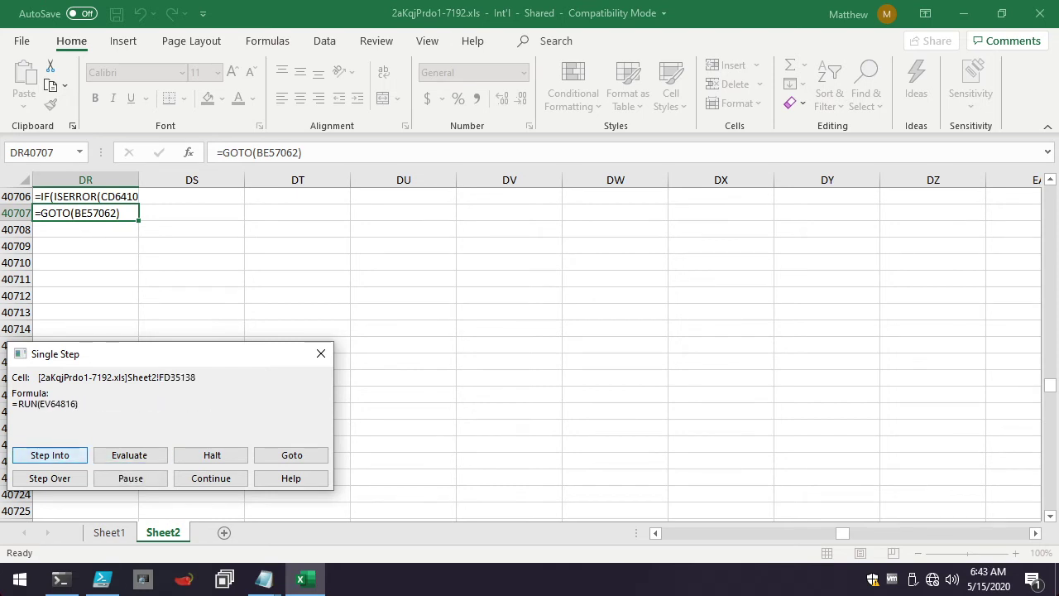
left_click(50, 455)
left_click(50, 456)
left_click(49, 455)
key("Return")
key("Return")
key("Return")
key("Return")
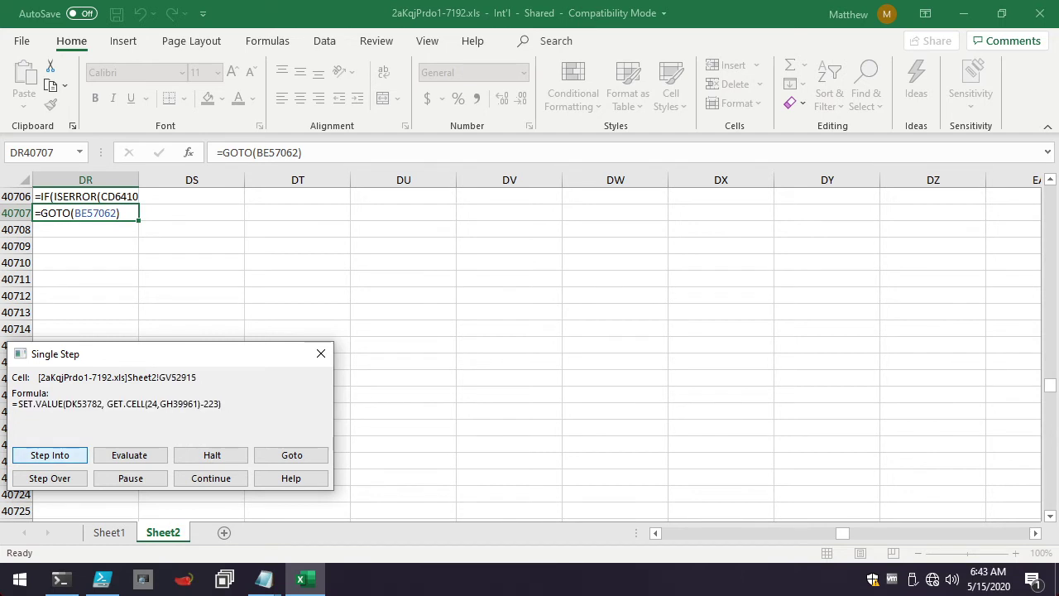
key("Return")
key("Return")
key("Return")
key("Return")
key("Return")
key("Return")
key("Return")
key("Return")
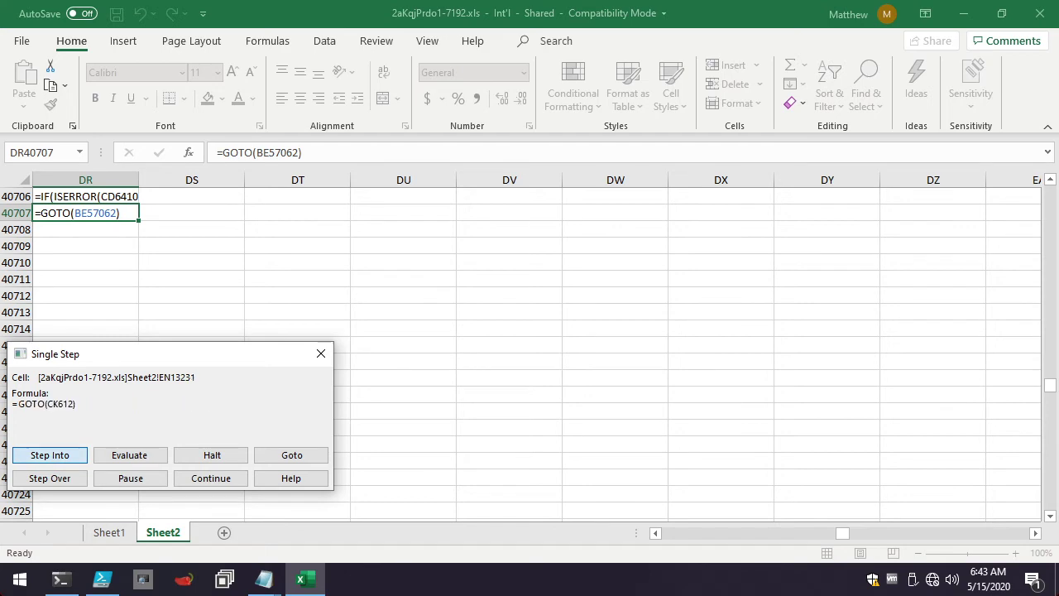
key("Return")
key("Return")
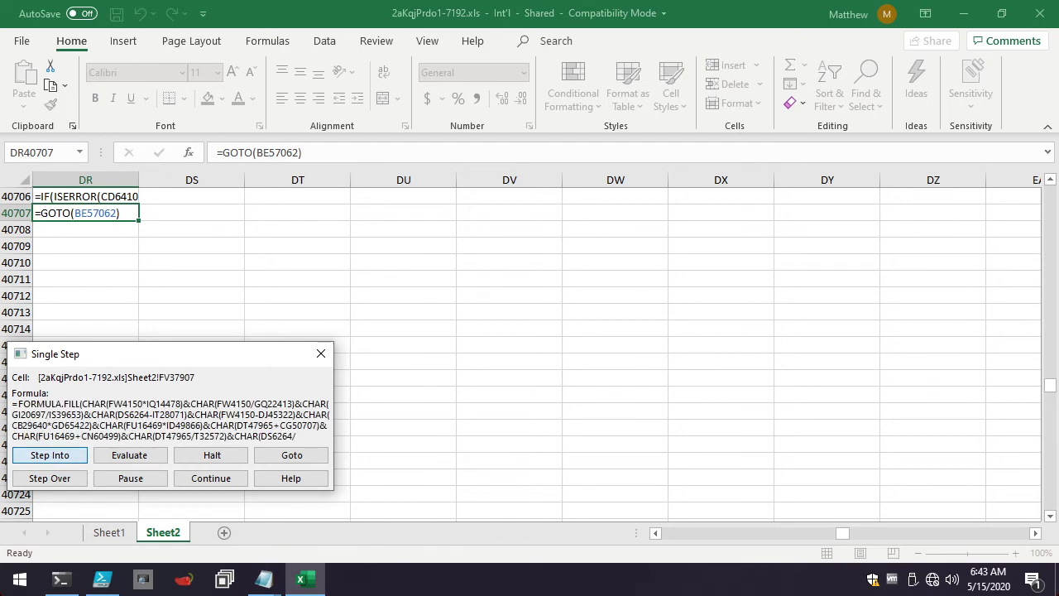
Evaluate the FORMULA.FILL formula in FV37907 until the HTML file path for V56104 is fully decoded, and execute it, continuing to FV37908
key("Tab")
key("Return")
key("Return")
key("Return")
key("Return")
key("Return")
key("Return")
key("Return")
key("Return")
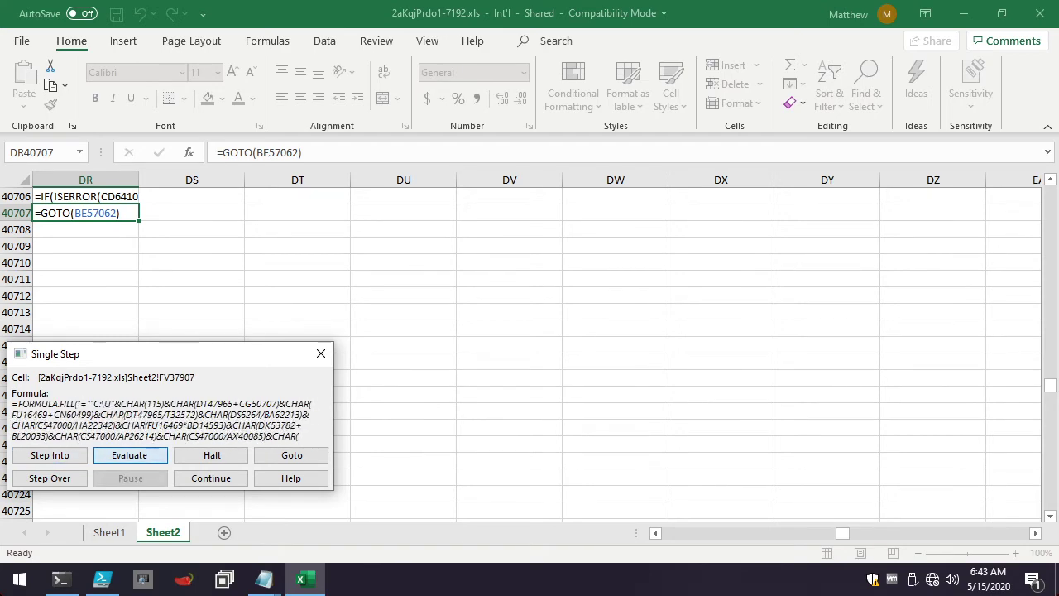
key("Return")
key("Return")
key("Return")
key("Return")
key("Return")
key("Return")
key("Return")
key("Return")
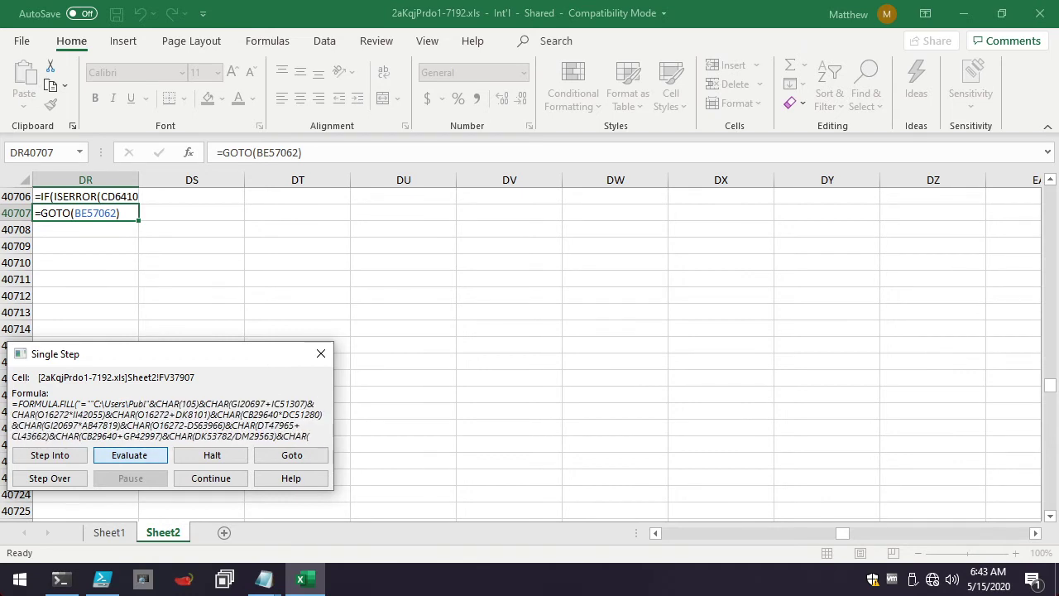
key("Return")
key("Return")
key("Return")
key("Return")
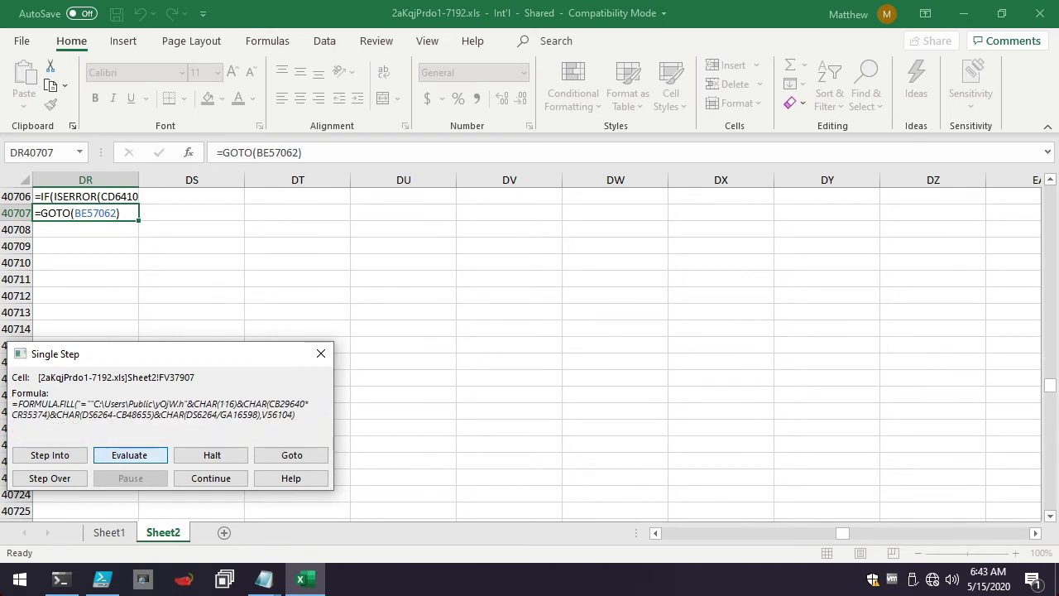
key("Return")
key("Return")
key("Return")
key("Return")
key("Return")
key("Return")
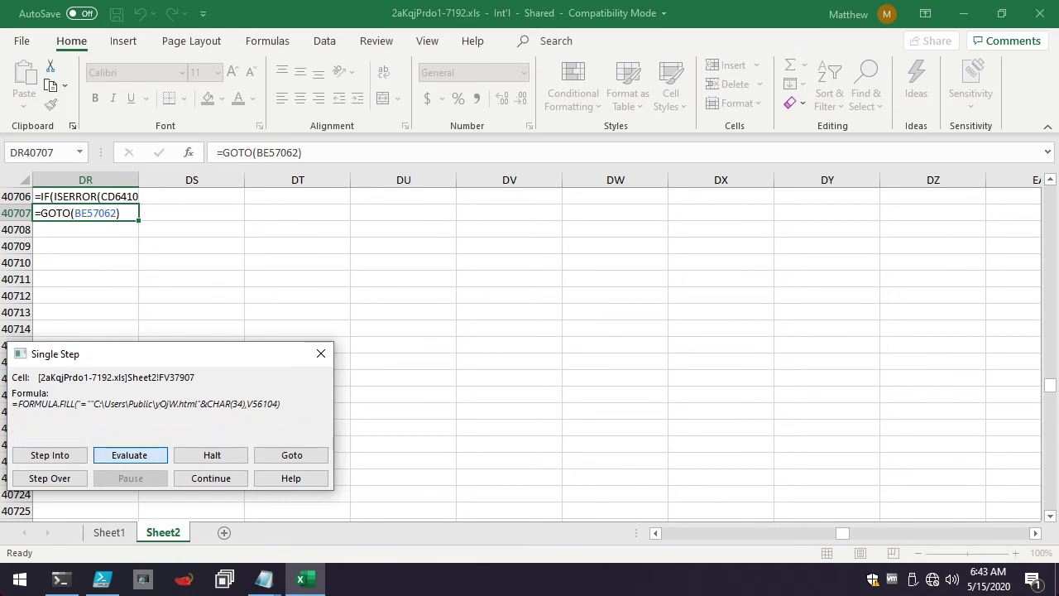
key("Return")
key("Return")
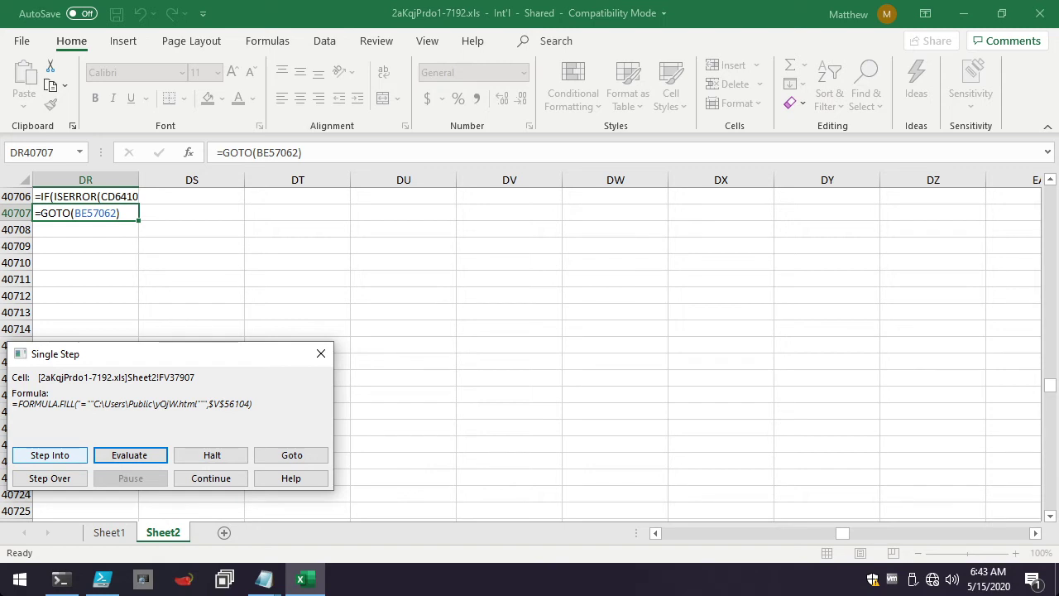
key("Return")
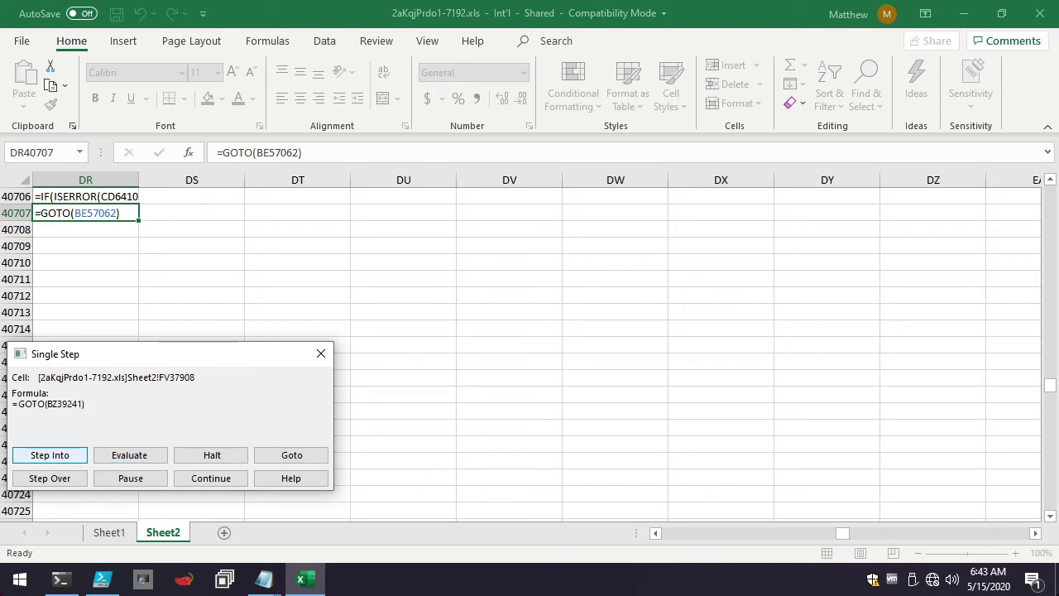
Follow the GOTO to BZ39241, evaluate its FORMULA.FILL formula until the download URL for GD29405 is decoded, and execute it, continuing to BZ39242
key("Return")
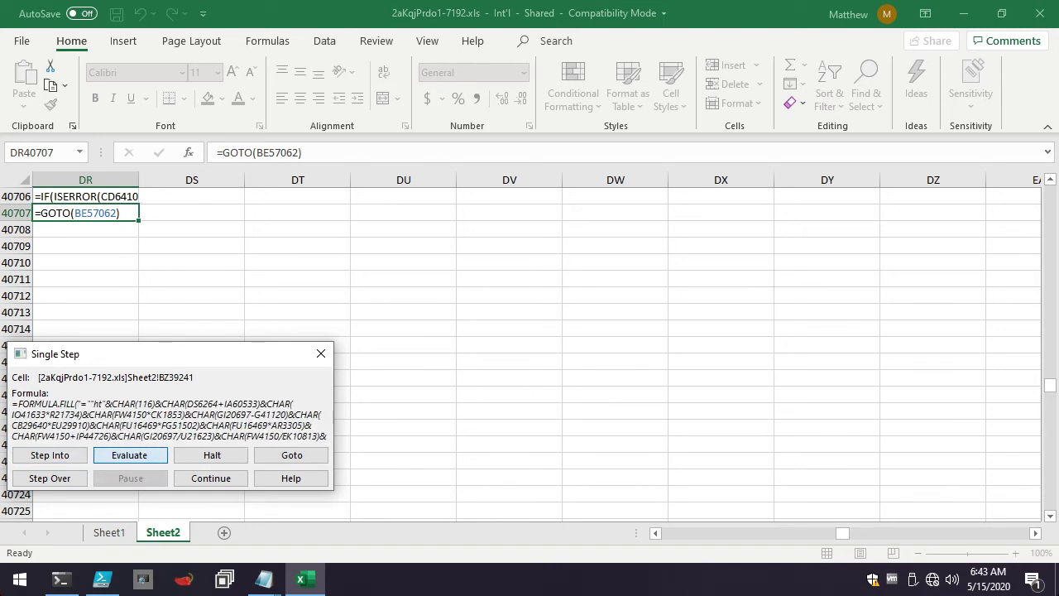
key("Return")
key("Return")
key("Return")
key("Return")
key("Return")
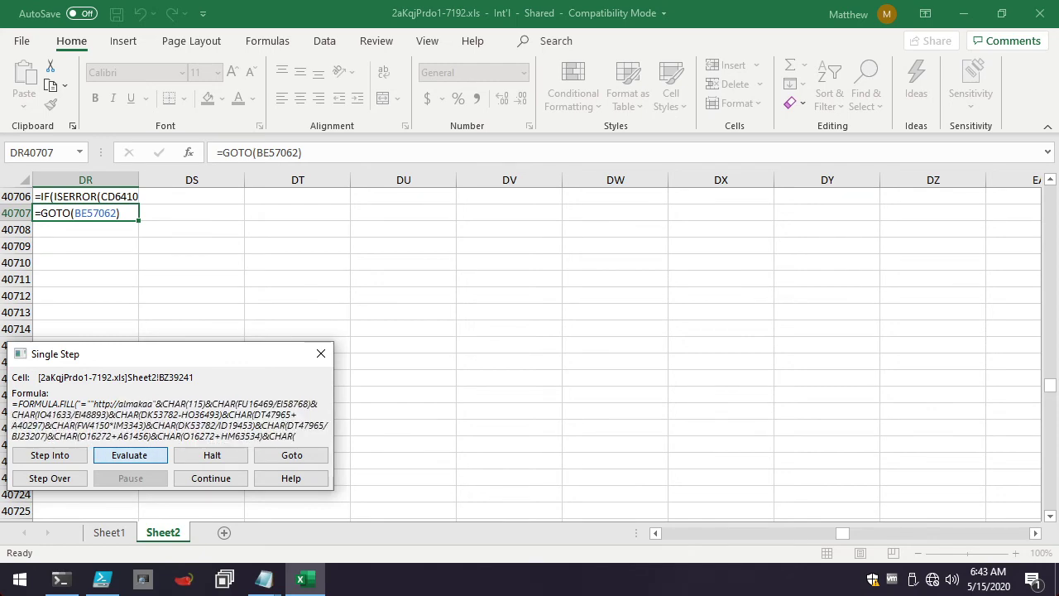
key("Return")
key("Return")
key("Return")
key("Return")
key("Return")
key("Return")
key("Return")
key("Return")
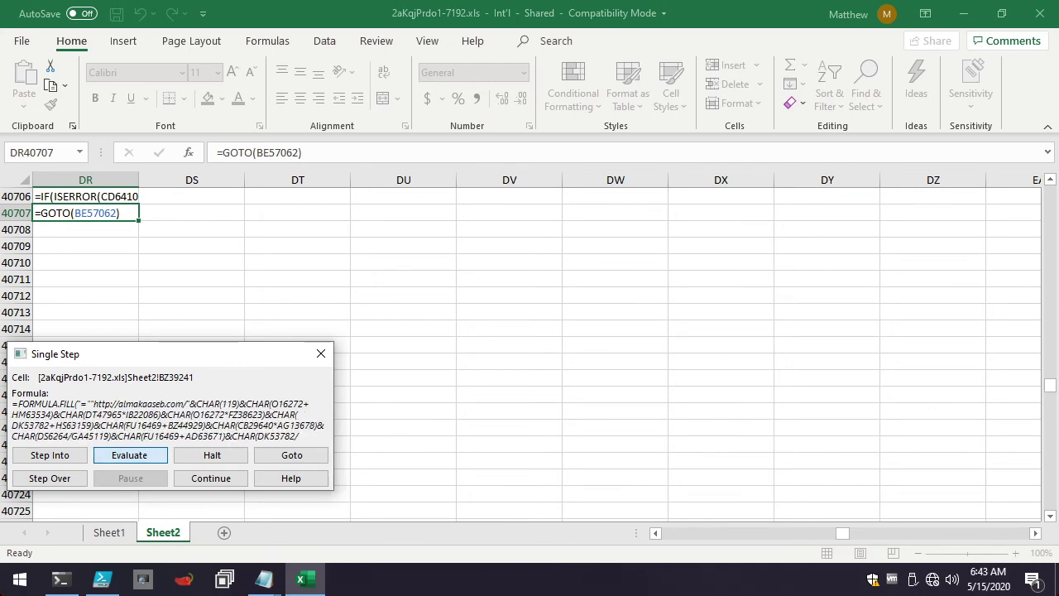
key("Return")
key("Return")
key("Return")
key("Return")
key("Return")
key("Return")
key("Return")
key("Return")
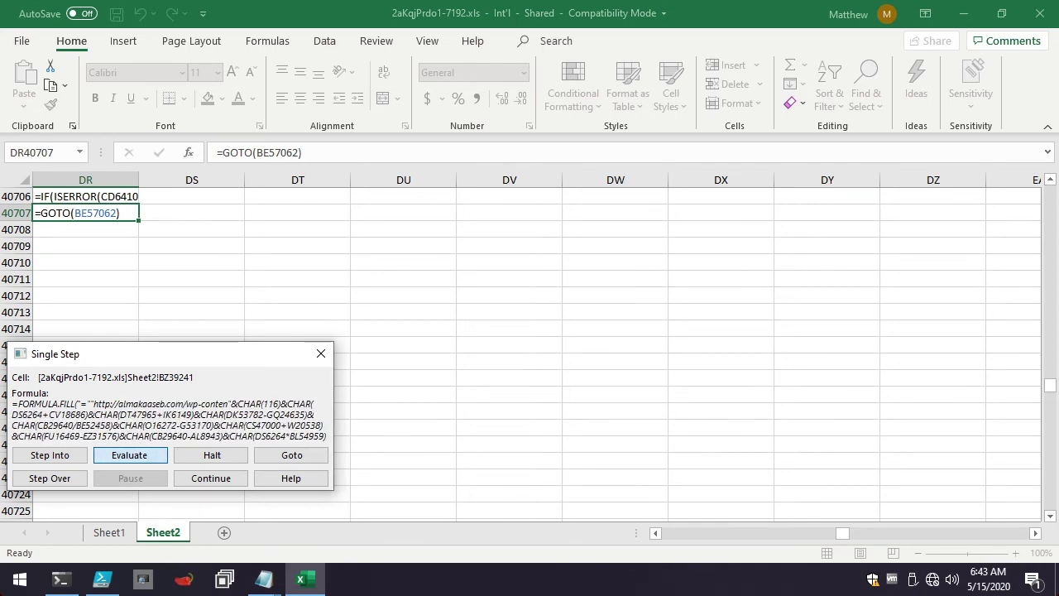
key("Return")
key("Return")
key("Return")
key("Return")
key("Return")
key("Return")
key("Return")
key("Return")
key("Return")
key("Return")
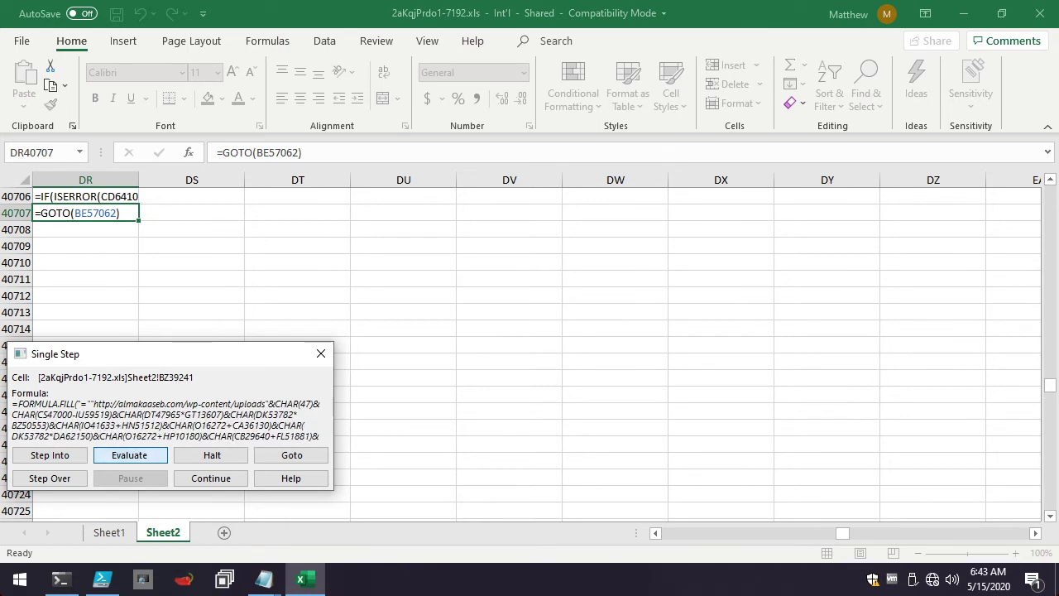
key("Return")
key("Return")
key("Return")
key("Return")
key("Return")
key("Return")
key("Return")
key("Return")
key("Return")
key("Return")
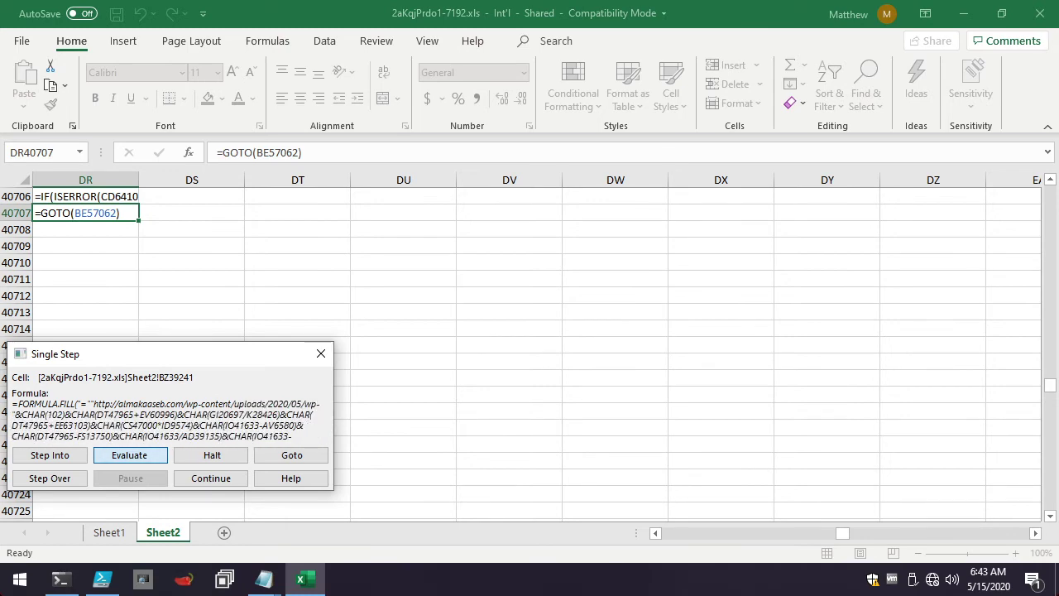
key("Return")
key("Return")
key("Return")
key("Return")
key("Return")
key("Return")
key("Return")
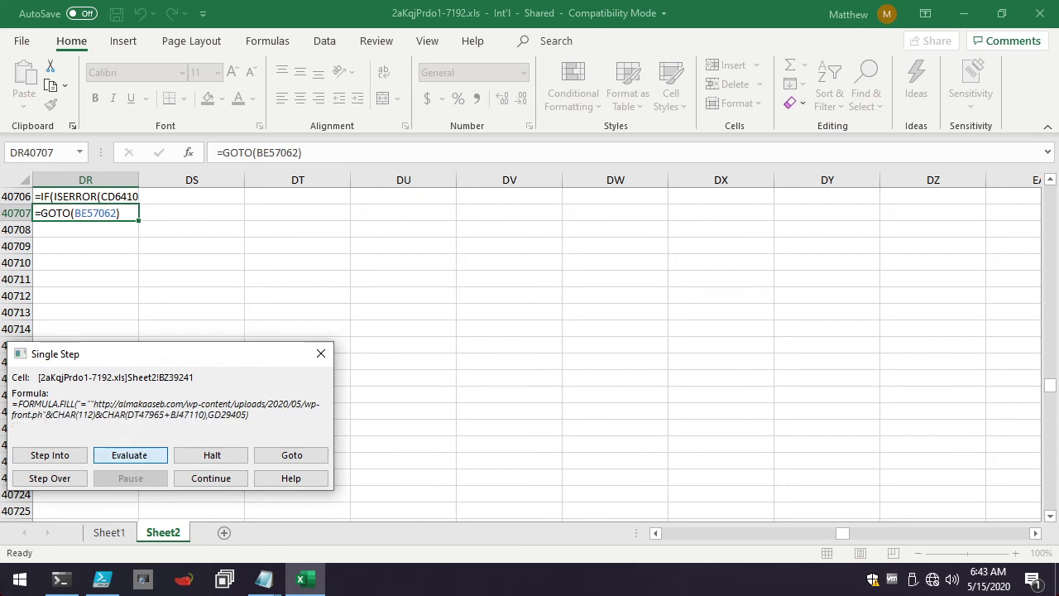
key("Return")
key("Return")
key("Return")
key("Return")
key("Return")
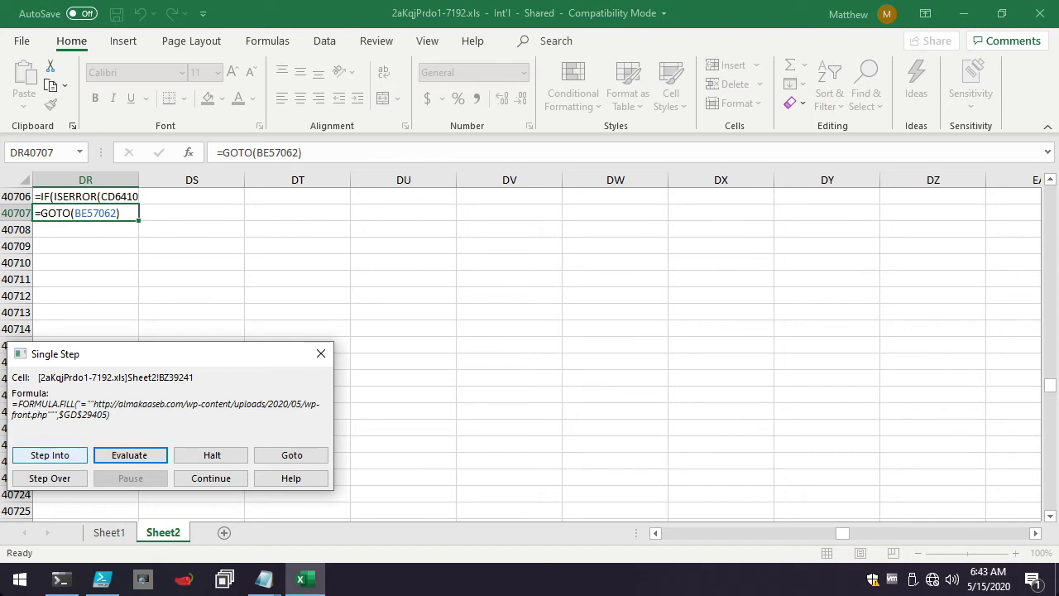
left_click(50, 455)
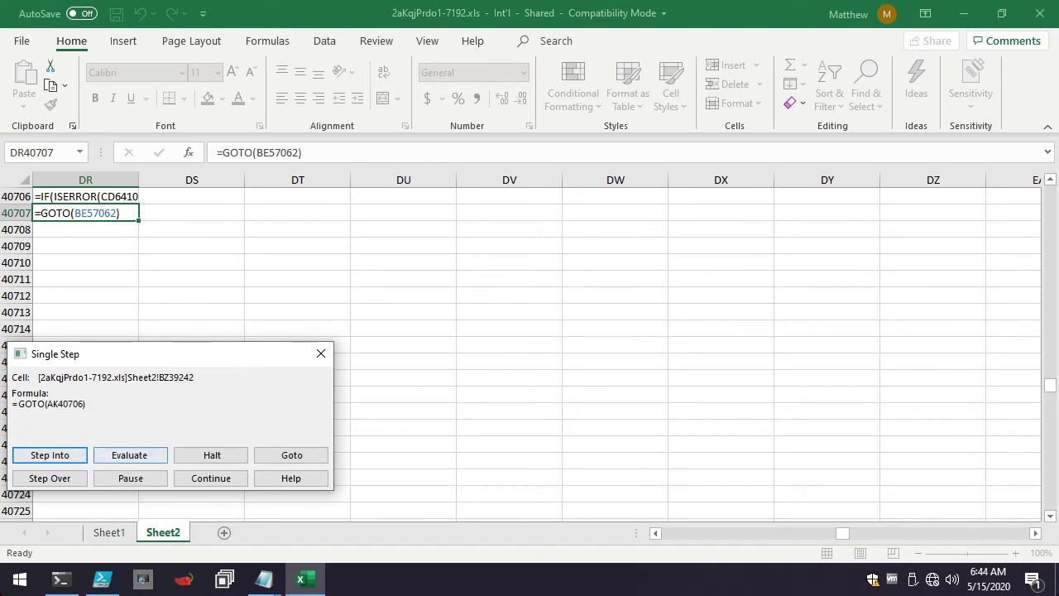
Follow the GOTO to AK40706, evaluate its FORMULA.FILL formula until the urlmon URLDownloadToFileA call is decoded, and continue stepping to CS46857
left_click(50, 456)
key("e")
key("e")
key("e")
key("e")
key("e")
key("e")
key("e")
key("e")
key("e")
key("e")
key("e")
key("e")
key("e")
key("e")
key("e")
key("e")
key("e")
key("e")
key("e")
key("e")
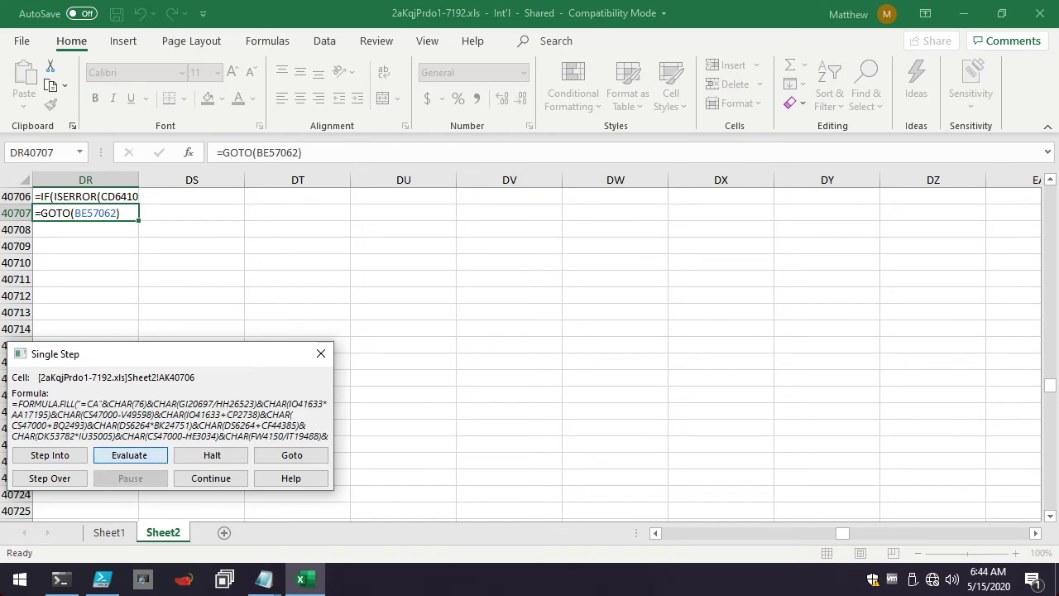
key("Return")
key("Return")
key("Return")
key("Return")
key("Return")
key("Return")
key("Return")
key("Return")
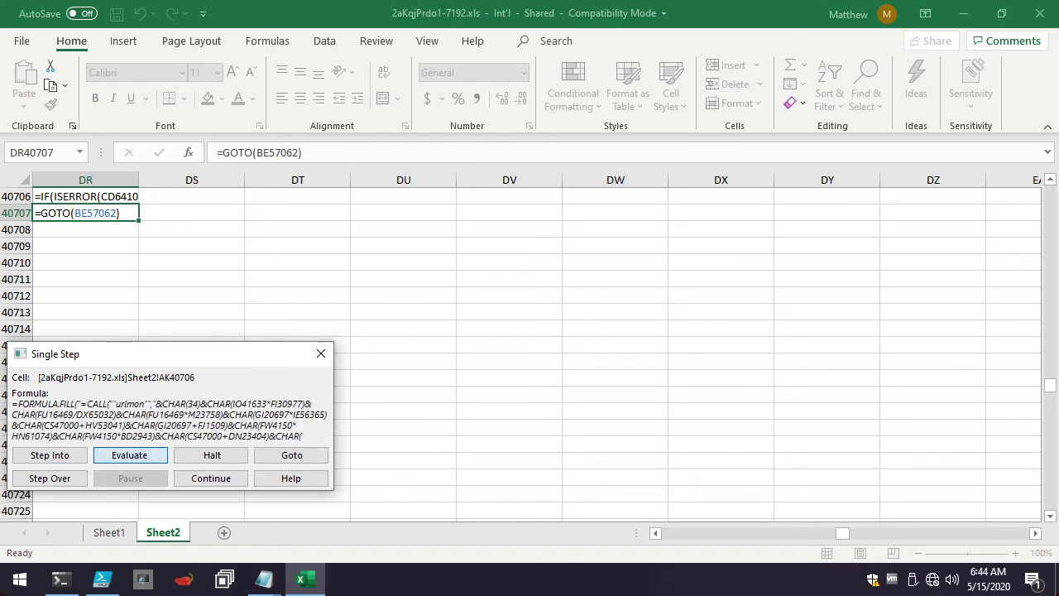
key("Return")
key("Return")
key("Return")
key("Return")
key("Return")
key("Return")
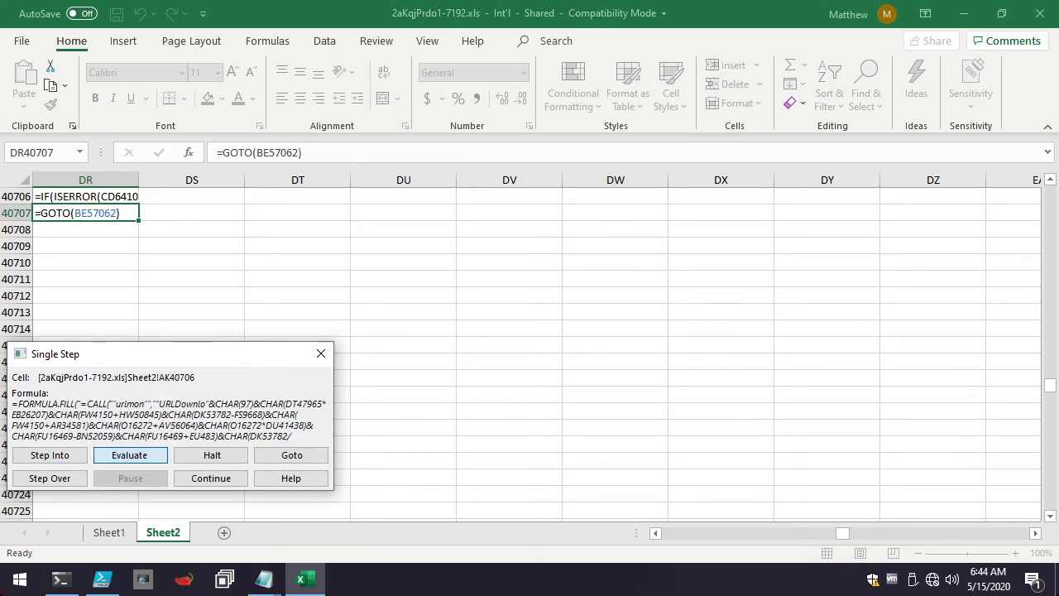
key("Return")
key("Return")
key("Return")
key("Return")
key("Return")
key("Return")
key("Return")
key("Return")
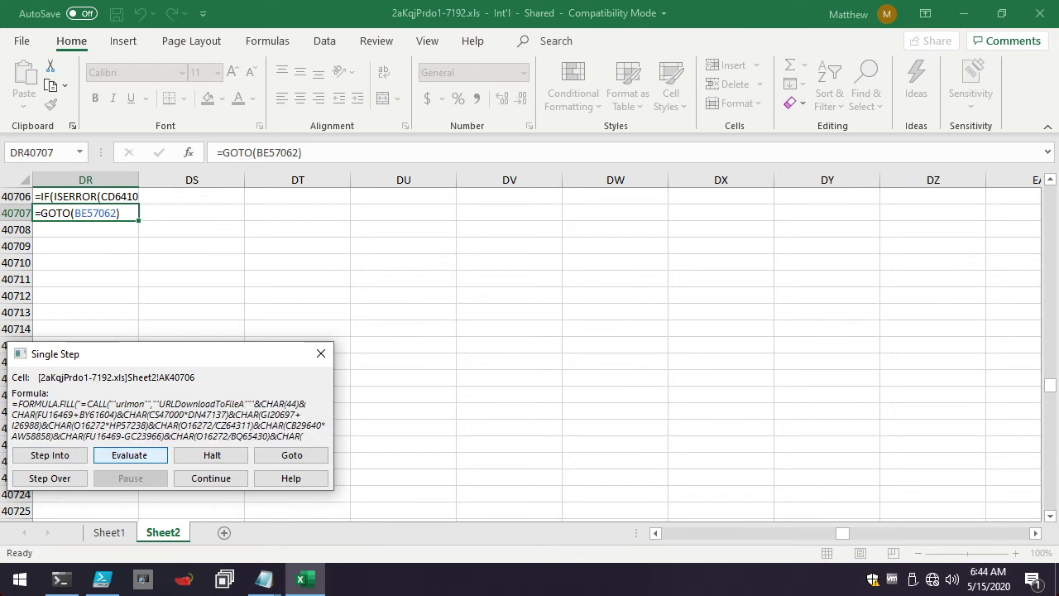
key("Return")
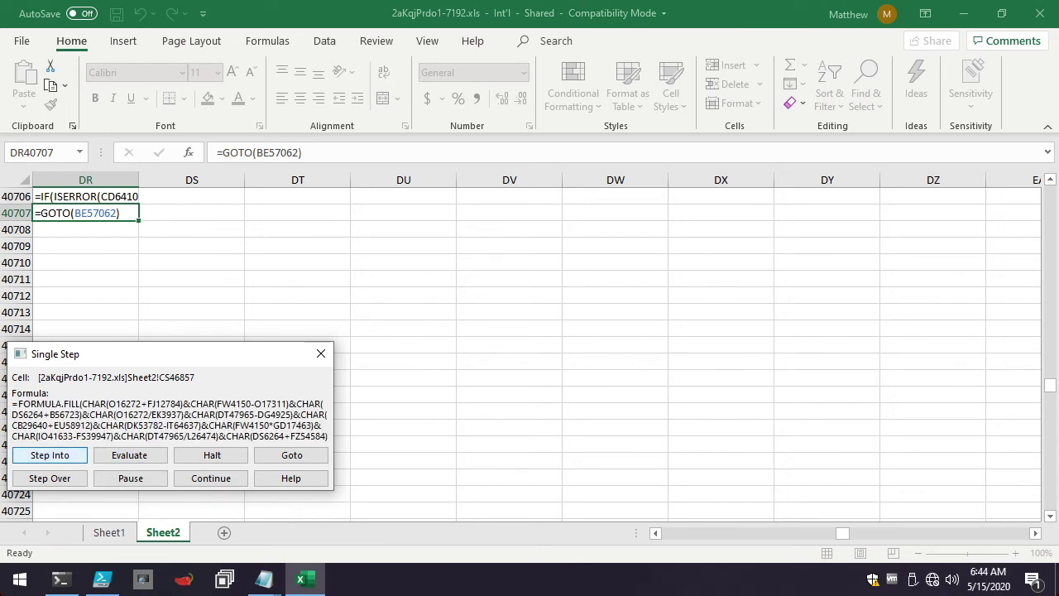
Evaluate the FORMULA.FILL formula in CS46857 until the FILES statement is decoded, and continue stepping to FH39592
key("Tab")
key("Return")
key("Return")
key("Return")
key("Return")
key("Return")
key("Return")
key("Return")
key("Return")
key("Return")
key("Return")
key("Return")
key("Return")
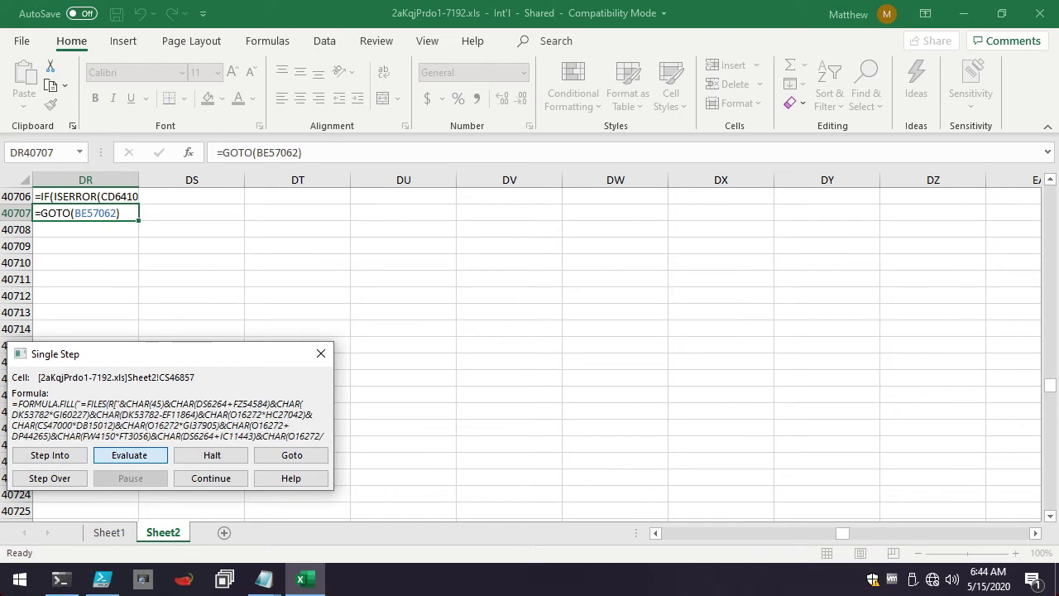
key("Return")
key("Return")
key("Return")
key("Return")
key("Return")
left_click(49, 455)
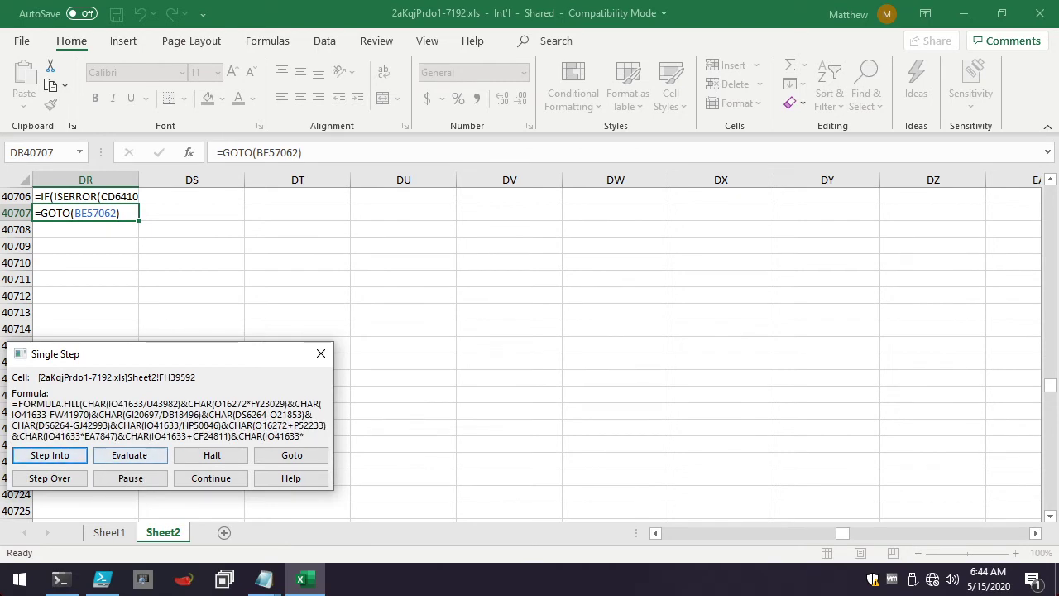
Evaluate the FORMULA.FILL formula in FH39592 until the IF(ISERROR) check for HK3445 is decoded, and execute it, continuing to FH39593
key("Tab")
key("Return")
key("Return")
key("Return")
key("Return")
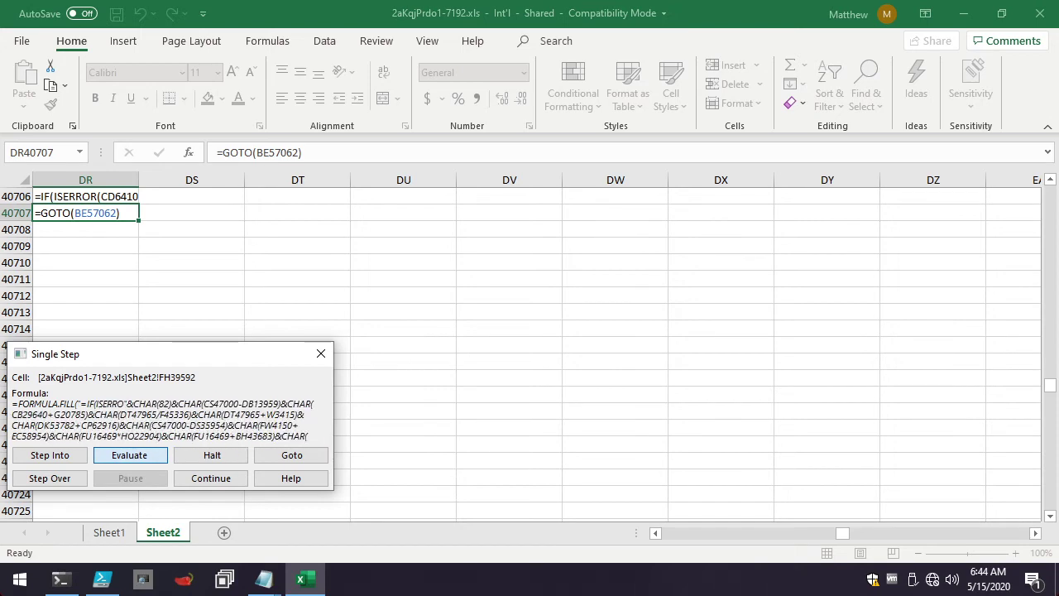
key("Return")
key("Return")
key("Return")
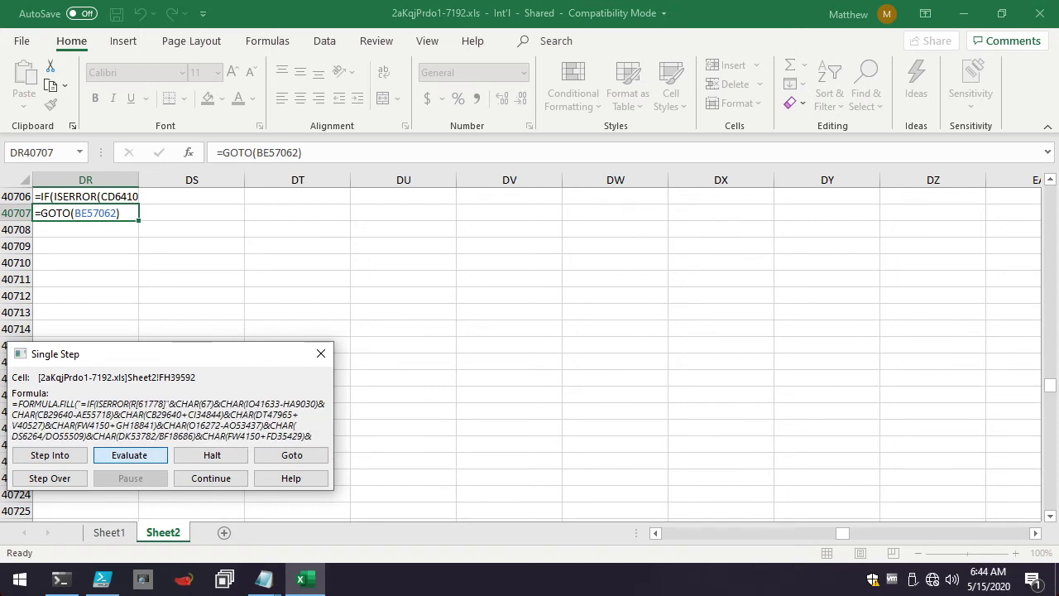
key("Return")
key("Return")
key("Return")
key("Return")
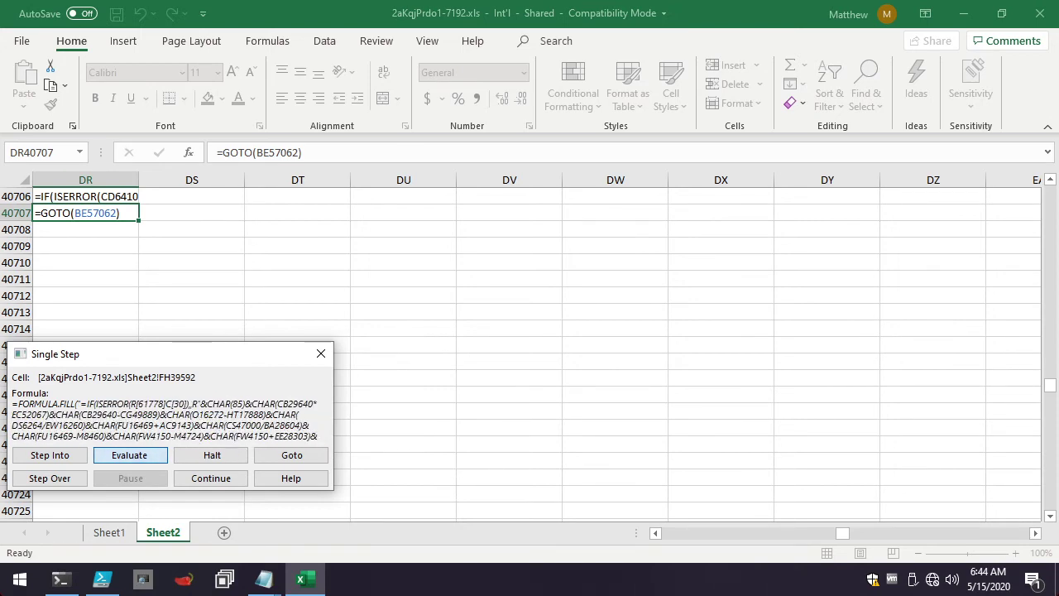
key("Return")
key("Return")
key("Return")
key("Return")
key("Return")
key("Return")
key("Return")
key("Return")
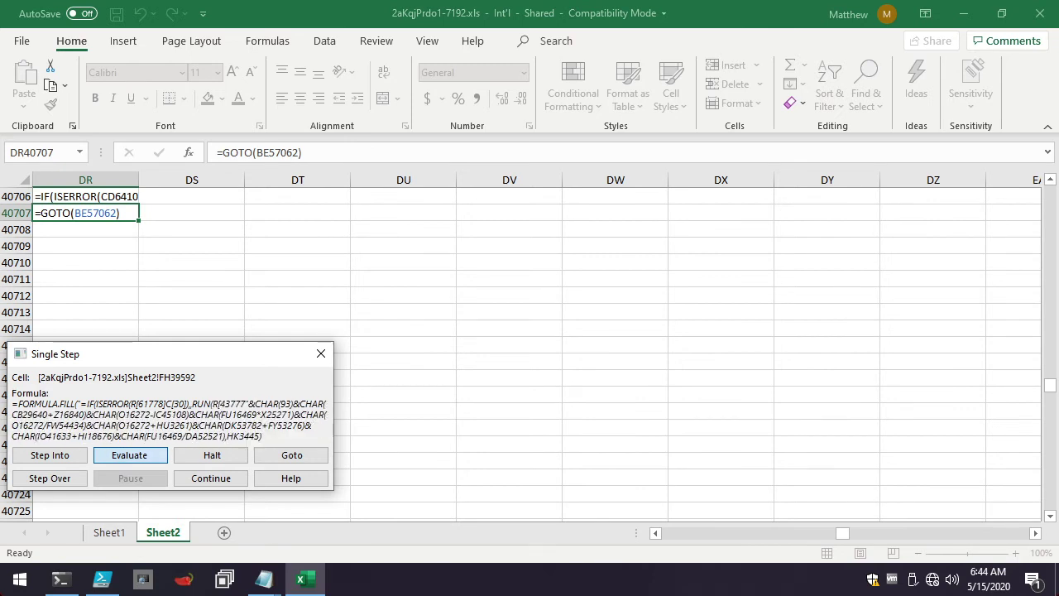
key("Return")
key("Return")
key("Return")
key("Return")
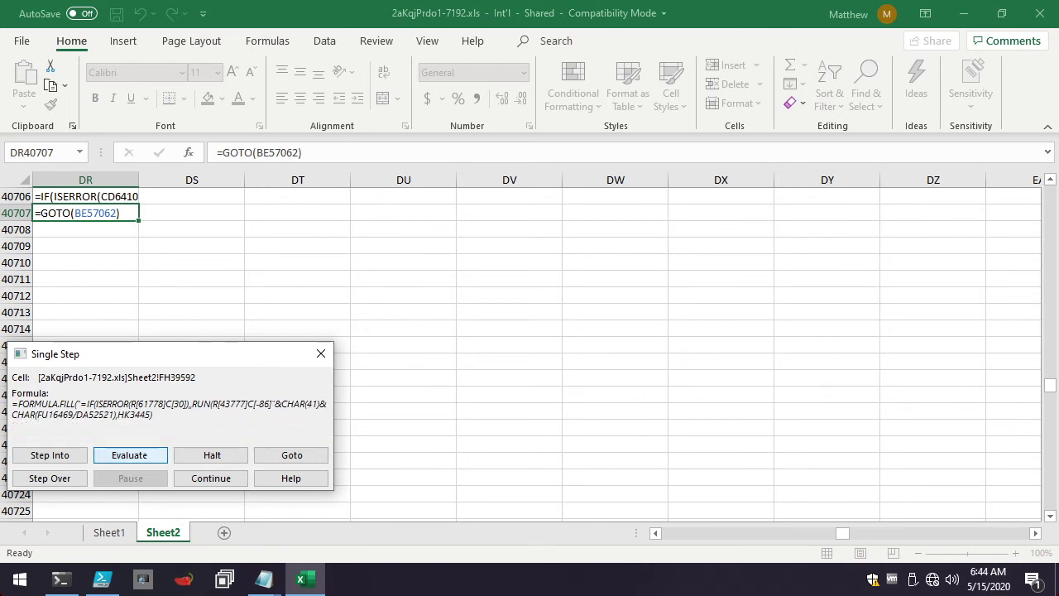
key("Return")
key("Return")
key("Return")
key("Return")
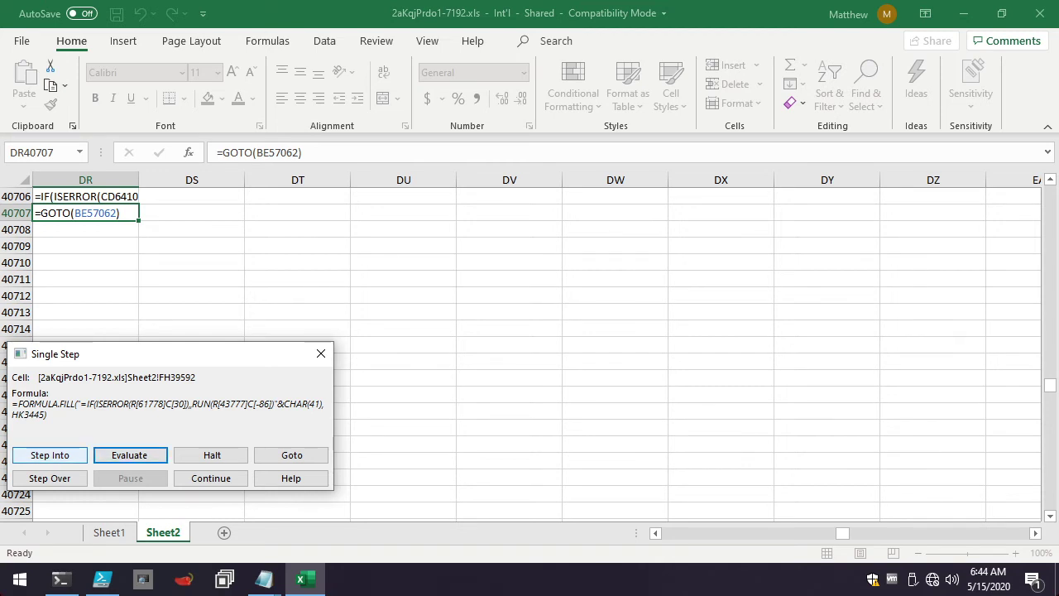
key("Return")
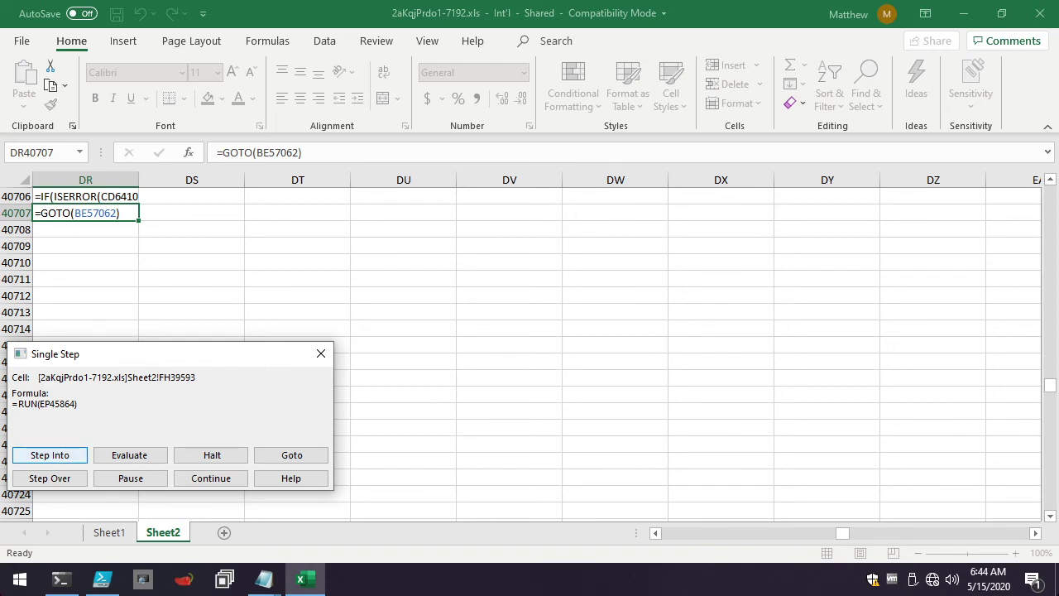
Follow the RUN call to EP45864, evaluate its FORMULA.FILL formula until the second download URL for CR50301 is decoded, and continue stepping to BU43573
key("Return")
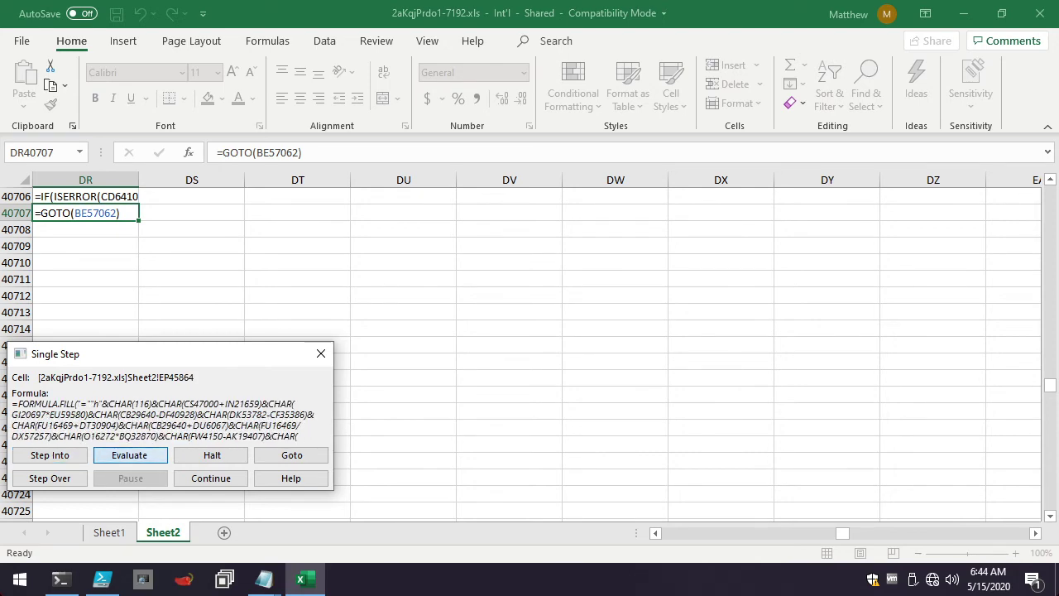
key("Return")
key("Return")
key("Return")
key("Return")
key("Return")
key("Return")
key("Return")
key("Return")
key("Return")
key("Return")
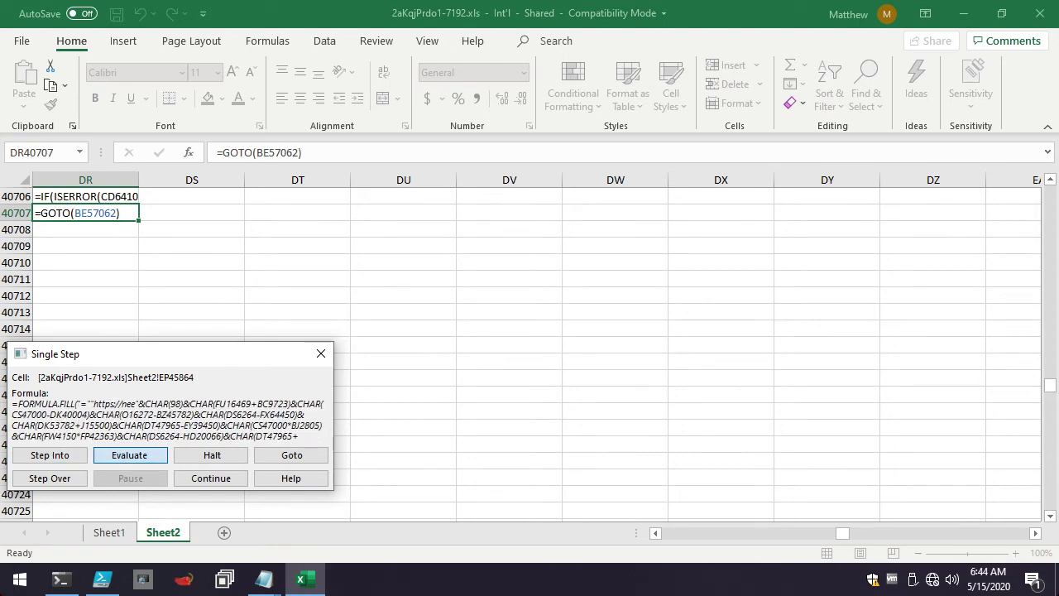
key("Return")
key("Return")
key("Return")
key("Return")
key("Return")
key("Return")
key("Return")
key("Return")
key("Return")
key("Return")
key("Return")
key("Return")
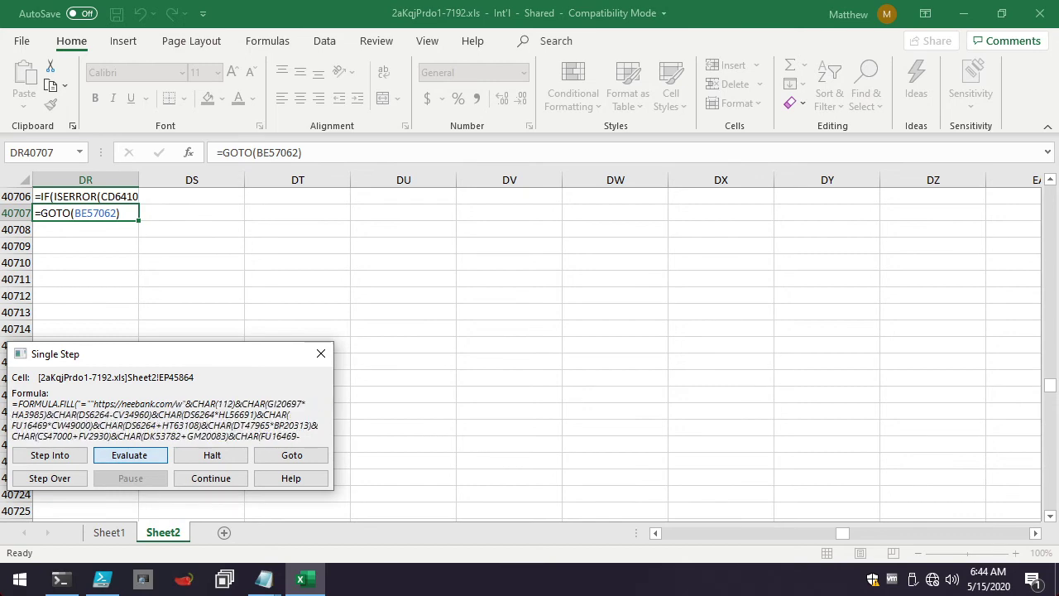
key("Return")
key("Return")
key("Return")
key("Return")
key("Return")
key("Return")
key("Return")
key("Return")
key("Return")
key("Return")
key("Return")
key("Return")
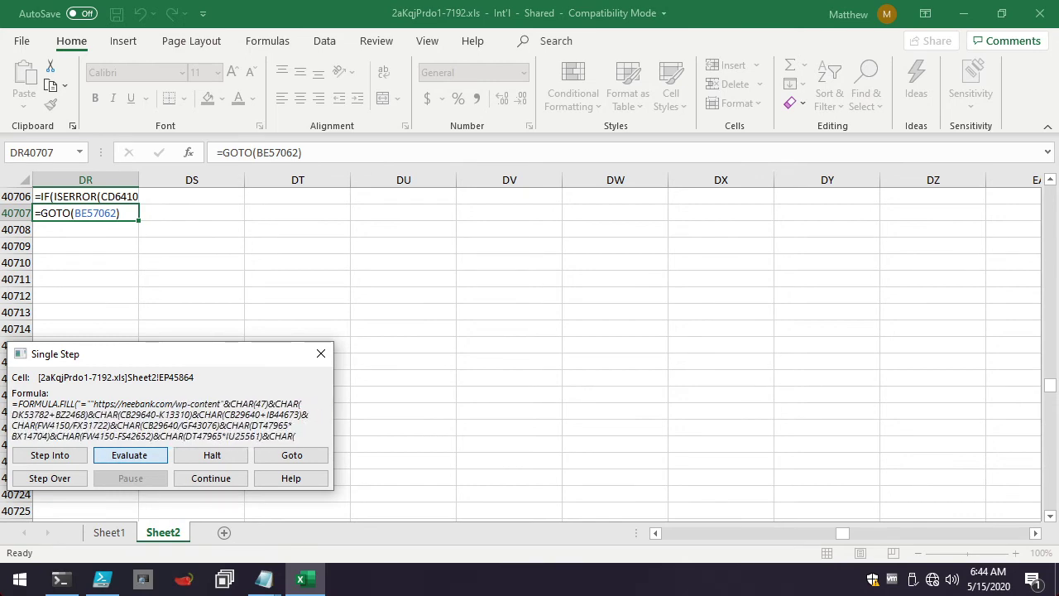
key("Return")
key("Return")
key("Return")
key("Return")
key("Return")
key("Return")
key("Return")
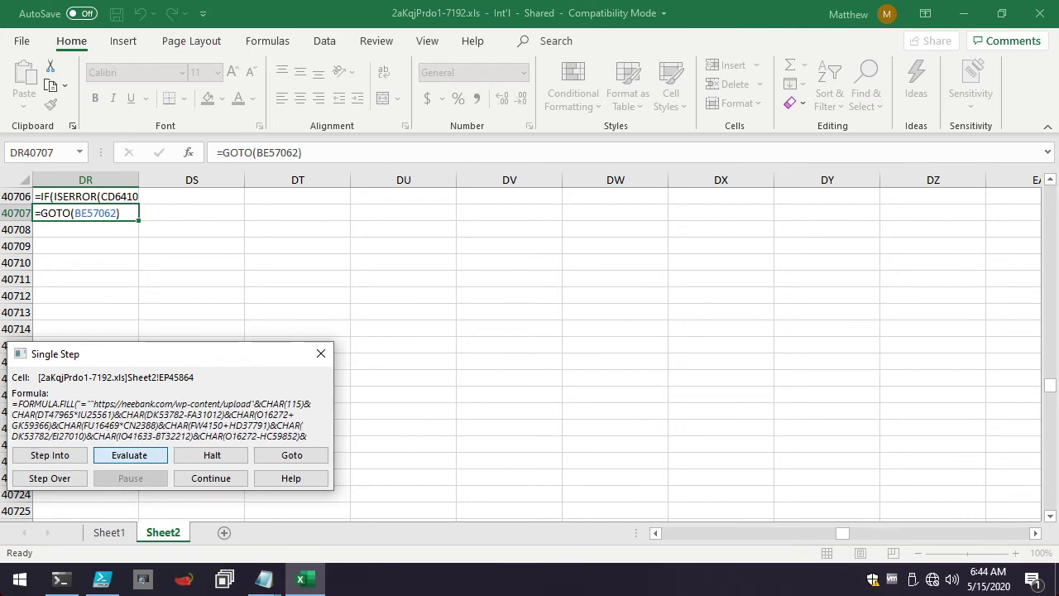
key("Return")
key("Return")
key("Return")
key("Return")
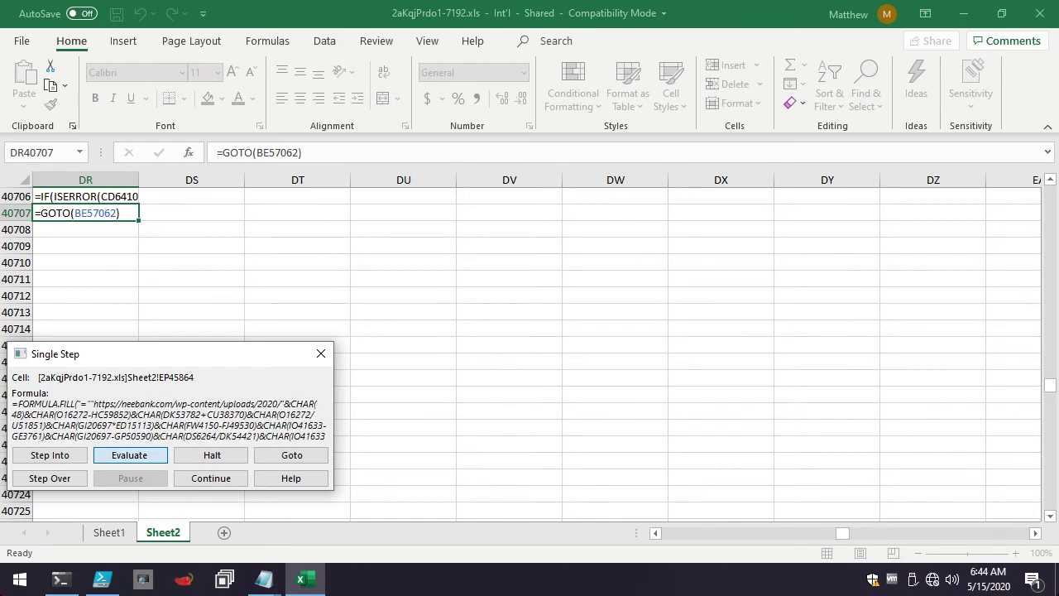
key("Return")
key("Return")
key("Return")
key("Return")
key("Return")
key("Return")
key("Return")
key("Return")
key("Return")
key("Return")
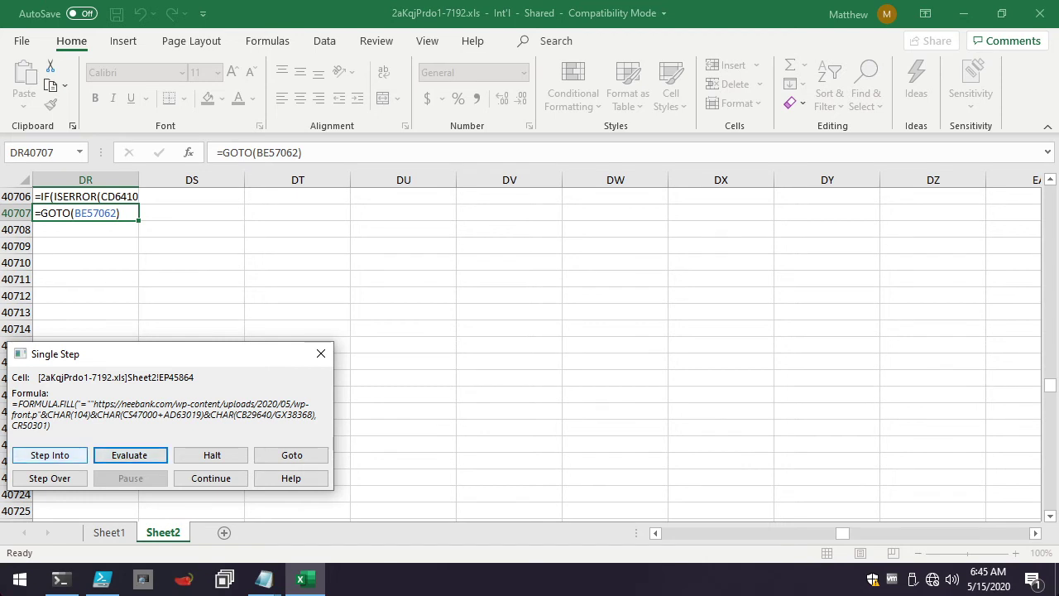
left_click(49, 455)
key("Return")
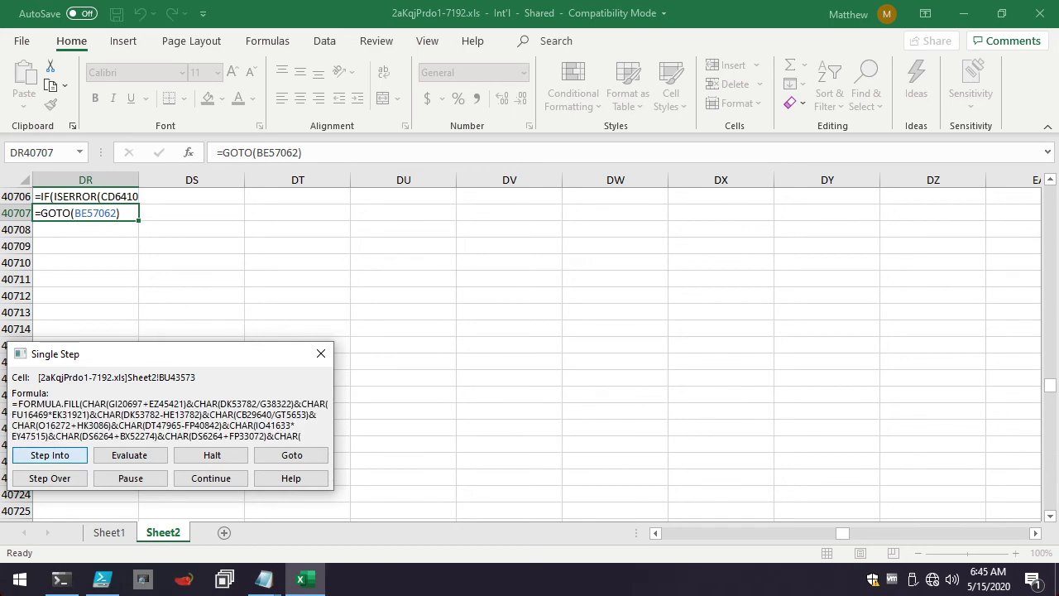
Evaluate the FORMULA.FILL formula in BU43573 until the urlmon URLDownload call is decoded, and continue stepping to EV16183
key("Tab")
key("Return")
key("Return")
key("Return")
key("Return")
key("Return")
key("Return")
key("Return")
key("Return")
key("Return")
key("Return")
key("Return")
key("Return")
key("Return")
key("Return")
key("Return")
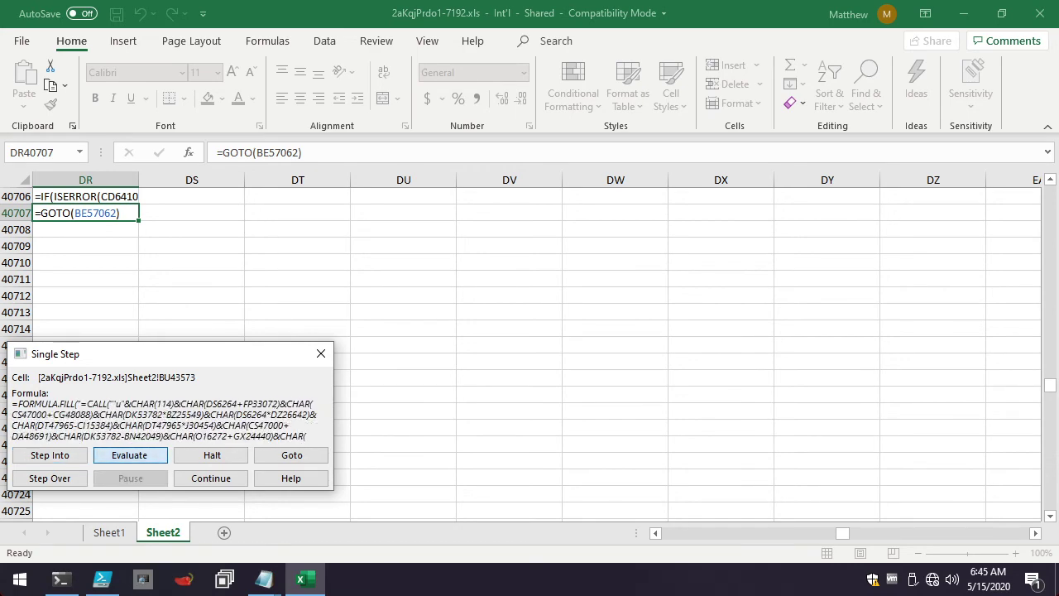
key("e")
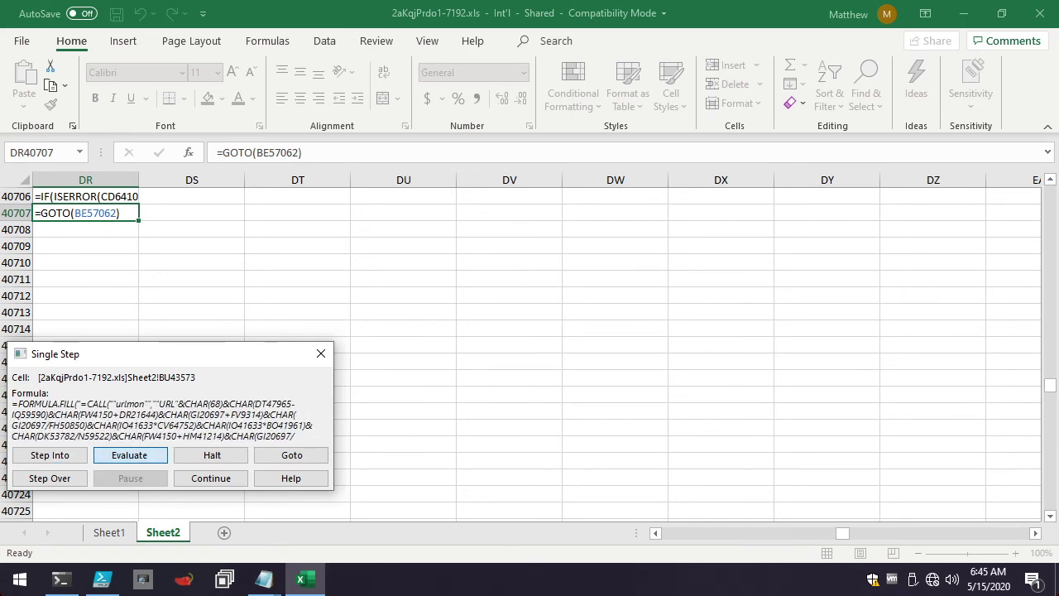
key("e")
key("e")
key("e")
key("e")
key("e")
key("e")
key("e")
key("e")
key("e")
key("e")
key("e")
key("e")
key("e")
key("e")
key("e")
key("e")
key("e")
key("e")
key("e")
key("e")
key("e")
key("e")
key("e")
key("e")
key("e")
key("e")
key("e")
key("e")
key("e")
key("e")
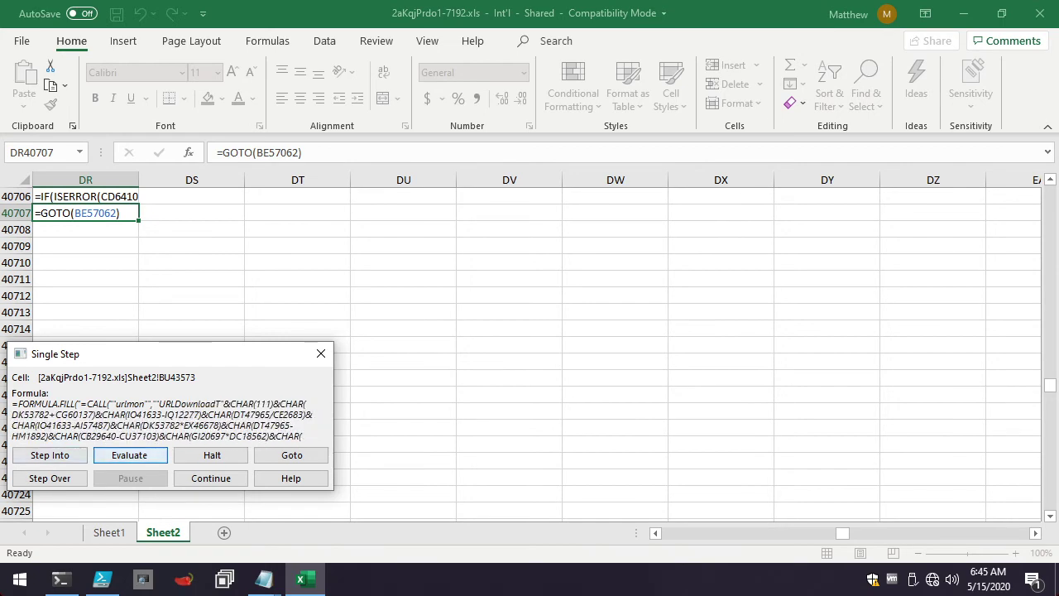
key("e")
key("e")
key("e")
key("e")
key("e")
key("e")
key("e")
key("e")
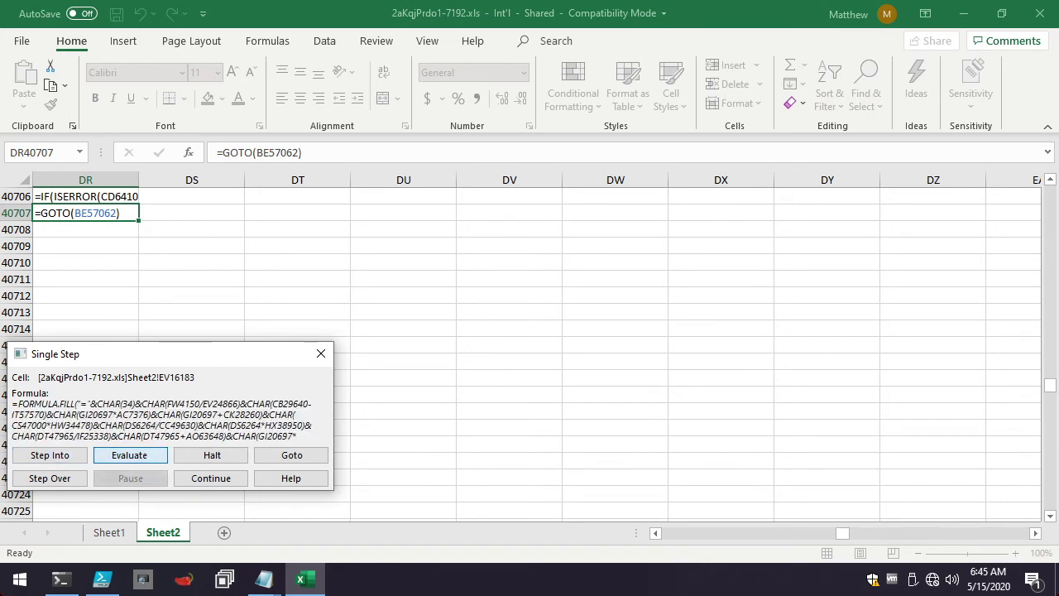
Evaluate the FORMULA.FILL formula in EV16183 until the fake corrupt-workbook message for IP28226 is decoded, and continue stepping to IO37710
key("e")
key("e")
key("e")
key("e")
key("e")
key("e")
key("e")
key("e")
key("e")
key("e")
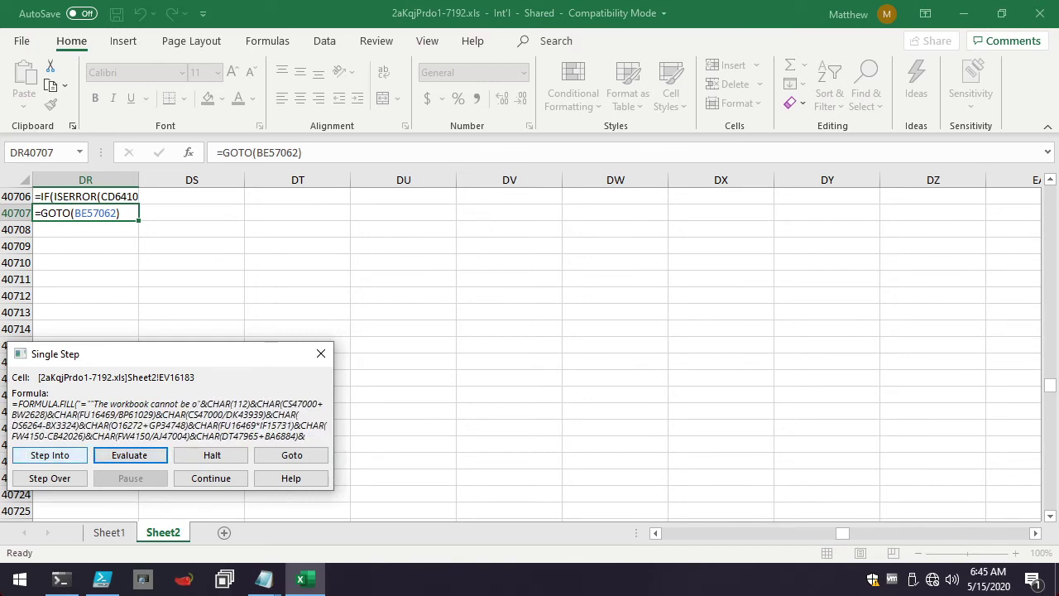
key("e")
key("e")
key("e")
key("e")
key("e")
key("e")
key("e")
key("e")
key("e")
key("e")
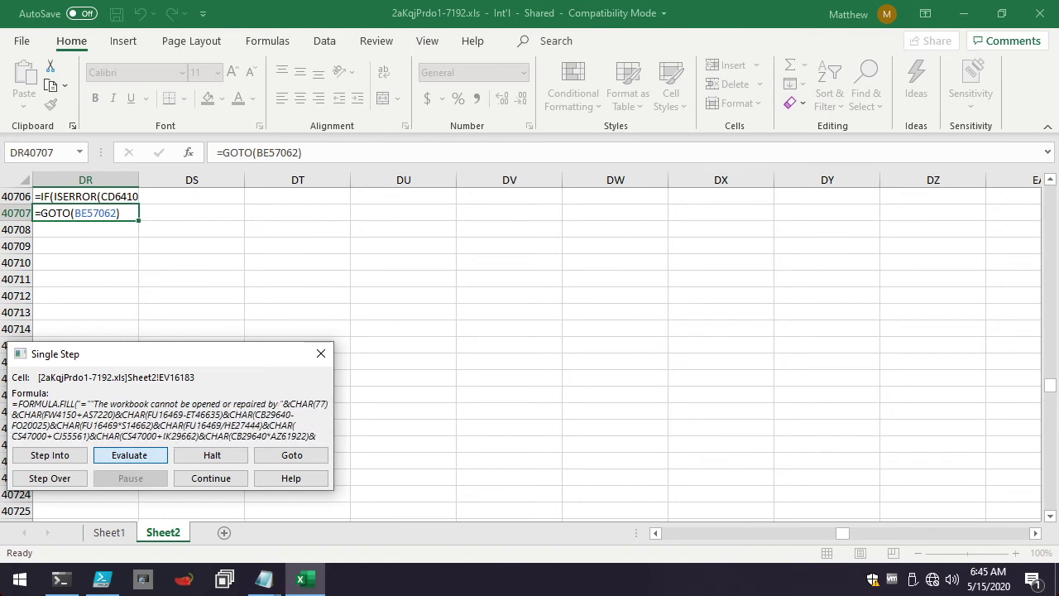
key("e")
key("e")
key("e")
key("e")
key("e")
key("e")
key("e")
key("e")
key("e")
key("e")
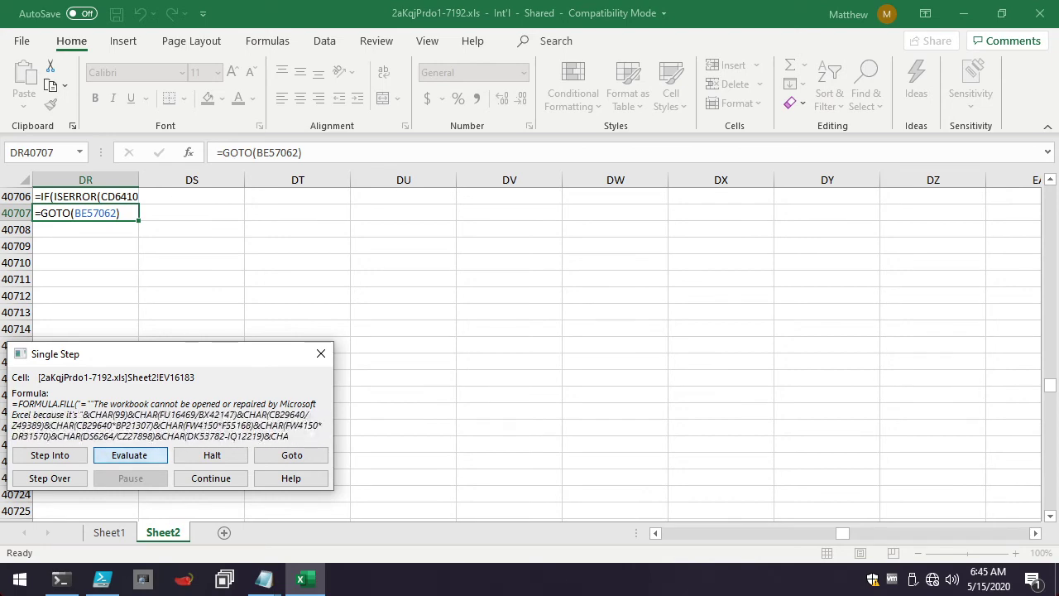
key("e")
key("e")
key("e")
key("e")
key("e")
key("e")
key("e")
key("e")
key("e")
key("e")
key("e")
key("e")
key("e")
key("e")
key("e")
key("e")
key("e")
key("e")
key("e")
key("e")
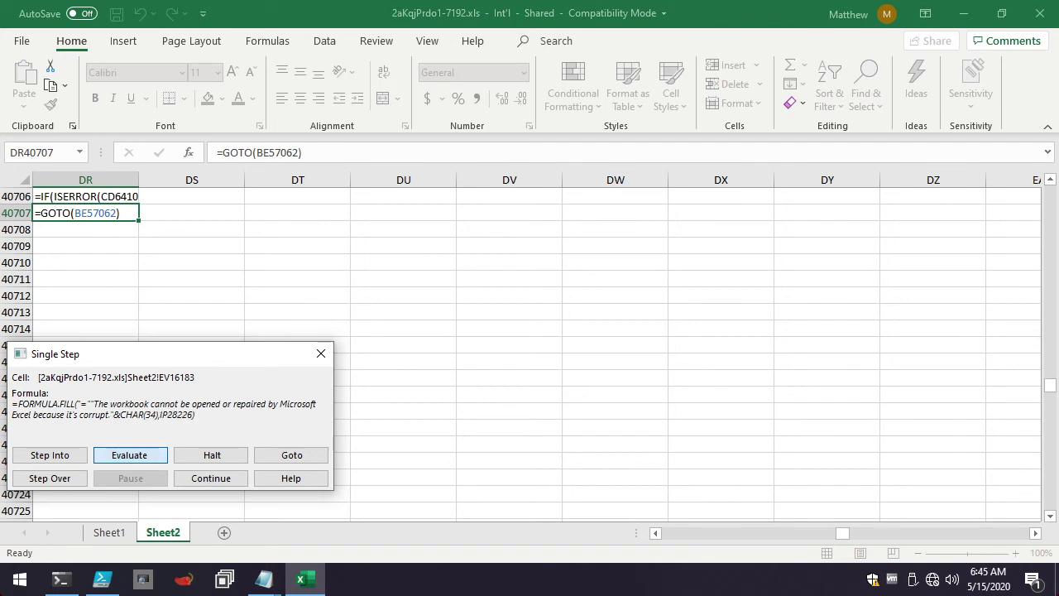
key("e")
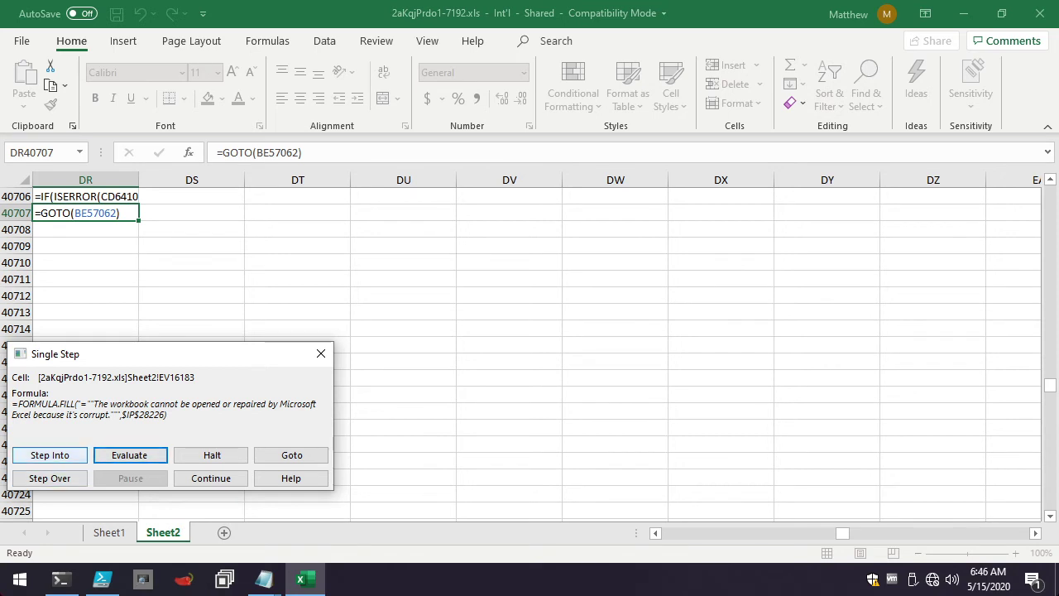
left_click(50, 455)
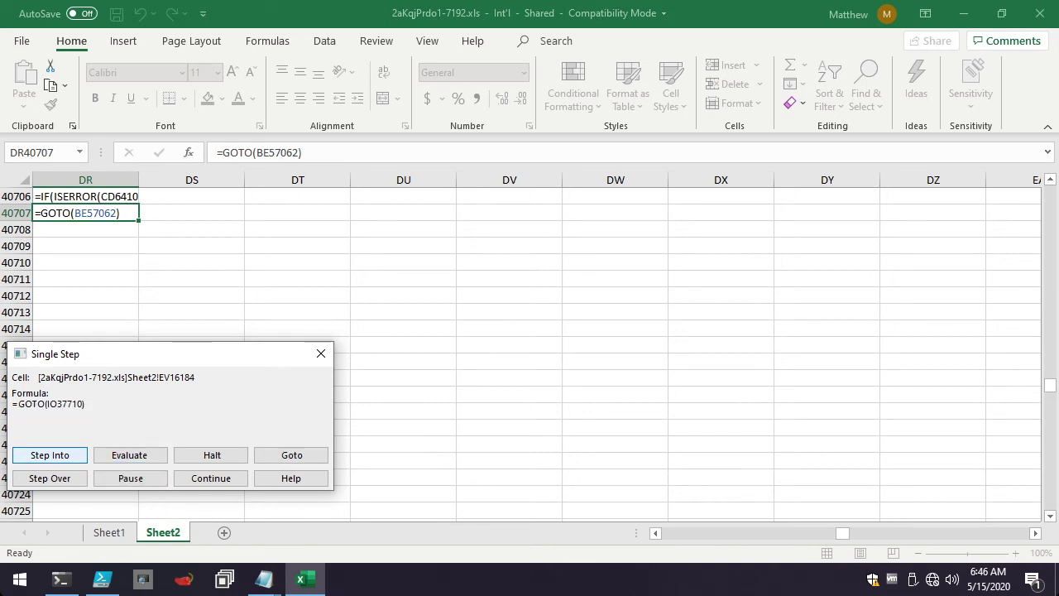
left_click(49, 455)
Evaluate the FORMULA.FILL formula in IO37710 until the ALERT call for EC47222 is decoded, and continue stepping to EW29640
left_click(130, 455)
left_click(130, 455)
left_click(130, 456)
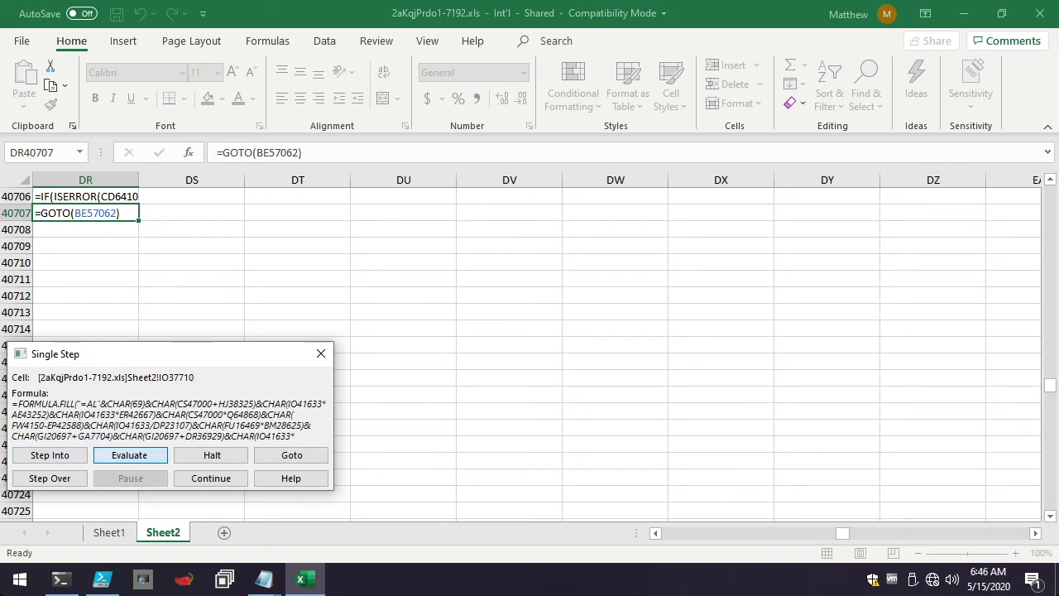
left_click(130, 455)
left_click(130, 455)
key("Return")
key("Return")
key("Return")
key("Return")
key("Return")
key("Return")
key("Return")
key("Return")
key("Return")
key("Return")
key("Return")
key("Return")
key("Return")
key("Return")
key("Return")
key("Return")
key("Return")
key("Return")
key("Return")
key("Return")
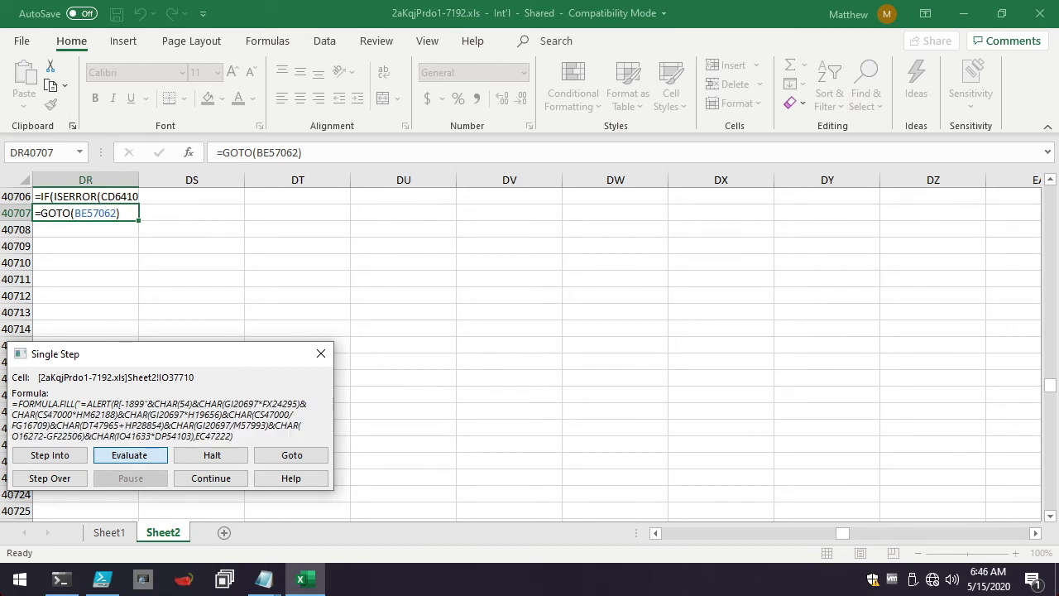
key("Return")
key("Return")
key("Return")
key("Return")
key("Return")
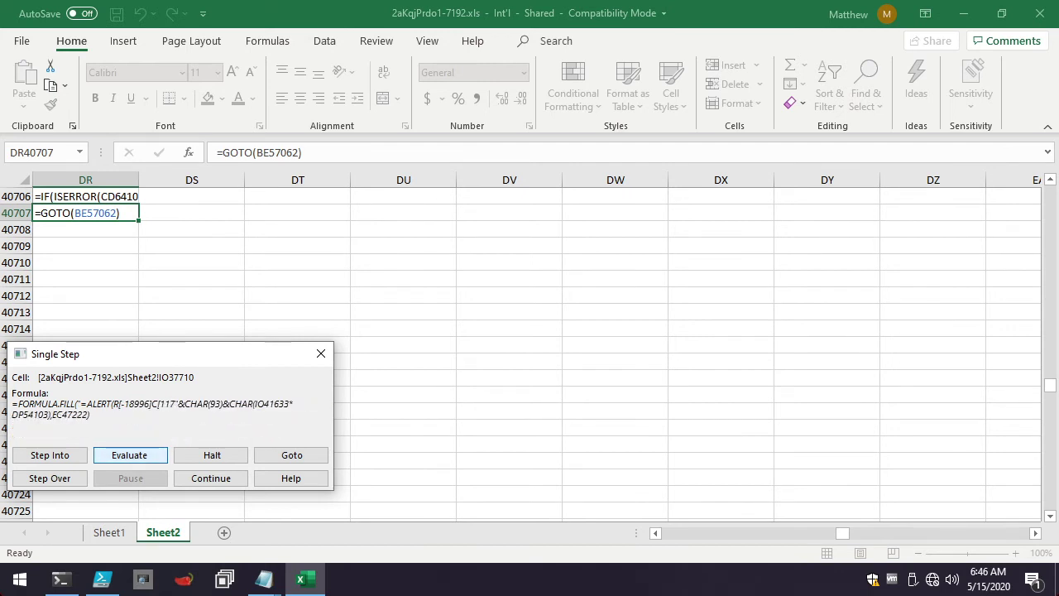
key("Return")
key("Return")
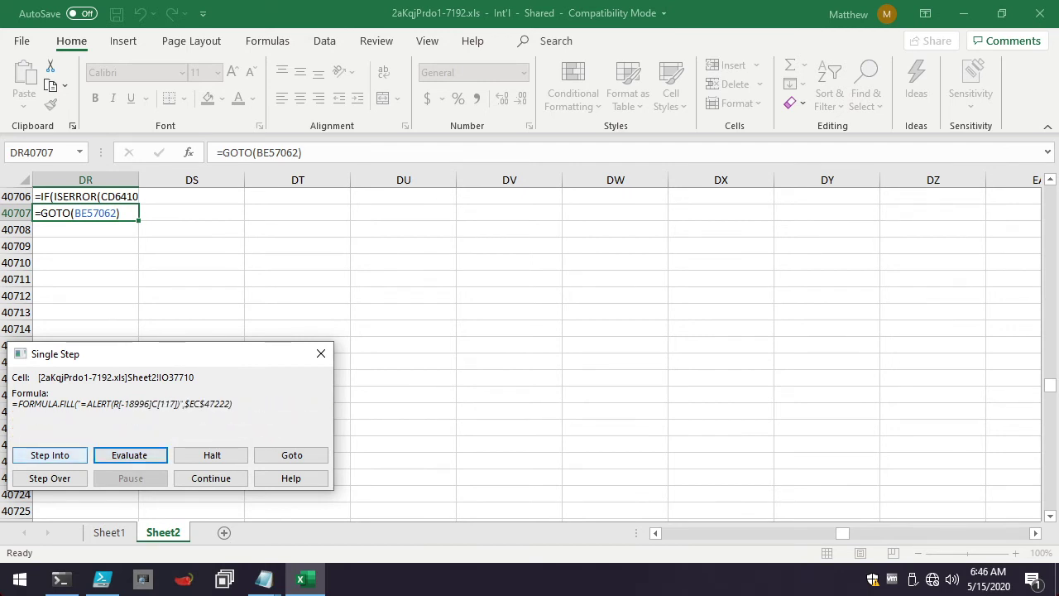
key("Return")
key("Return")
key("Return")
key("Return")
key("Return")
key("Return")
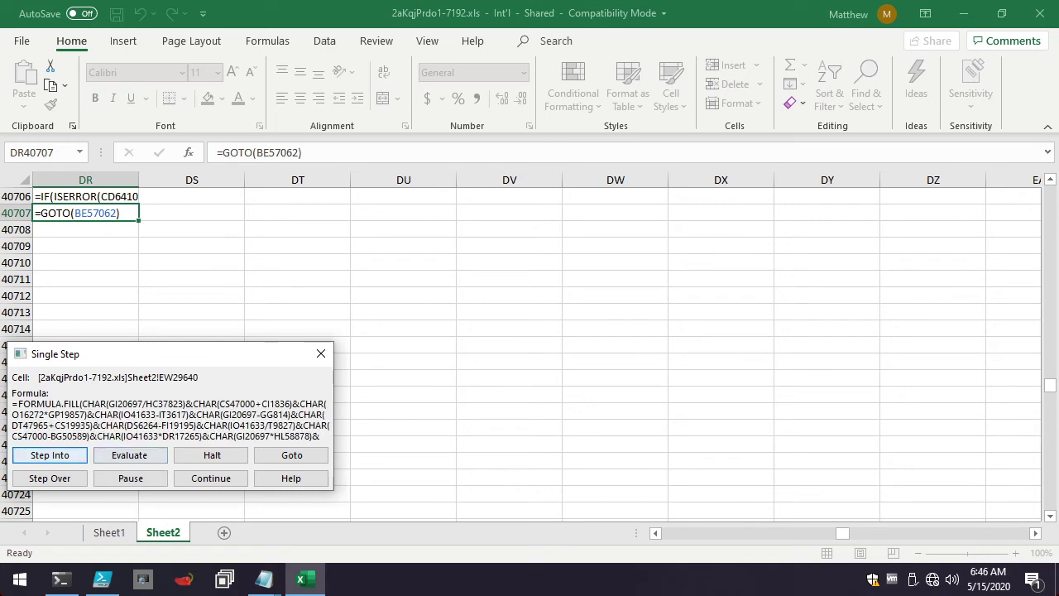
Evaluate the FORMULA.FILL formula in EW29640 until the rundll32.exe path for IC4780 is decoded, and continue stepping to U16544
key("Return")
key("Return")
key("Return")
key("Return")
key("Return")
key("Return")
key("Return")
key("Return")
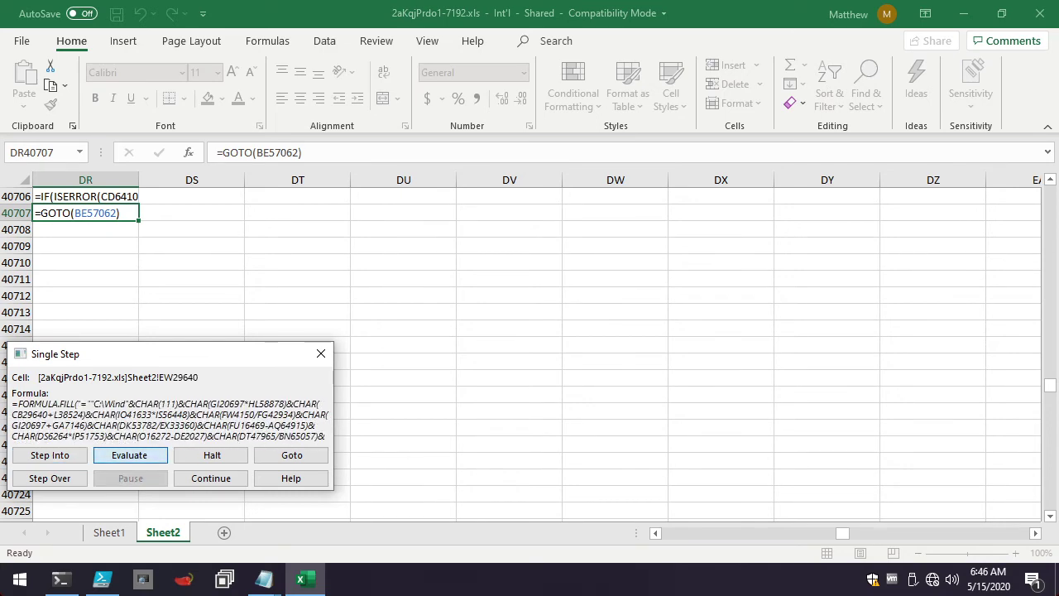
key("Return")
key("Return")
key("Return")
key("Return")
key("Return")
key("Return")
key("Return")
key("Return")
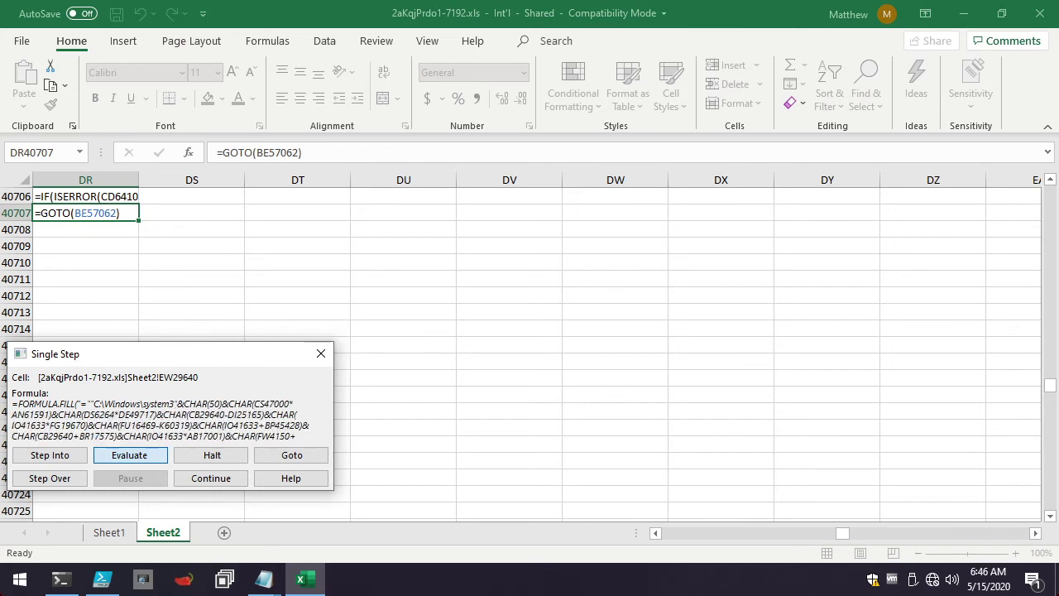
key("Return")
key("Return")
key("Return")
key("Return")
key("Return")
key("Return")
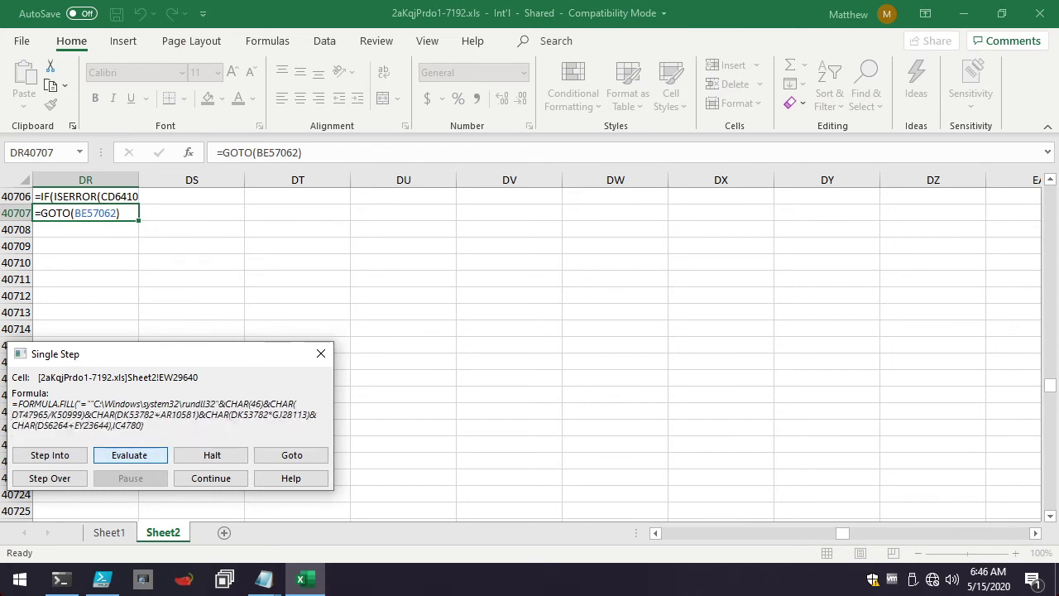
key("Return")
key("Return")
key("Return")
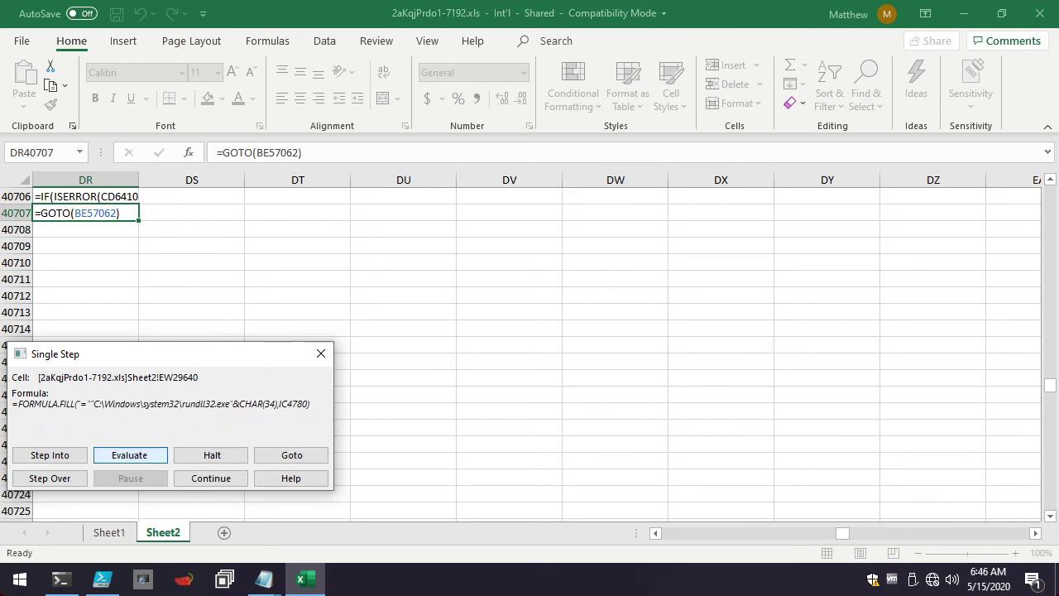
key("Return")
key("Return")
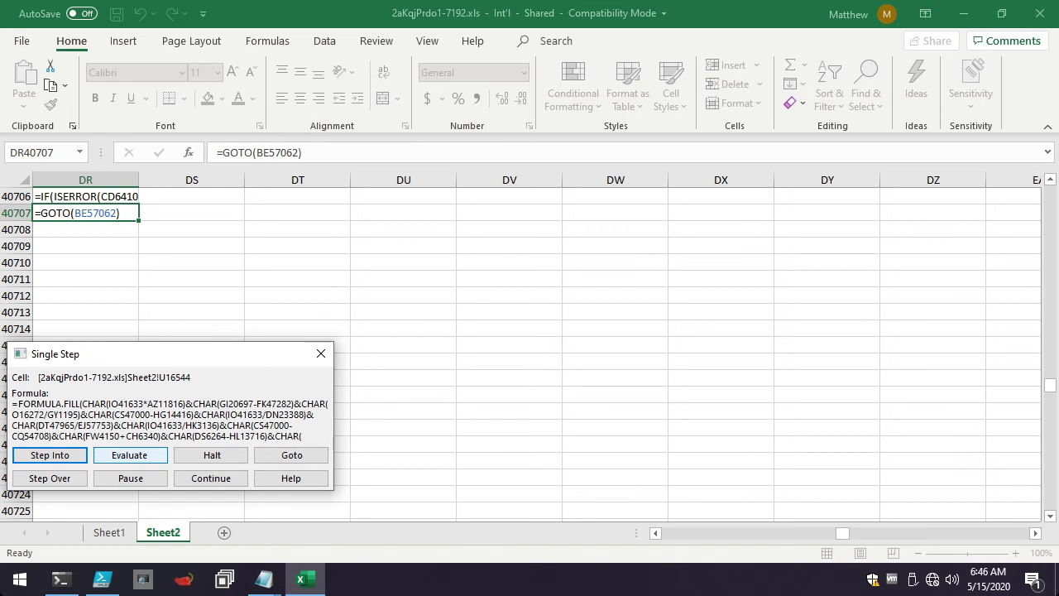
Evaluate the FORMULA.FILL formula in U16544 until the DllRegisterServer argument for DB44363 is decoded, and continue stepping to T26968
left_click(130, 455)
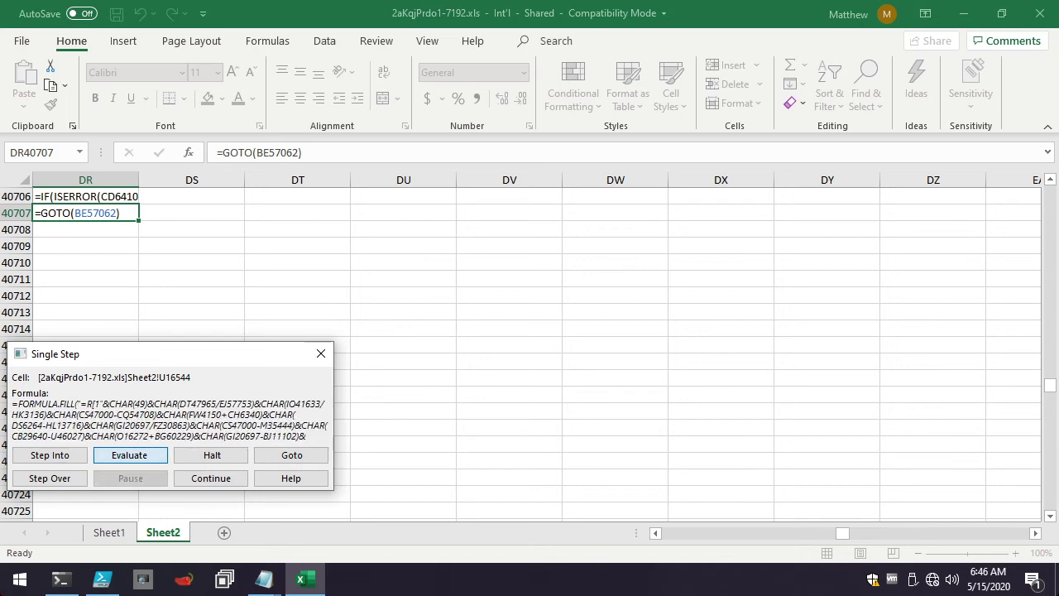
key("Return")
key("Return")
key("Return")
key("Return")
key("Return")
key("Return")
key("Return")
key("Return")
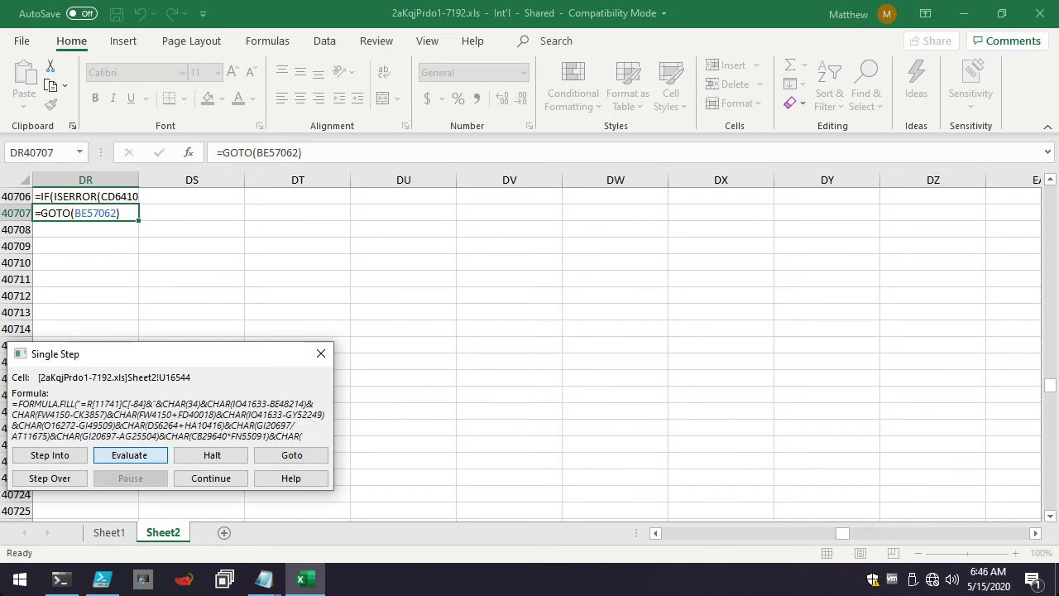
key("Return")
key("Return")
key("Return")
key("Return")
key("Return")
key("Return")
key("Return")
key("Return")
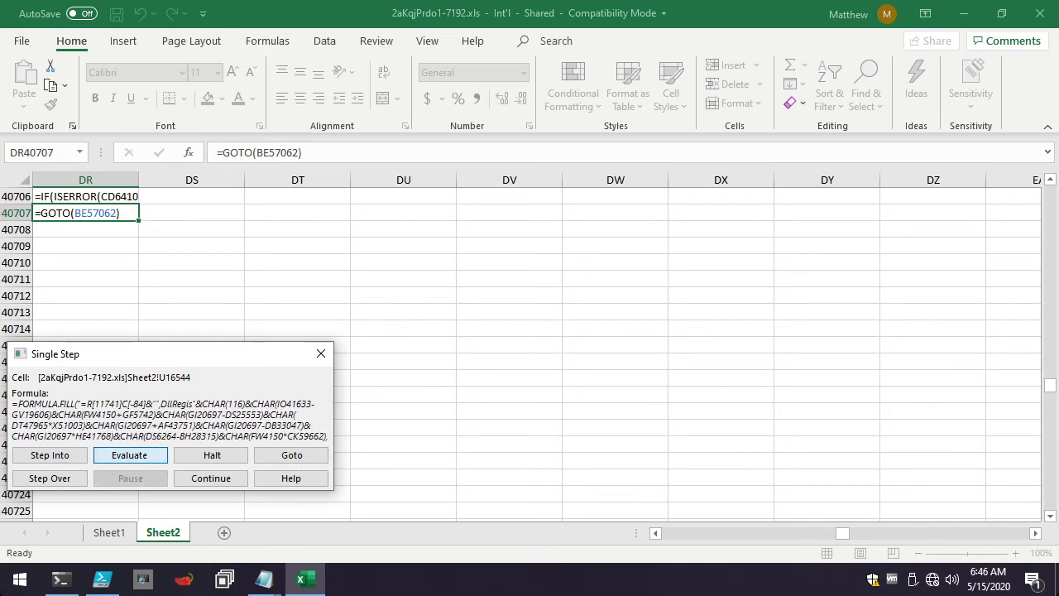
key("Return")
key("Return")
key("Return")
key("Return")
key("Return")
key("Return")
key("Return")
key("Return")
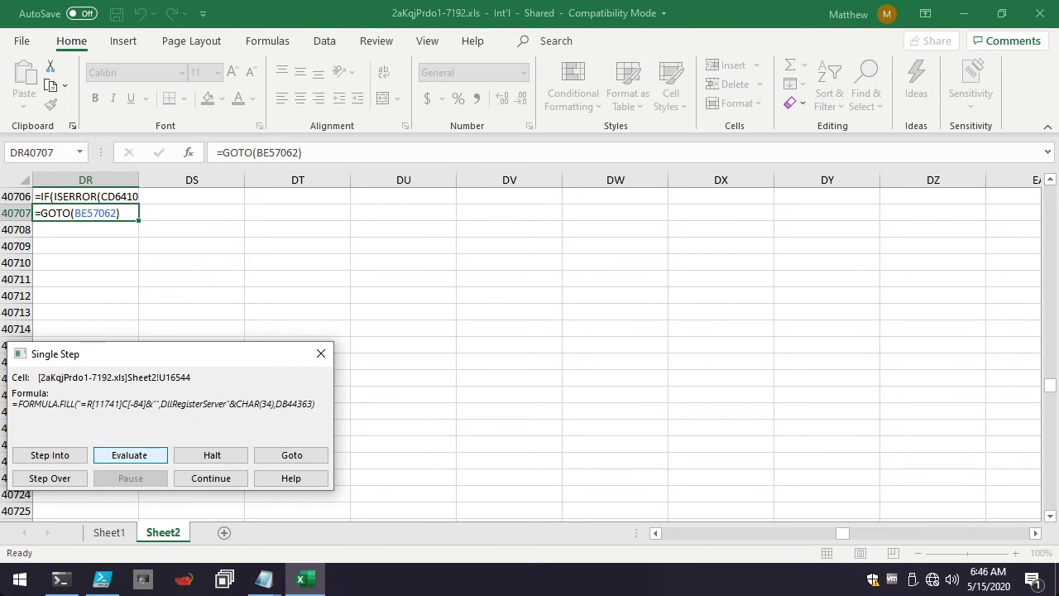
key("Return")
key("Return")
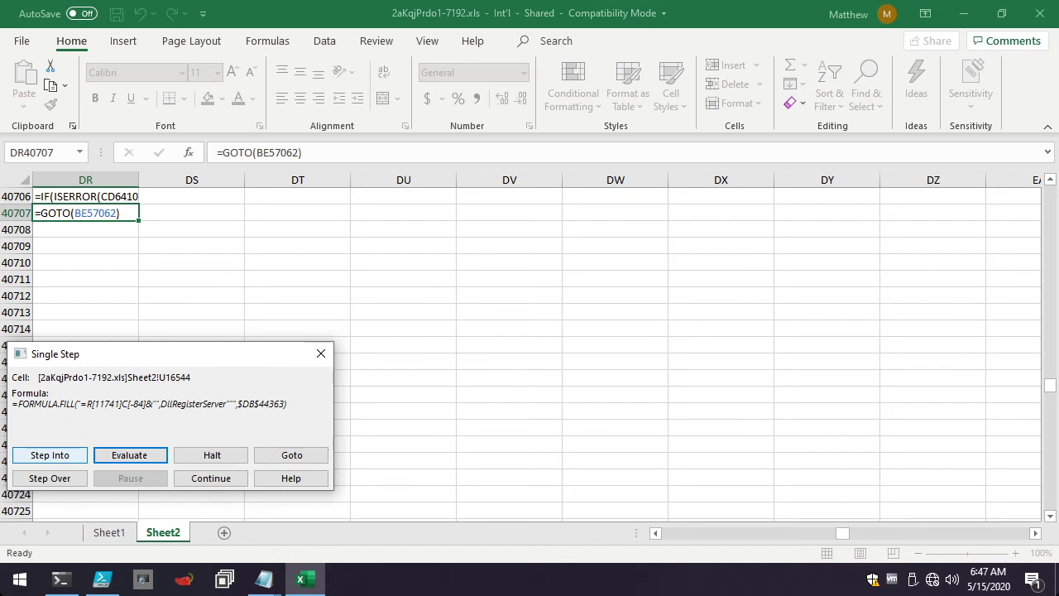
left_click(50, 454)
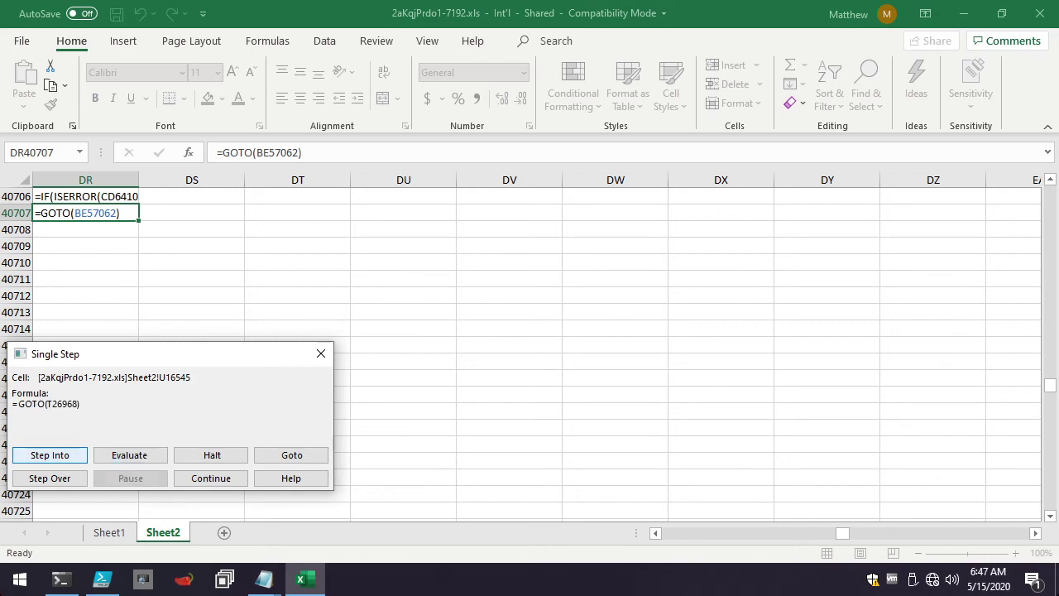
left_click(50, 454)
Step into T26968 and evaluate its FORMULA.FILL formula until the Shell32 ShellExecuteA call with the JJCCC argument types is decoded
left_click(130, 454)
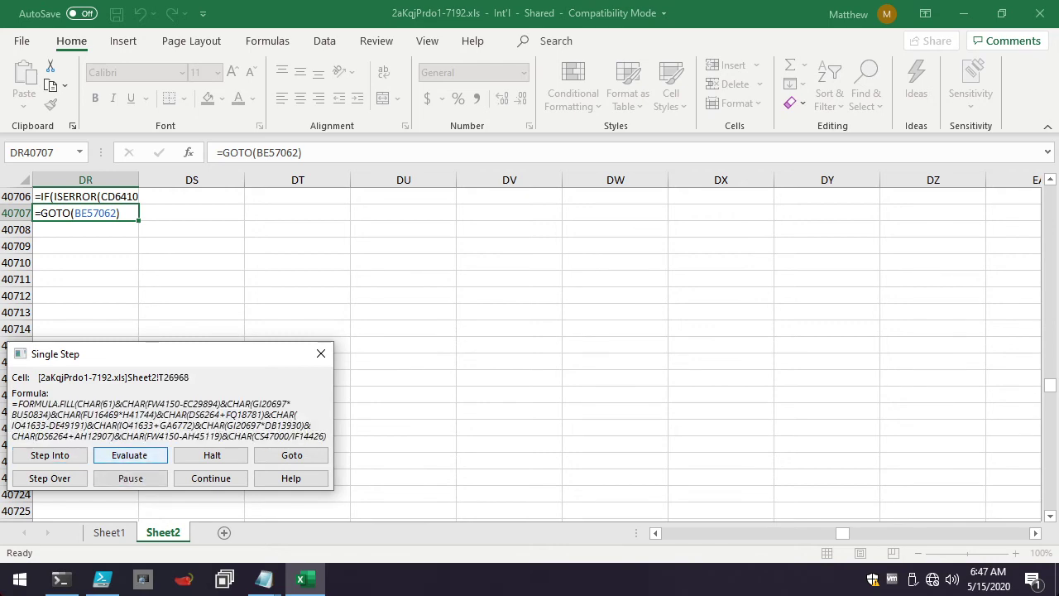
left_click(130, 454)
left_click(130, 454)
left_click(130, 455)
left_click(130, 455)
left_click(130, 454)
left_click(130, 454)
key("Return")
key("Return")
key("Return")
key("Return")
key("Return")
key("Return")
key("Return")
key("Return")
key("Return")
key("Return")
key("Return")
key("Return")
key("Return")
key("Return")
key("Return")
key("Return")
key("Return")
key("Return")
key("Return")
key("Return")
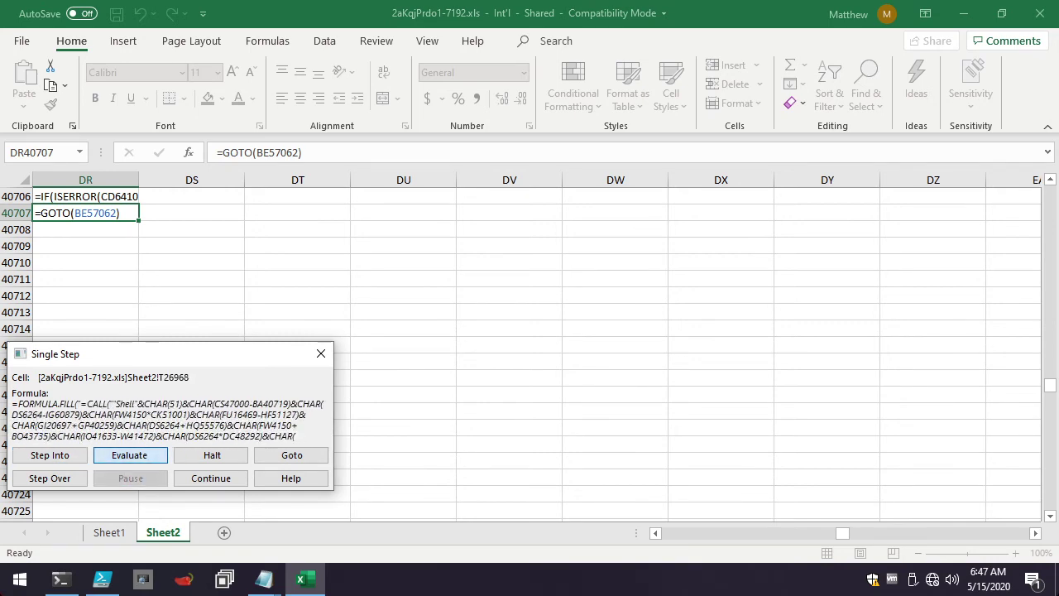
key("e")
key("e")
key("e")
key("e")
key("e")
key("e")
key("e")
key("e")
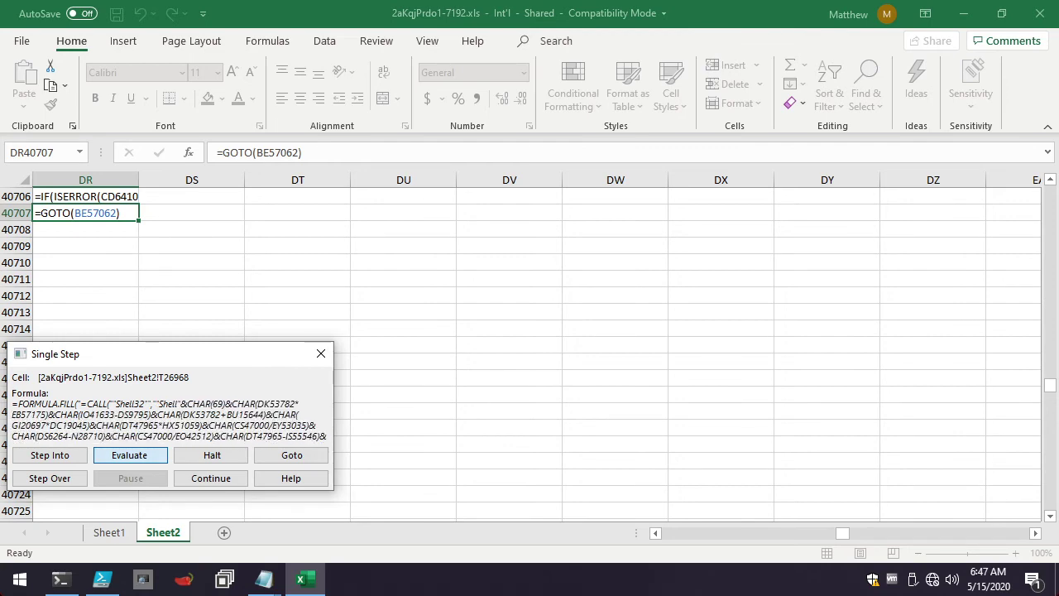
key("e")
key("e")
key("e")
key("e")
key("e")
key("e")
key("e")
key("e")
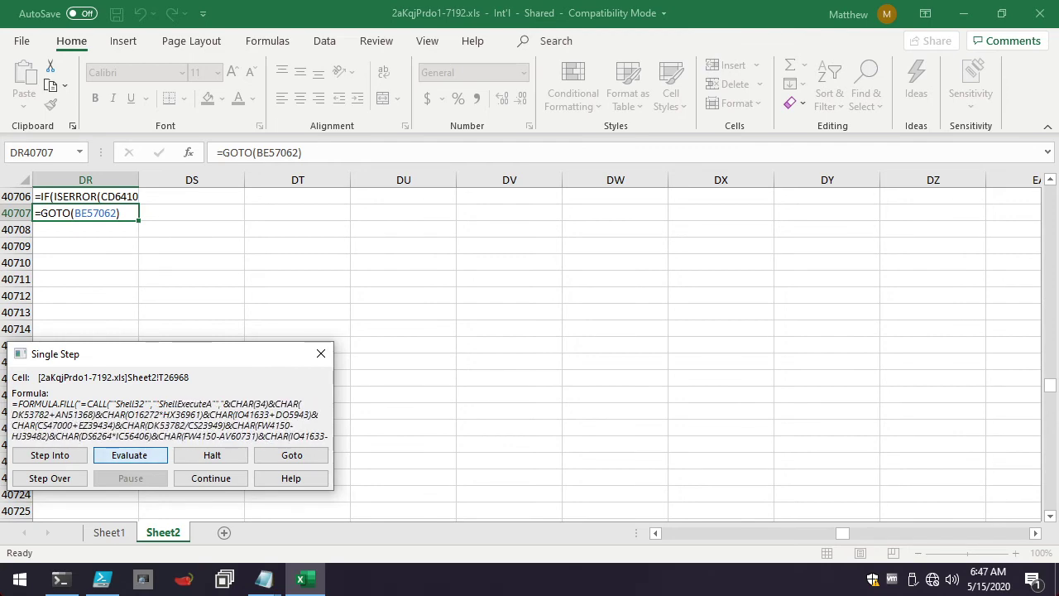
key("e")
key("e")
key("e")
key("e")
key("e")
key("e")
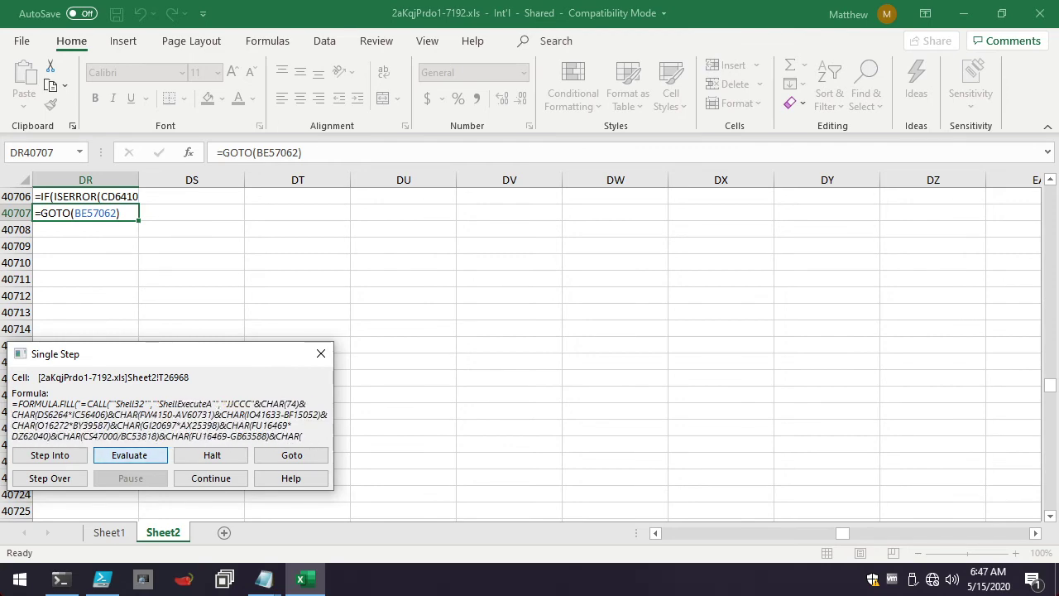
Step on through the URLDownloadToFileA call in FO7691 to the ISERROR check in HK3445, and go to that cell on the sheet
key("i")
key("Return")
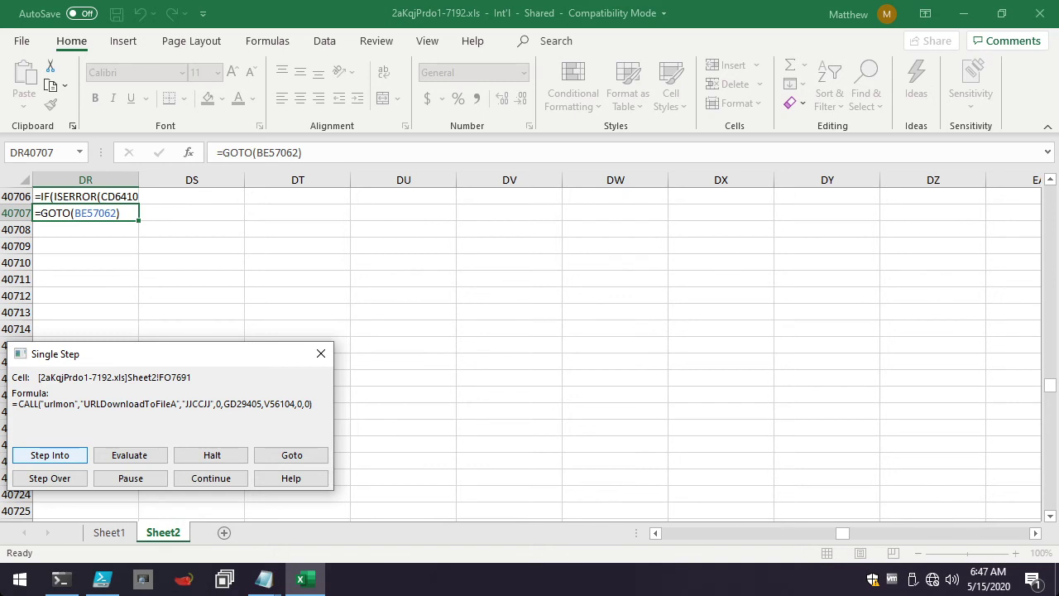
key("Return")
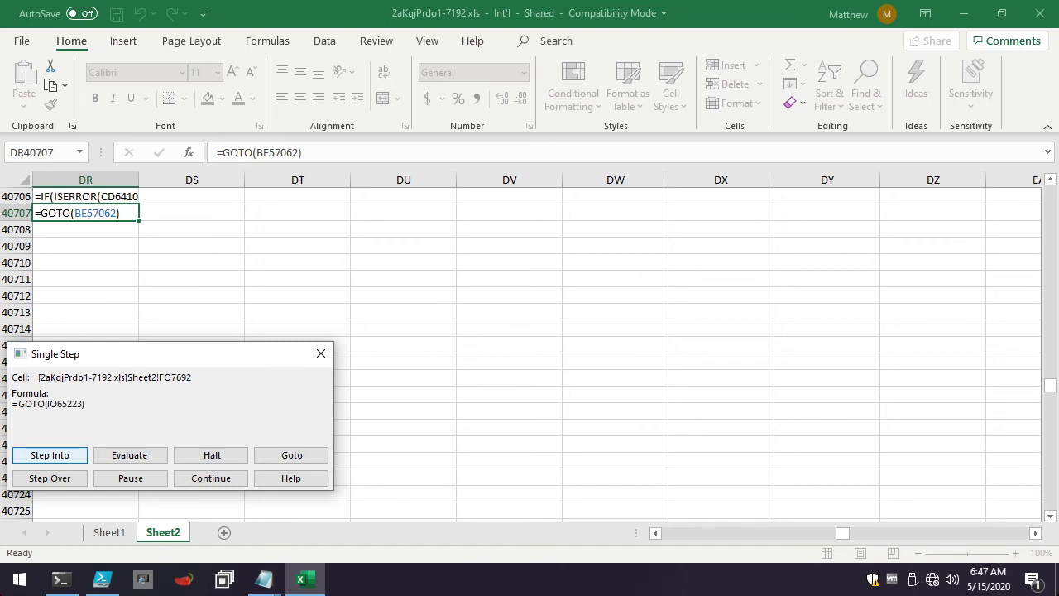
key("Return")
key("Return")
key("Return")
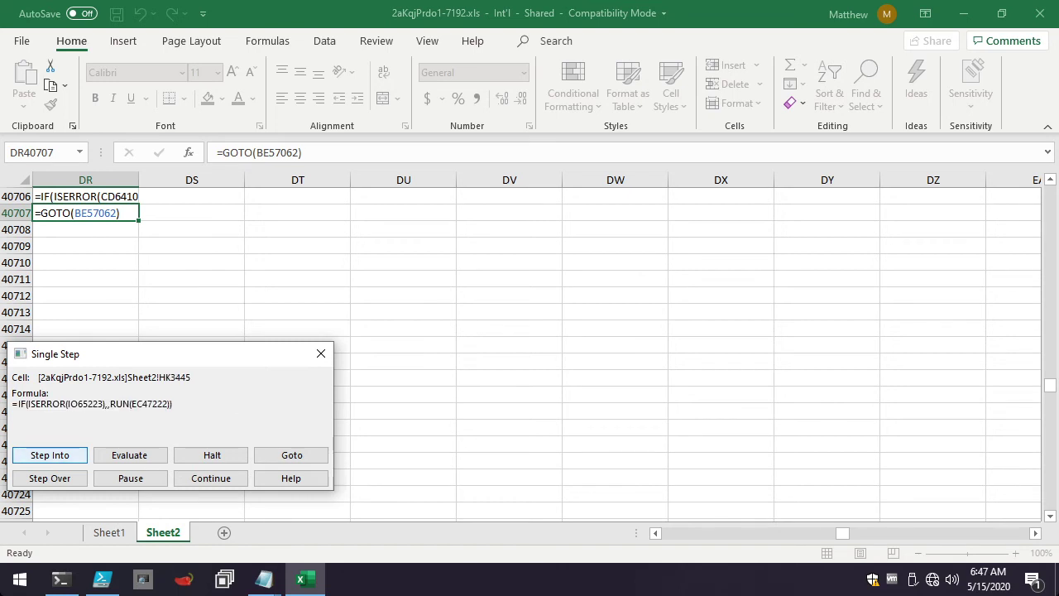
key("Return")
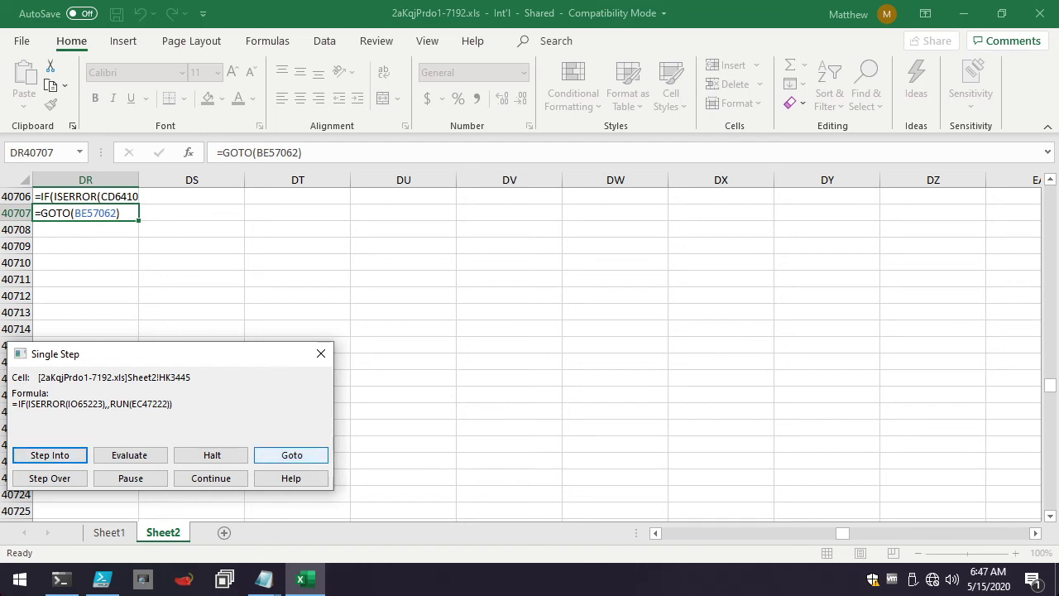
left_click(291, 455)
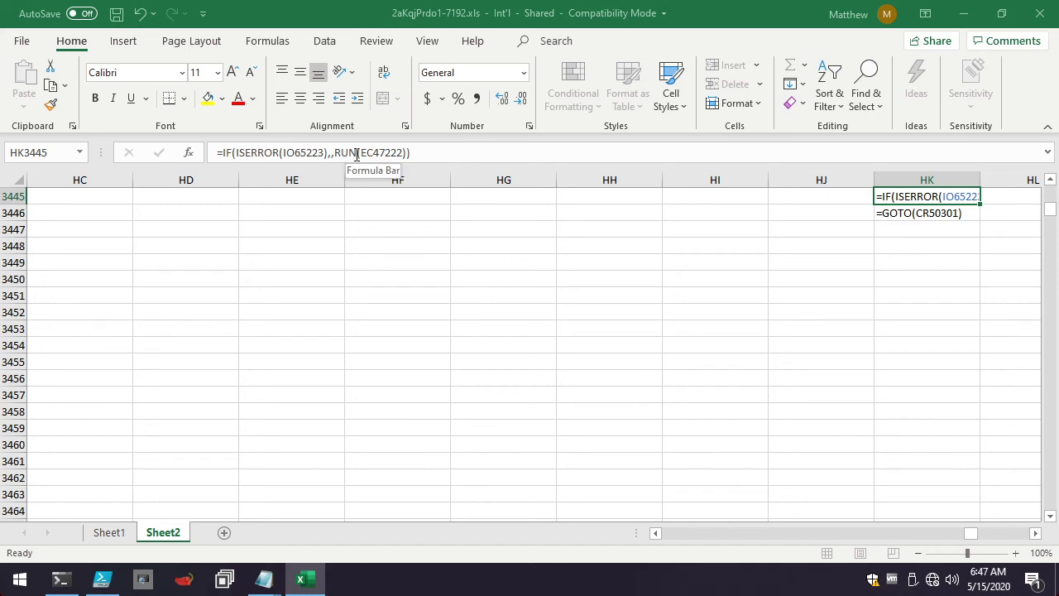
Copy the cell reference HK3445 and add it below the close command entry in the untitled Notepad note
left_click(28, 152)
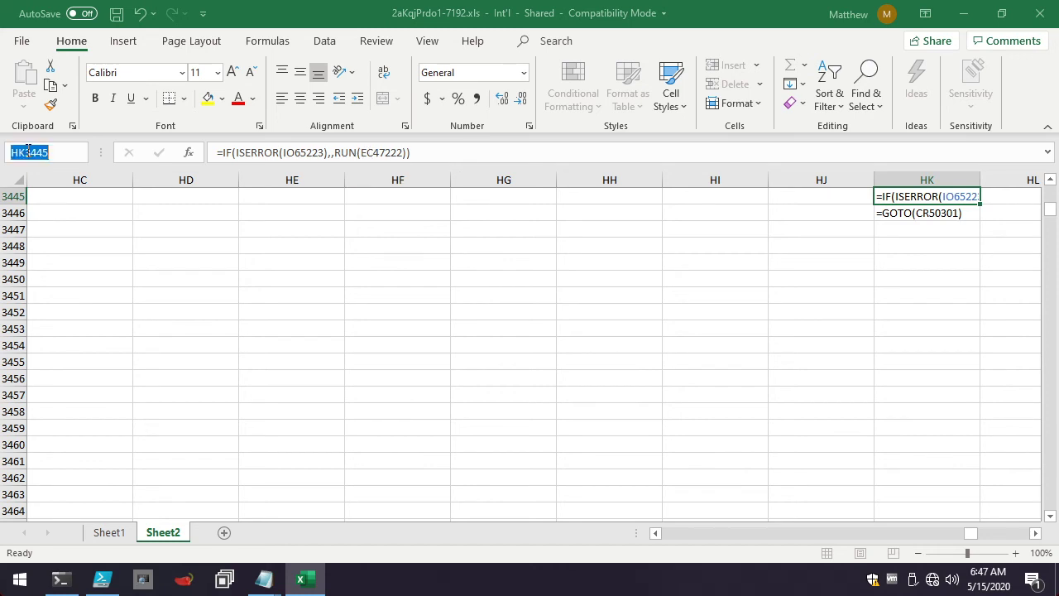
left_click(264, 579)
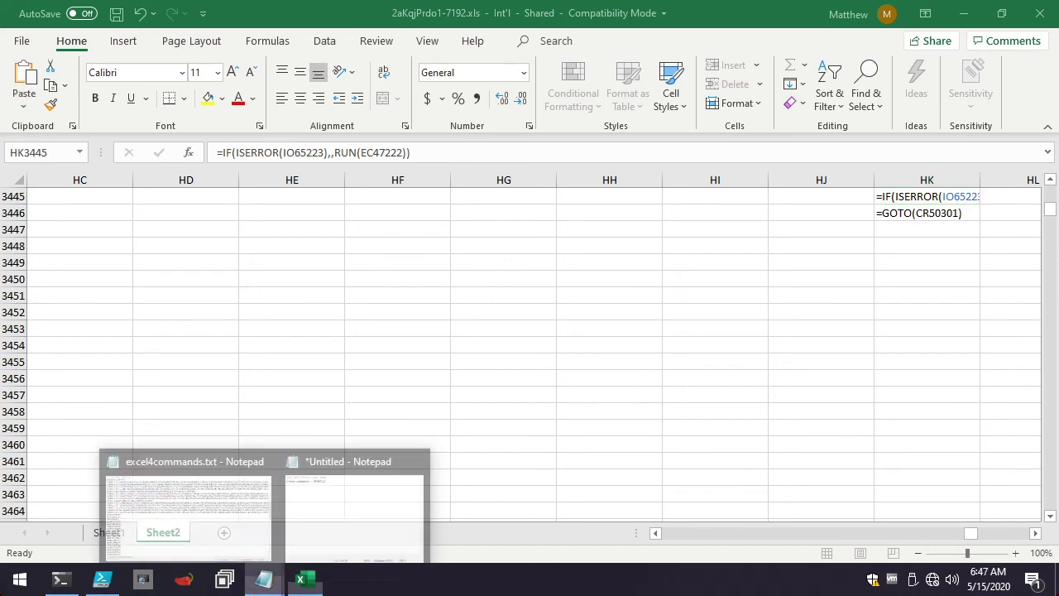
left_click(353, 504)
key("Return")
key("Return")
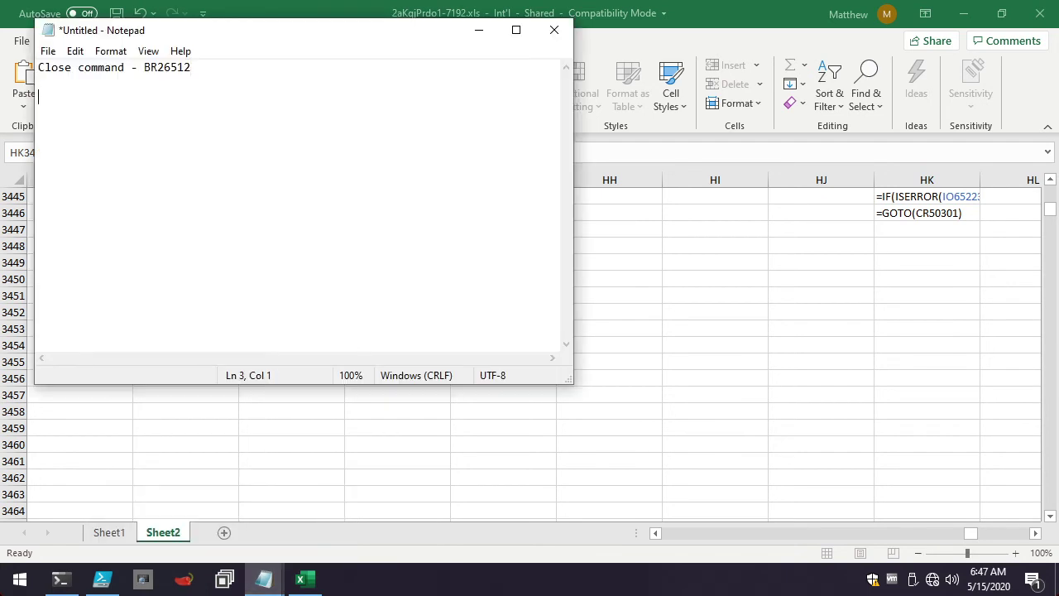
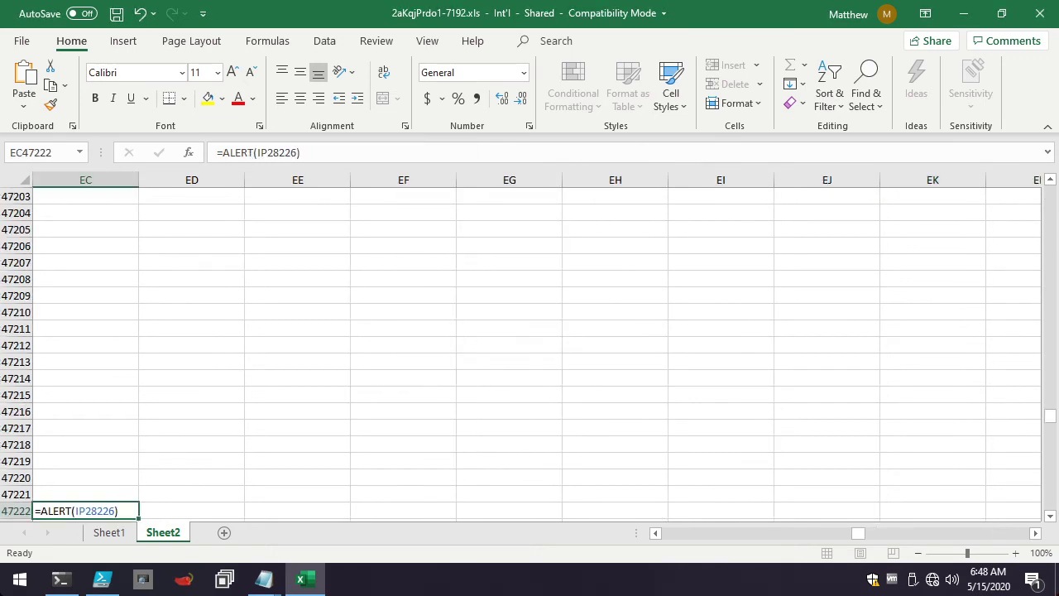
Copy the saved reference HK3445 from the Notepad note, switch back to Excel and go to that cell
key("alt+Tab")
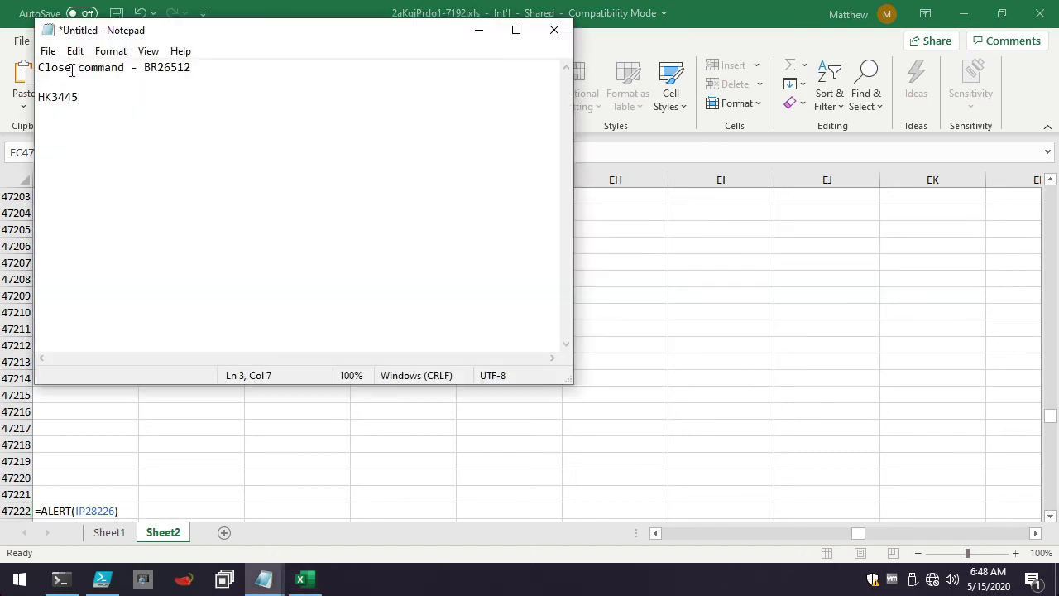
left_click_drag(77, 99, 38, 97)
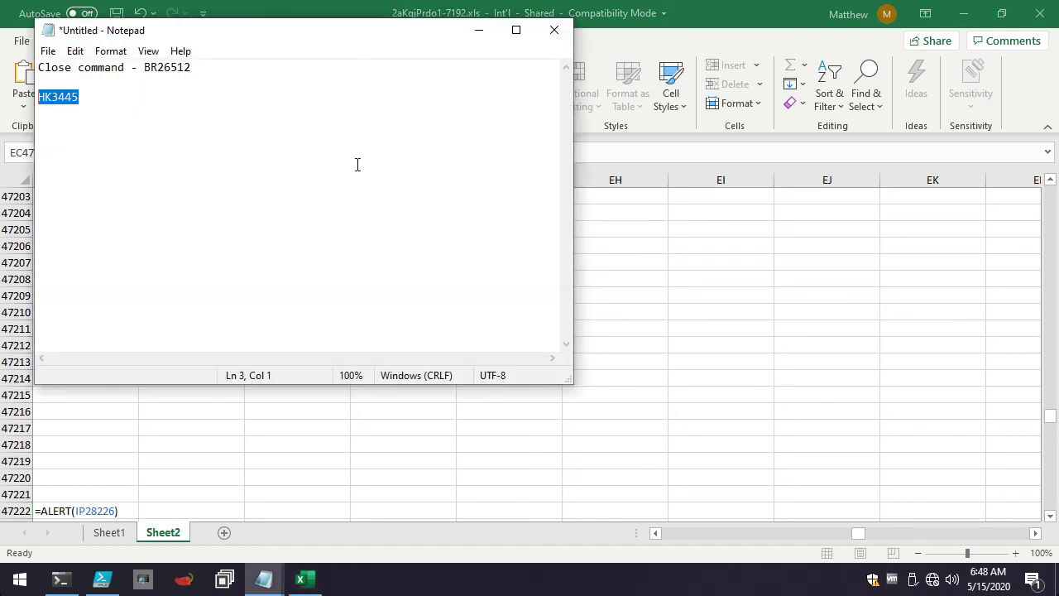
key("alt+Tab")
key("ctrl+g")
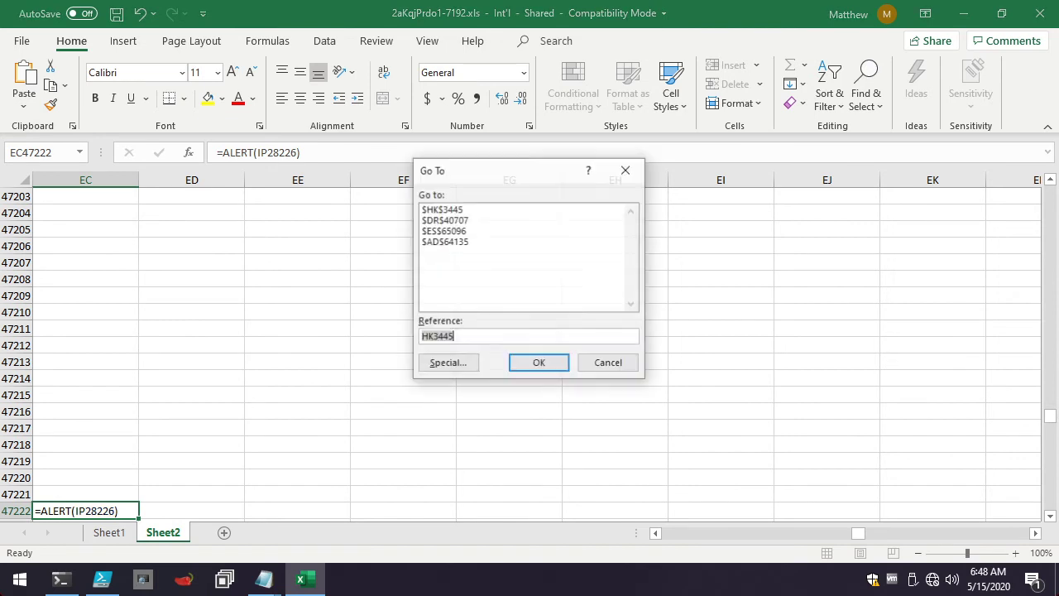
key("Return")
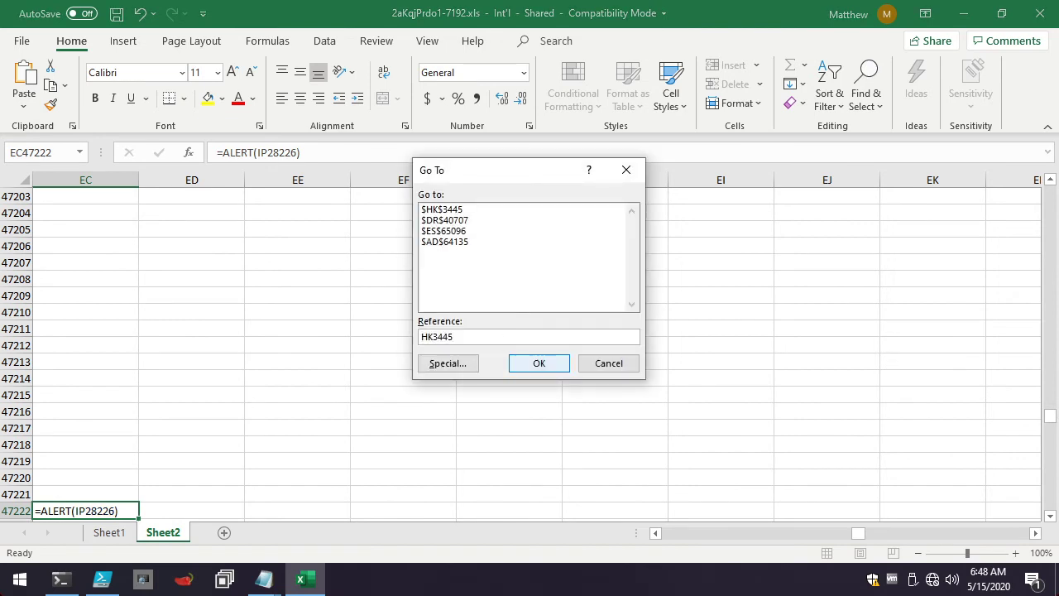
key("Return")
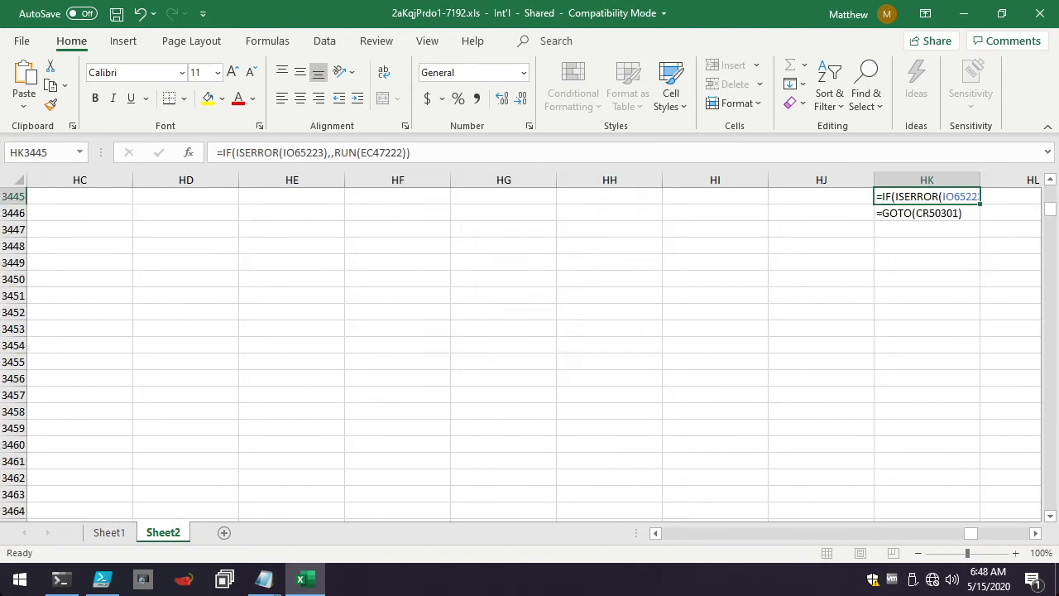
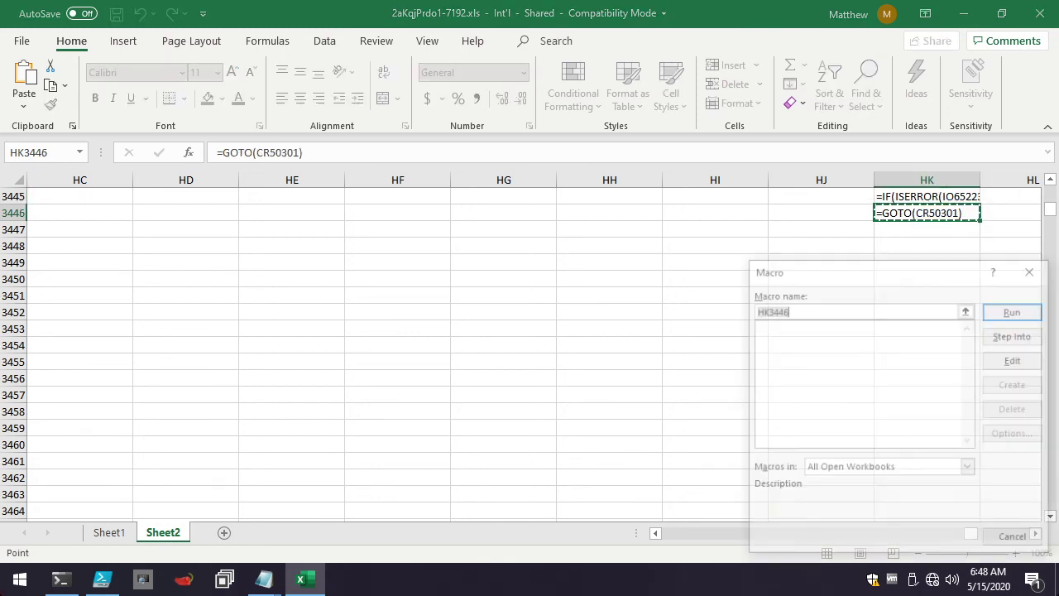
Single-step the macro from HK3446 through the second download URL in CR50301 and the URLDownloadToFileA call in EB16845
left_click(1011, 336)
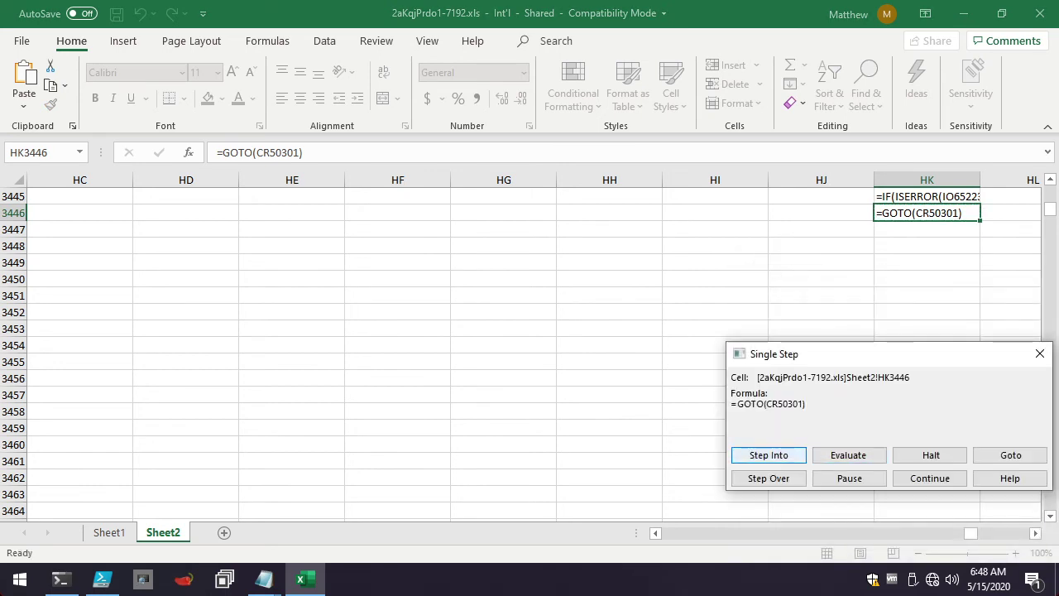
key("Return")
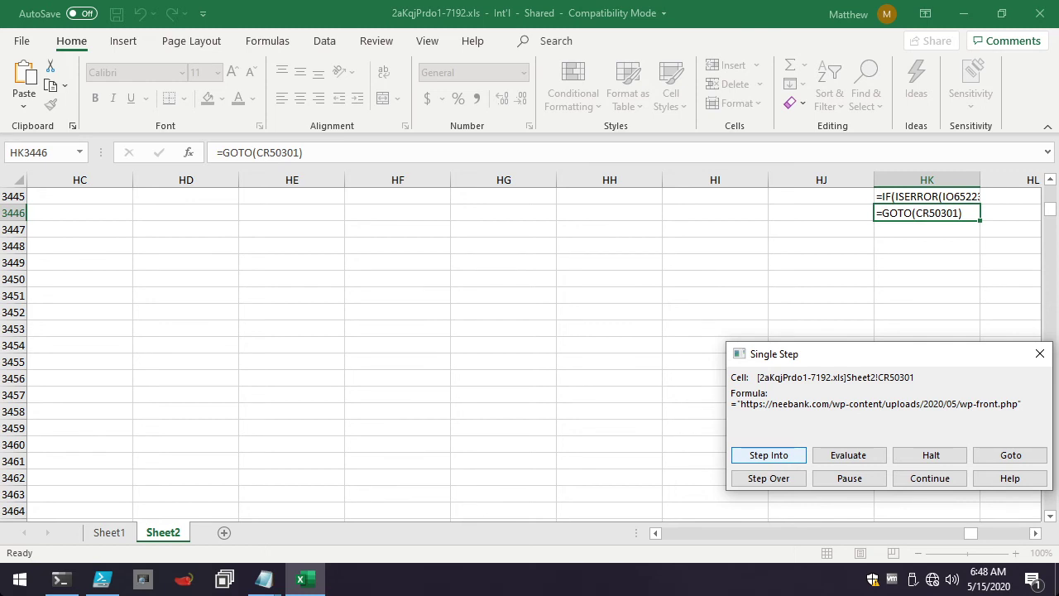
key("Return")
key("Return")
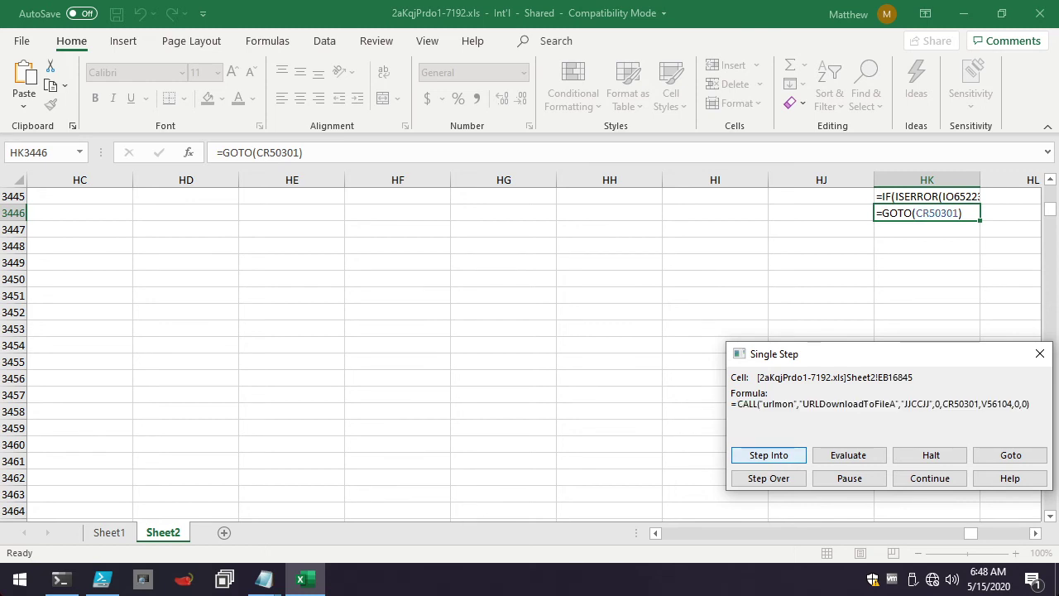
key("Return")
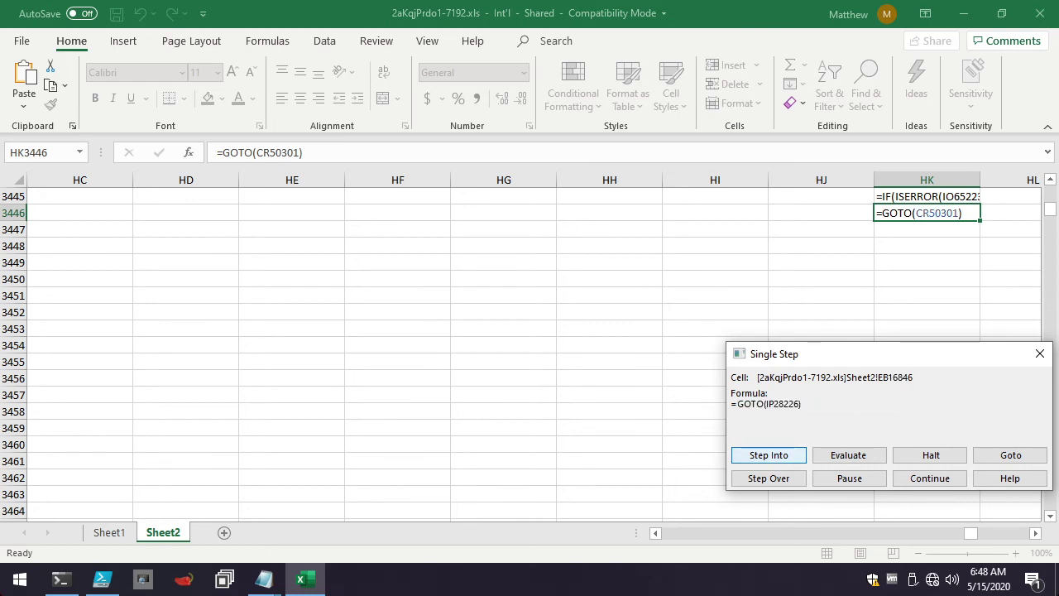
Step through the fake corrupt-workbook message in IP28226, execute the ALERT call in EC47222 and dismiss its message box
key("Return")
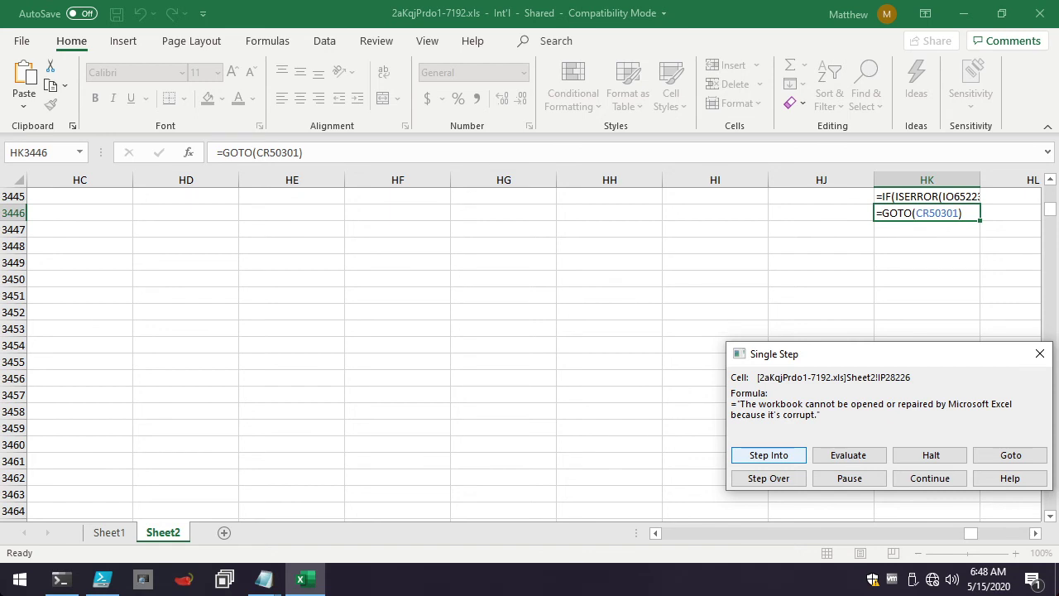
key("Return")
key("Return")
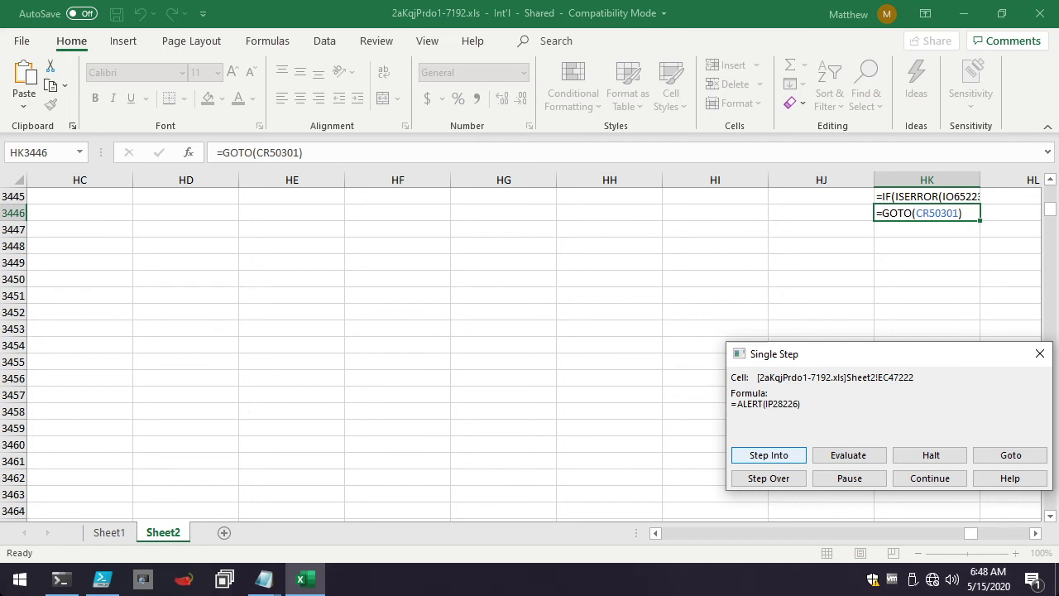
key("Return")
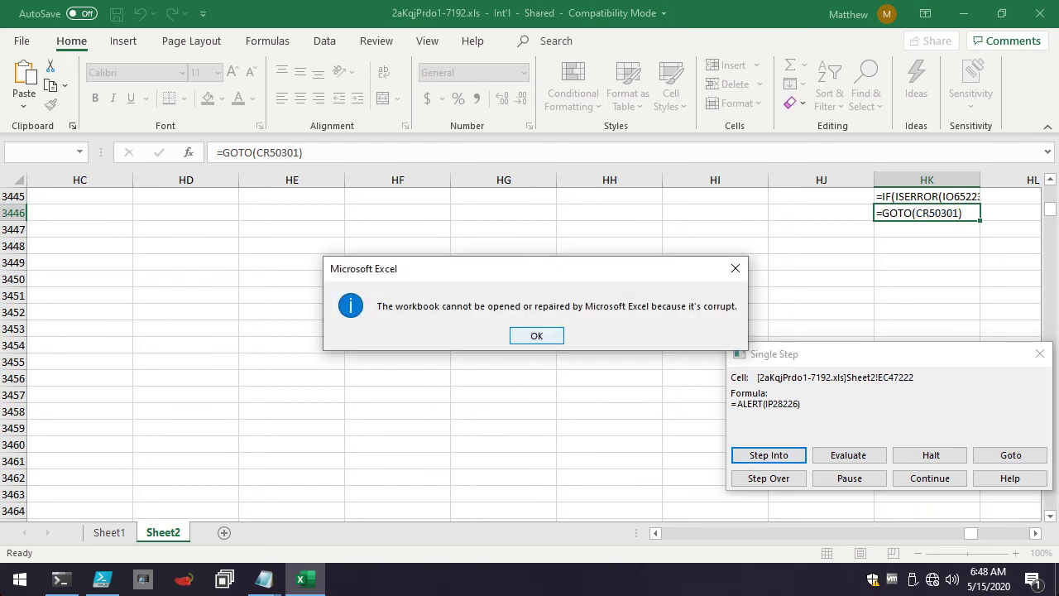
key("Return")
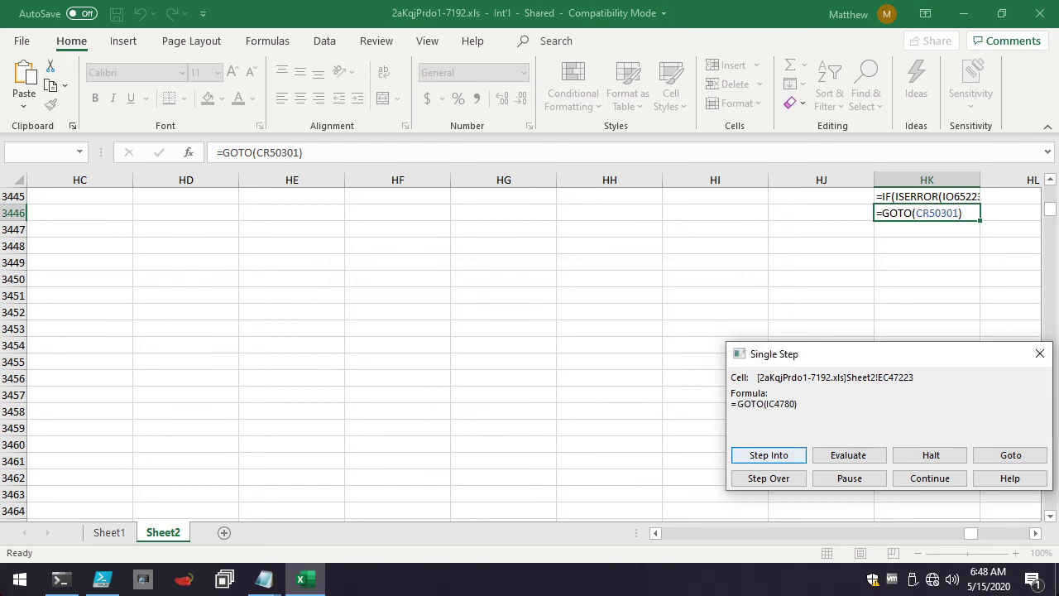
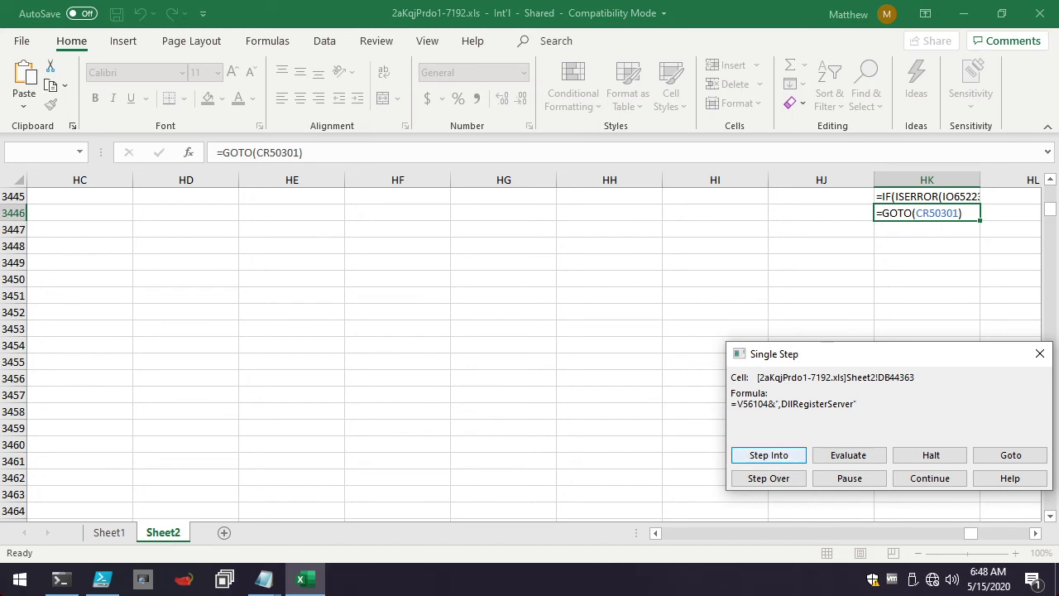
Step through the DllRegisterServer argument and the ShellExecuteA call in HW32557, dismiss the RunDLL error and continue to the CLOSE command in BR26512
key("Return")
key("Return")
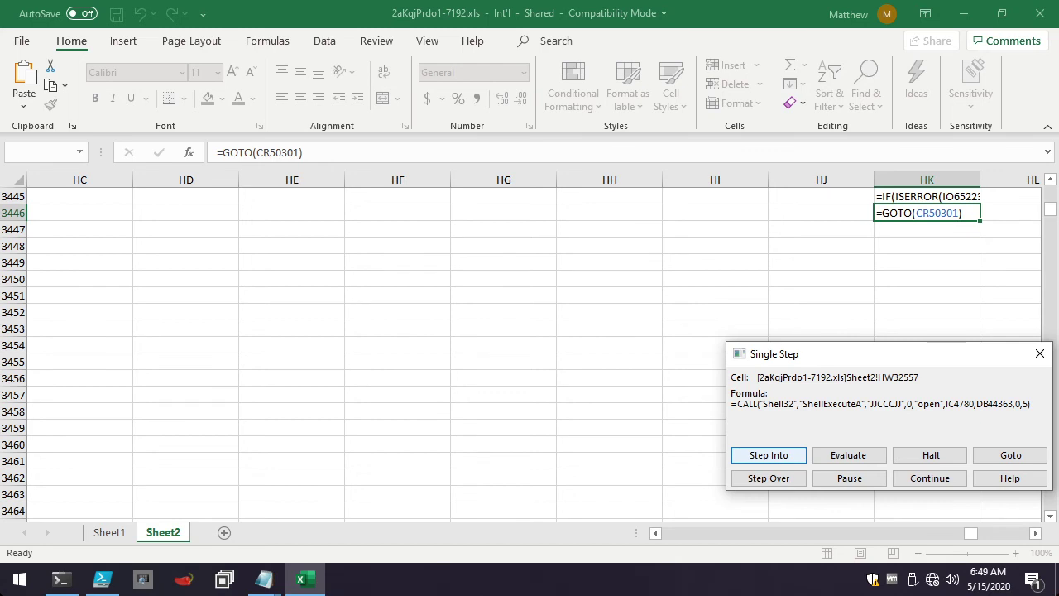
key("Return")
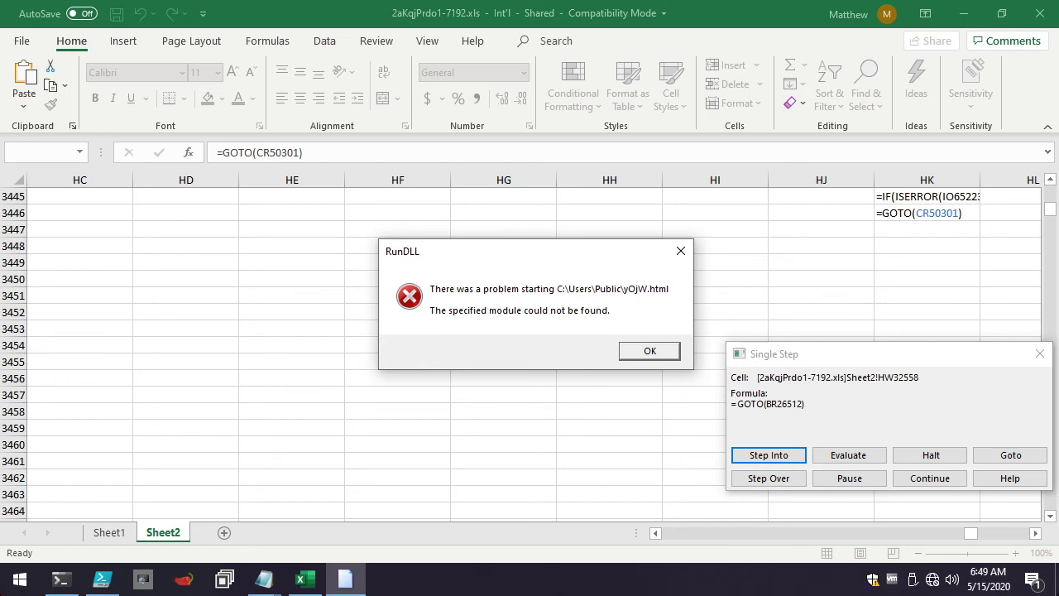
key("Return")
key("Return")
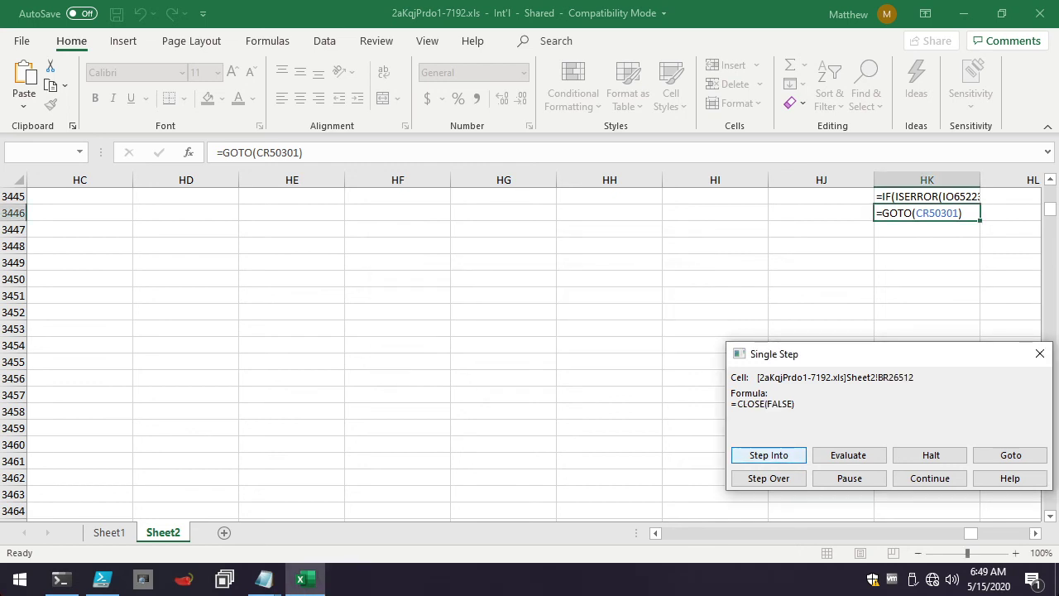
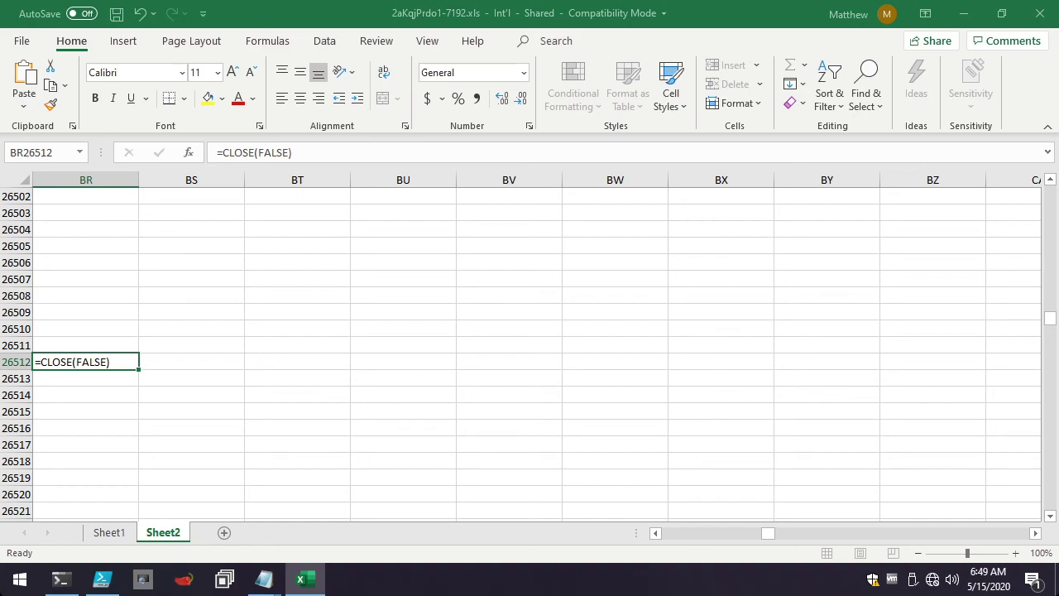
Save the workbook on the Desktop as 2aKqjPrdo1-7192_Executed in Excel 97-2003 format and close Excel
left_click(21, 41)
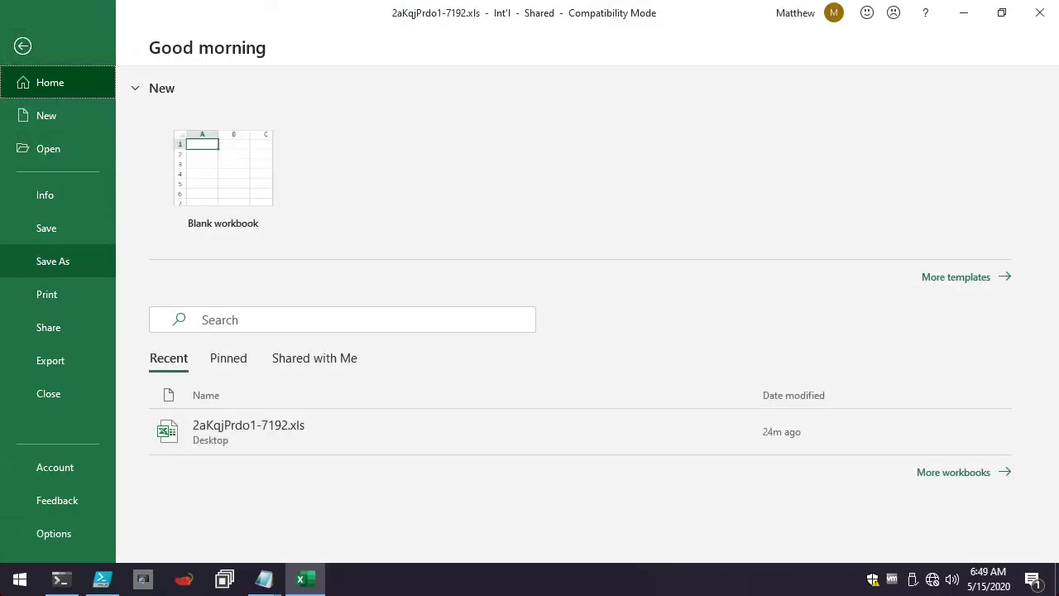
left_click(57, 261)
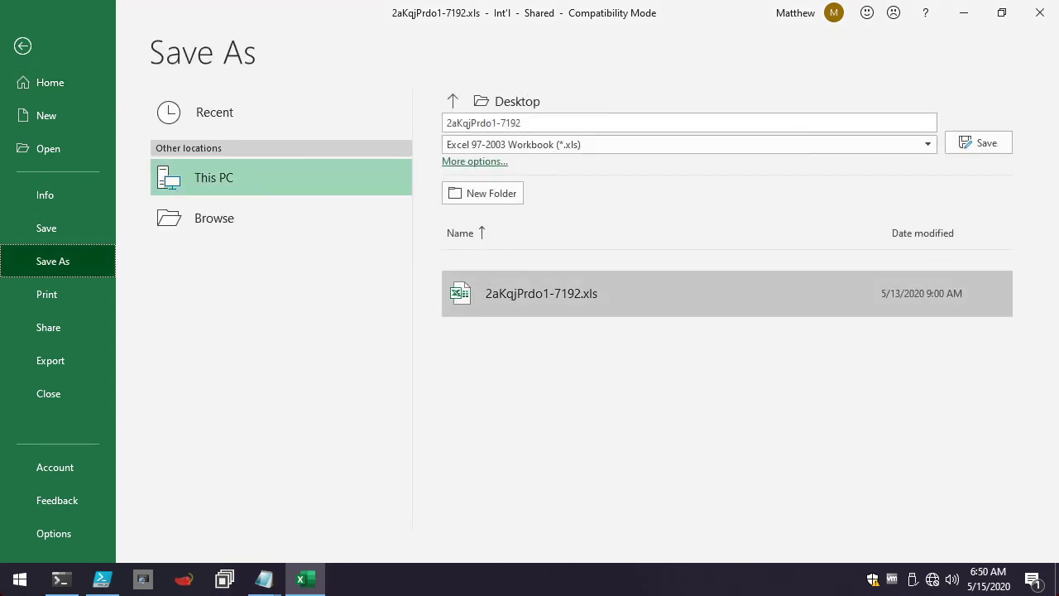
left_click(562, 118)
left_click(565, 119)
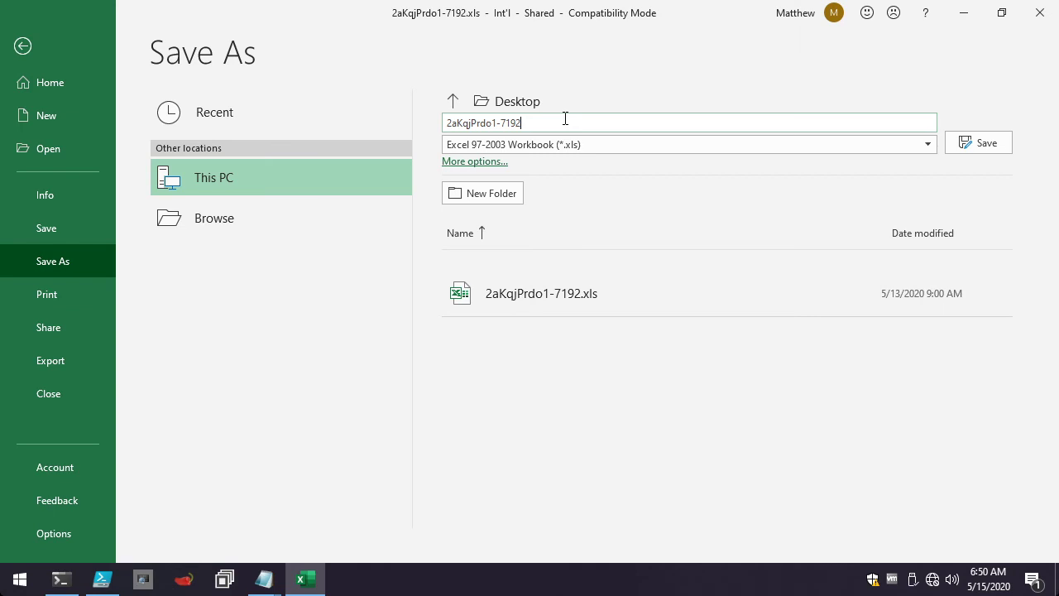
type("_Executed")
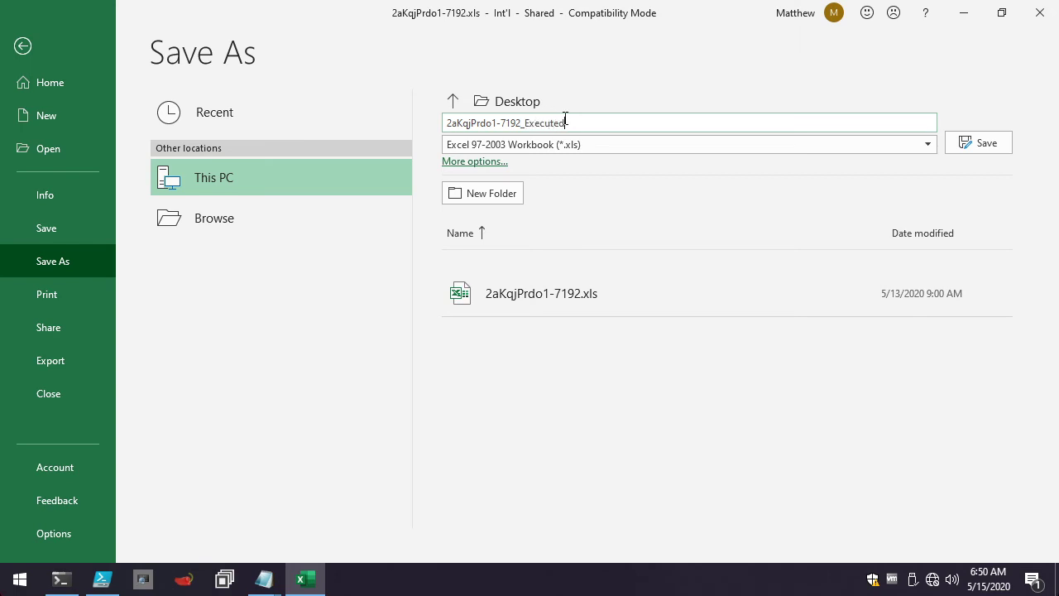
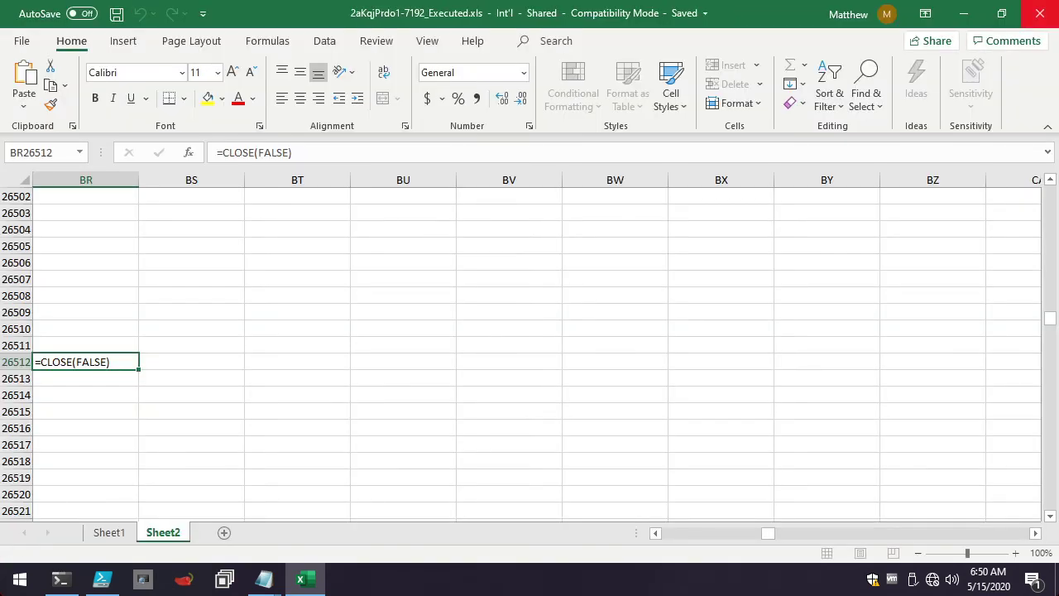
left_click(1039, 13)
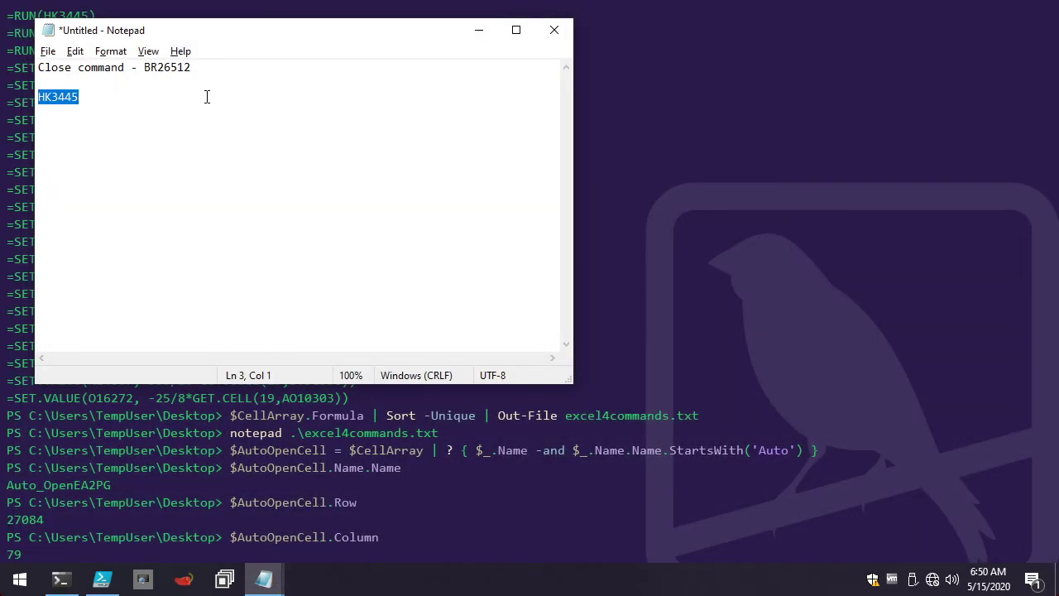
Close the untitled Notepad note without saving its changes
left_click(206, 97)
left_click(554, 30)
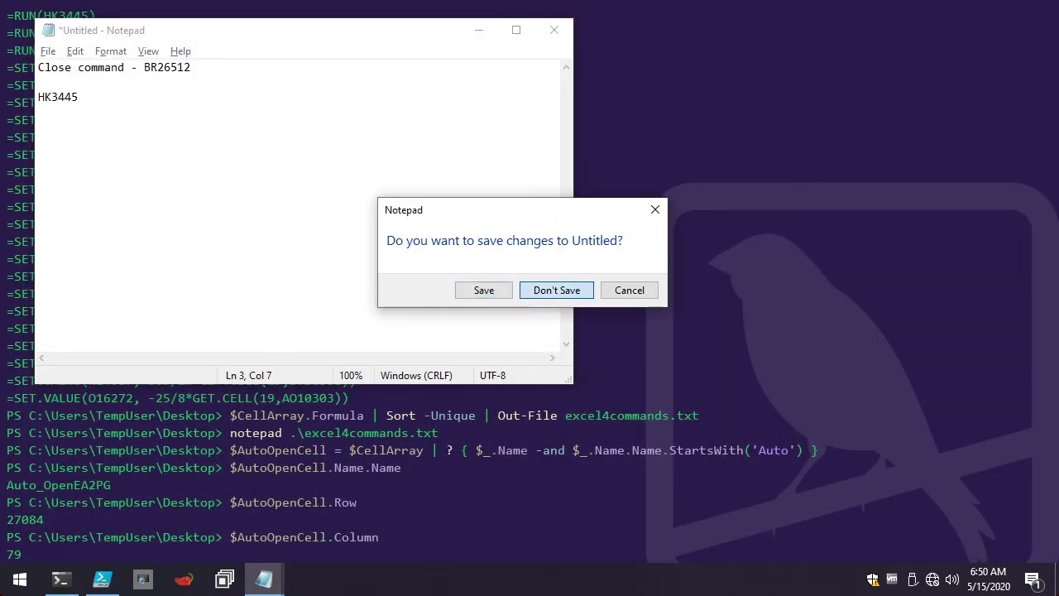
left_click(555, 289)
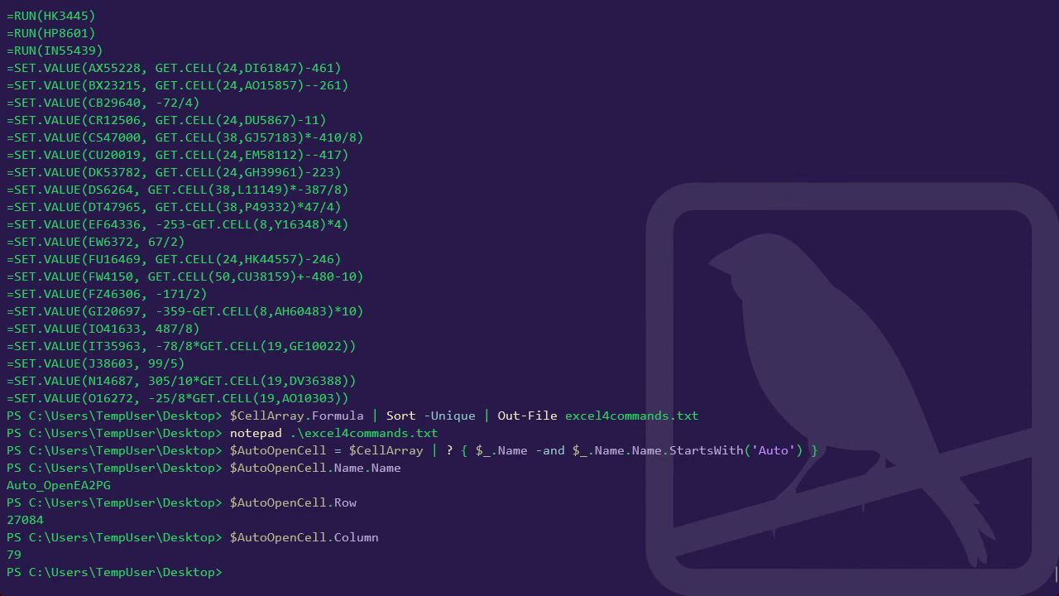
Copy $WorkBook.Close() and $Excel.Quit() from the PowerShell ISE script, run them in the PowerShell console and clear the screen
key("alt+Tab")
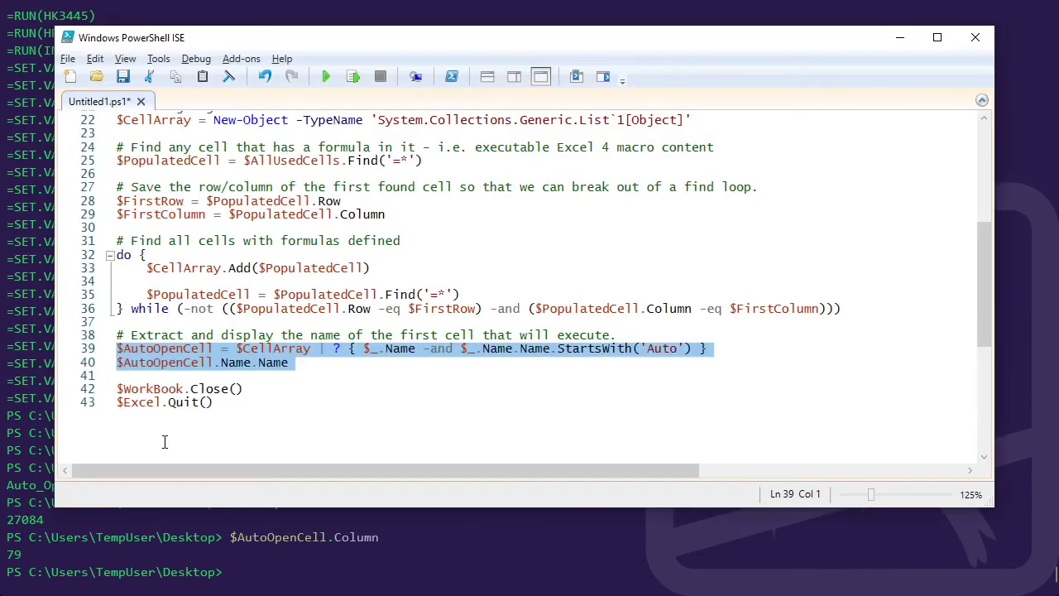
left_click_drag(248, 407, 117, 389)
key("ctrl+c")
key("alt+Tab")
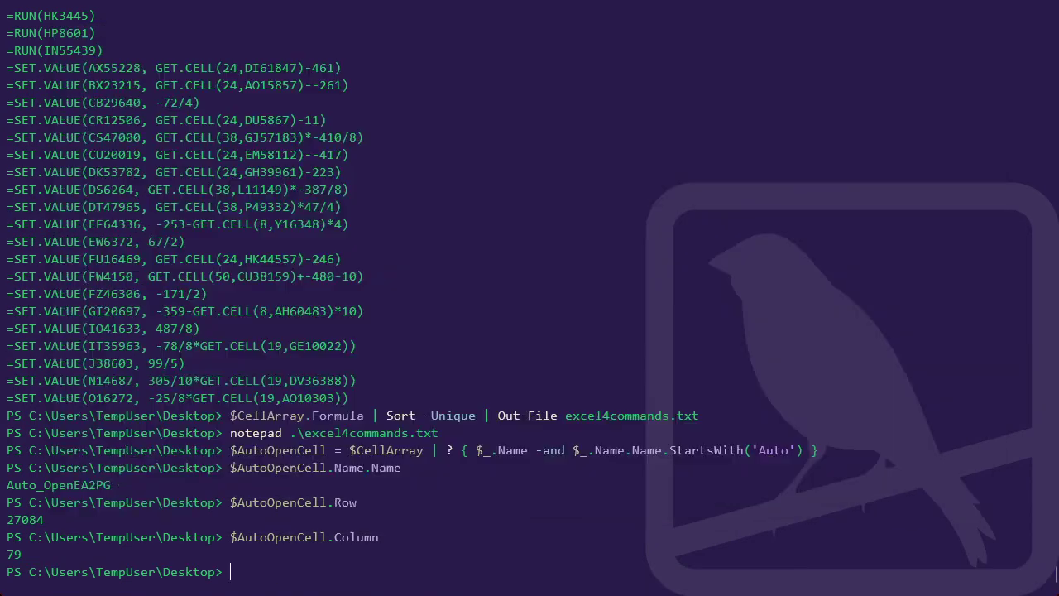
key("ctrl+v")
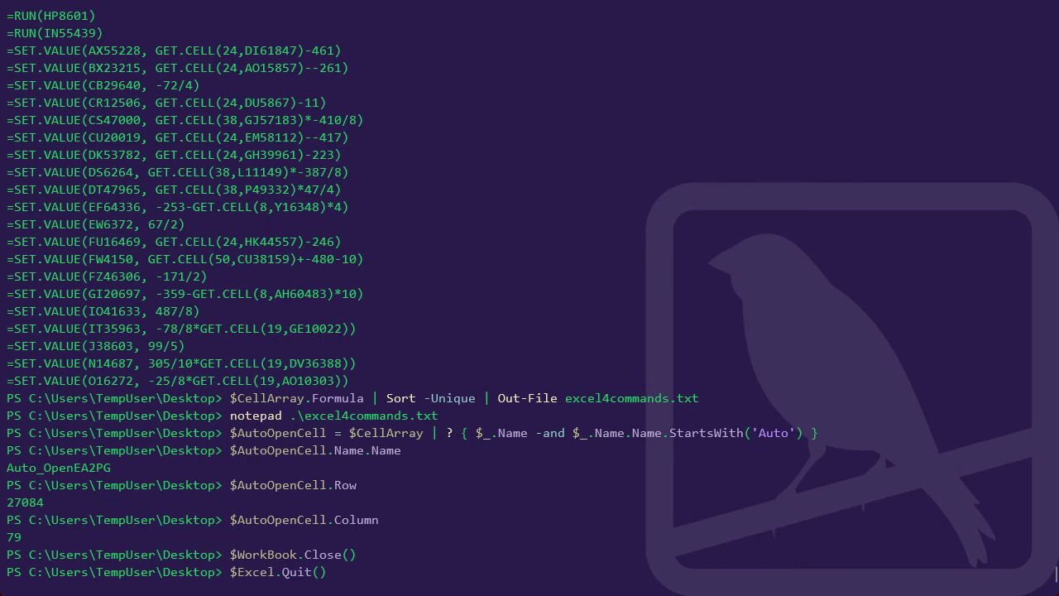
key("Return")
type("cls")
key("Return")
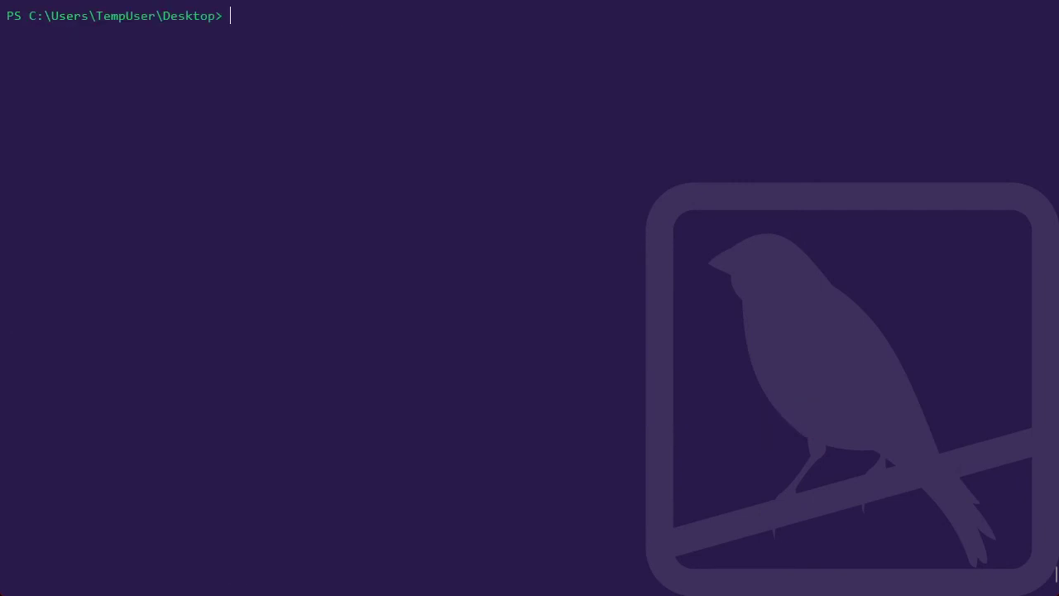
Change the $XLSPath file name in the PowerShell ISE script to 2aKqjPrdo1-7192_Executed.xls
key("alt+Tab")
left_click(452, 181)
scroll(495, 188, "up", 6)
scroll(494, 187, "up", 1)
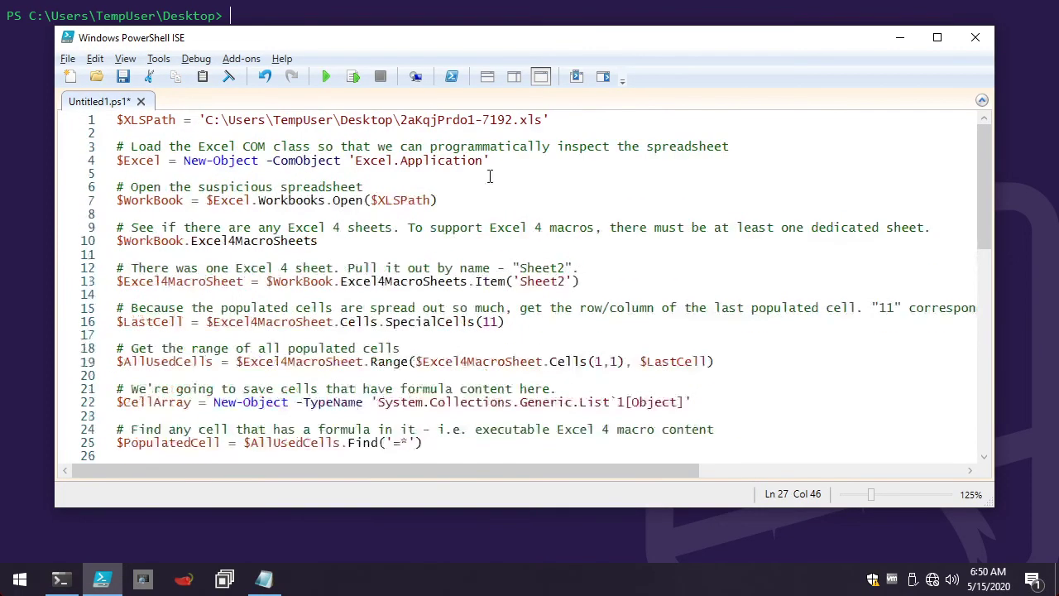
left_click(512, 120)
type("_Executed")
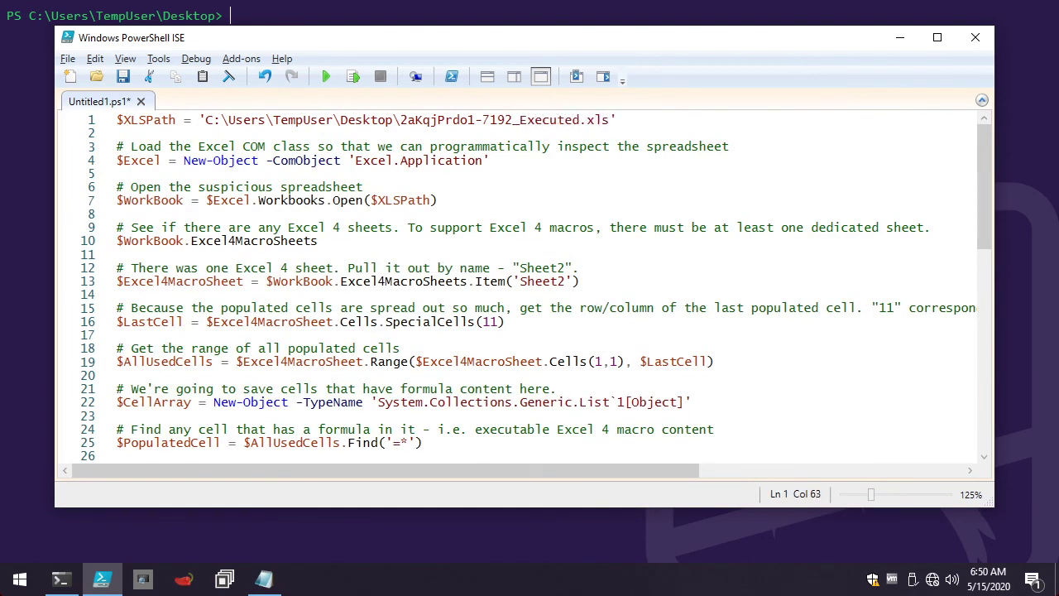
Copy the script from its first line through the do-while loop and run it in the PowerShell console
scroll(276, 199, "down", 6)
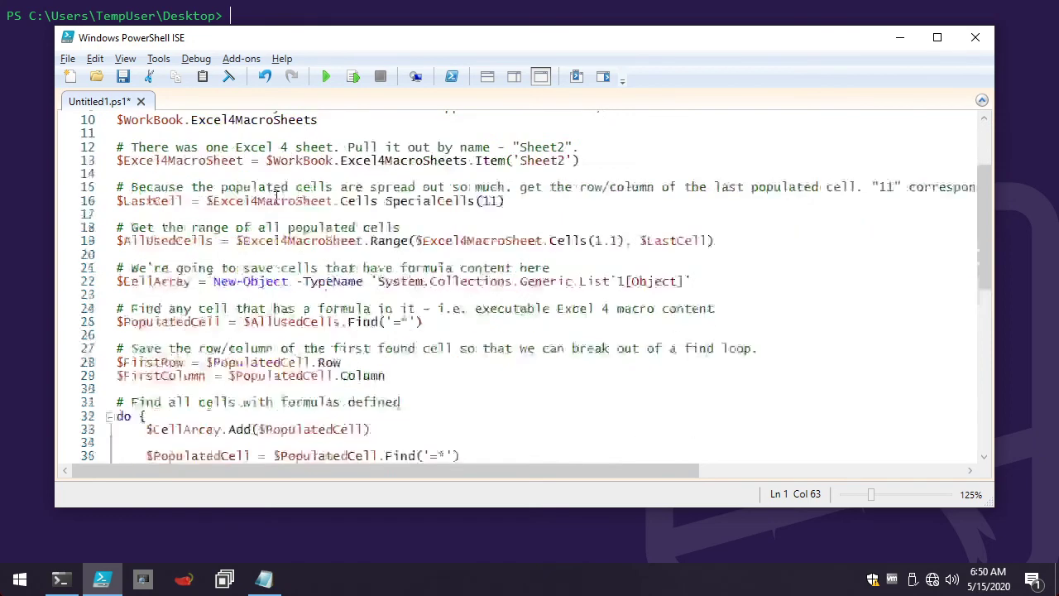
left_click_drag(172, 358, 116, 106)
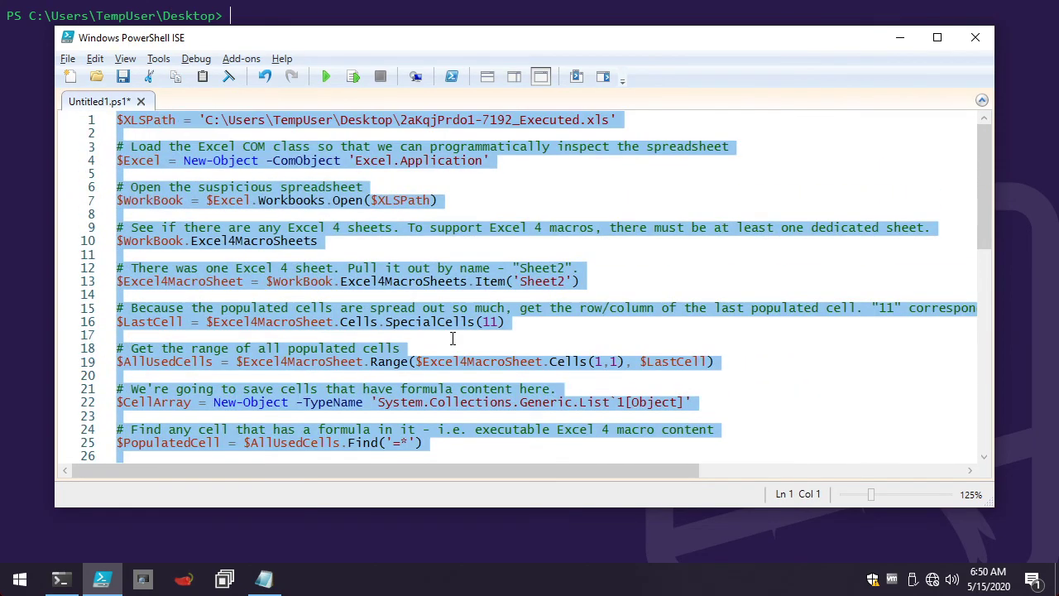
key("alt+Tab")
key("ctrl+v")
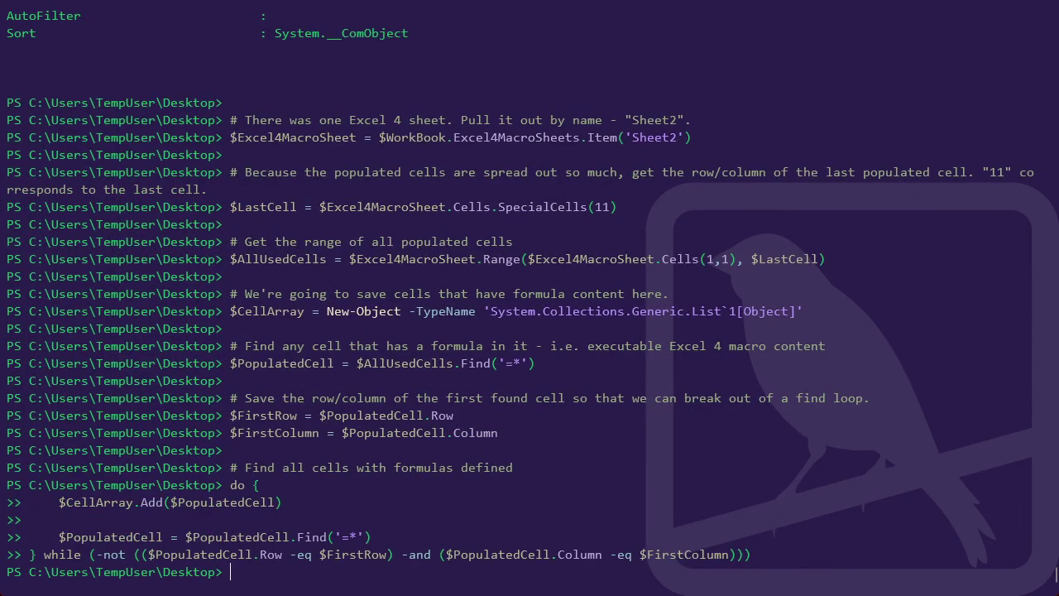
Write the formulas of all collected cells to a file with $CellArray.Formula | Out-File Excel4Deobfuscated.txt
type("$Cel")
key("Tab")
type(".ForEach(")
key("BackSpace")
key("BackSpace")
key("BackSpace")
key("BackSpace")
key("BackSpace")
key("BackSpace")
key("BackSpace")
key("BackSpace")
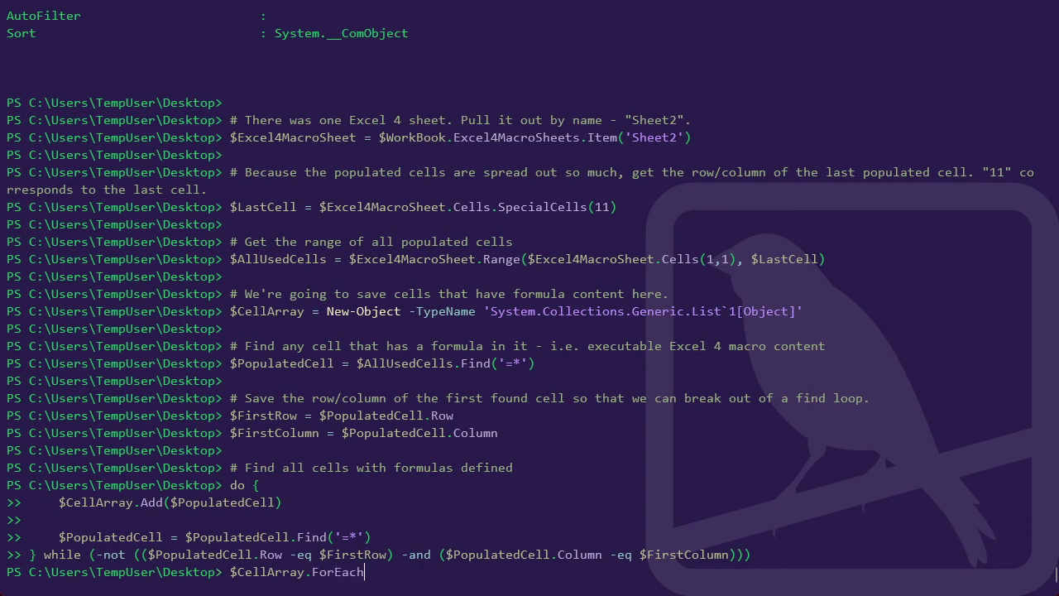
type("Formula")
type("| Out-File")
type(" Exe")
type("cel")
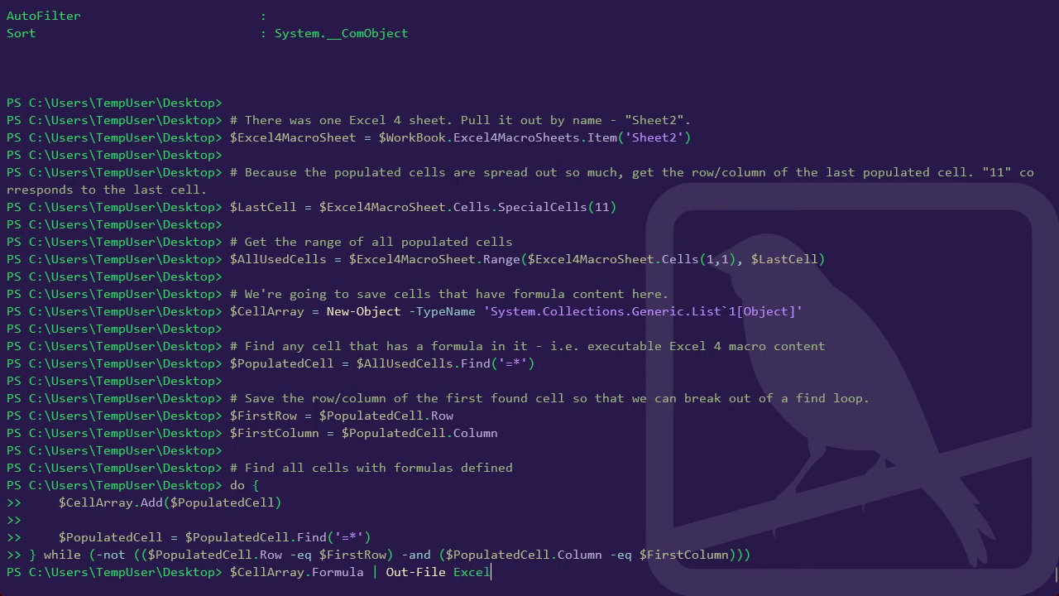
type("4Deobfuscated.")
type("txt")
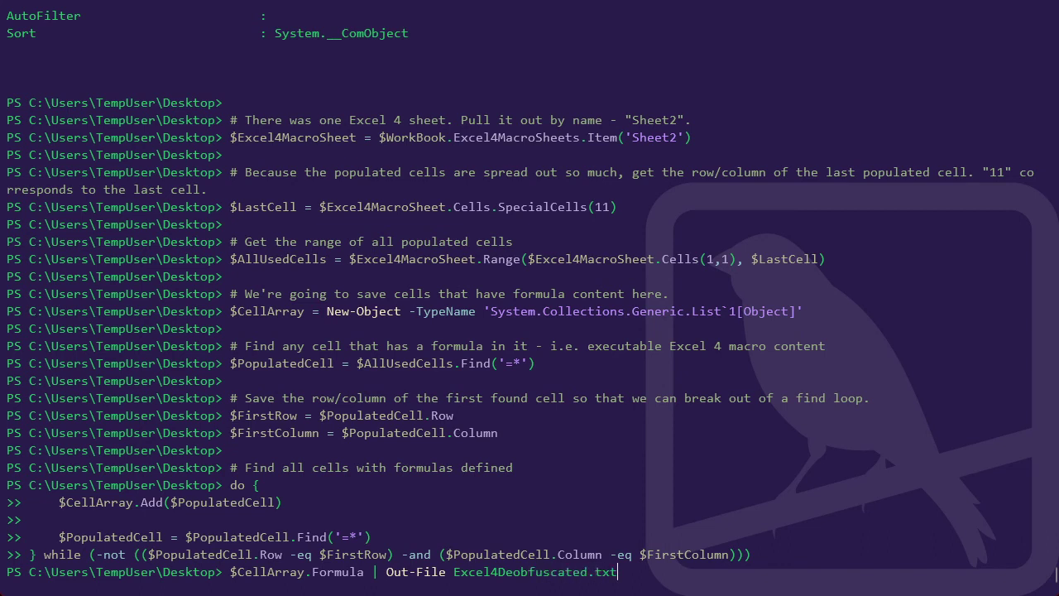
key("Return")
Rerun the export with Sort -Unique inserted before Out-File and the output file named Excel4Deobfuscated_2.txt
type("notepad")
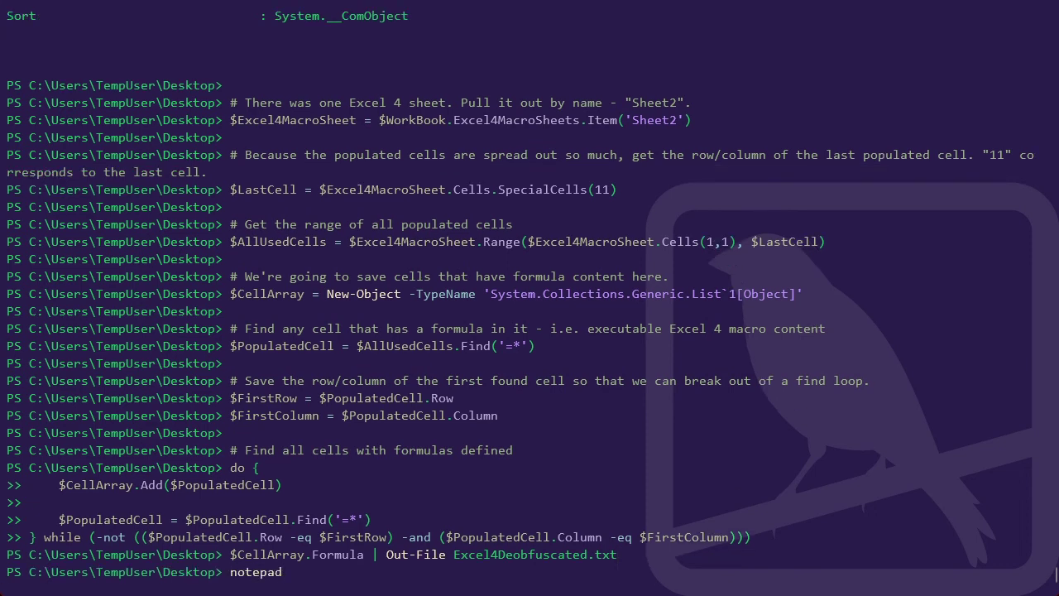
key("Up")
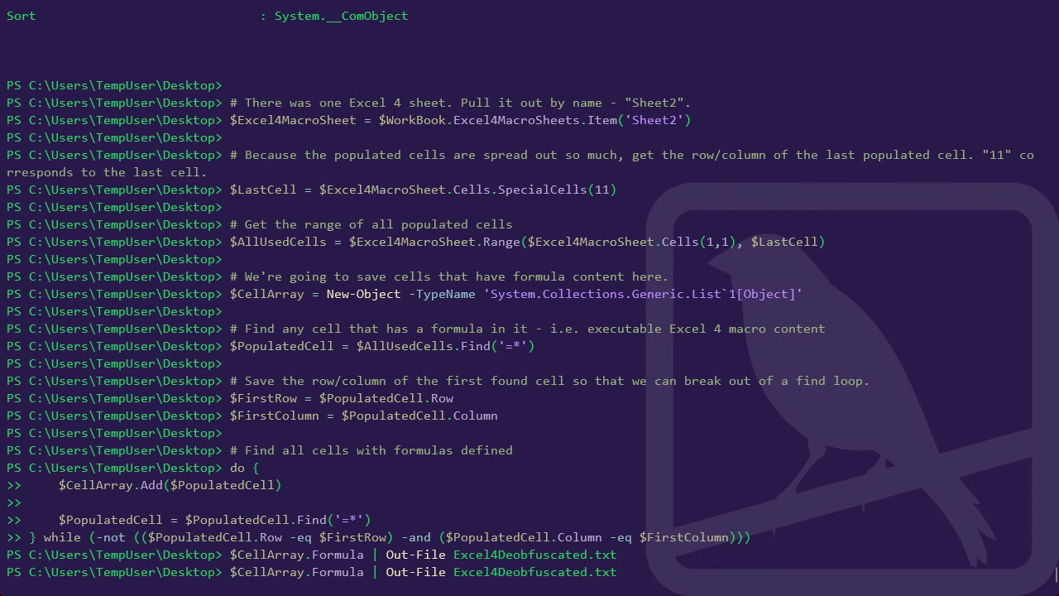
type("_2")
type("| ")
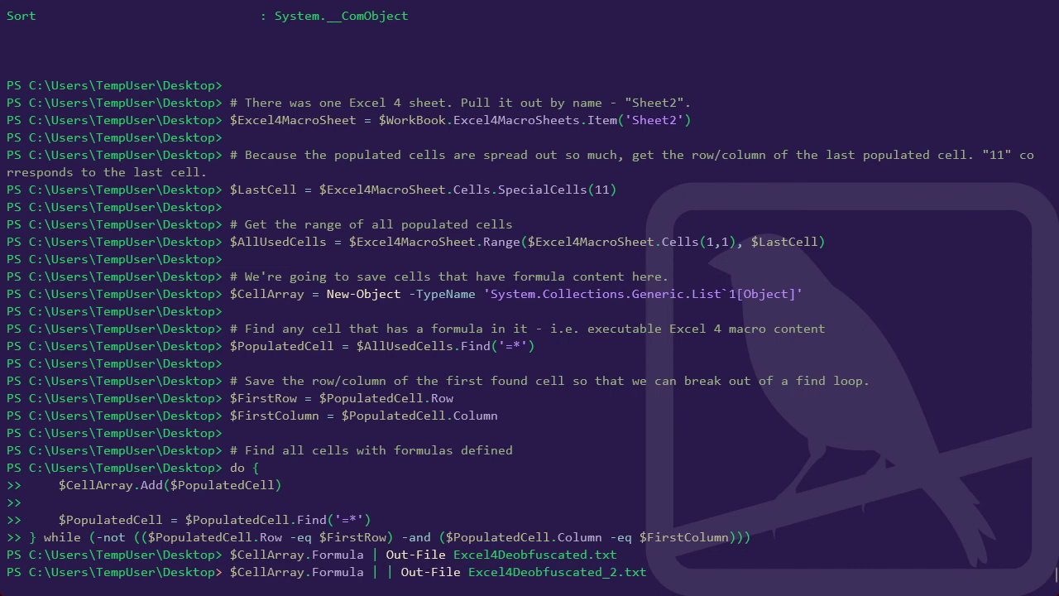
type("Sort -Unique")
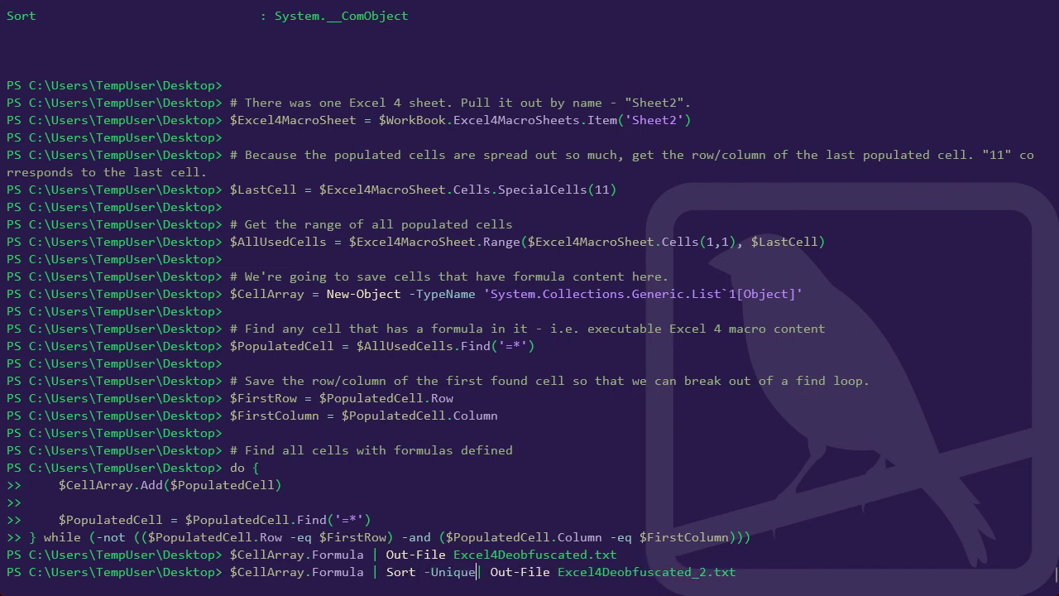
key("Return")
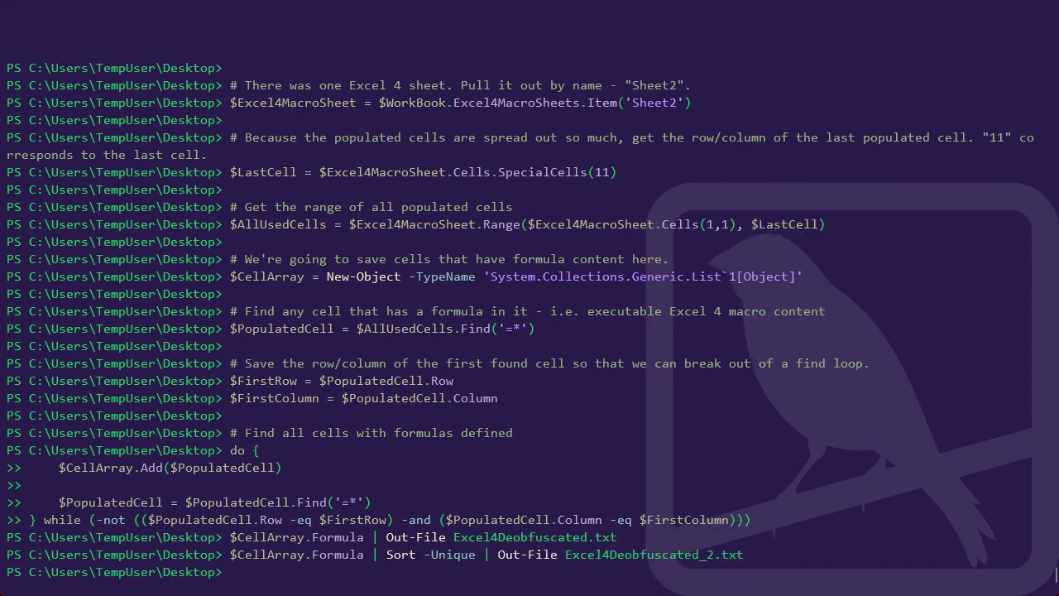
Open Excel4Deobfuscated_2.txt in Notepad from the console and enlarge its window to show the long lines
type("notepad")
type(" Excel")
key("Tab")
key("Tab")
key("Tab")
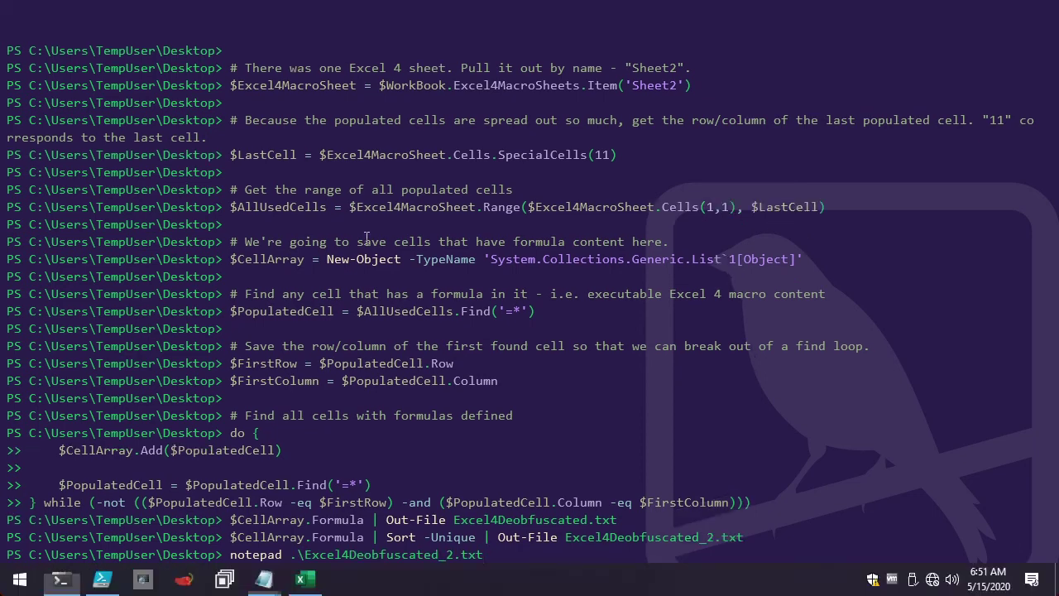
key("Return")
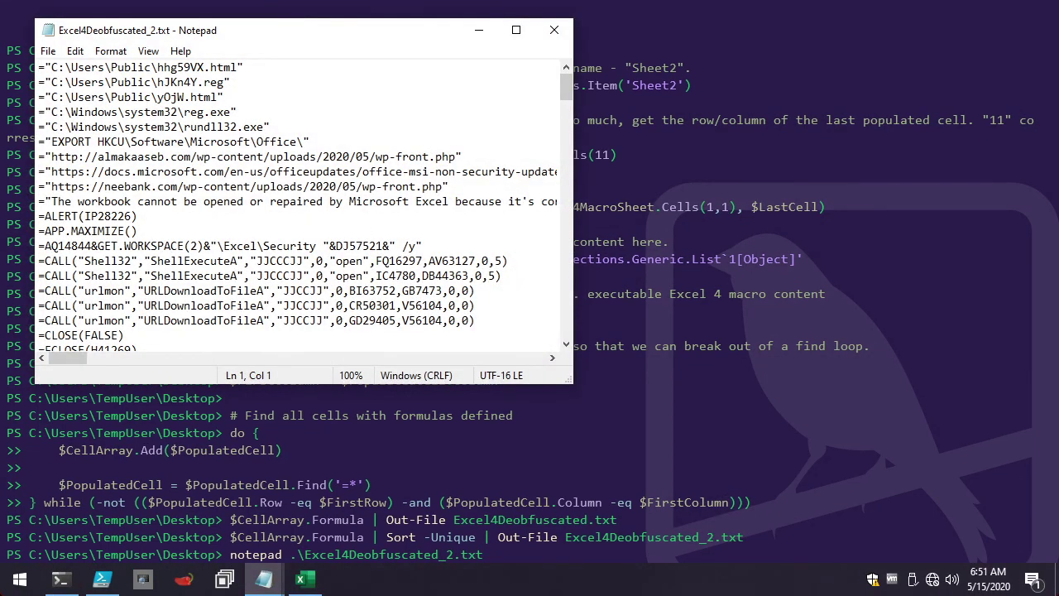
left_click_drag(573, 383, 975, 551)
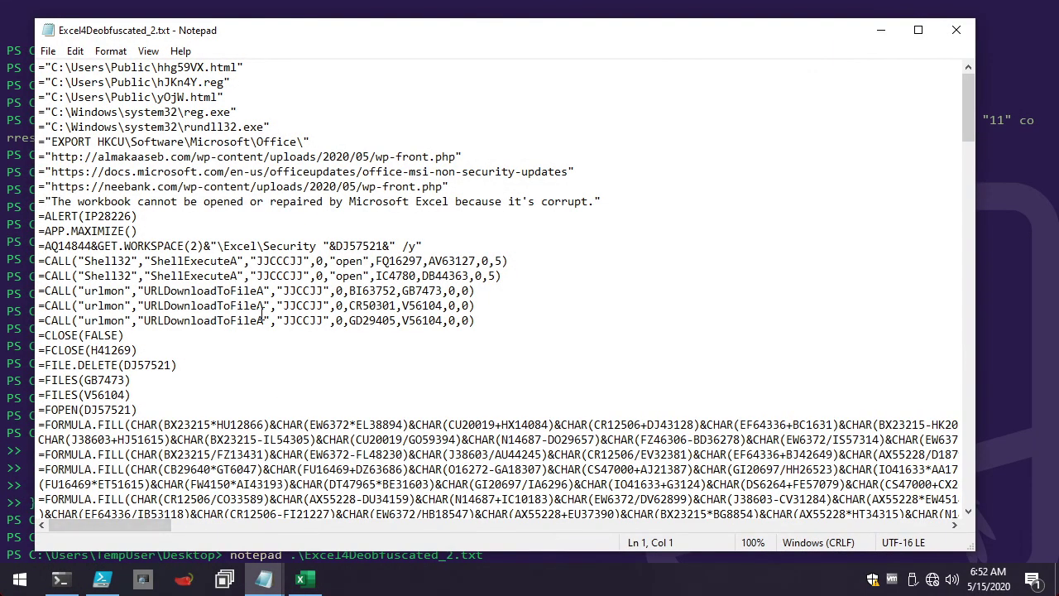
Look through the deobfuscated formulas and delete the block of =SET.VALUE lines near the end of the file
scroll(126, 390, "down", 20)
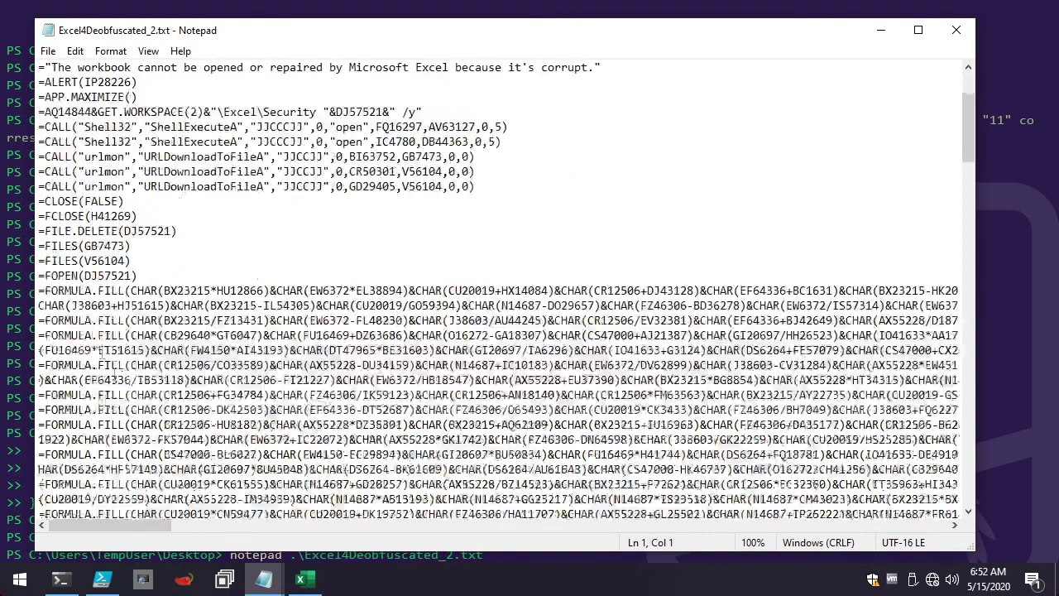
scroll(75, 364, "down", 15)
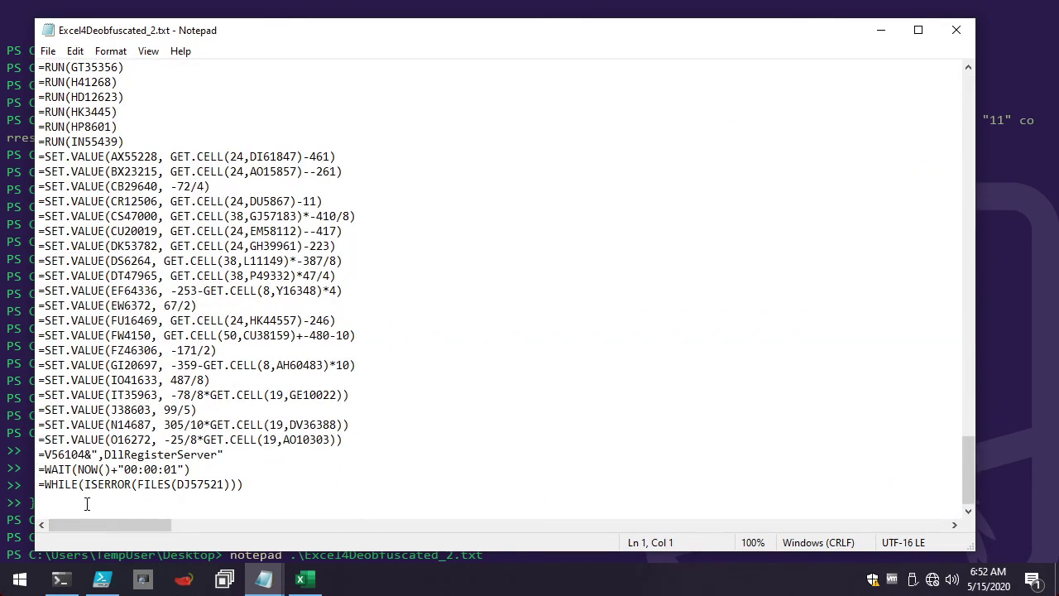
scroll(87, 503, "up", 5)
scroll(124, 503, "down", 5)
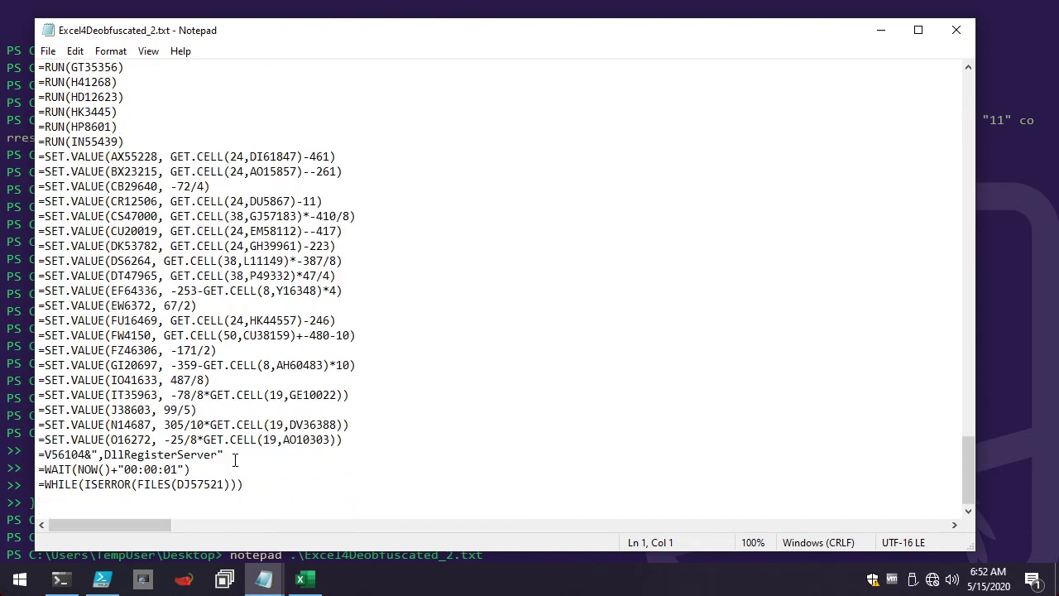
left_click(131, 501)
left_click_drag(361, 439, 16, 155)
key("Delete")
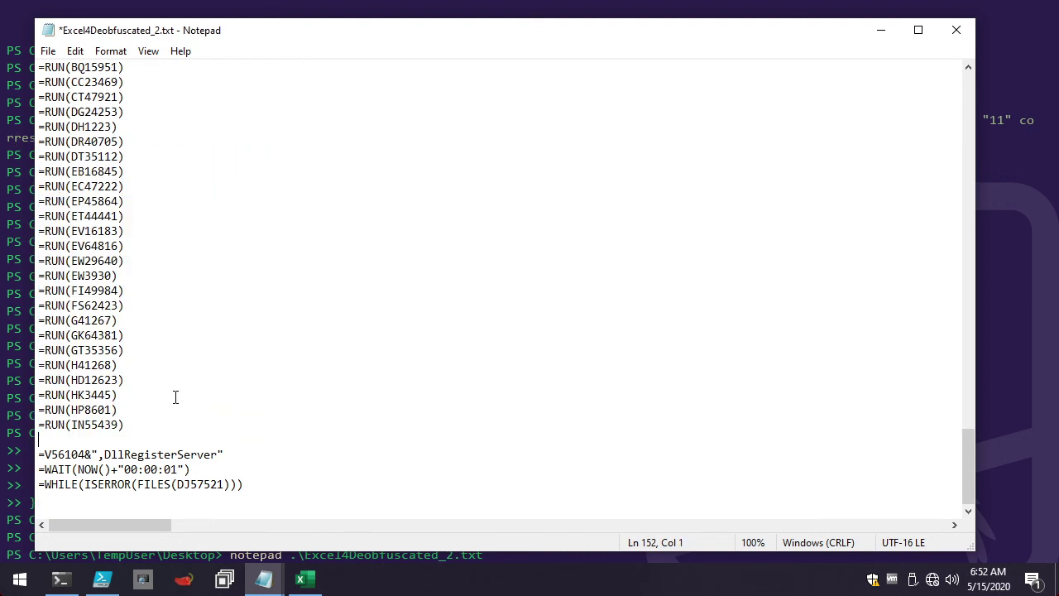
Delete the block of =RUN lines between =NEXT() and the DllRegisterServer line, including the leftover blank line
left_click_drag(65, 438, 10, 141)
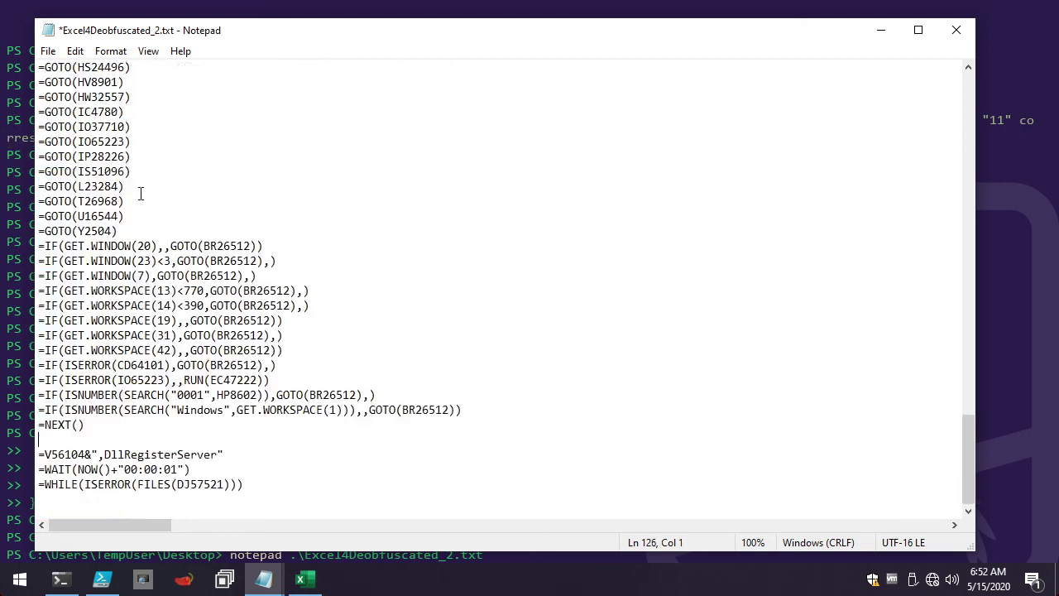
key("Delete")
key("BackSpace")
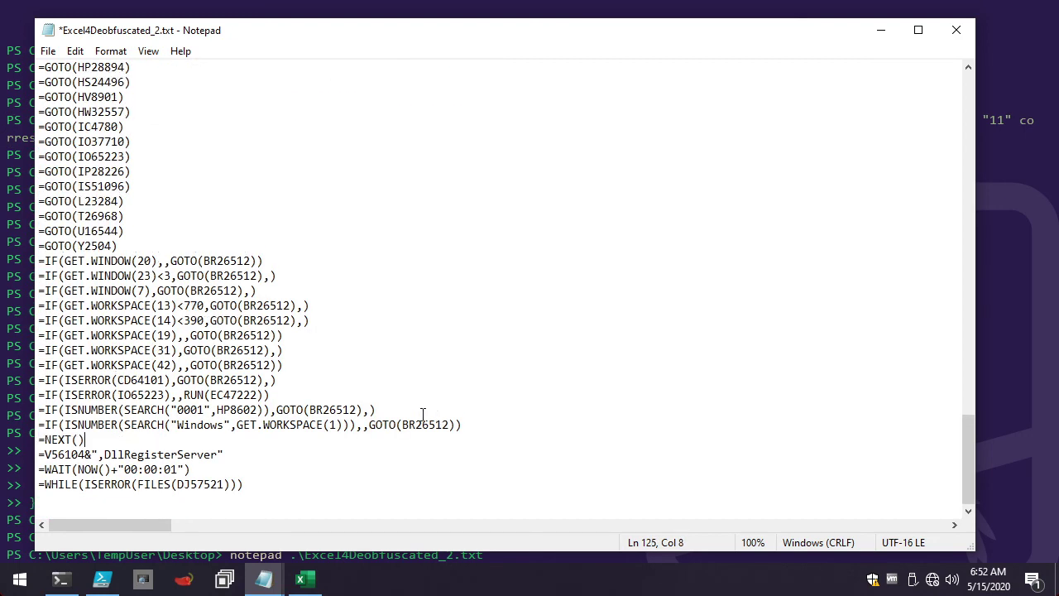
Delete the block of =GOTO lines between =FREAD(H41269,255) and the first =IF(GET.WINDOW line
scroll(397, 397, "up", 4)
left_click_drag(127, 425, 18, 229)
key("Delete")
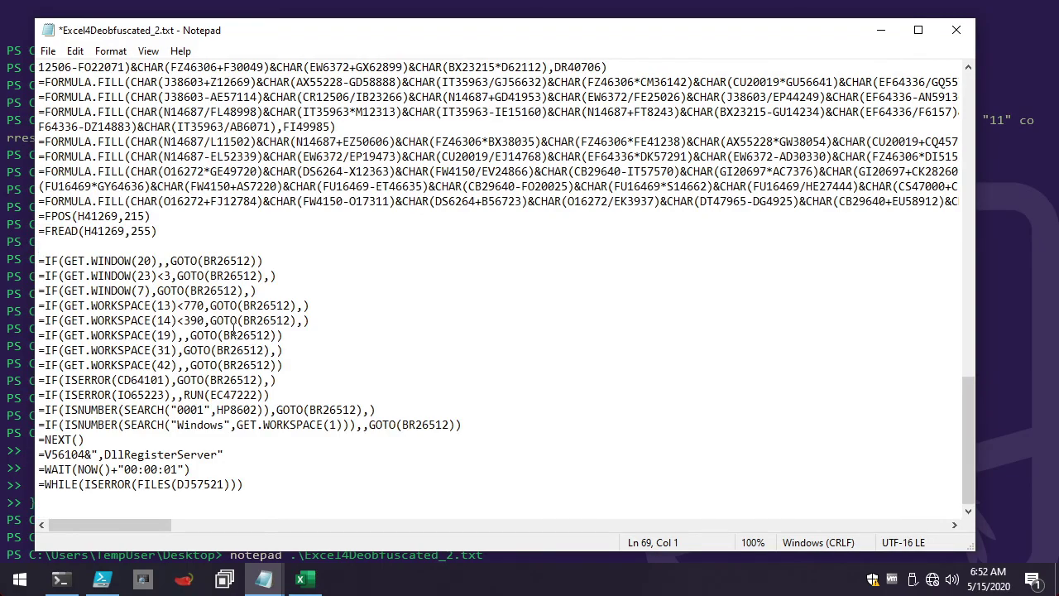
Remove the leftover blank line above the =IF lines and delete the block of =FORMULA.FILL lines between =FOPEN(DJ57521) and =FPOS(H41269,215)
key("BackSpace")
left_click_drag(39, 234, 25, 143)
scroll(223, 276, "up", 17)
key("Delete")
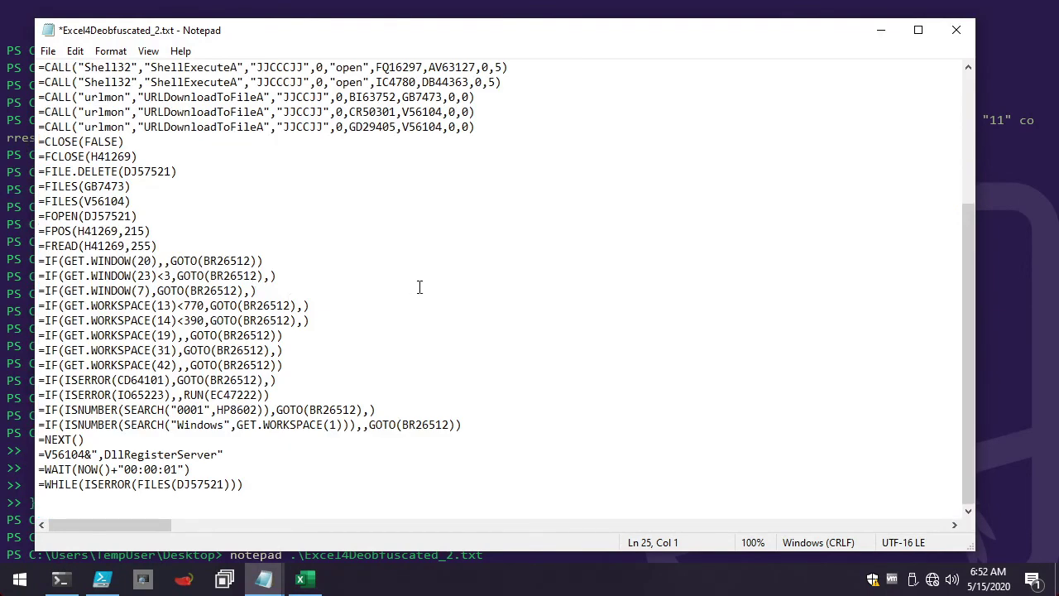
Maximize the Notepad window and skim the trimmed formula list from start to end
scroll(421, 286, "up", 5)
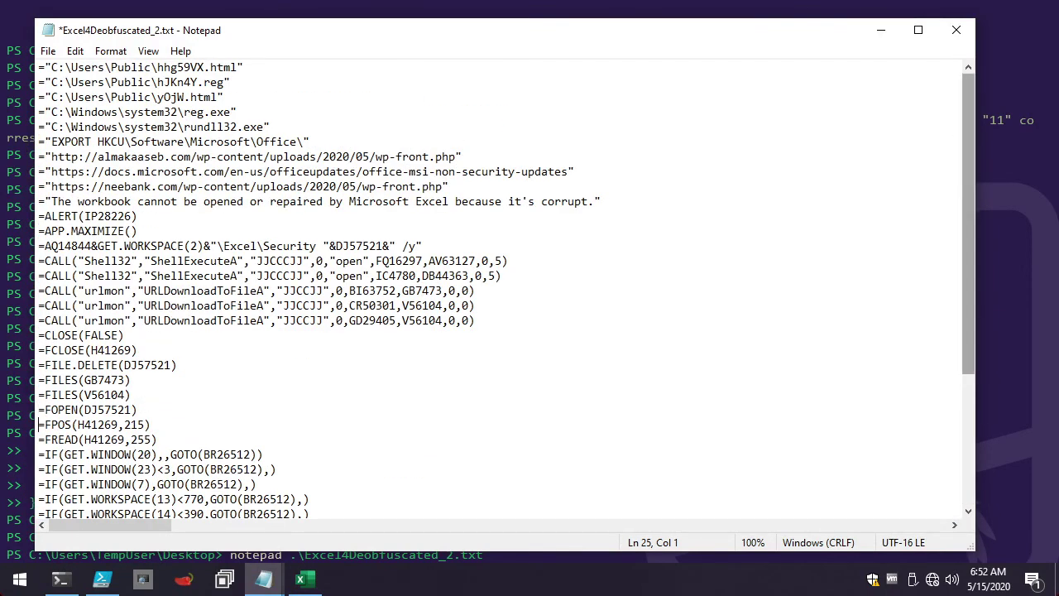
left_click(918, 30)
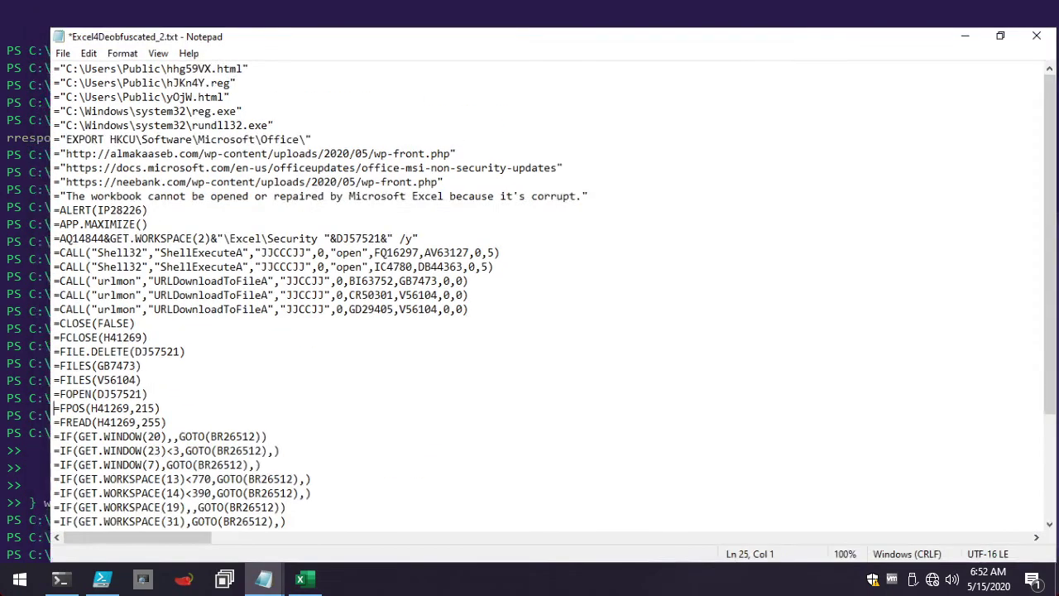
scroll(415, 394, "down", 3)
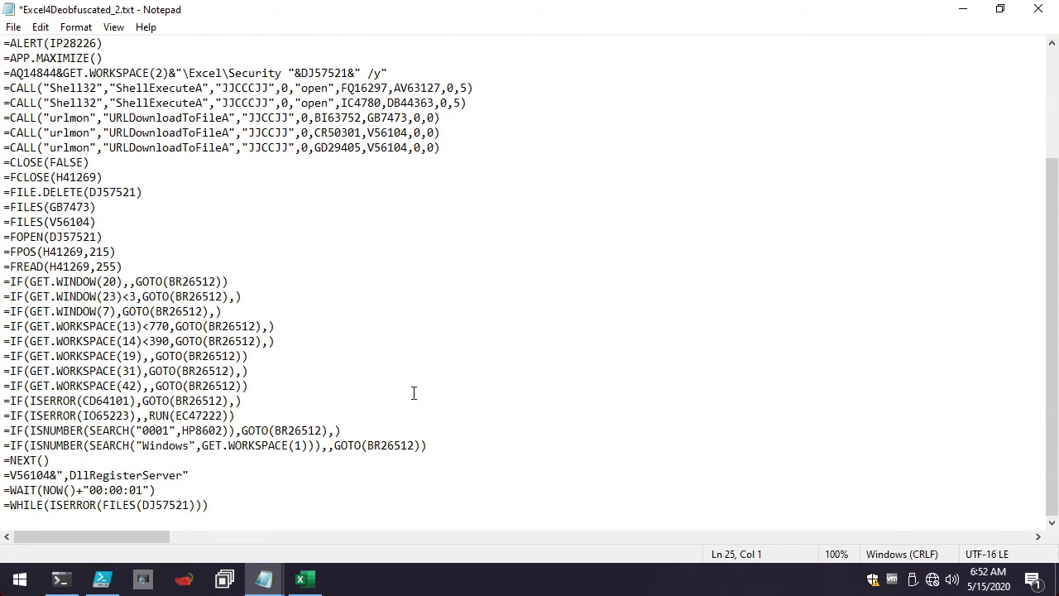
scroll(413, 393, "up", 3)
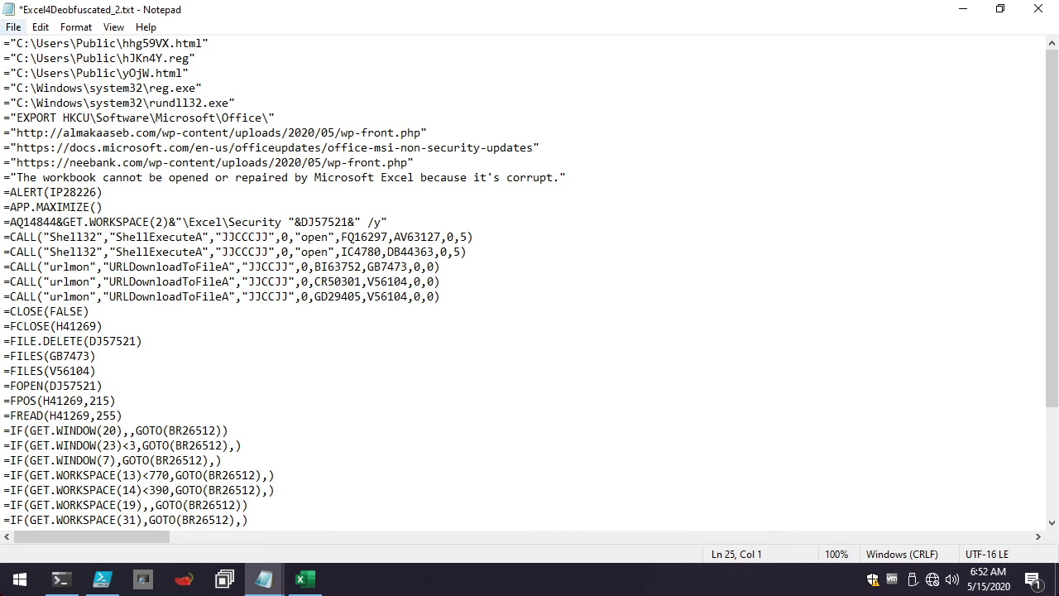
Examine the strings at the start of the file, focusing on the dropped file names in C:\Users\Public and the system32 executables
left_click_drag(6, 48, 318, 119)
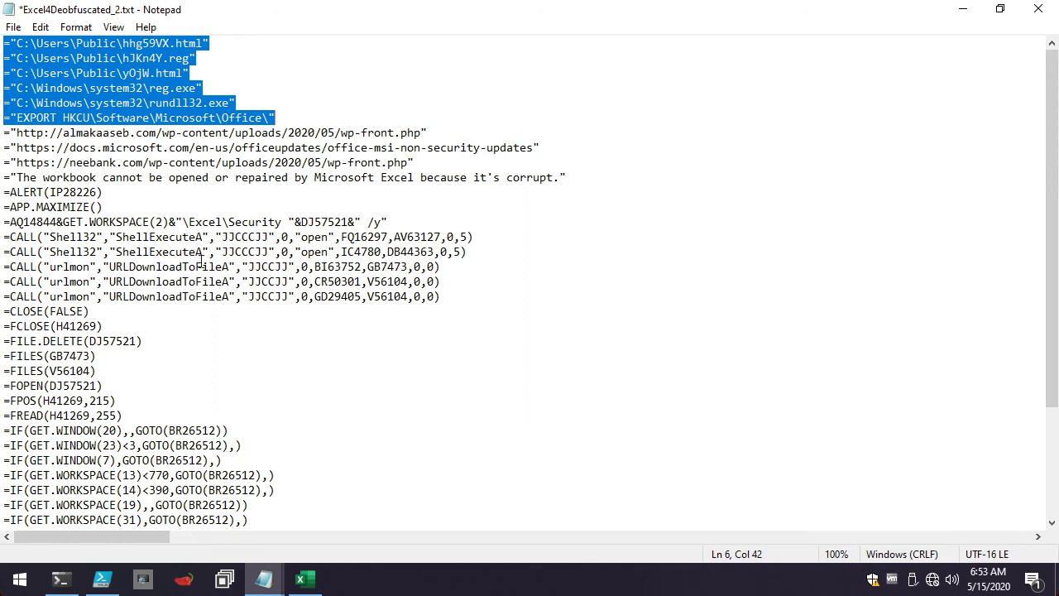
left_click(164, 192)
left_click(609, 180)
left_click_drag(608, 179, 4, 121)
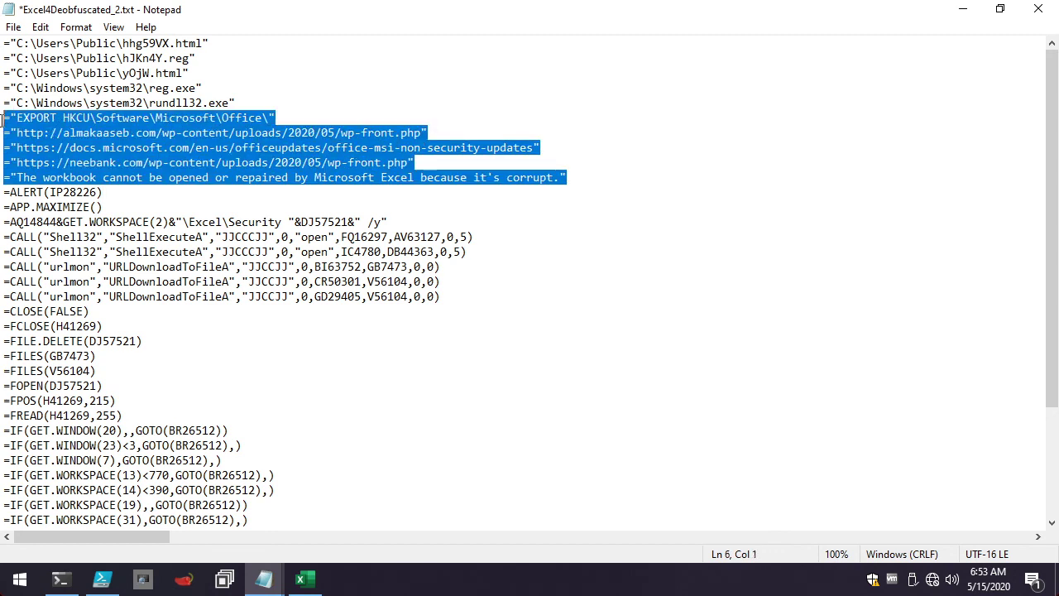
left_click(299, 104)
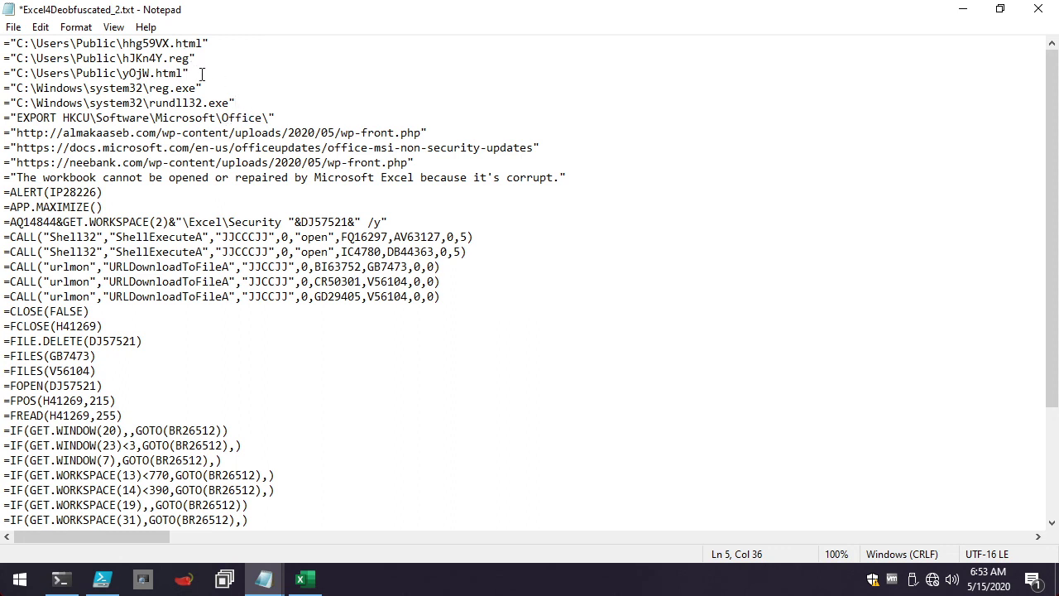
left_click_drag(197, 58, 122, 58)
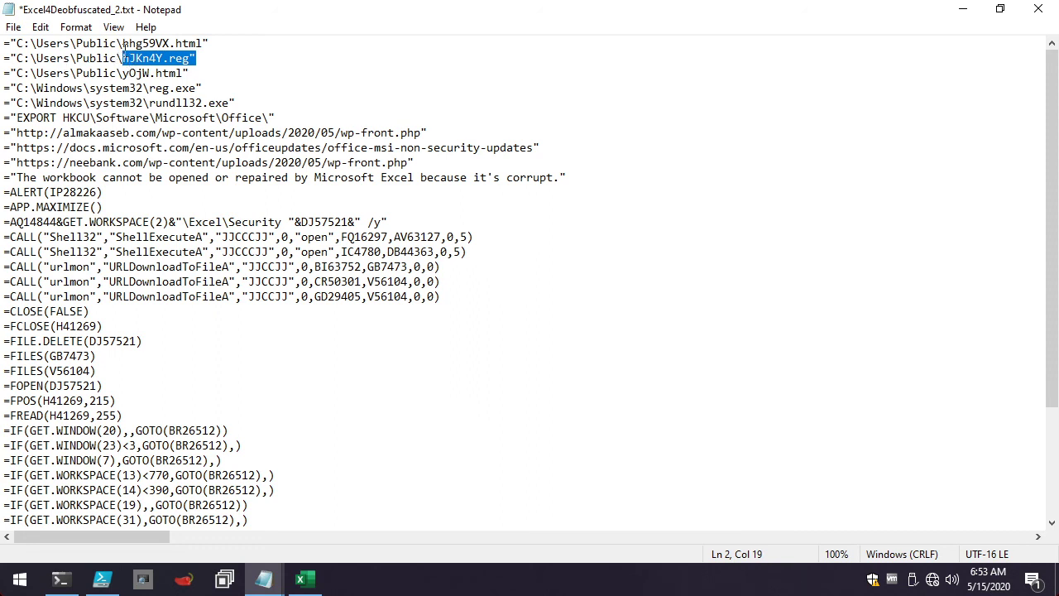
left_click(122, 58)
left_click_drag(121, 60, 163, 60)
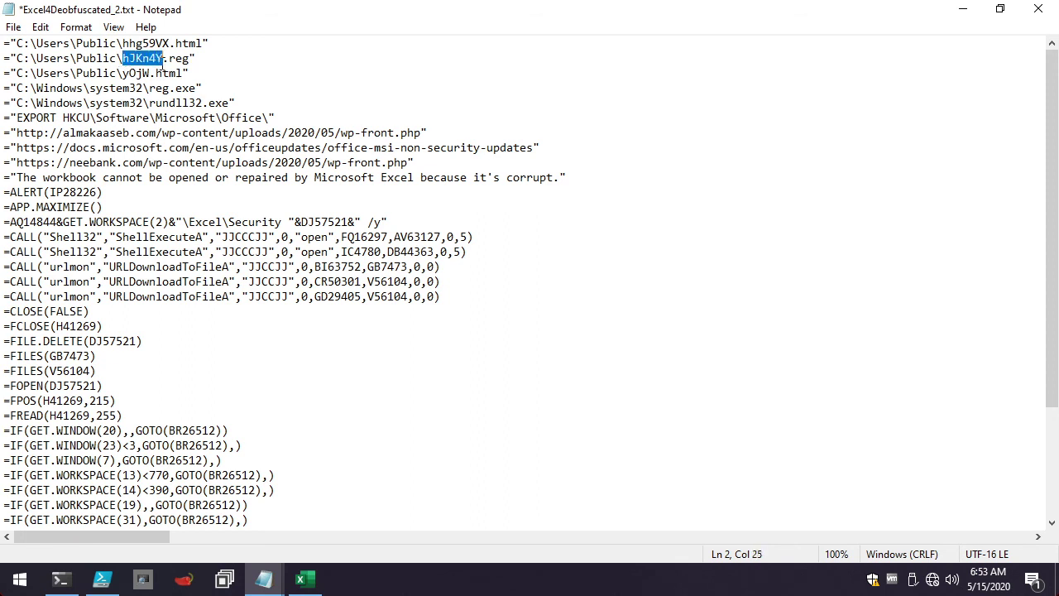
left_click(231, 67)
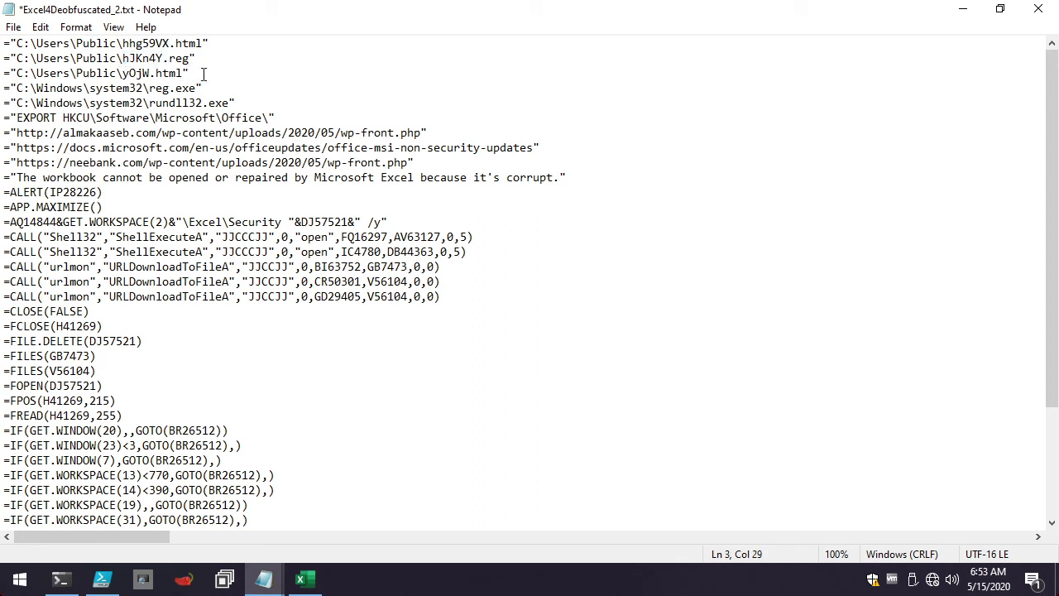
left_click_drag(190, 73, 123, 74)
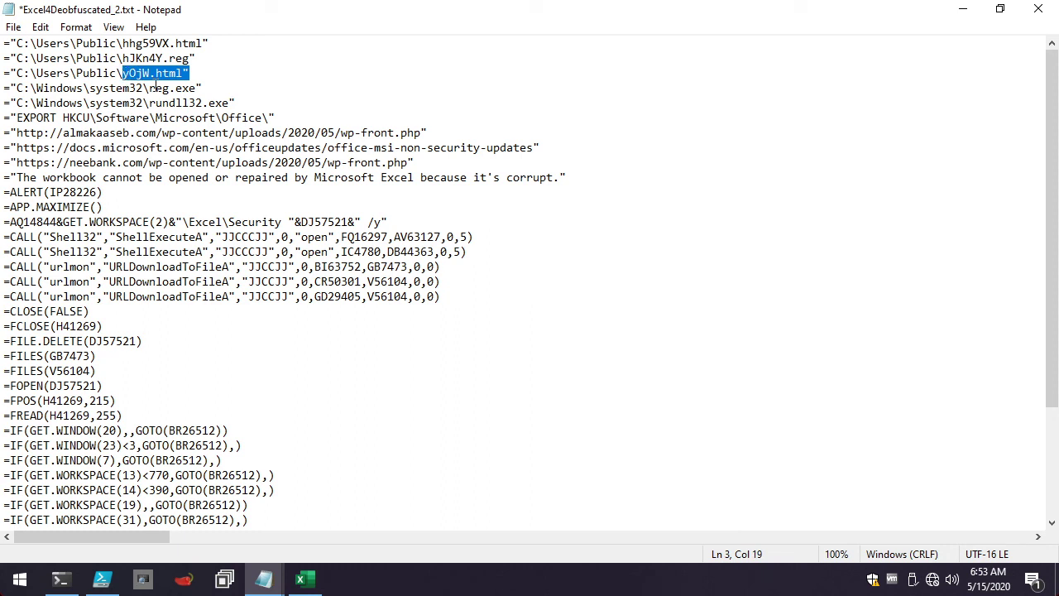
left_click(124, 73)
left_click_drag(123, 73, 150, 73)
left_click_drag(149, 103, 267, 108)
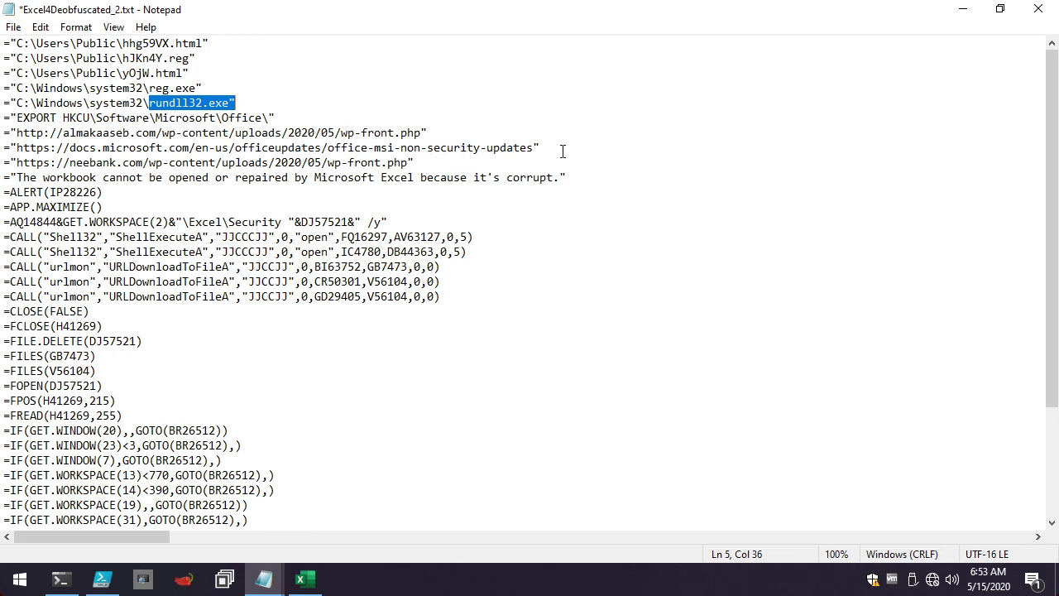
Examine the docs.microsoft.com address, the two wp-front.php download URLs and the alert line below them
left_click_drag(562, 151, 4, 149)
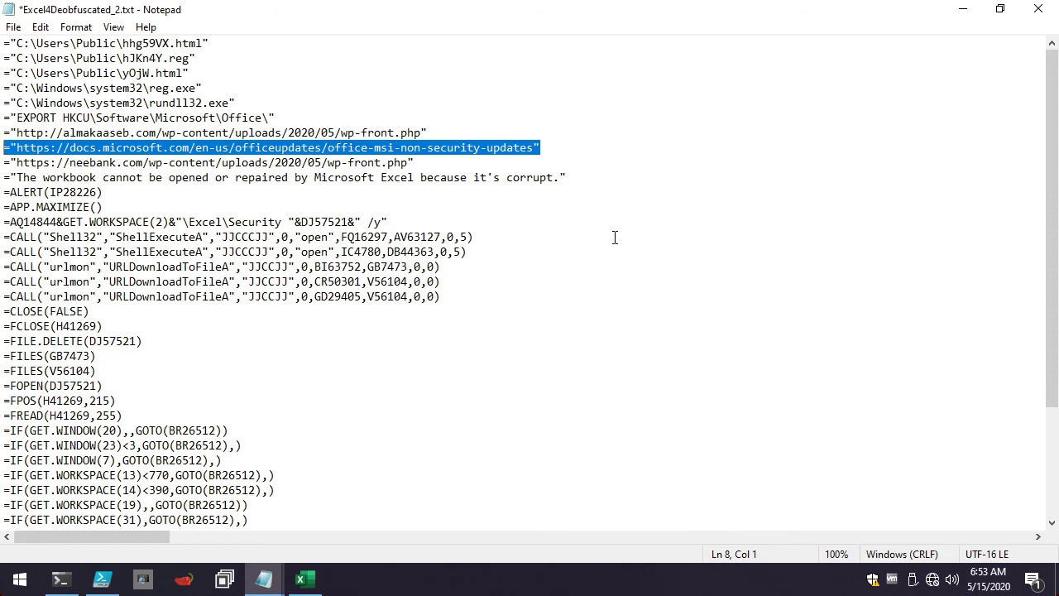
left_click_drag(467, 134, 3, 129)
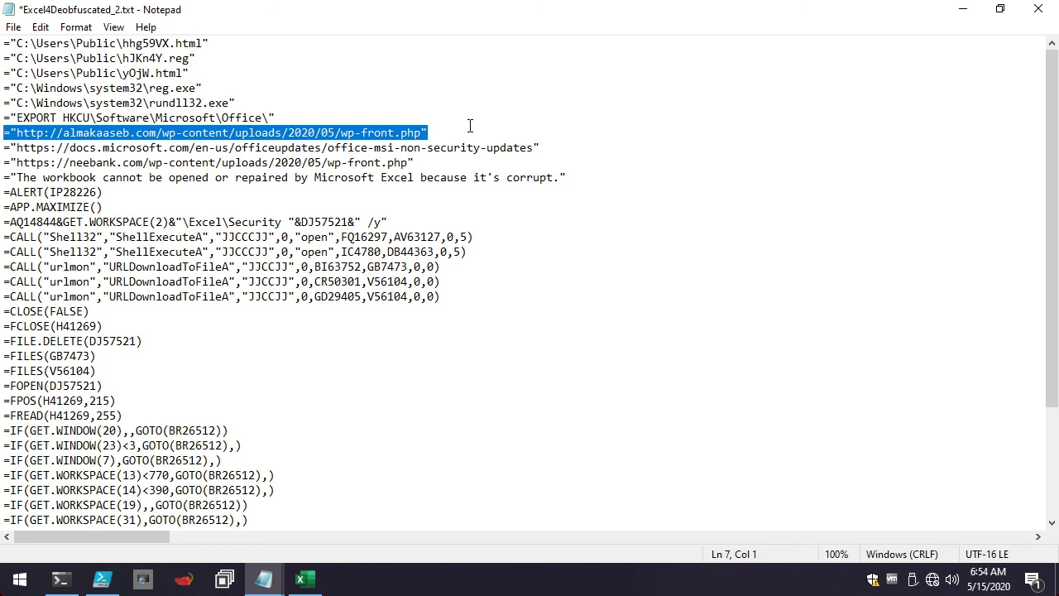
left_click_drag(432, 163, 5, 163)
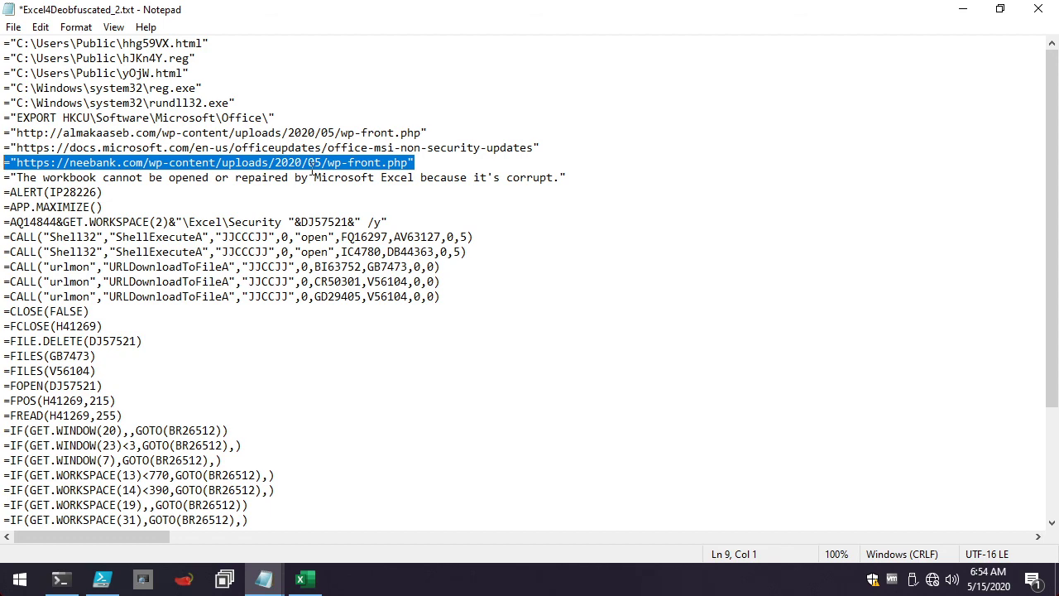
left_click(135, 193)
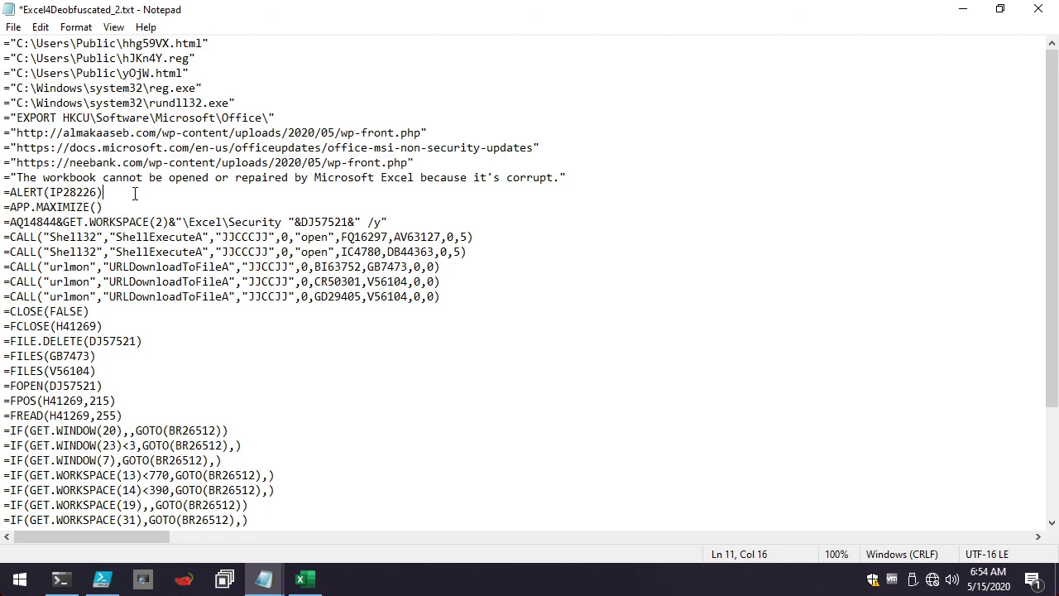
Examine the two Shell32 ShellExecuteA calls and relate them to the reg.exe and rundll32.exe paths
scroll(134, 193, "down", 1)
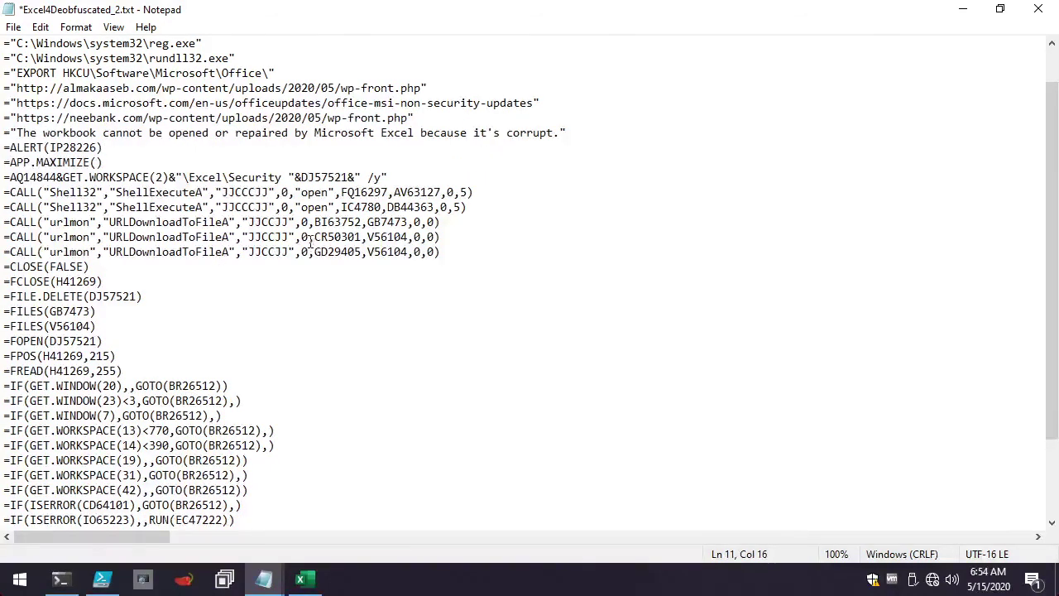
scroll(311, 240, "down", 1)
left_click_drag(483, 163, 4, 147)
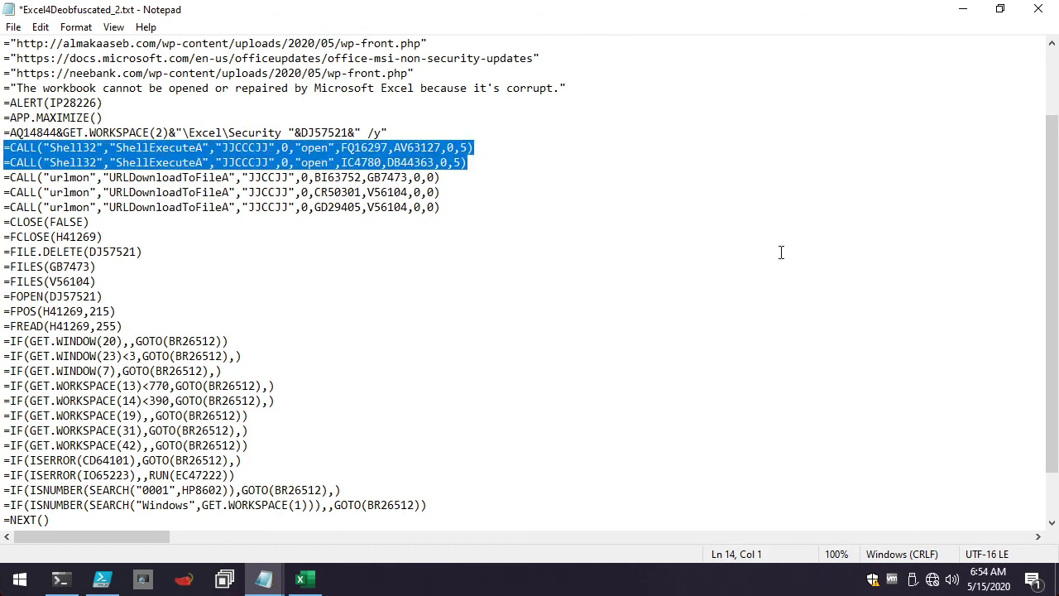
scroll(653, 289, "up", 2)
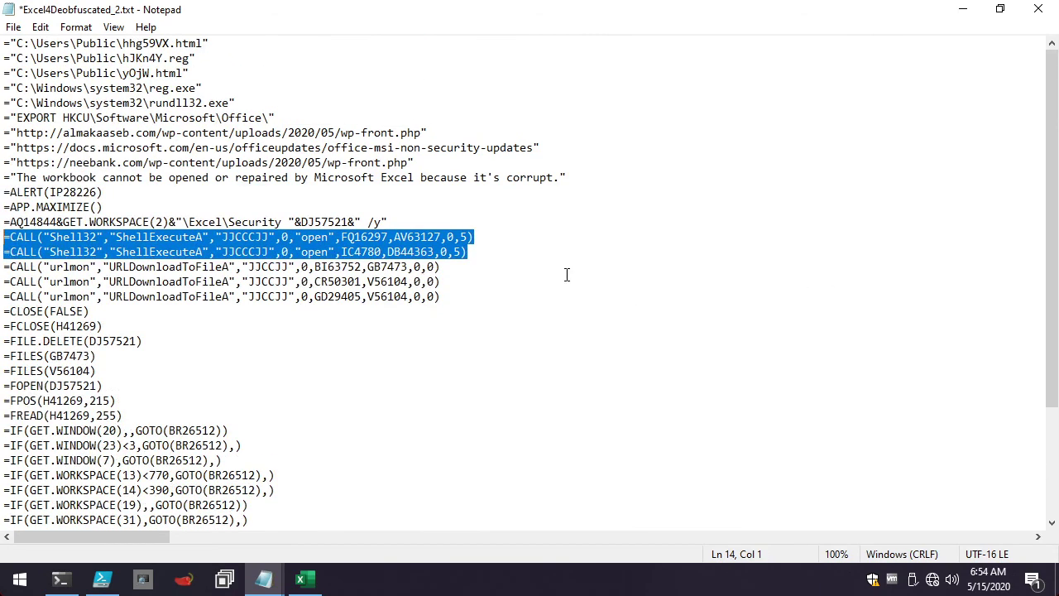
left_click(568, 280)
double_click(135, 238)
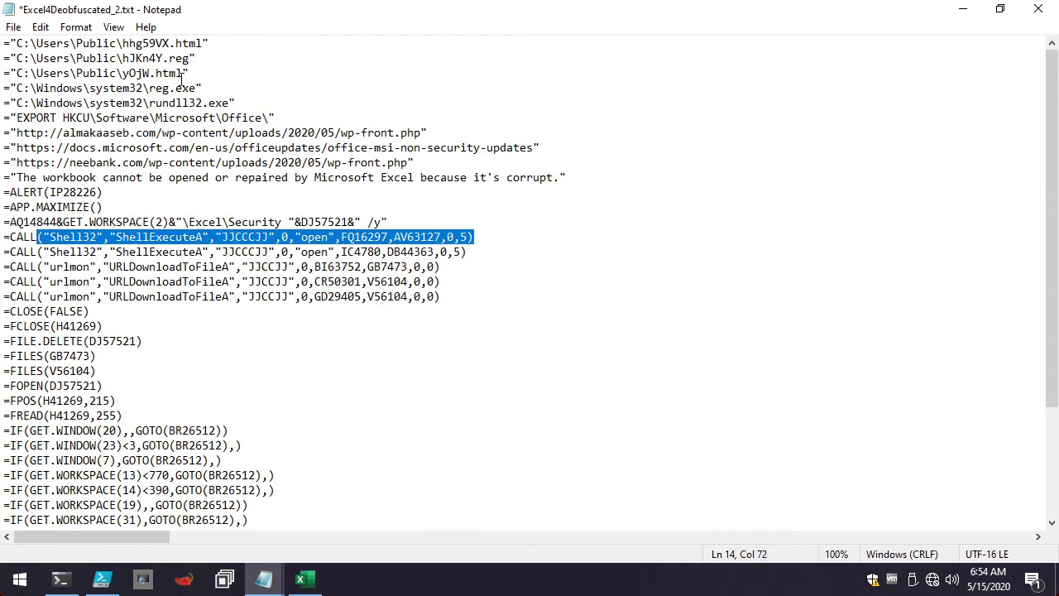
double_click(158, 87)
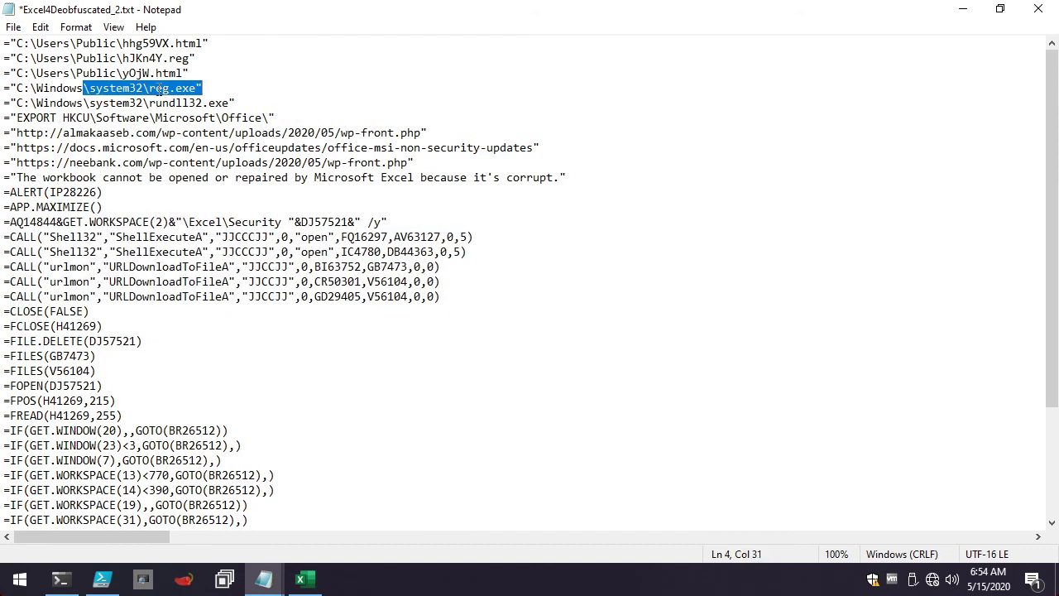
left_click_drag(150, 101, 263, 114)
double_click(261, 97)
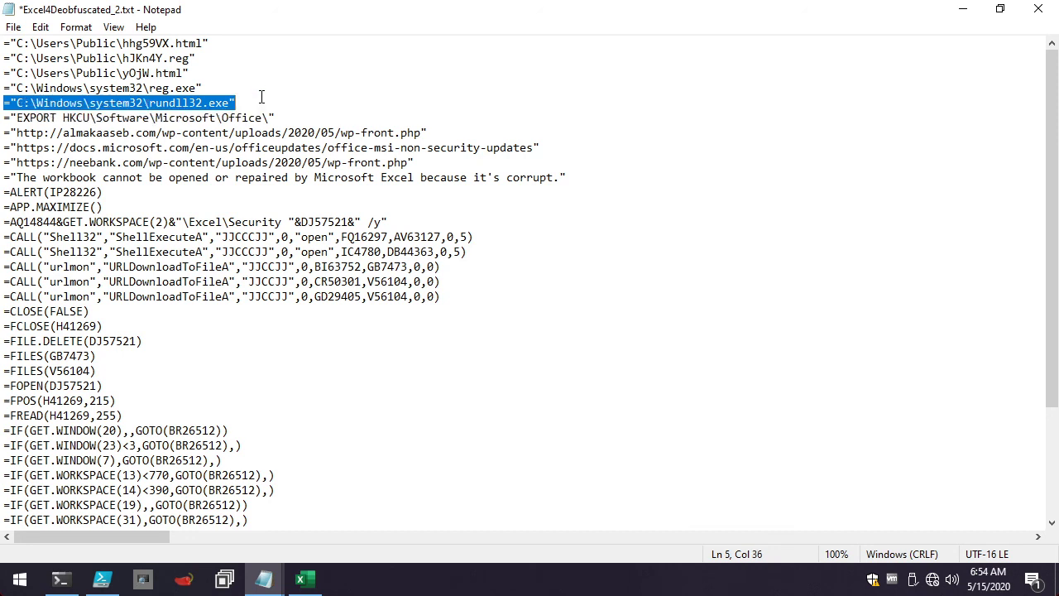
left_click(273, 101)
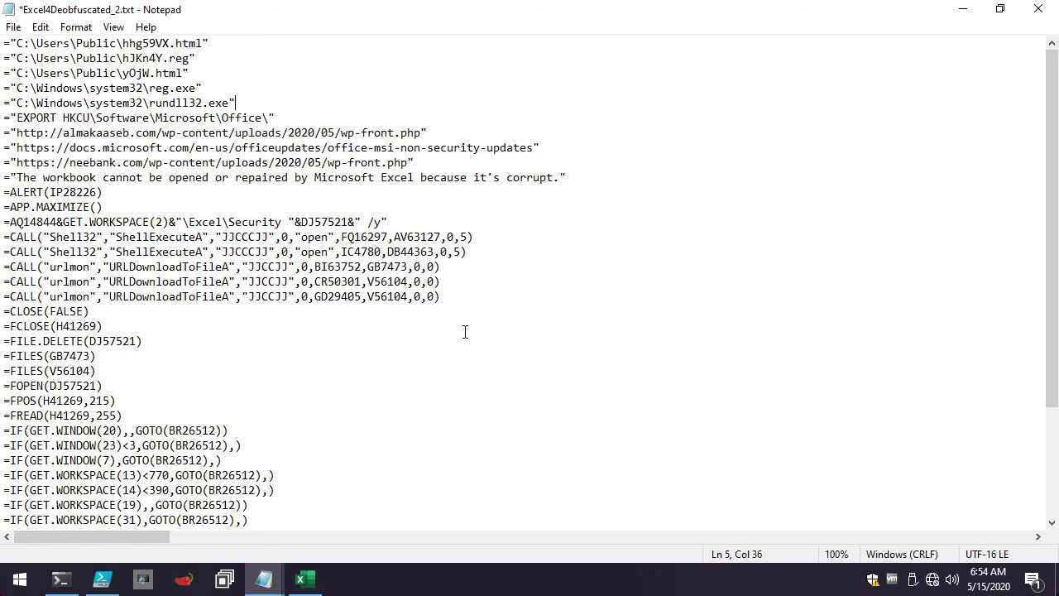
Examine the =IF environment checks, their GOTO(BR26512) target and the =CLOSE(FALSE) line, including the "0001" and "Windows" searches
scroll(448, 338, "down", 3)
scroll(445, 336, "down", 1)
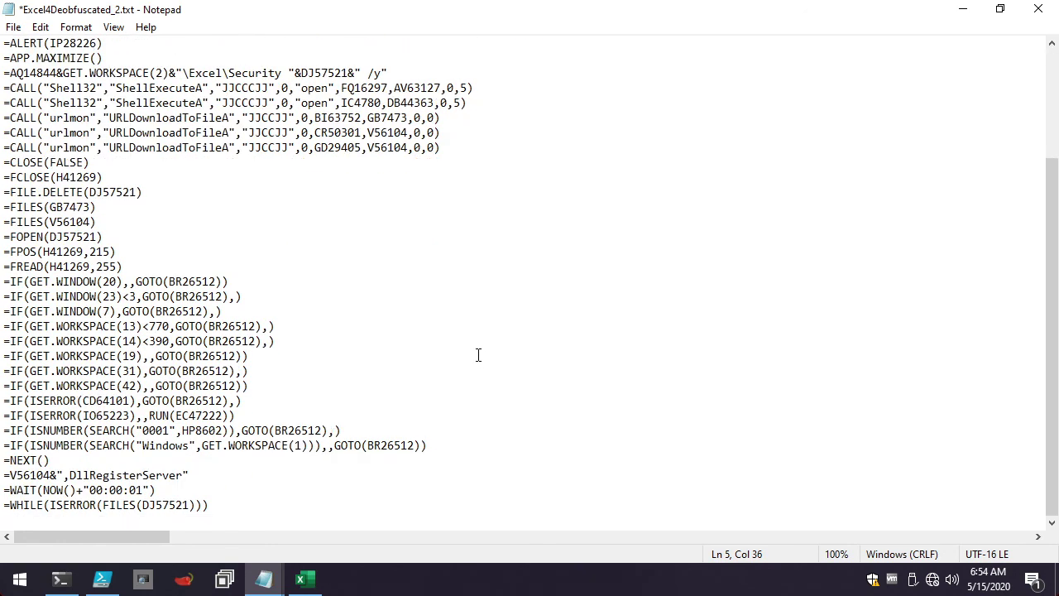
left_click(253, 400)
left_click_drag(254, 389, 16, 356)
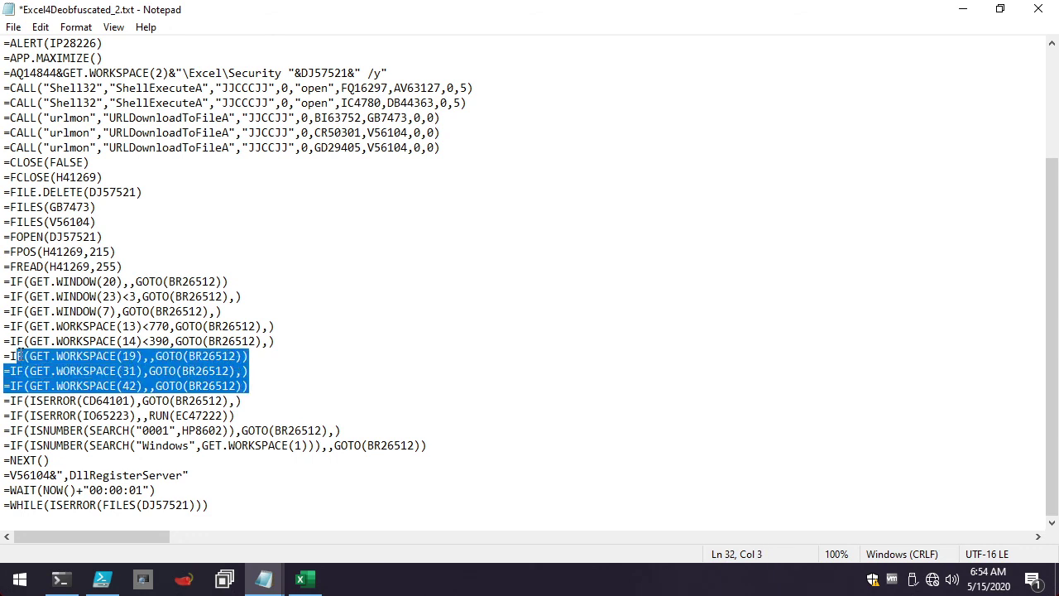
left_click(128, 341)
left_click_drag(170, 281, 216, 281)
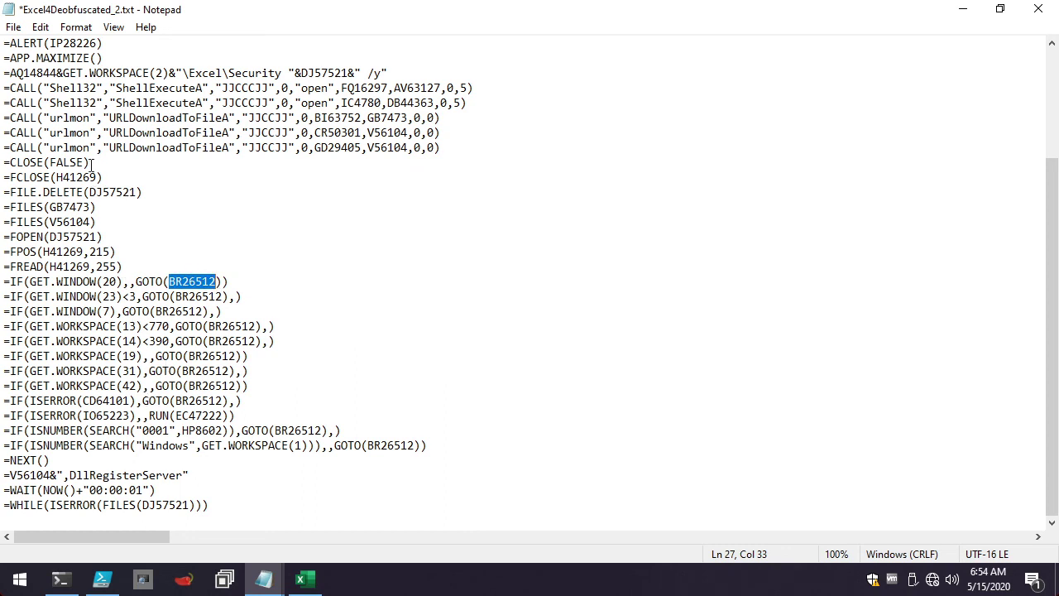
left_click_drag(91, 162, 3, 163)
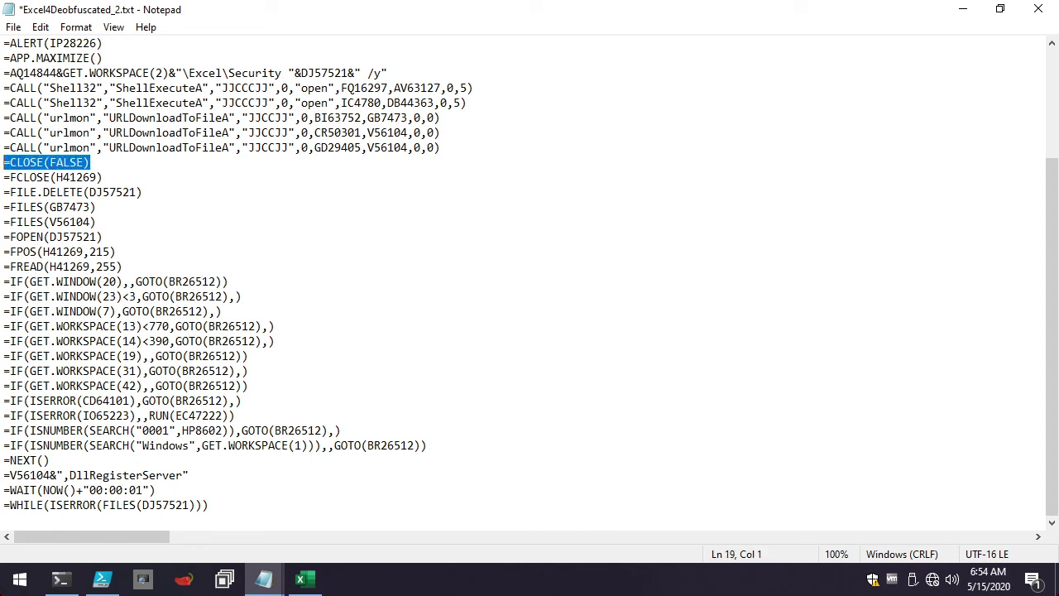
left_click_drag(98, 305, 288, 405)
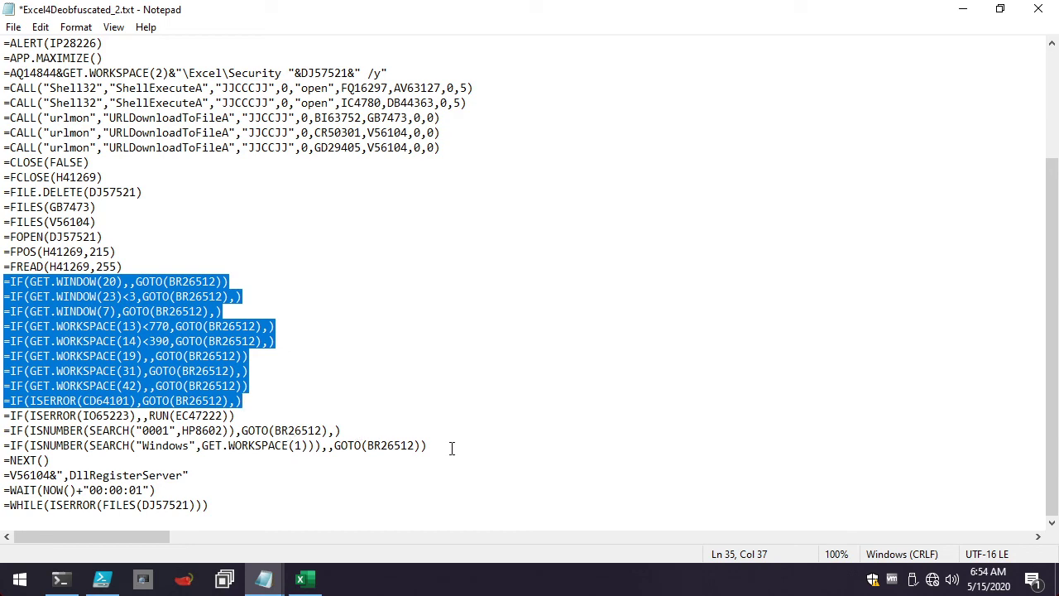
left_click_drag(452, 447, 8, 432)
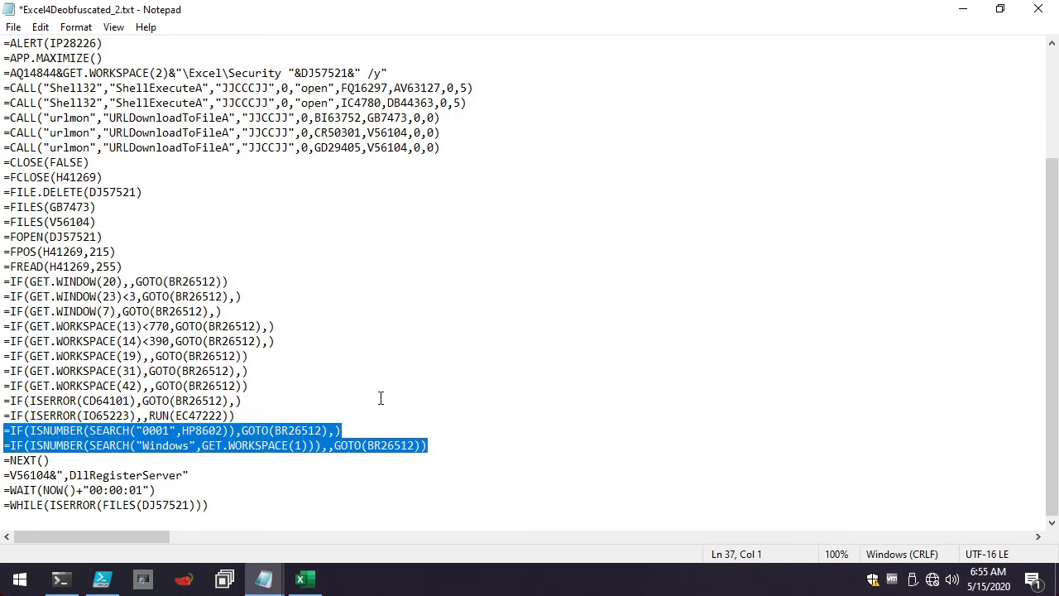
scroll(377, 381, "up", 3)
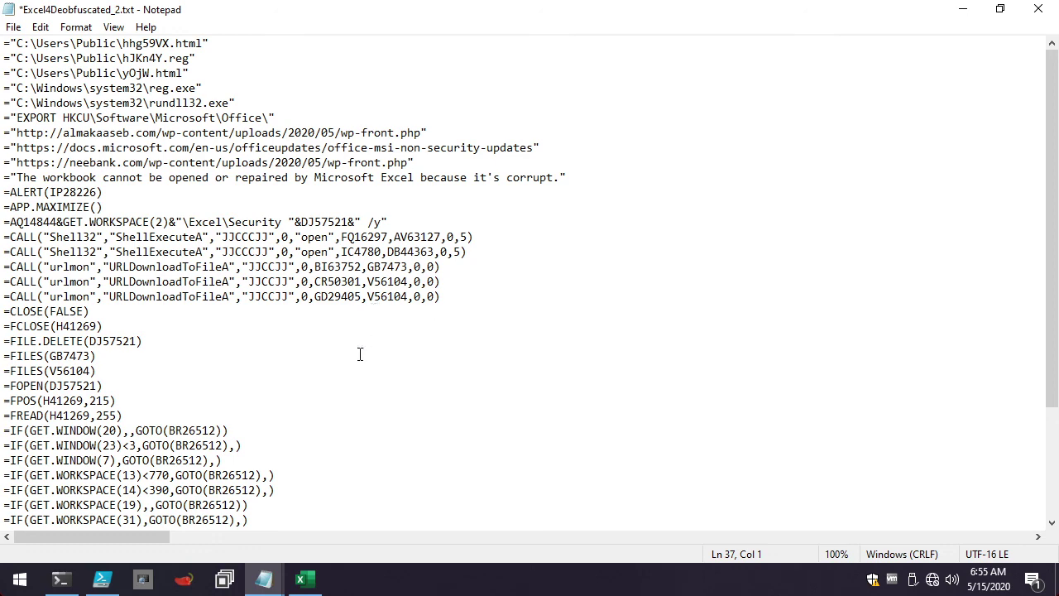
scroll(359, 354, "down", 4)
left_click(415, 390)
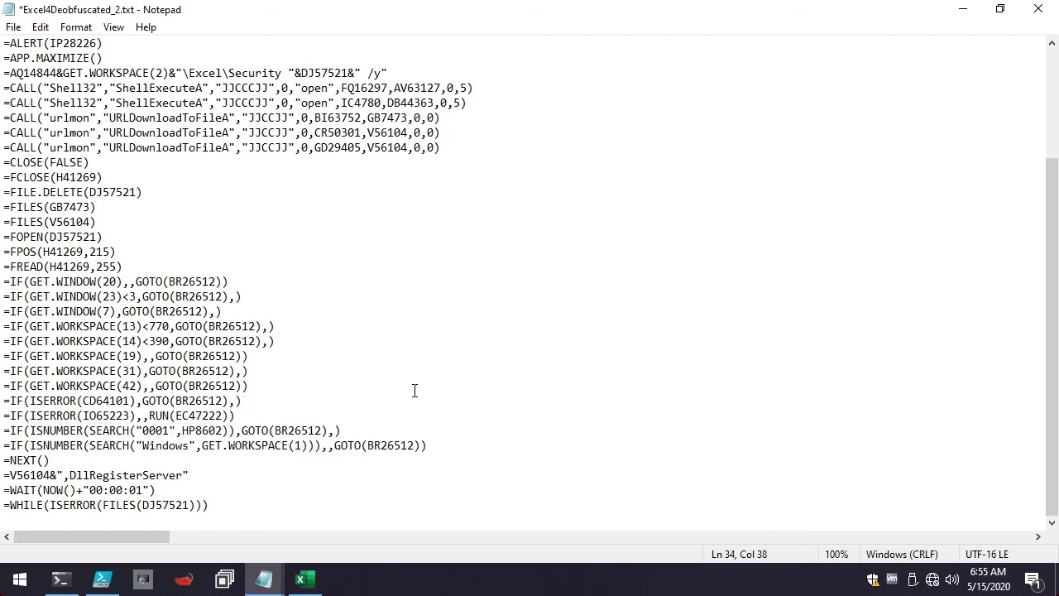